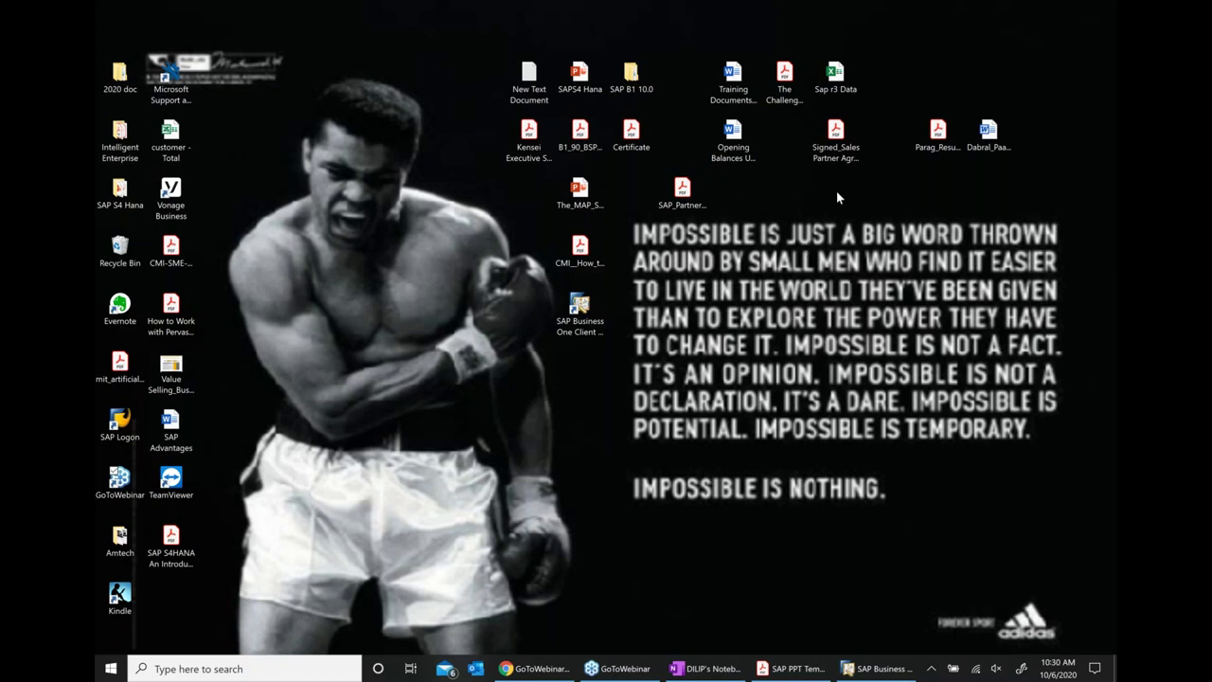
Step: Switch to OneNote and add the line "If any questions?" below "Thank you:" in the 10/06/2020 SAP B1 class notes
click(710, 669)
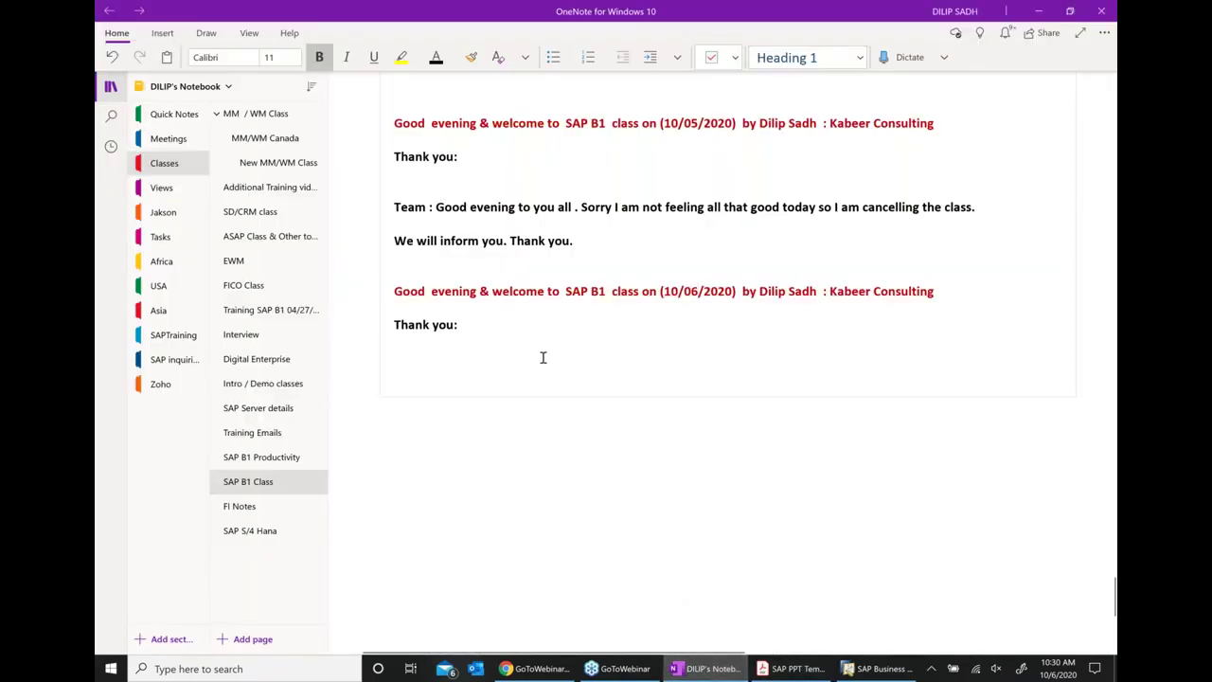
text(If)
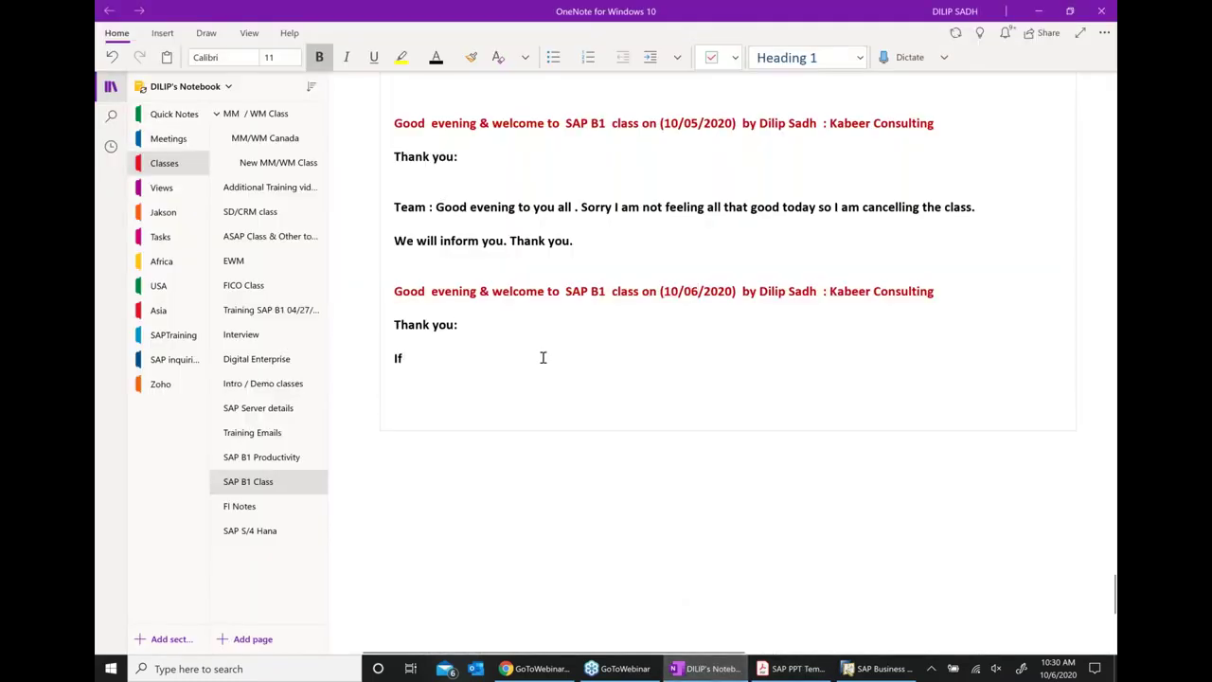
text( any questions?)
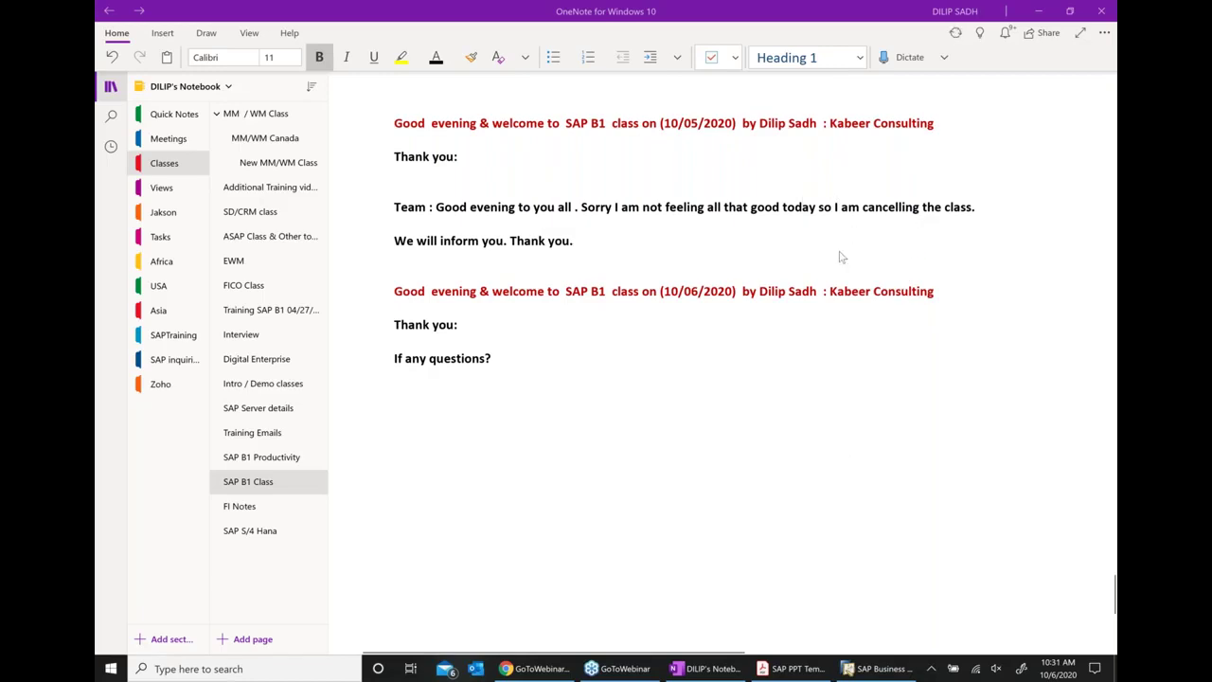
click(506, 361)
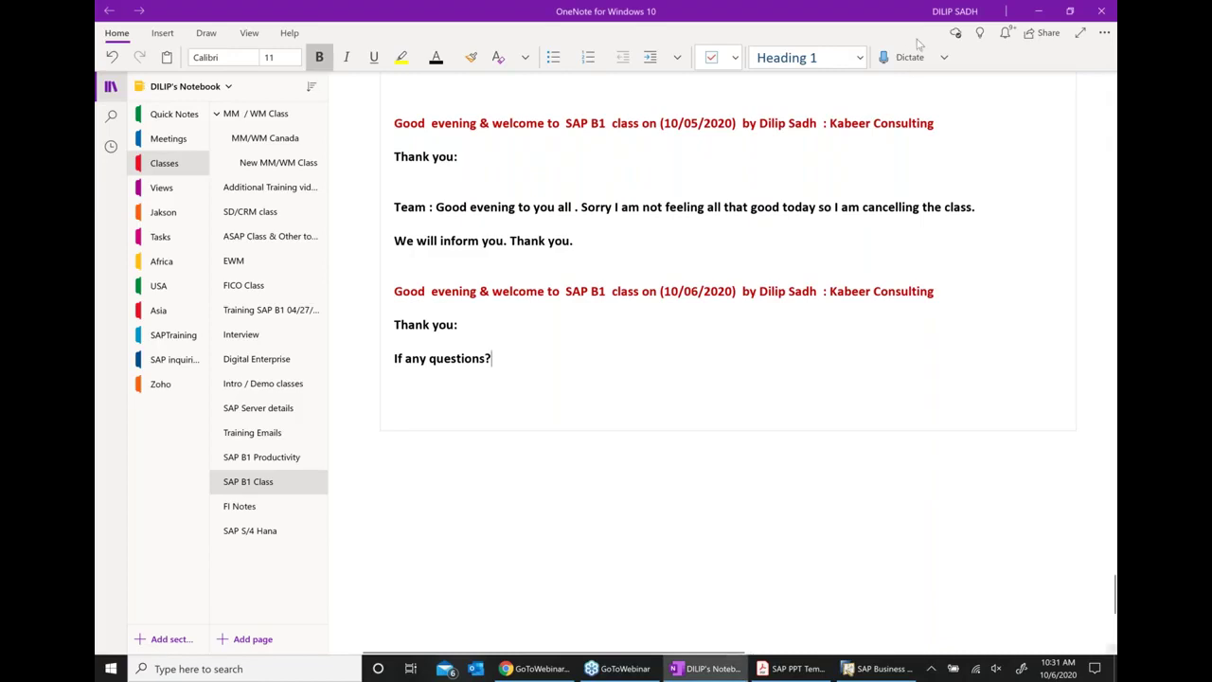
click(711, 438)
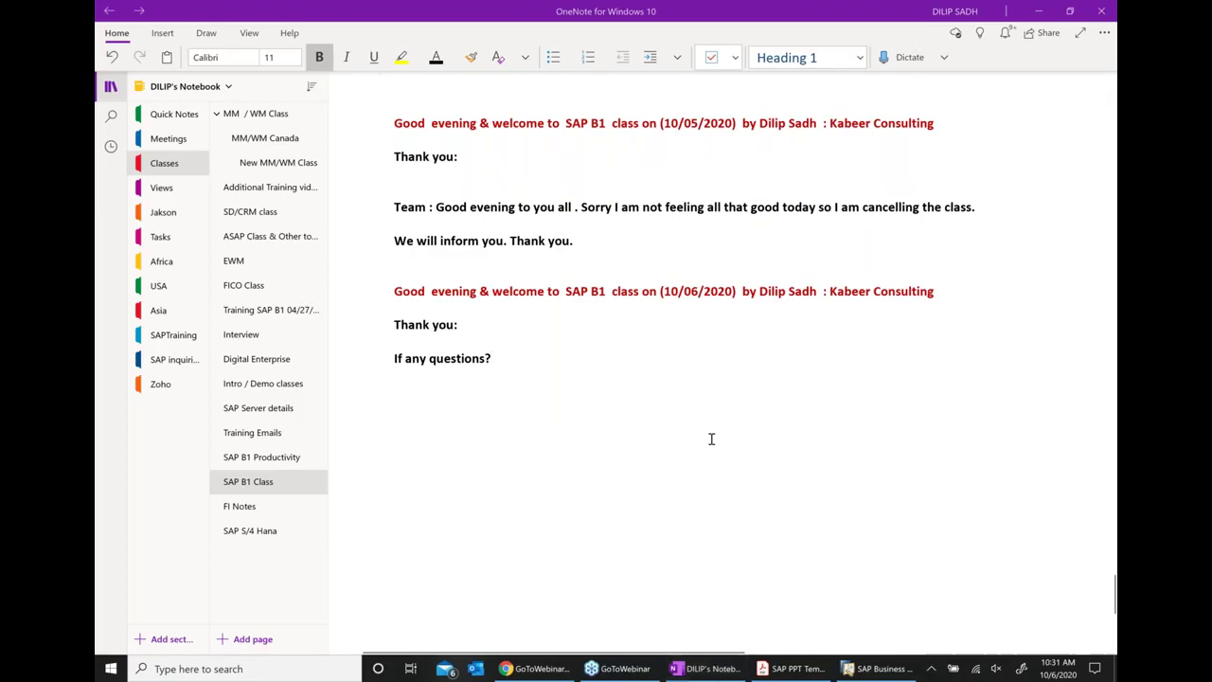
click(671, 292)
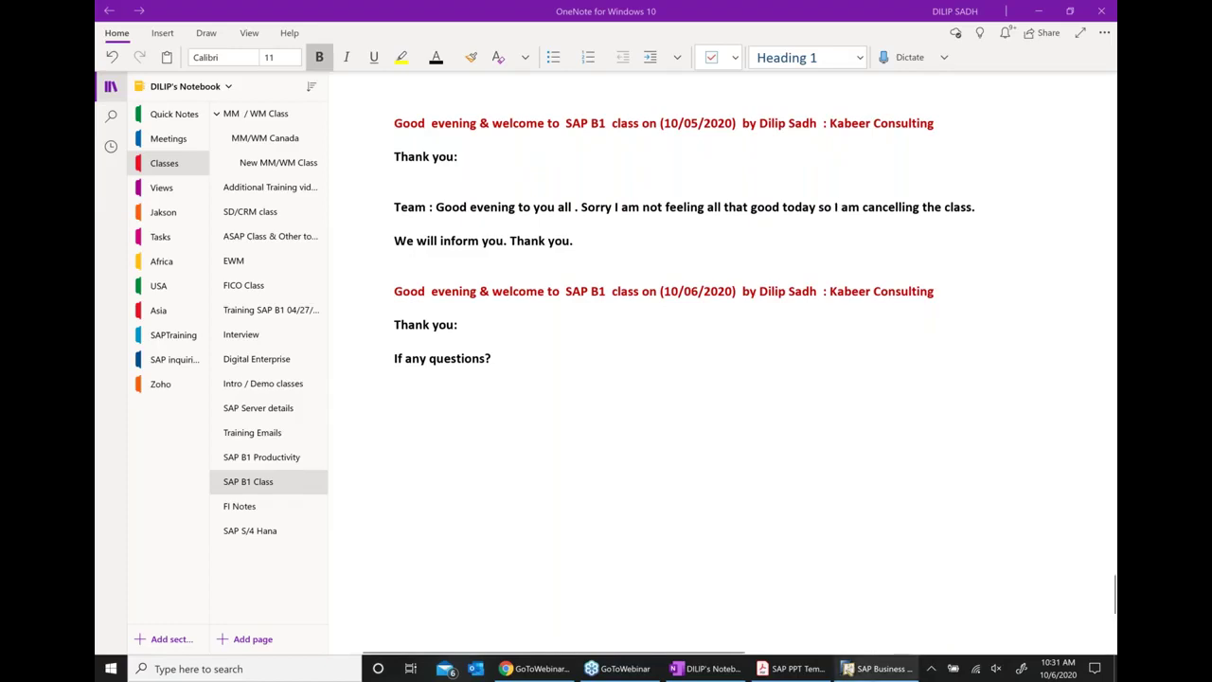
Step: Switch to SAP Business One and open Business Partner Master Data from the Business Partners module
click(877, 669)
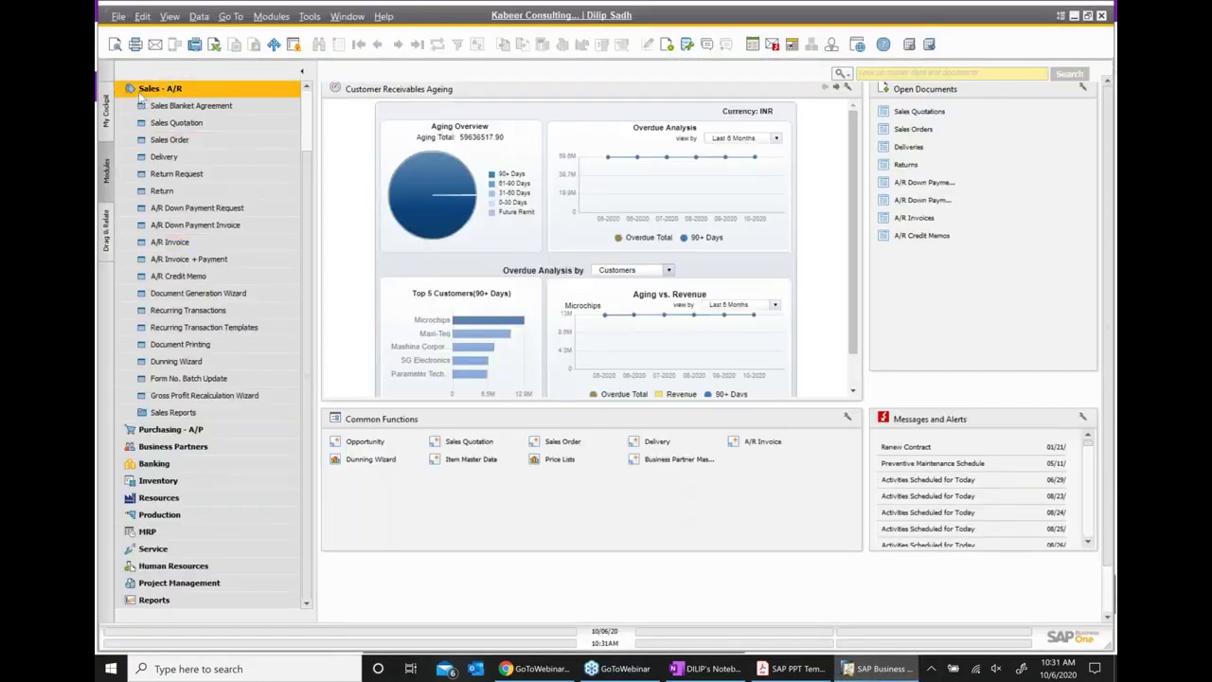
click(140, 90)
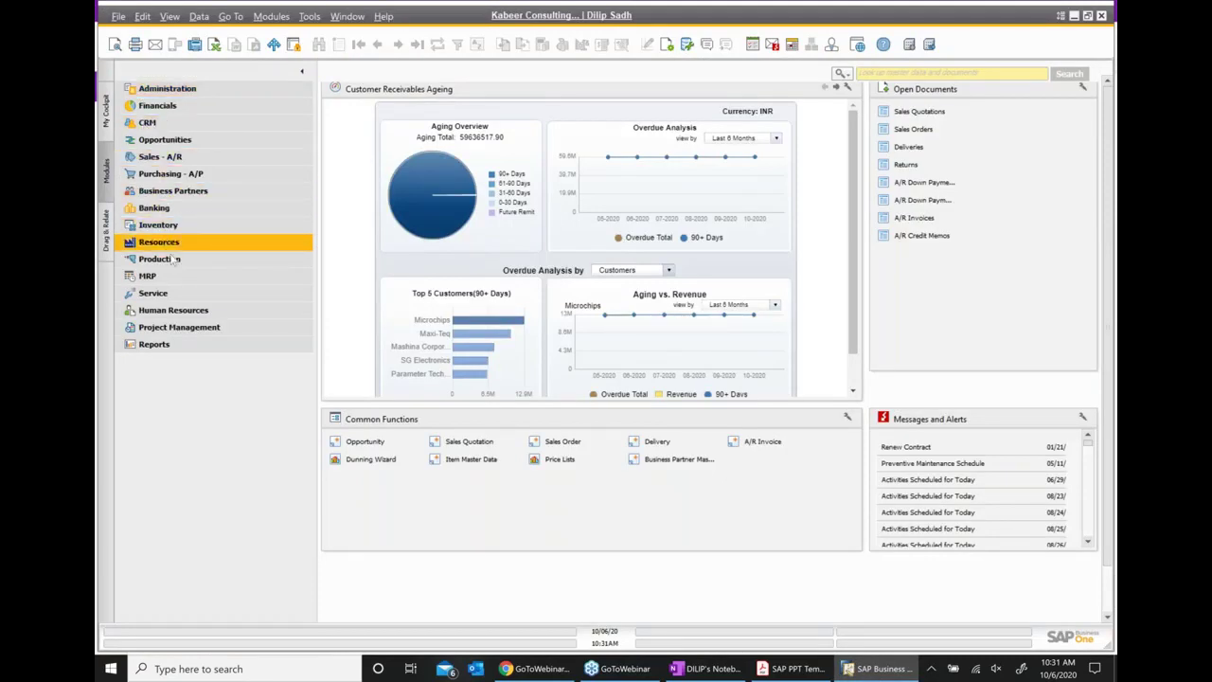
click(175, 190)
click(192, 212)
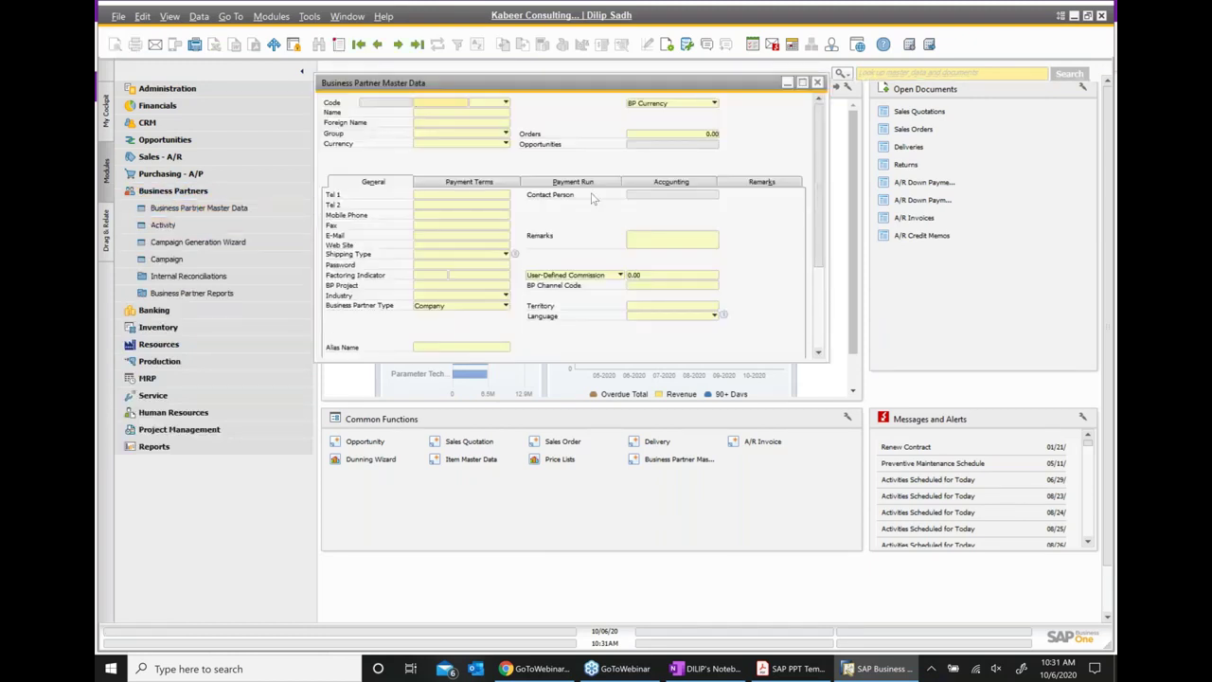
drag(594, 86, 493, 86)
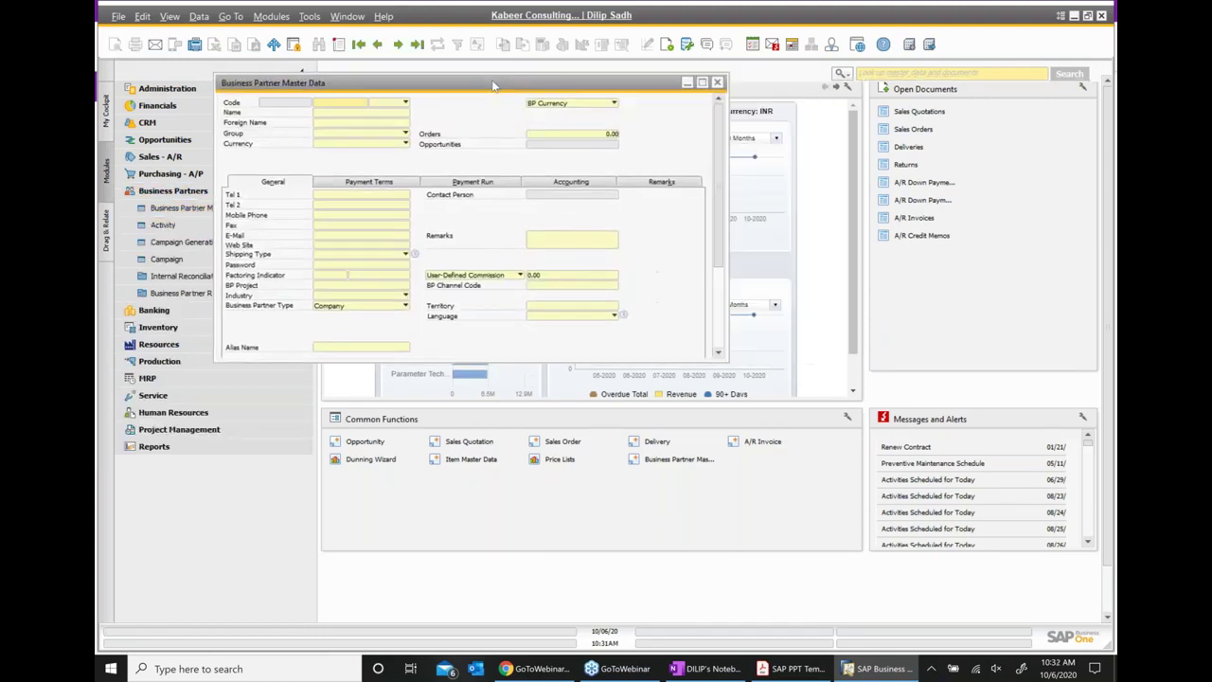
Step: List all business partners with the wildcard * as the code and open the vendor Acme Associates
text(*)
key(Tab)
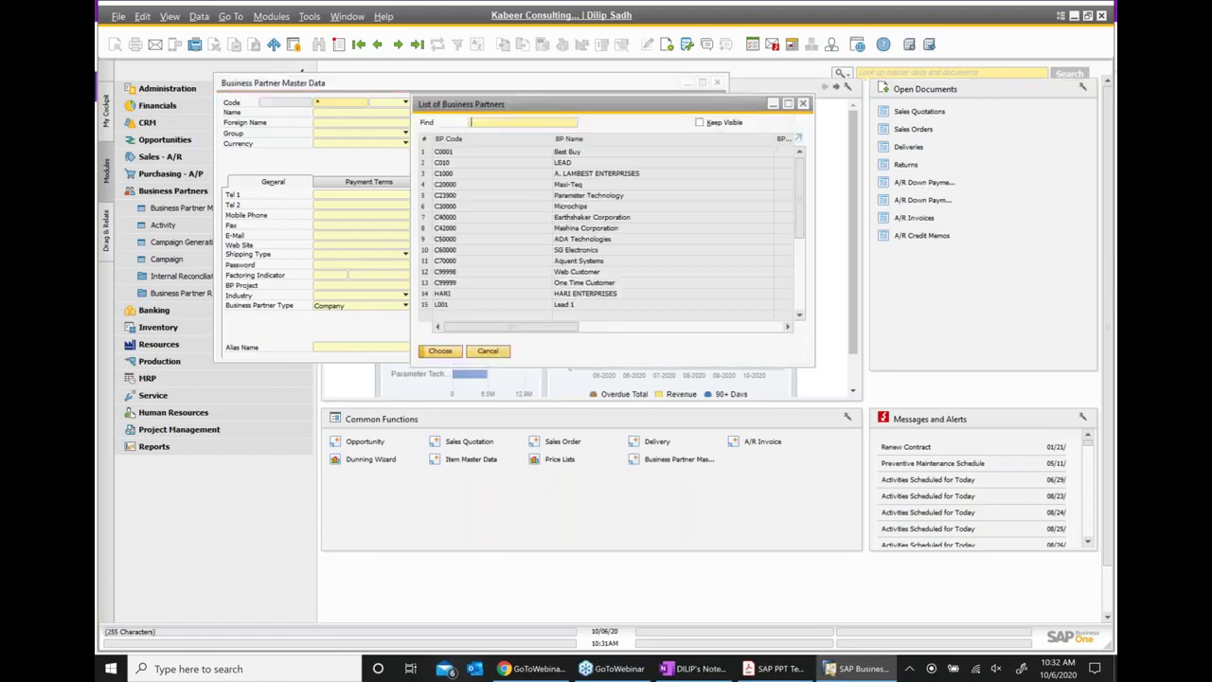
scroll(579, 190, down, 2)
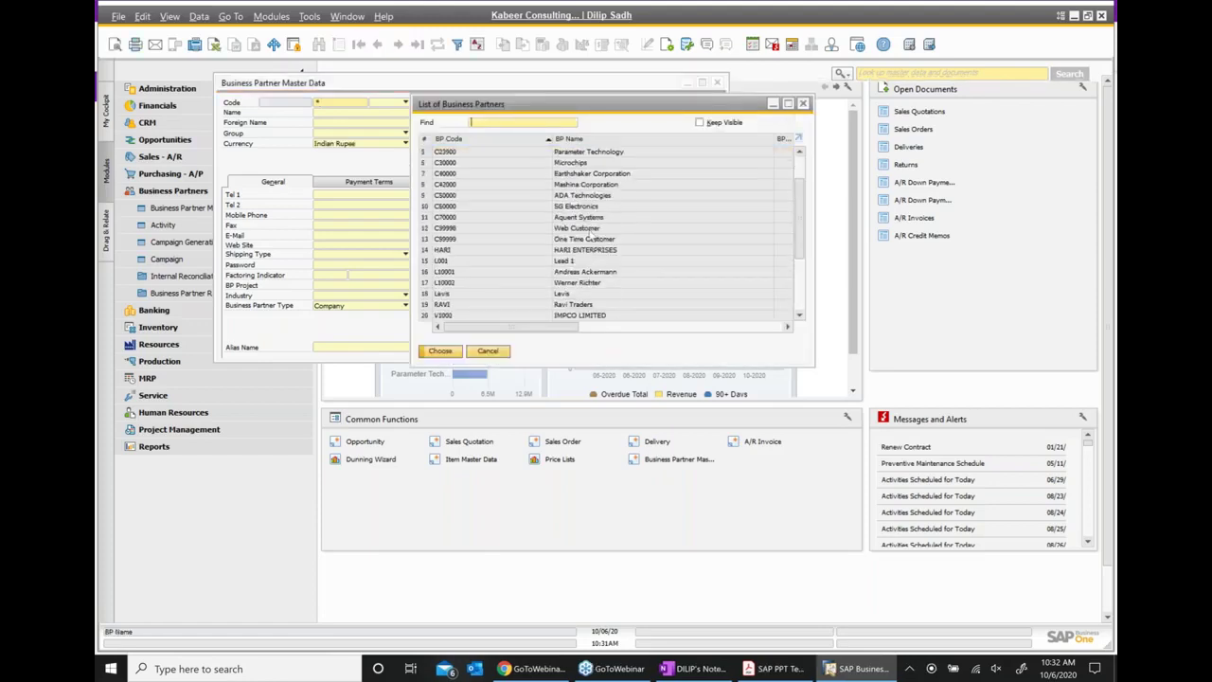
scroll(589, 233, down, 2)
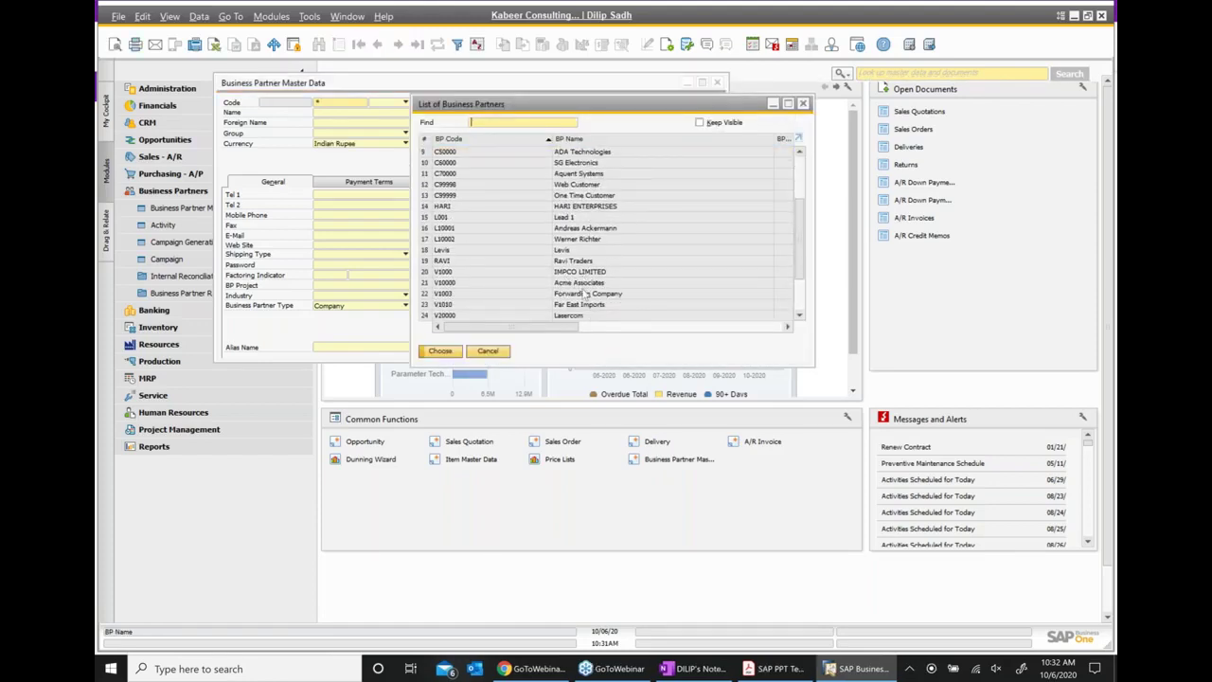
click(583, 284)
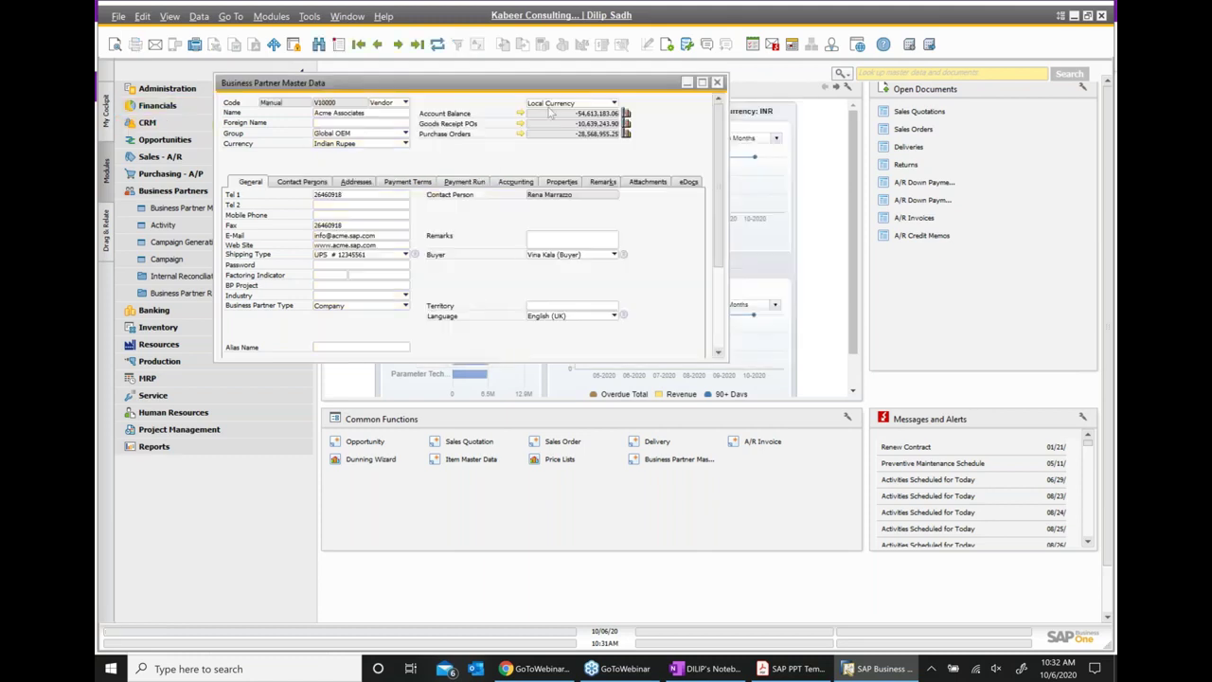
Step: Maximize the vendor record, examine the available business partner groups, and close the record without changing the group
click(701, 83)
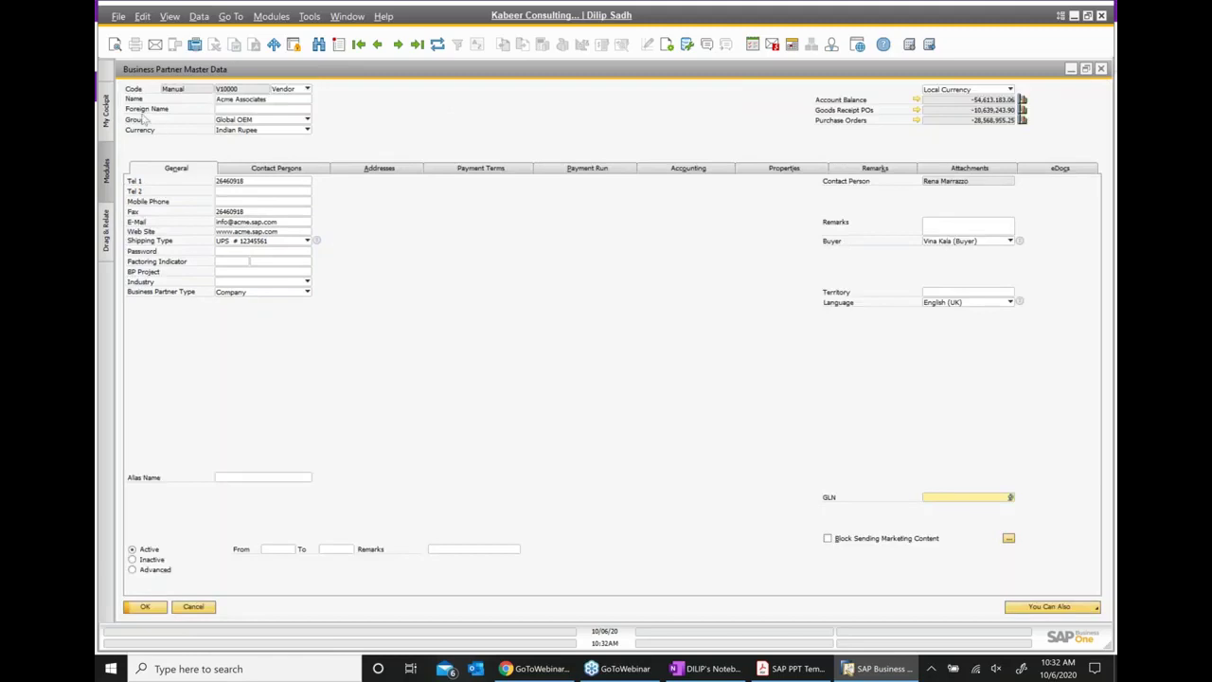
click(307, 119)
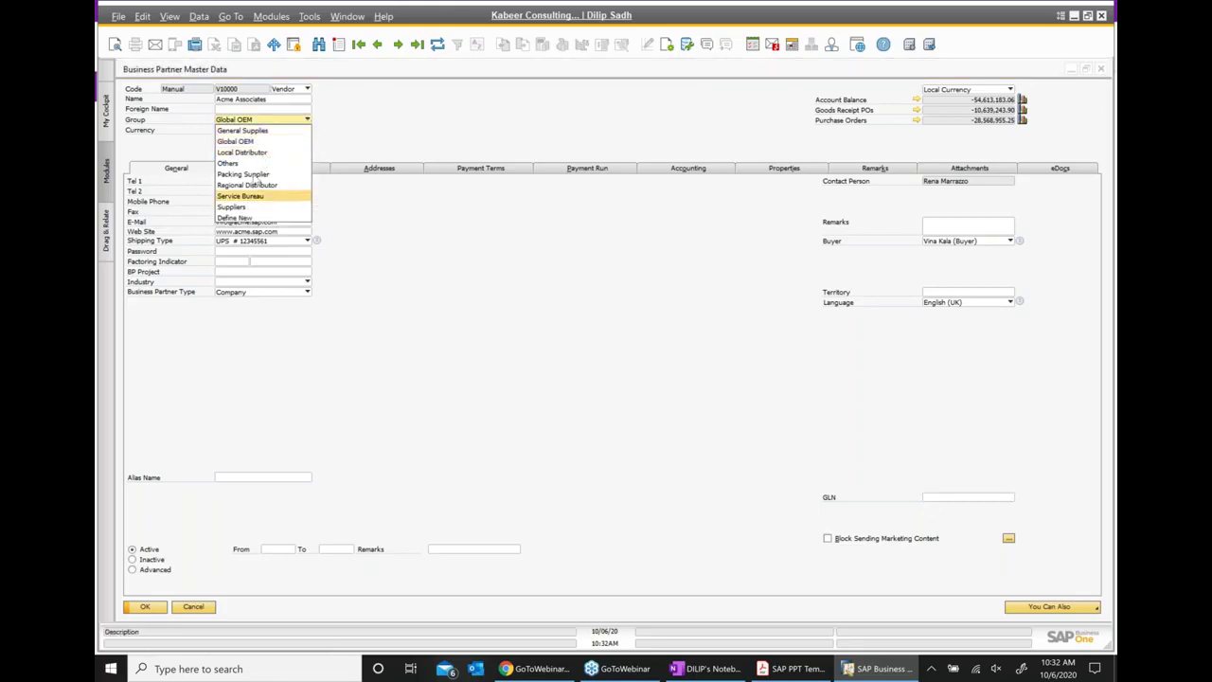
click(457, 242)
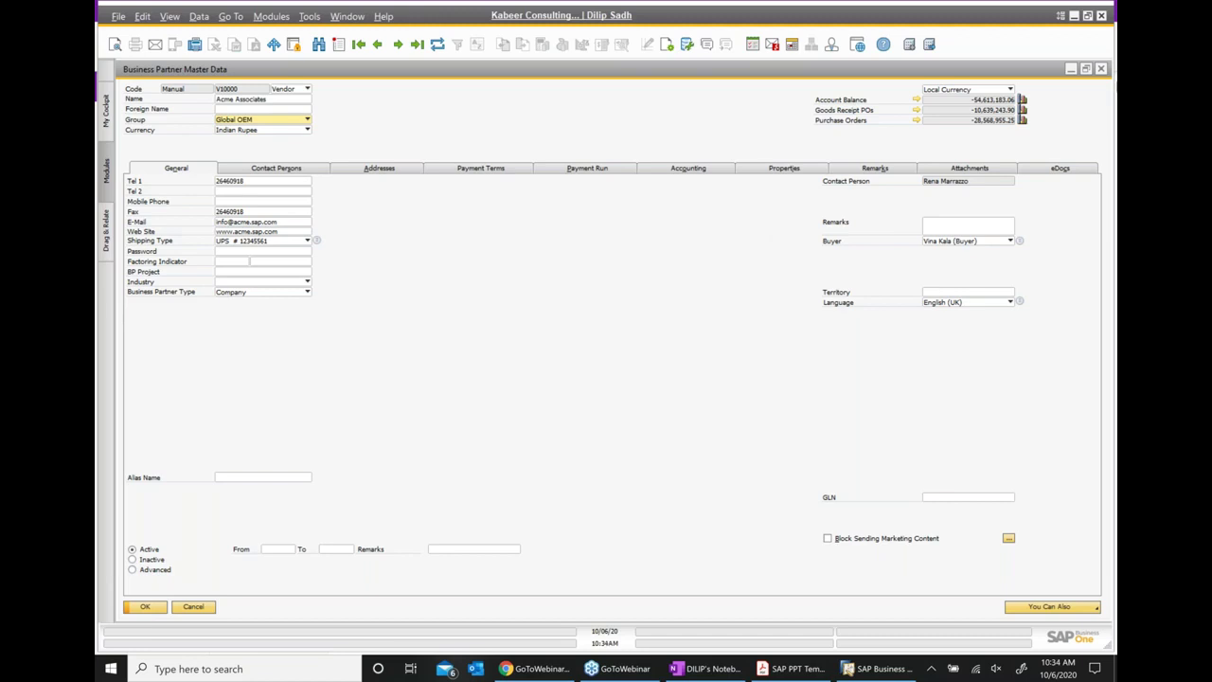
click(1100, 69)
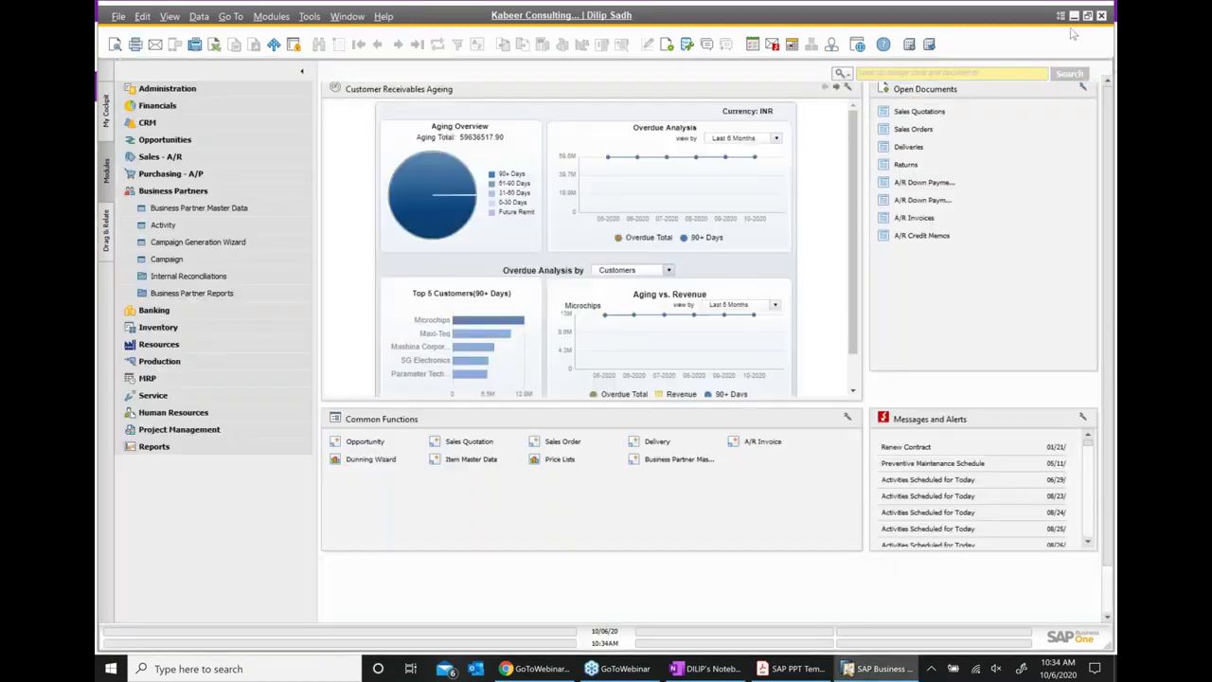
Step: Return to the OneNote class notes and review the earlier SAP B1 entries on leads, customers and sales opportunities
click(1074, 16)
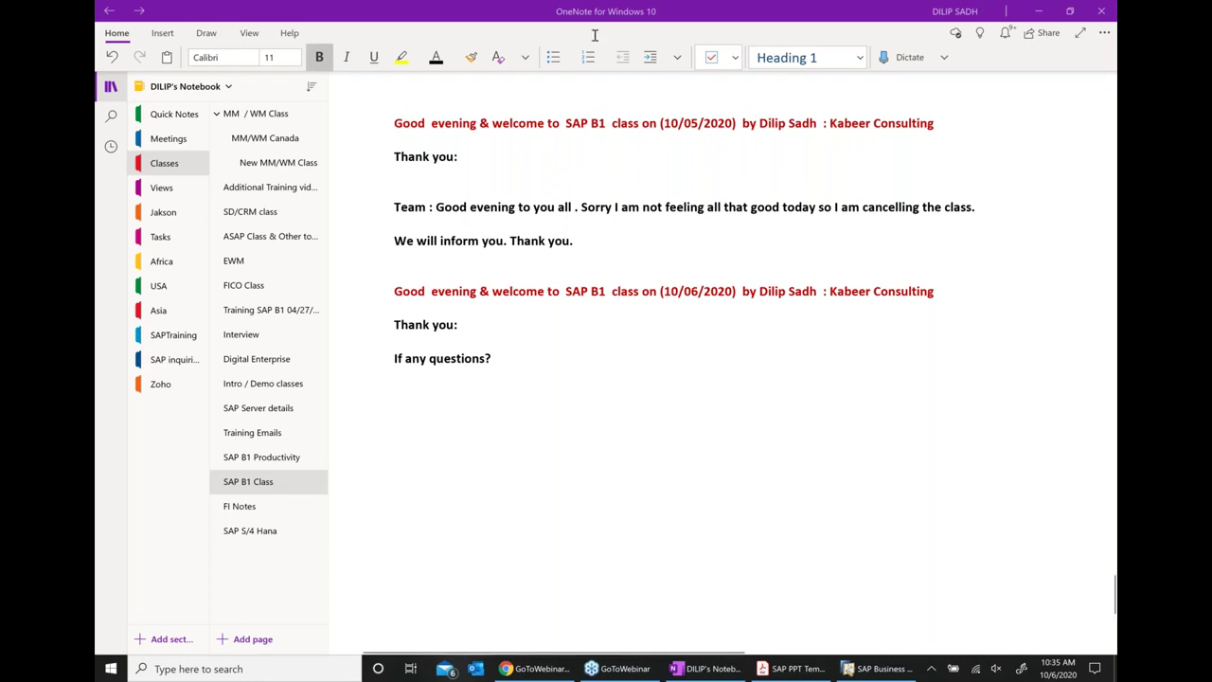
scroll(683, 273, up, 1)
scroll(683, 274, up, 2)
scroll(683, 273, up, 4)
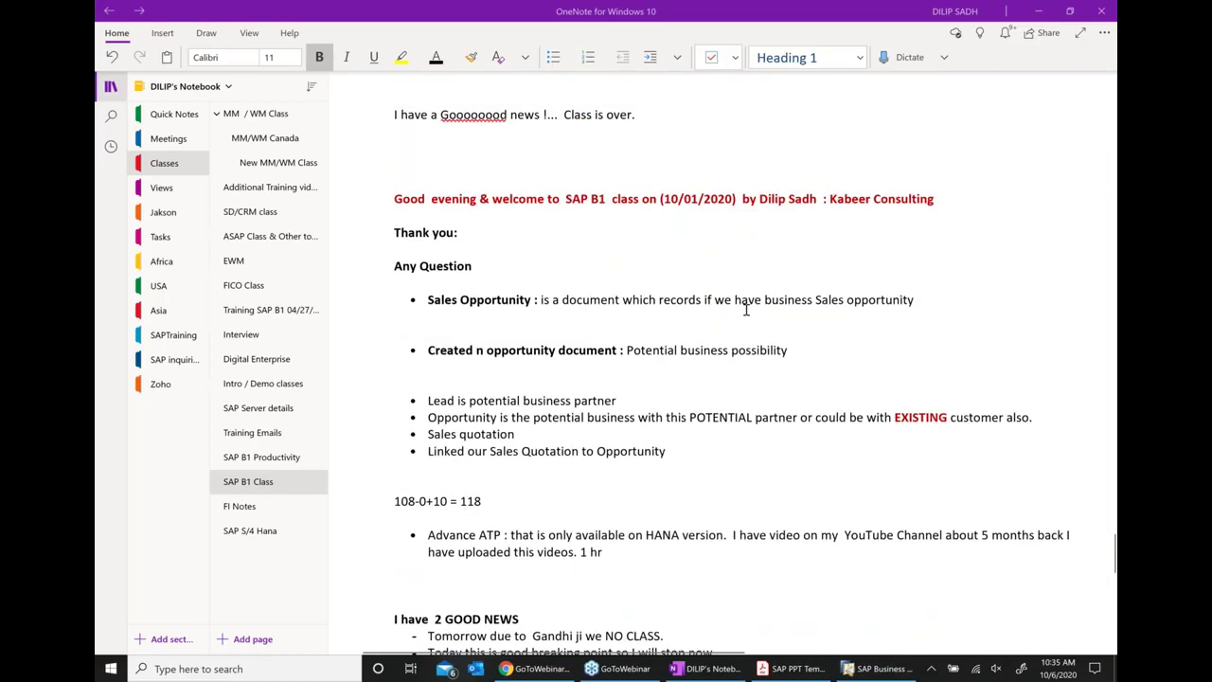
scroll(746, 310, up, 2)
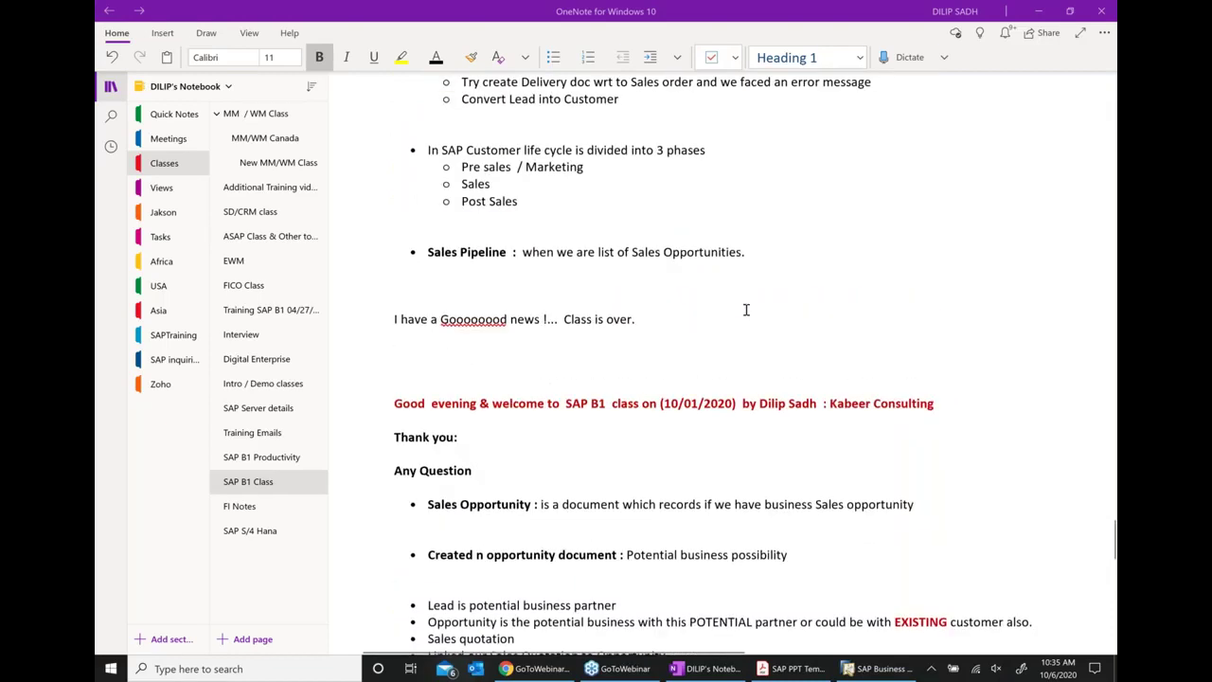
scroll(746, 310, up, 1)
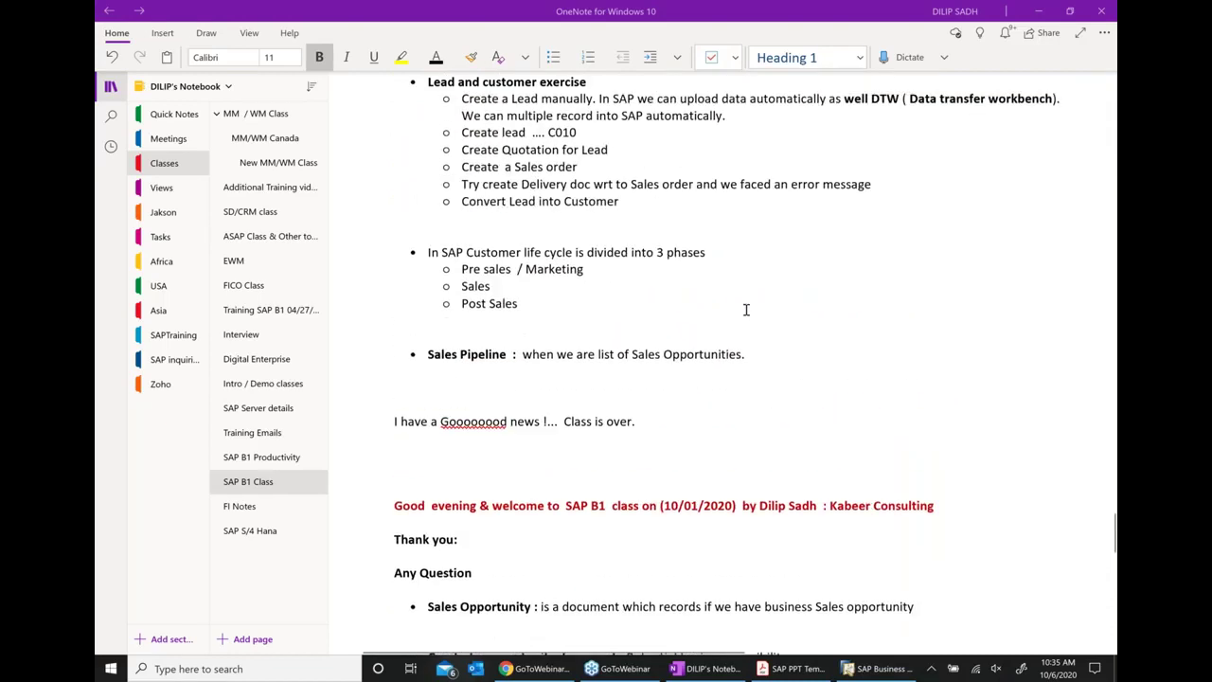
scroll(746, 310, up, 1)
scroll(723, 351, down, 3)
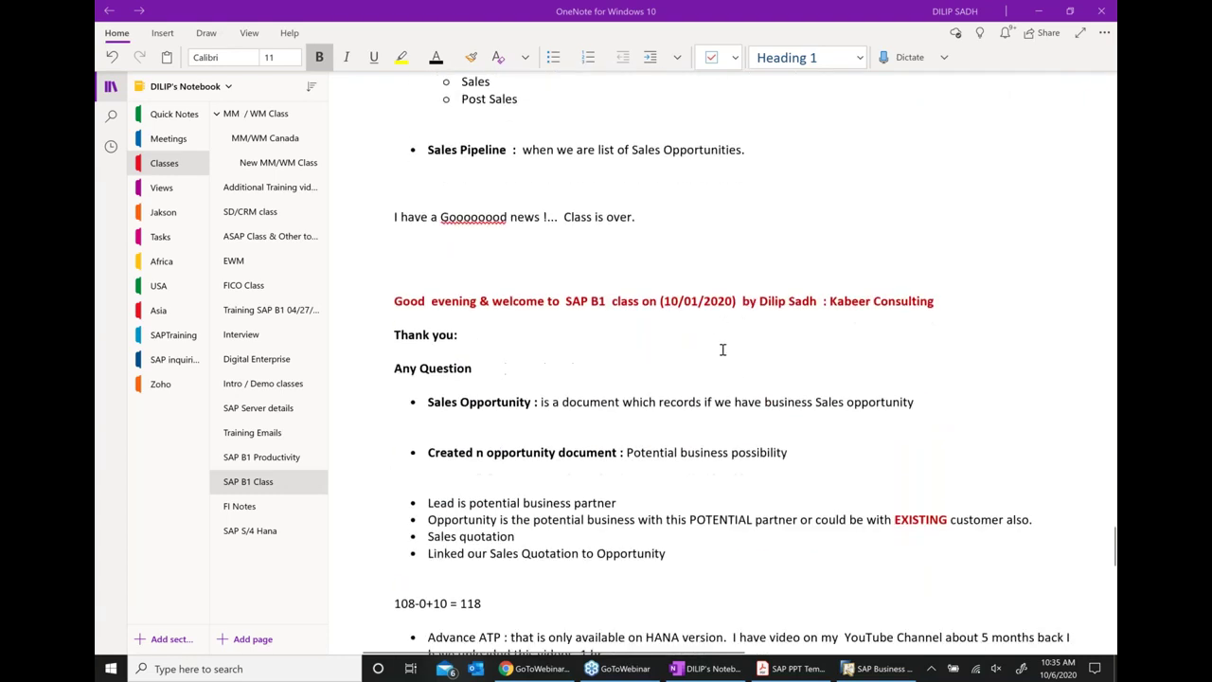
scroll(722, 349, down, 6)
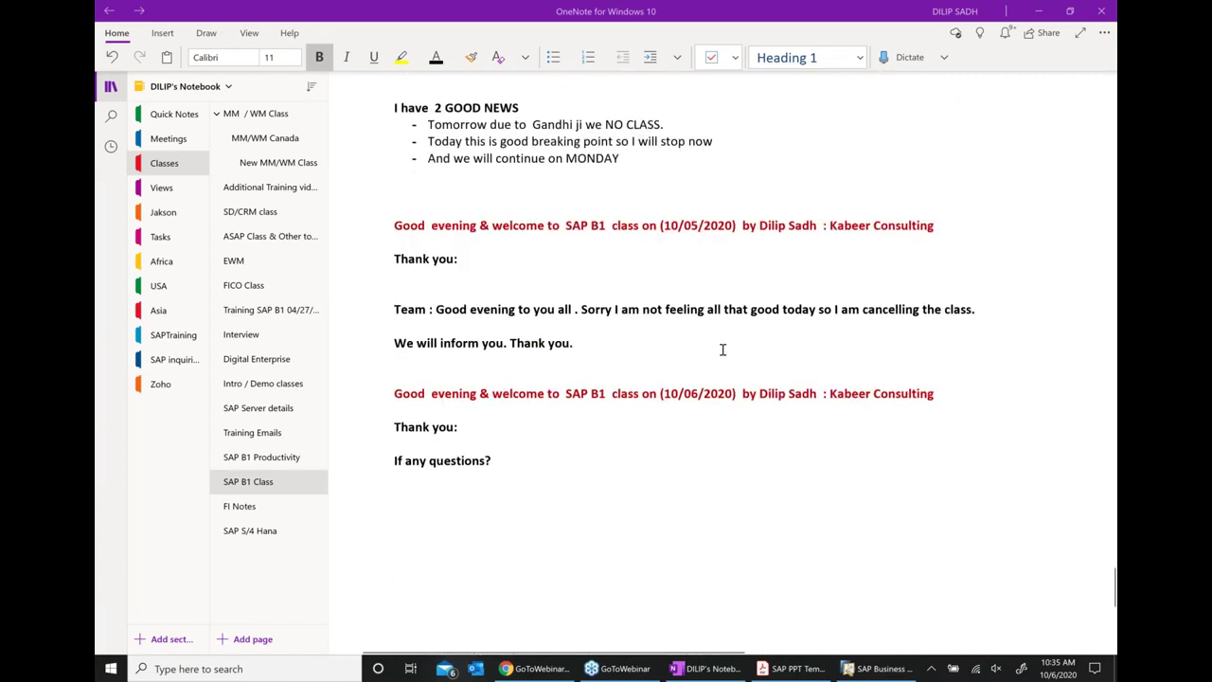
scroll(723, 349, down, 1)
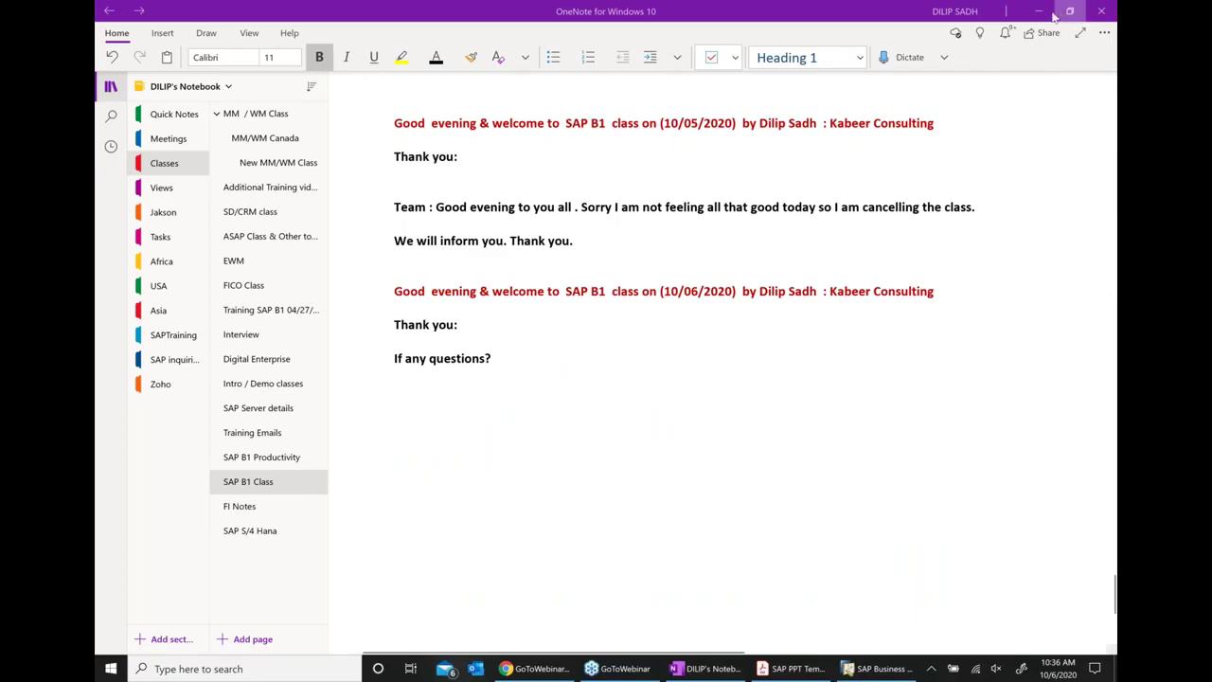
Step: Put the notes away and switch to the SAP PPT Template document in Adobe Acrobat Reader
click(708, 669)
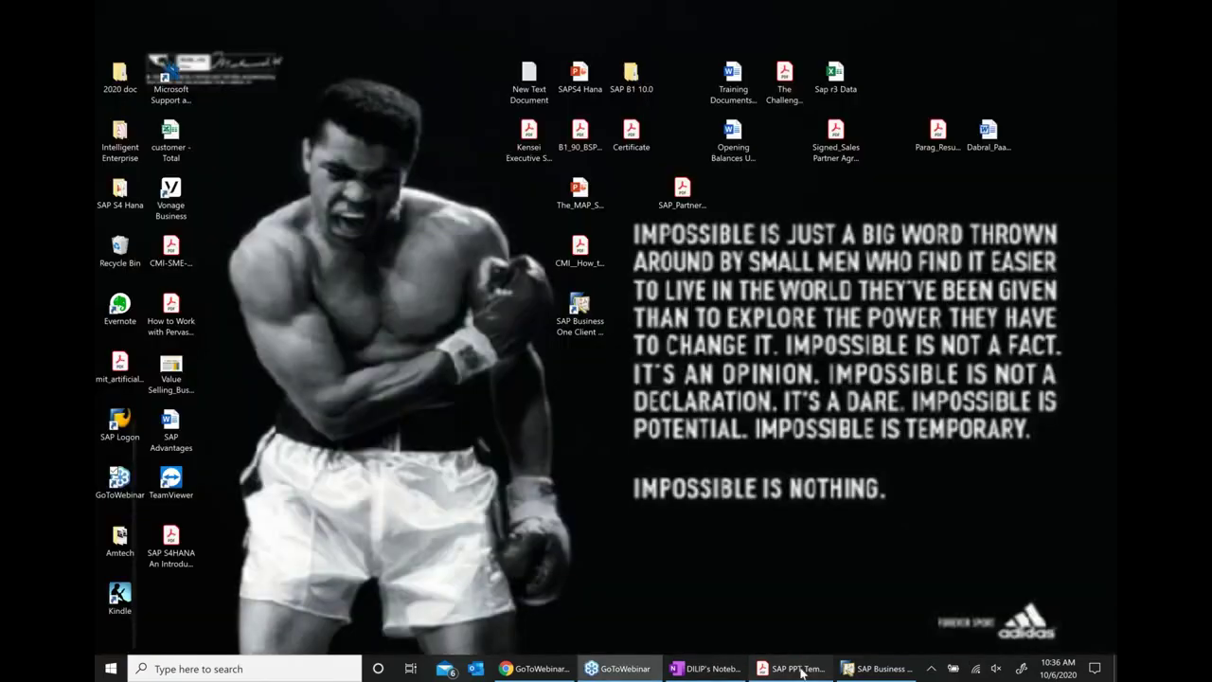
click(791, 669)
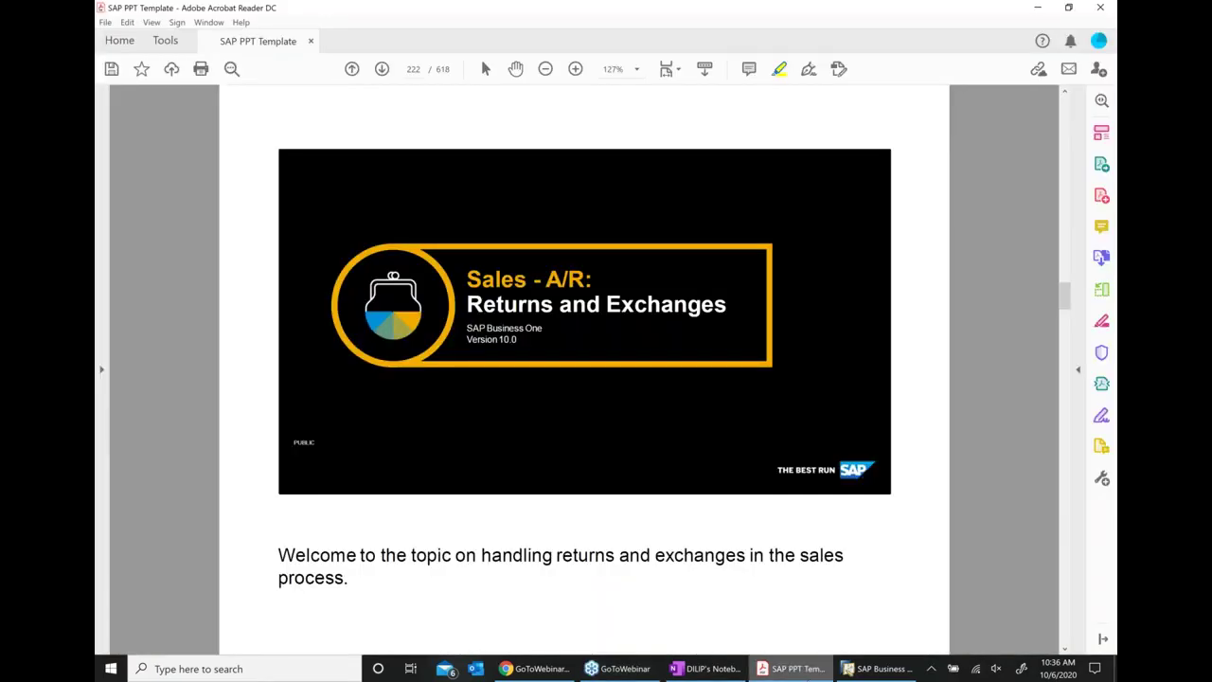
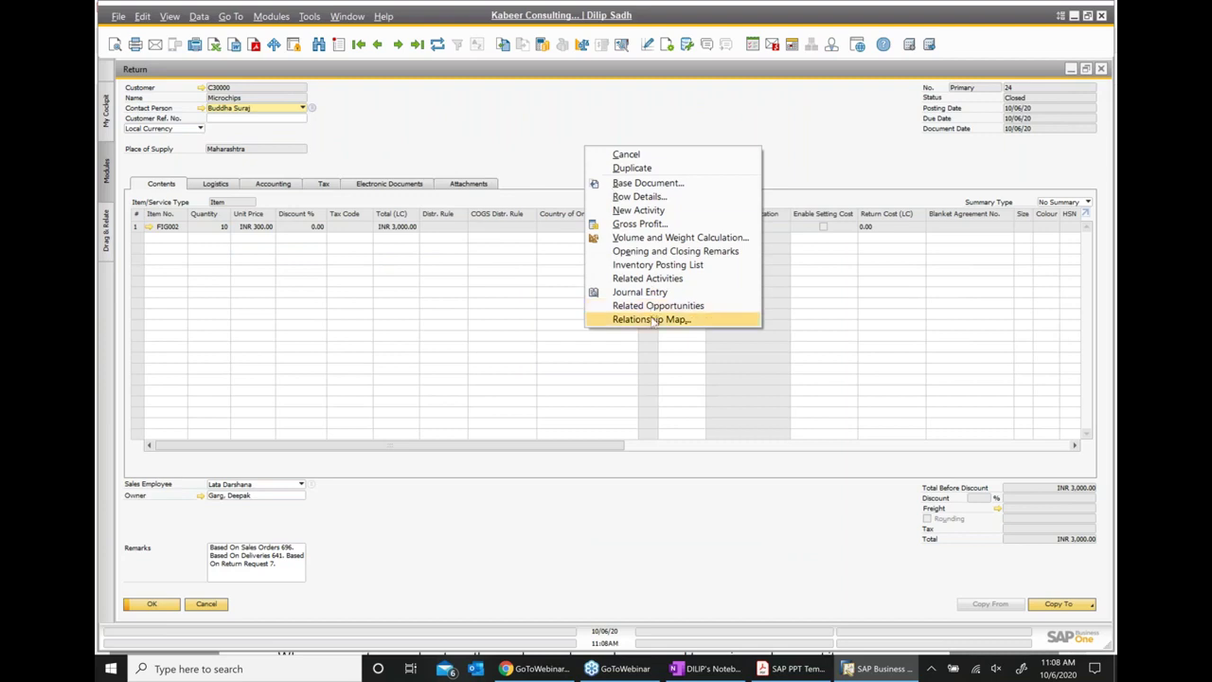
Step: Open the originating sales order through the return's relationship map, and copy it into a new delivery and add that document
click(663, 320)
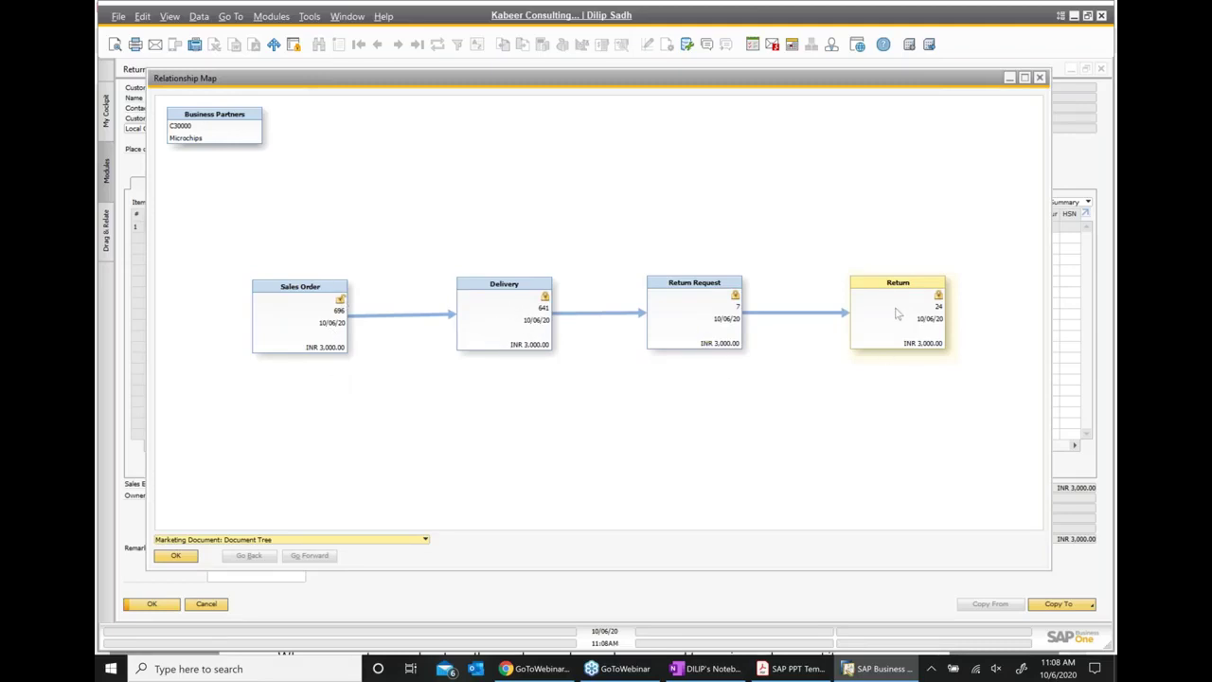
double_click(290, 331)
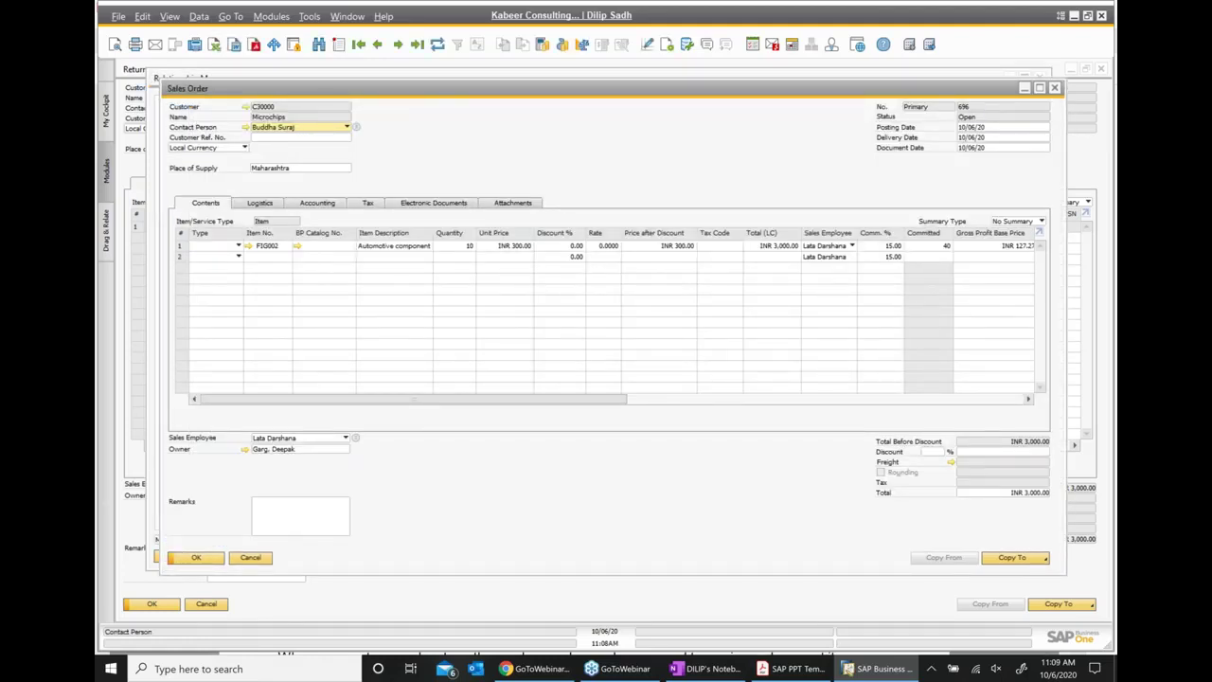
click(1010, 562)
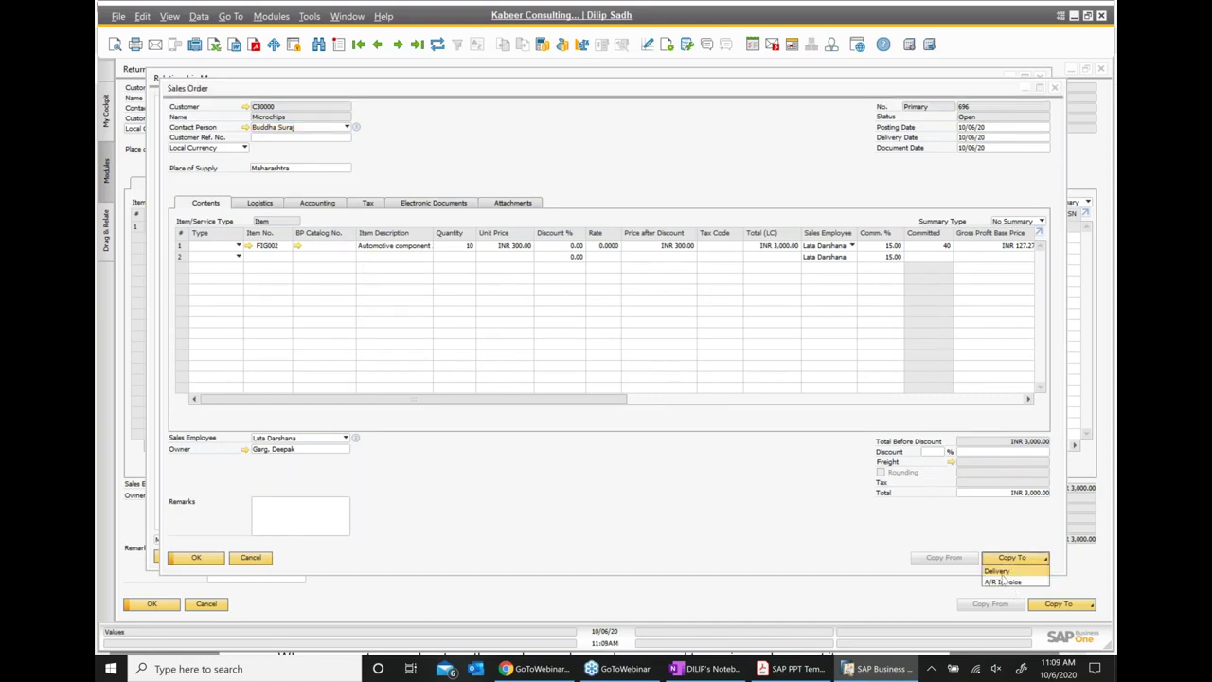
click(1004, 582)
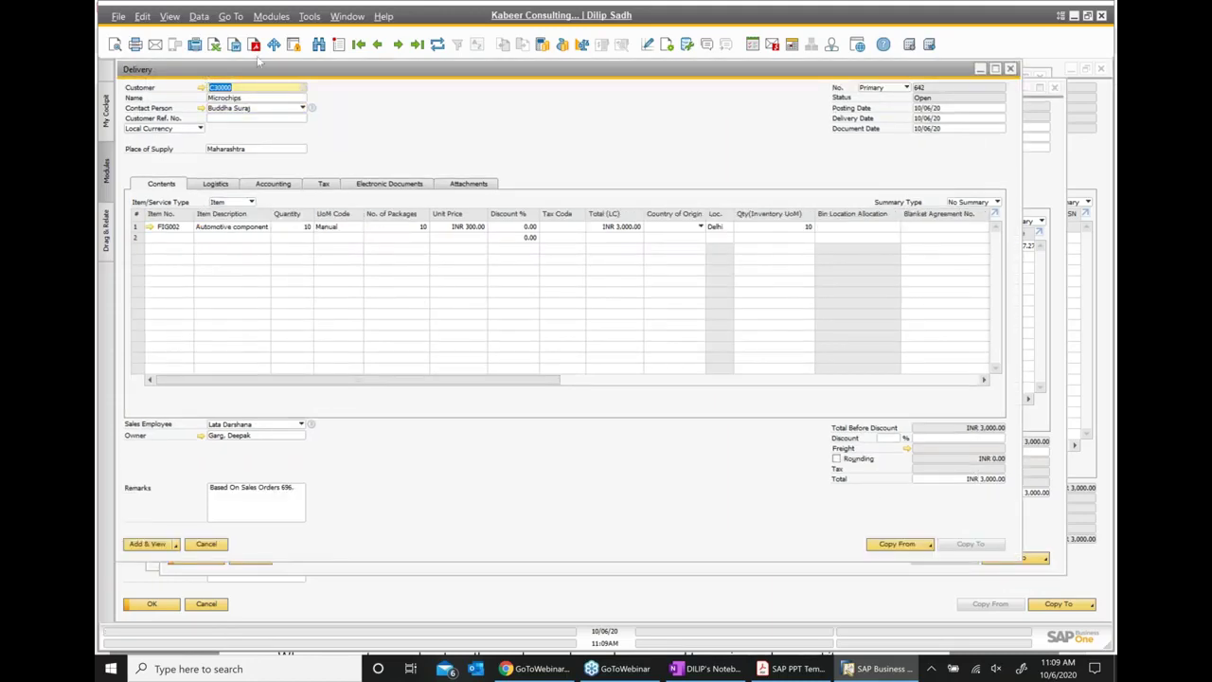
click(147, 545)
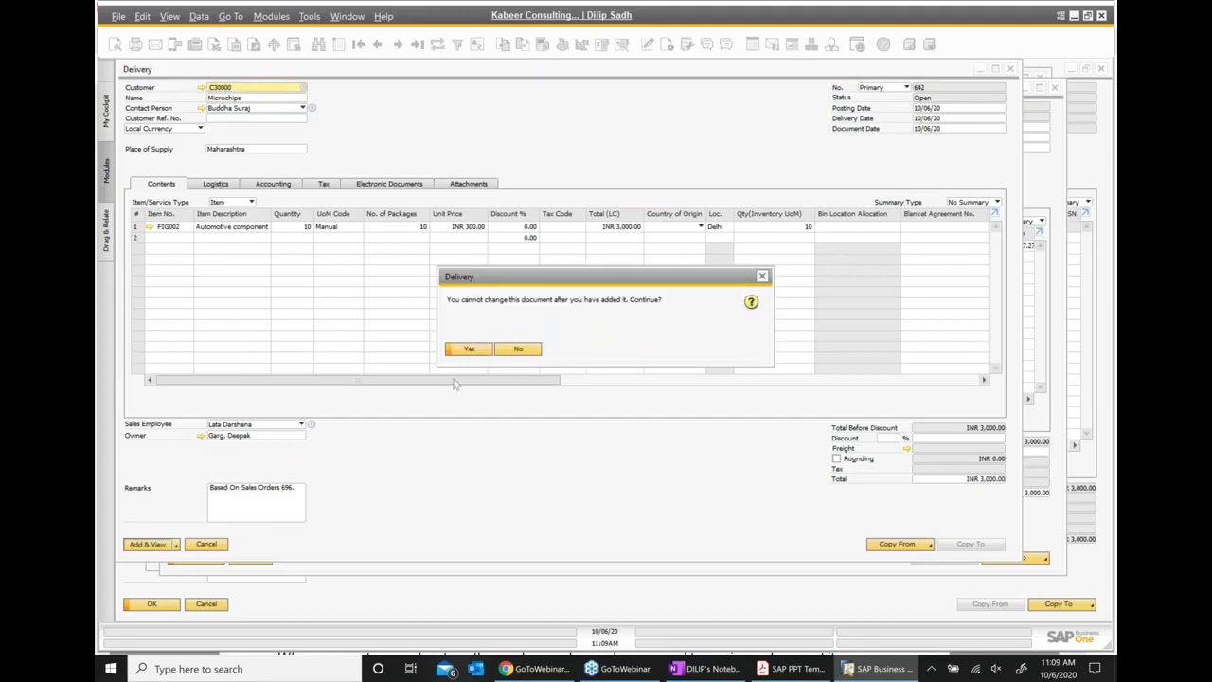
click(469, 349)
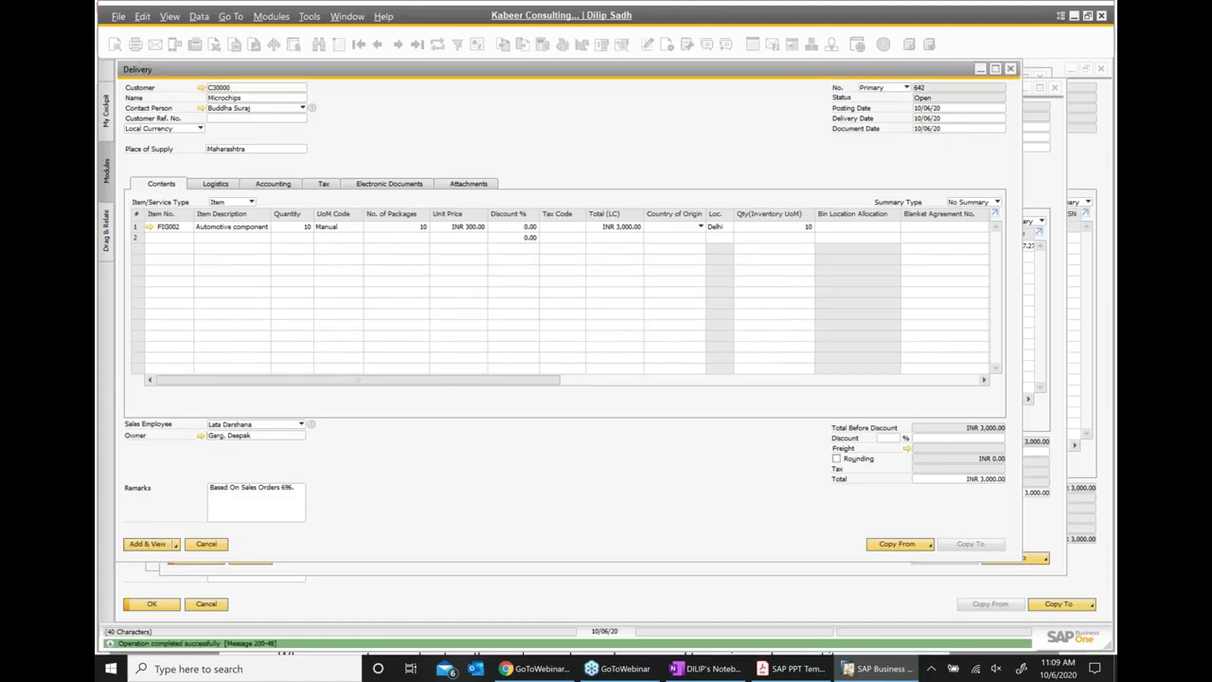
Step: Display the relationship map of the newly added delivery
right_click(529, 141)
click(595, 338)
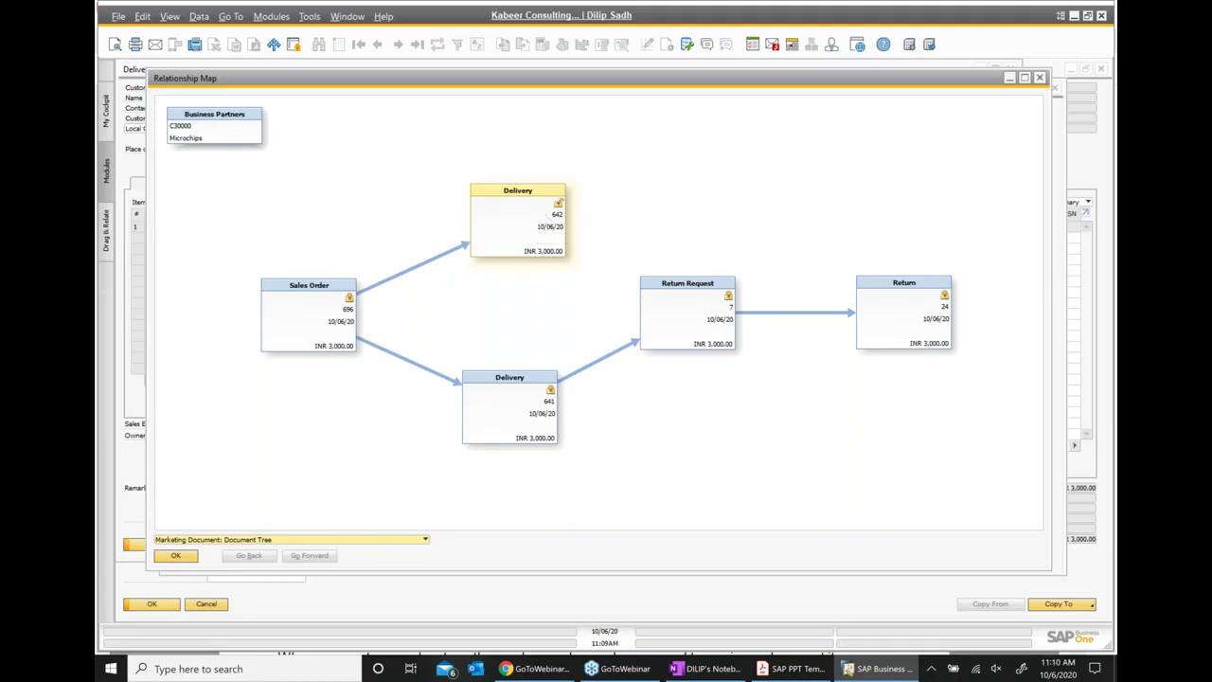
Step: Switch to the OneNote class notes and start a new bullet below the Return integration with finance entries
click(720, 669)
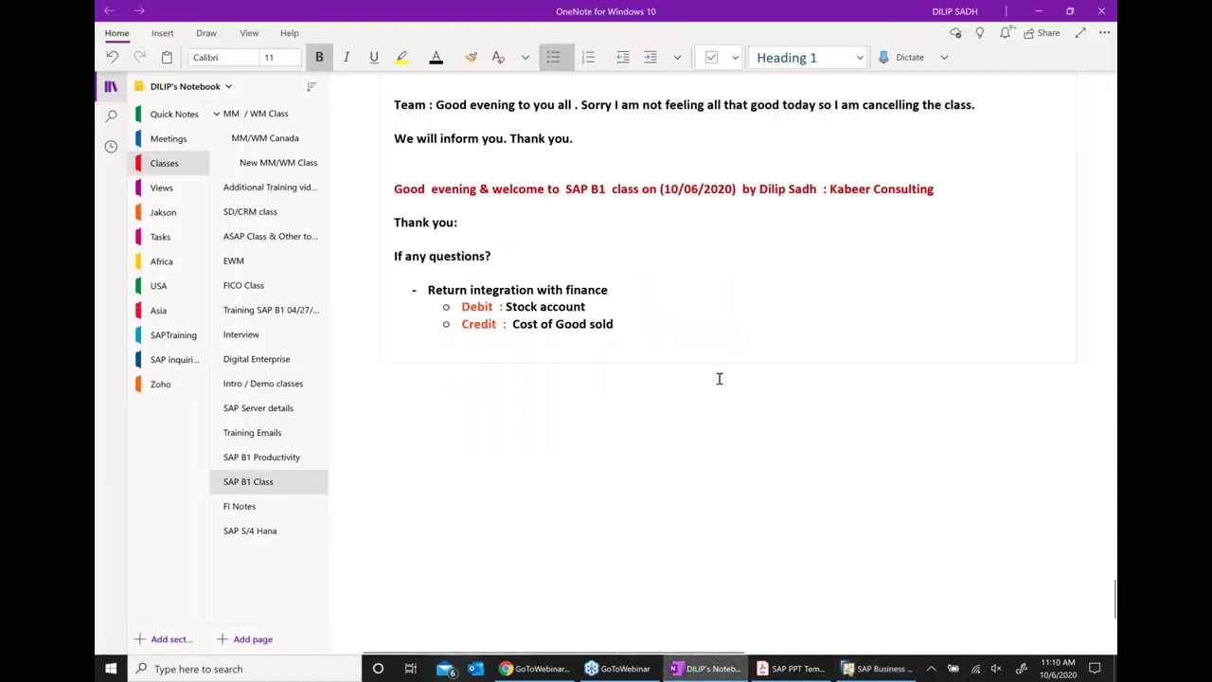
click(682, 332)
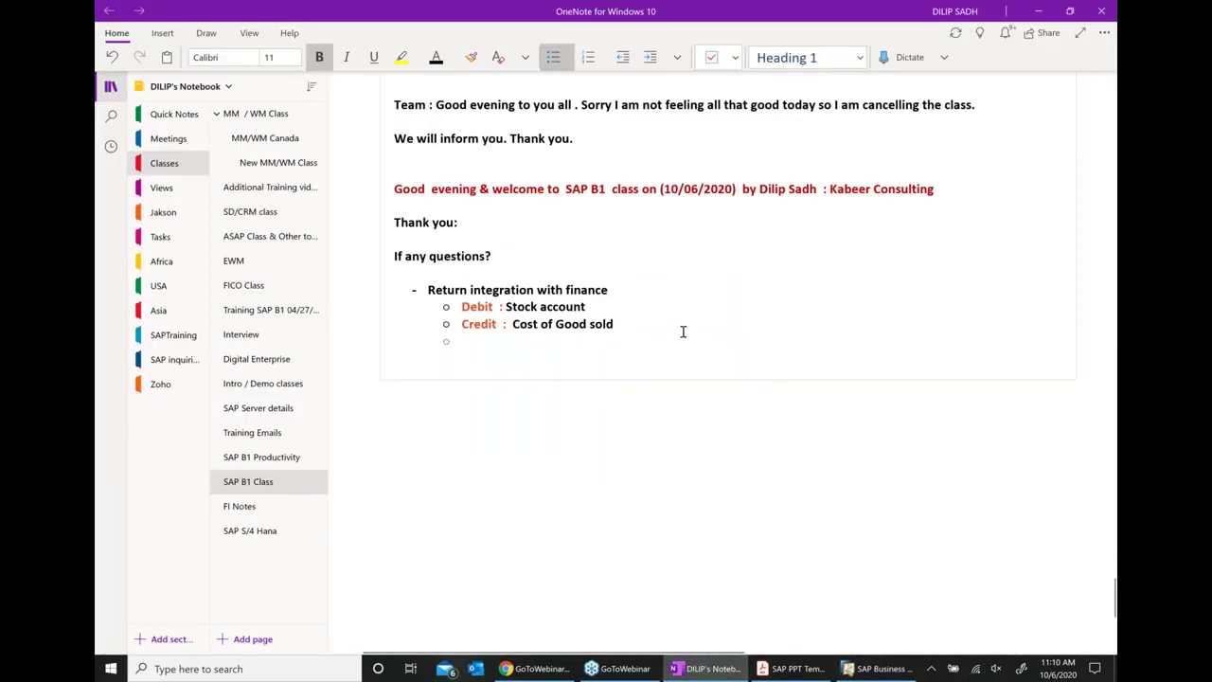
key(Return)
key(Return)
key(Return)
key(Return)
key(Return)
text(* )
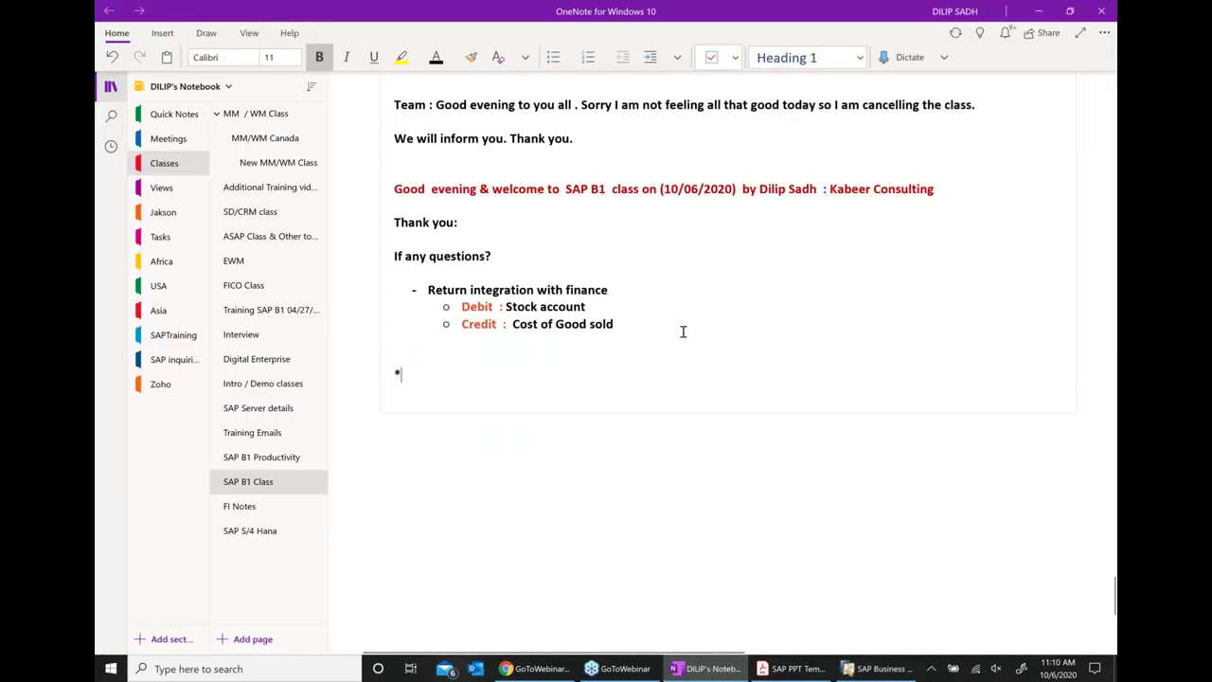
Step: Write "Redelivery with sales order" as the new bullet and correct its spelling
text(re)
key(BackSpace)
key(BackSpace)
text(redlivery with sle)
key(BackSpace)
key(BackSpace)
text(ales order)
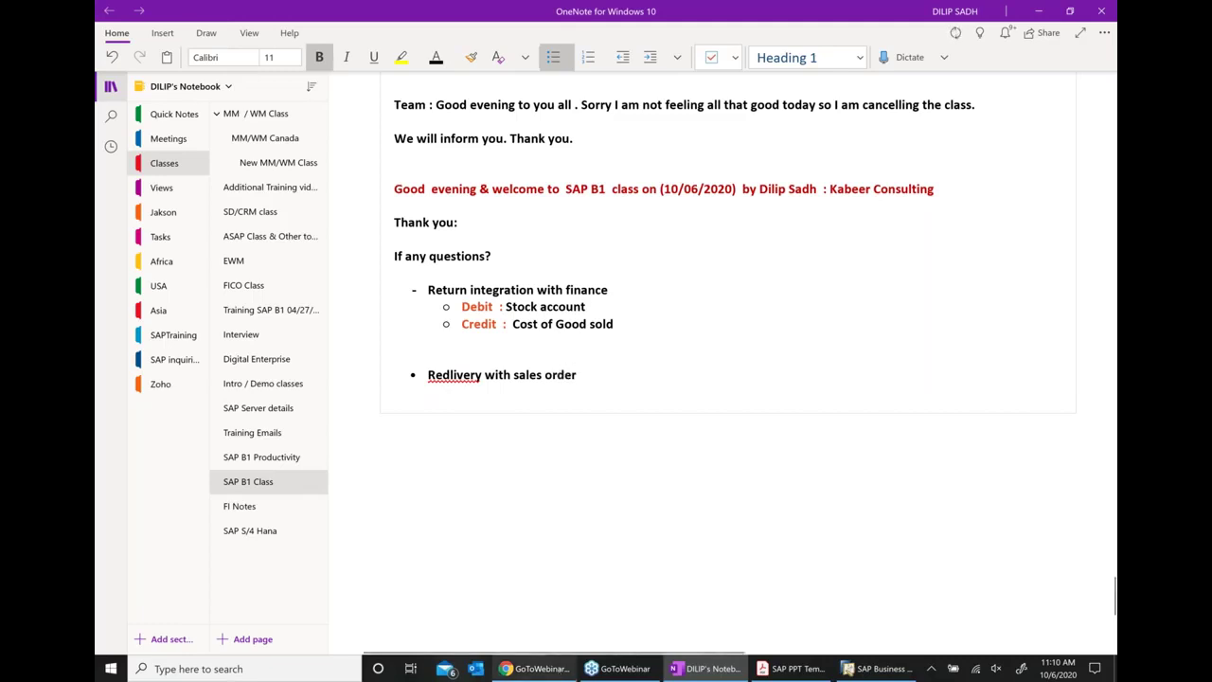
right_click(466, 373)
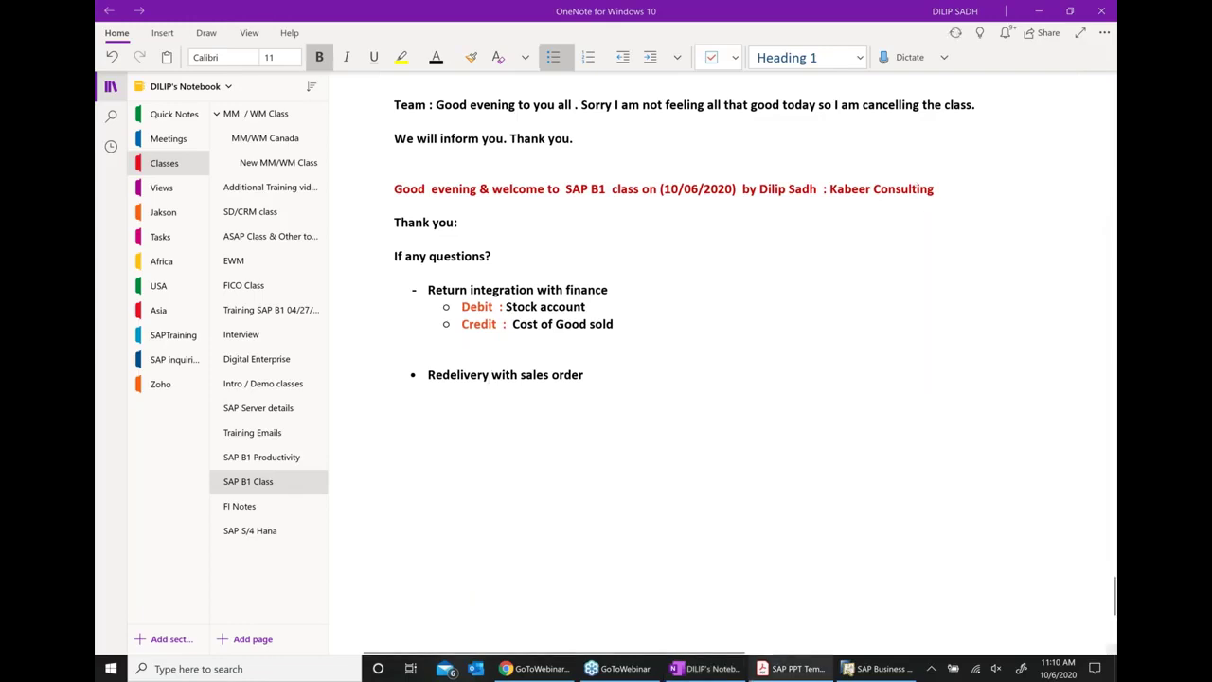
Step: Switch to the SAP PPT Template in Acrobat Reader, set the zoom to 136% and advance to the Redelivery Example slide
click(789, 669)
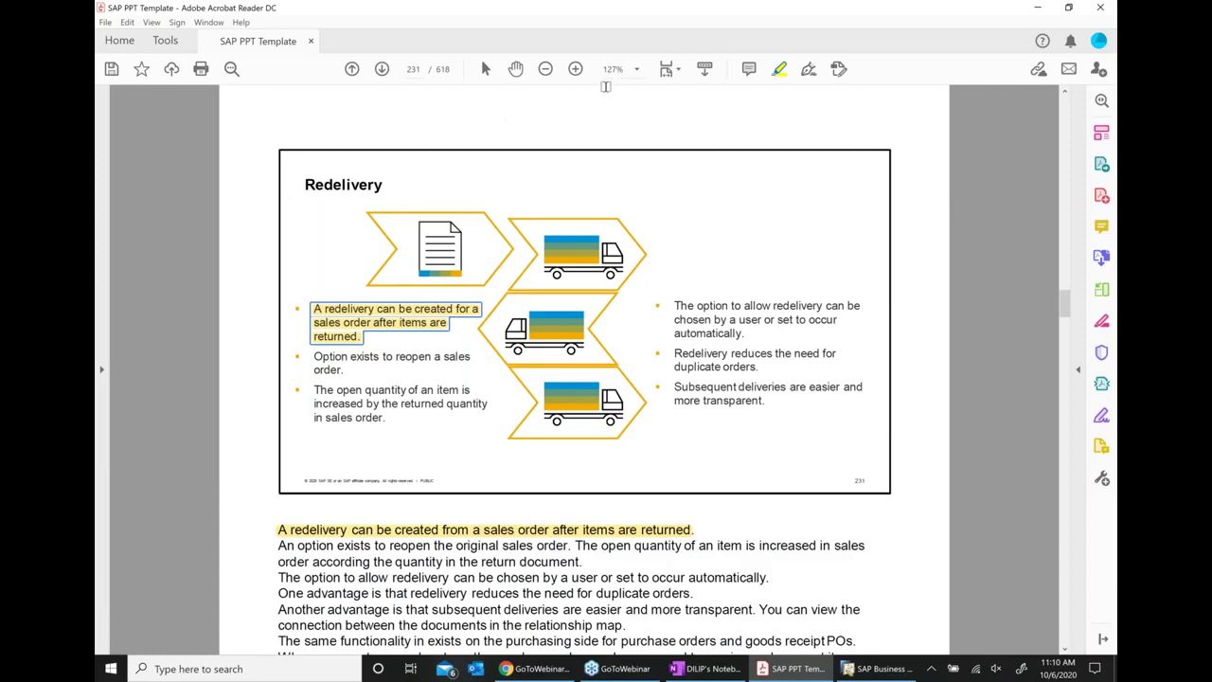
click(610, 71)
text(136)
key(Return)
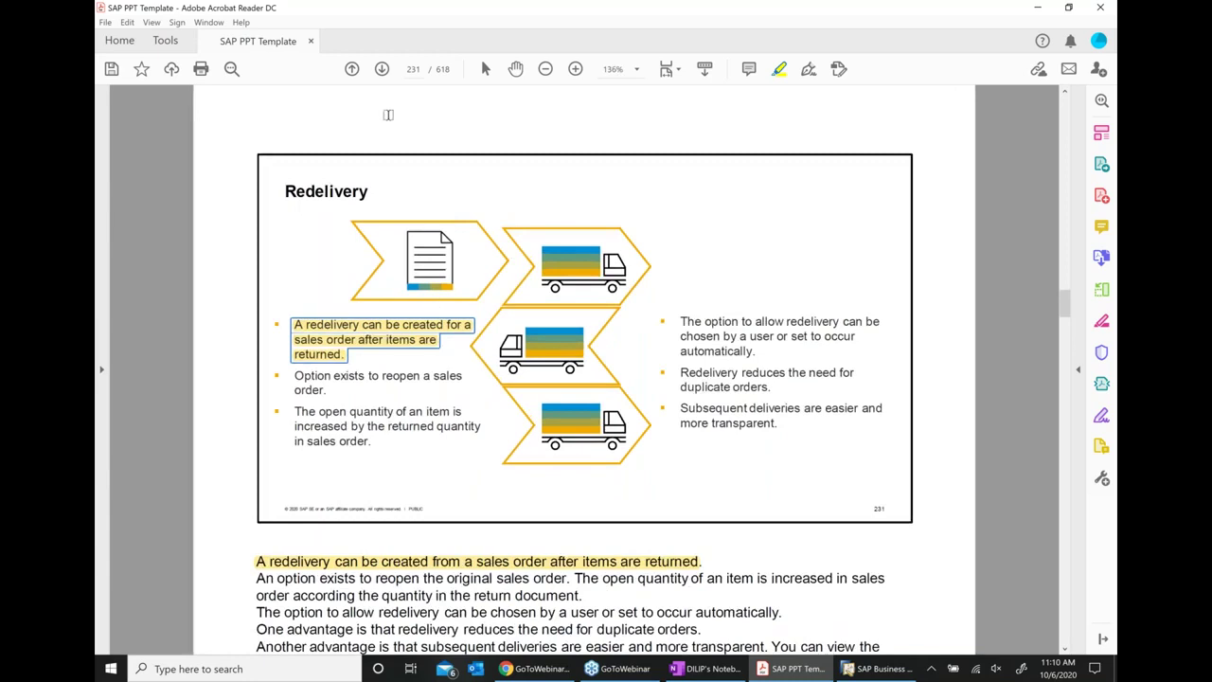
click(382, 68)
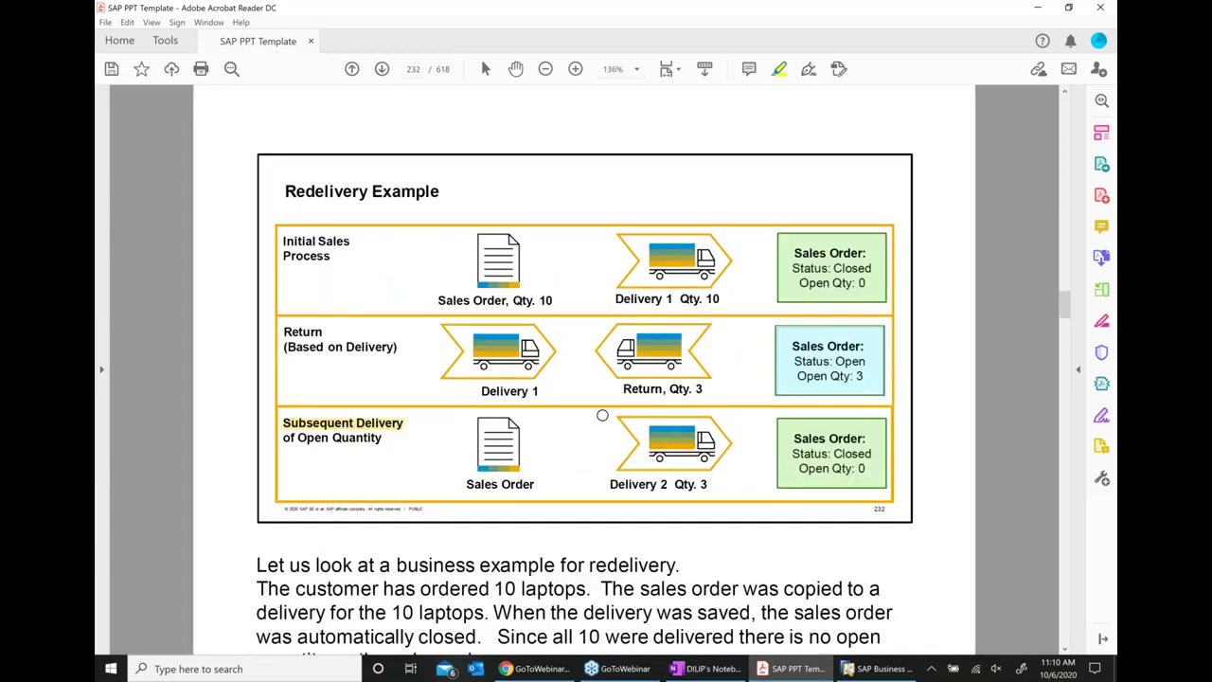
scroll(602, 414, down, 1)
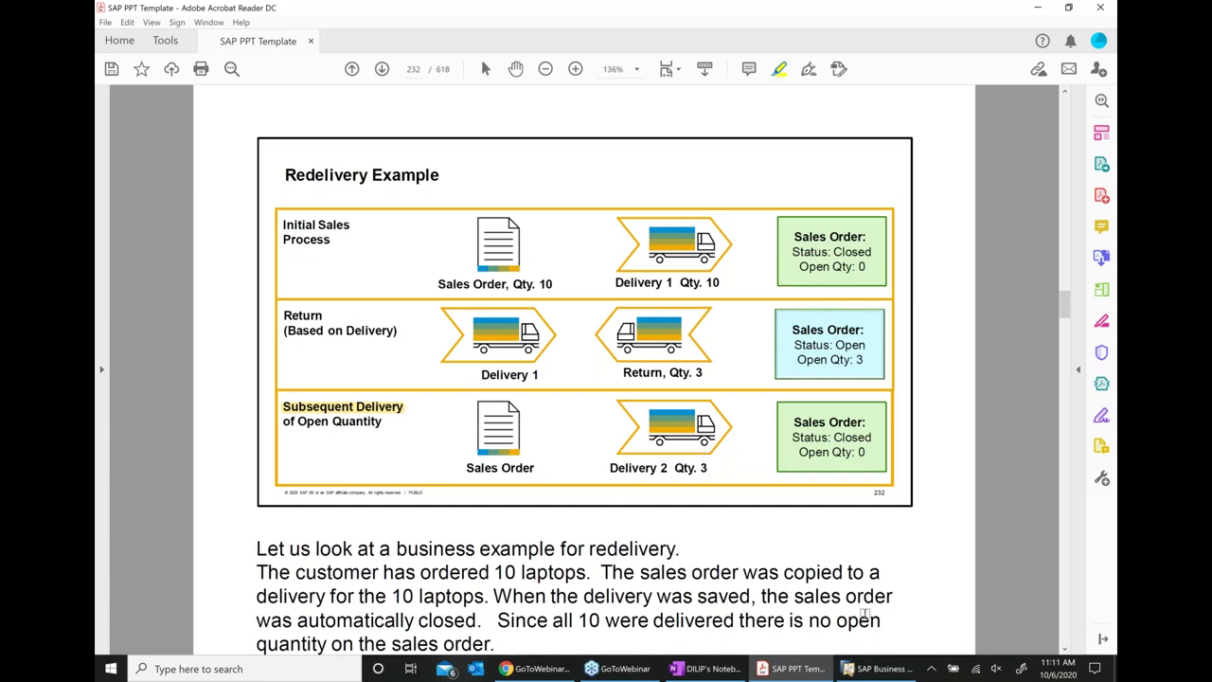
Step: Compare the redelivery example with the relationship map in SAP Business One, and advance the PDF to the Prerequisites for Redelivery slide
click(876, 669)
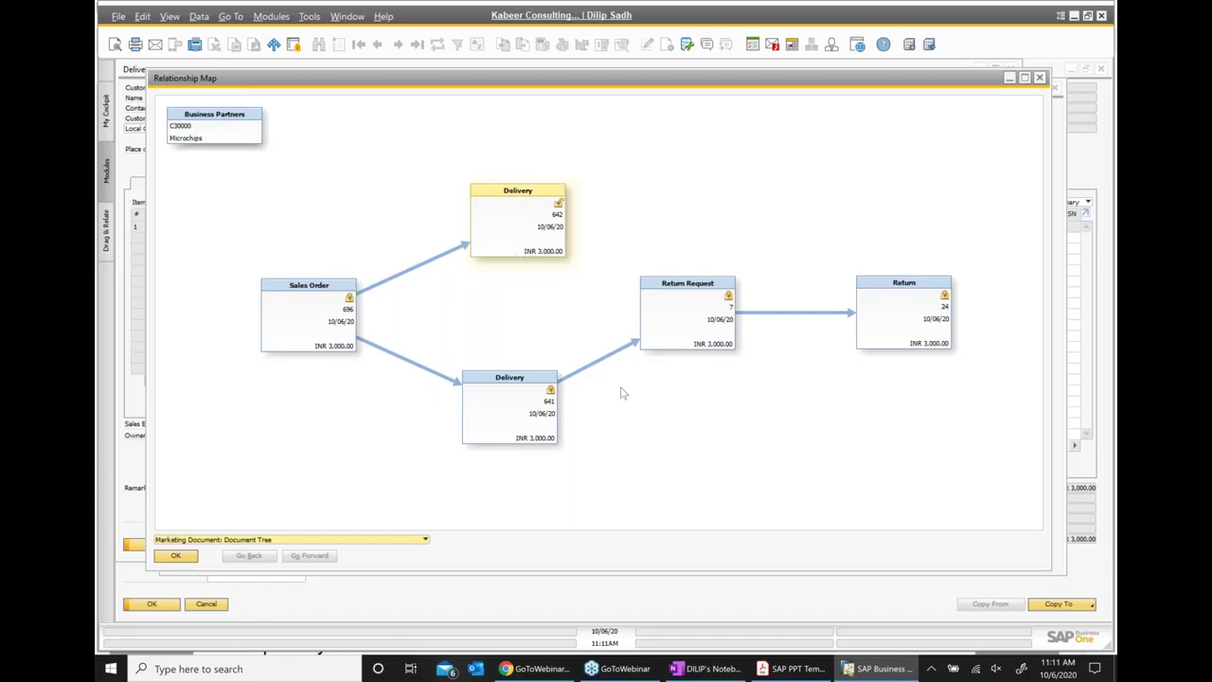
click(786, 668)
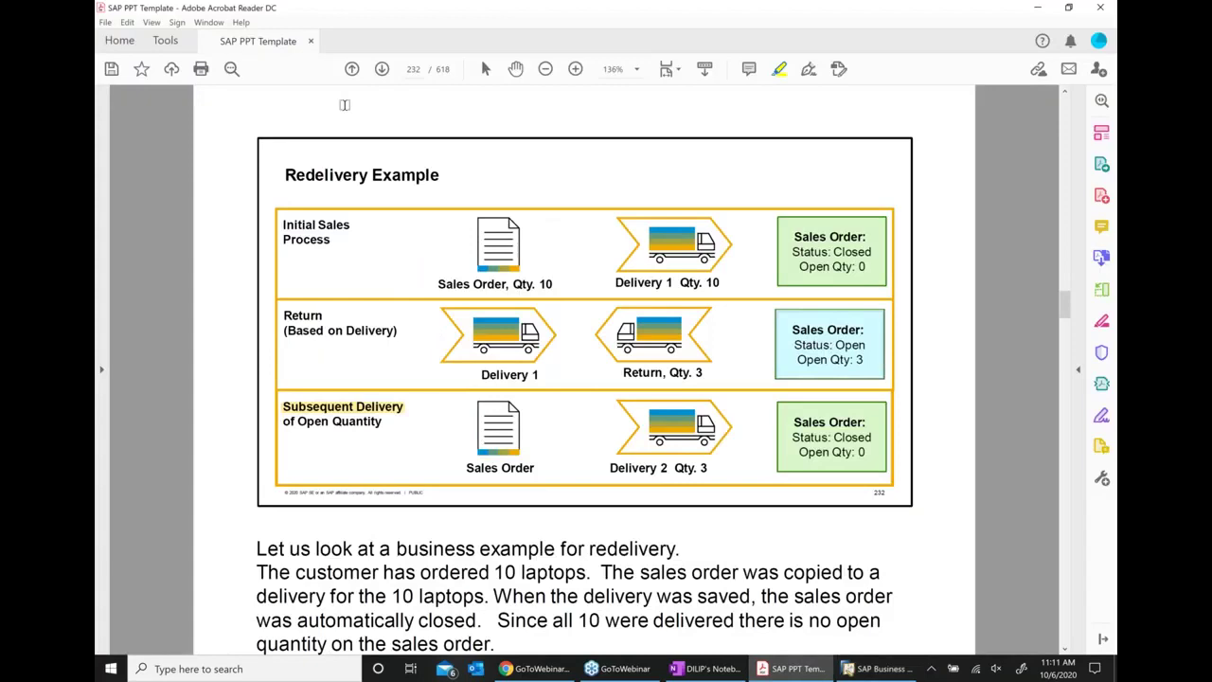
click(386, 75)
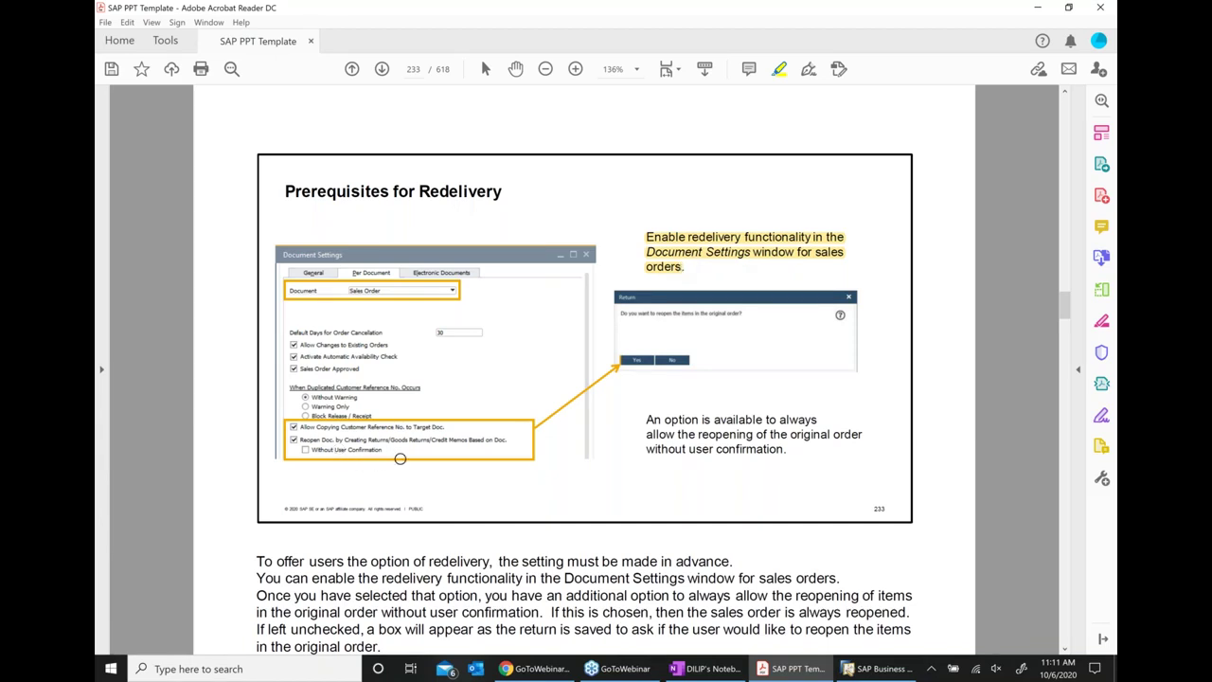
Step: Switch to SAP Business One and close the open relationship maps and the delivery, sales order and return documents
key(alt+Tab)
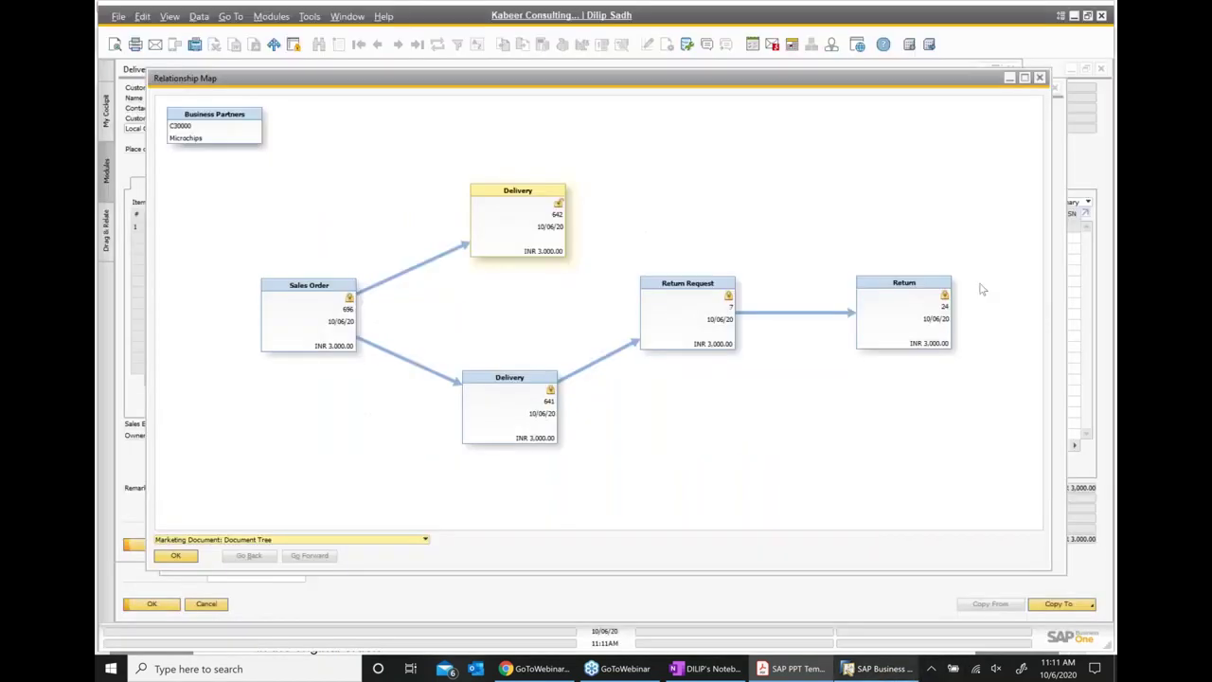
click(1039, 77)
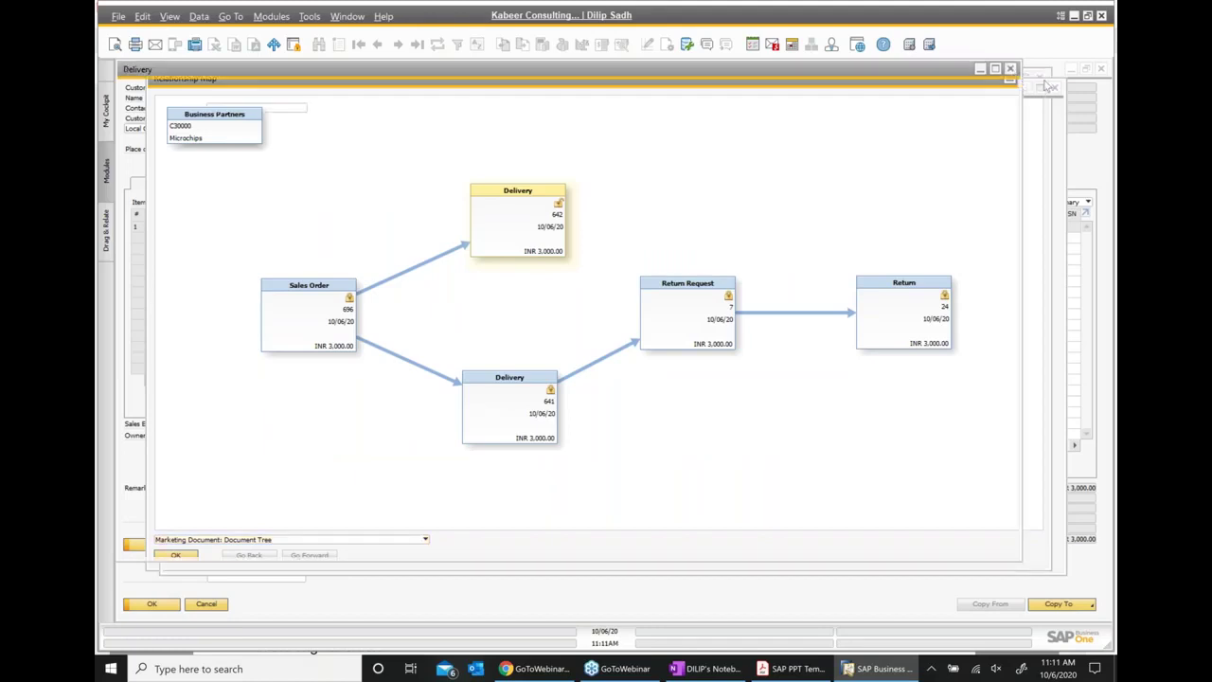
click(1010, 69)
click(1055, 87)
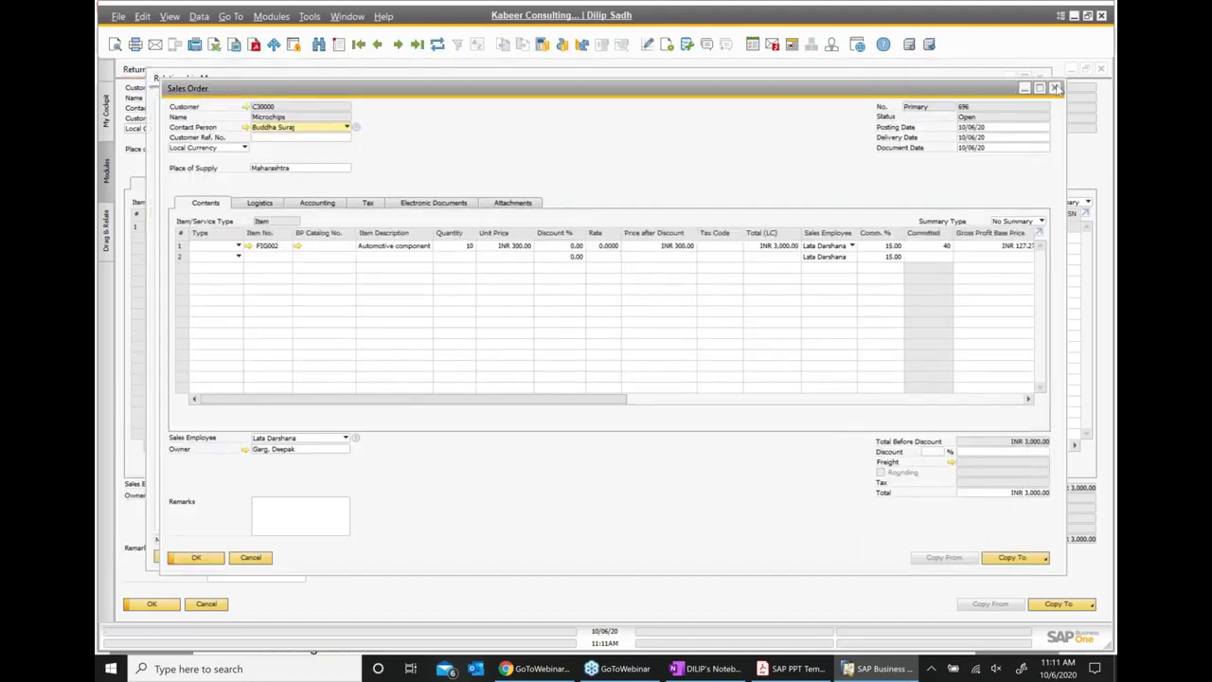
click(1039, 76)
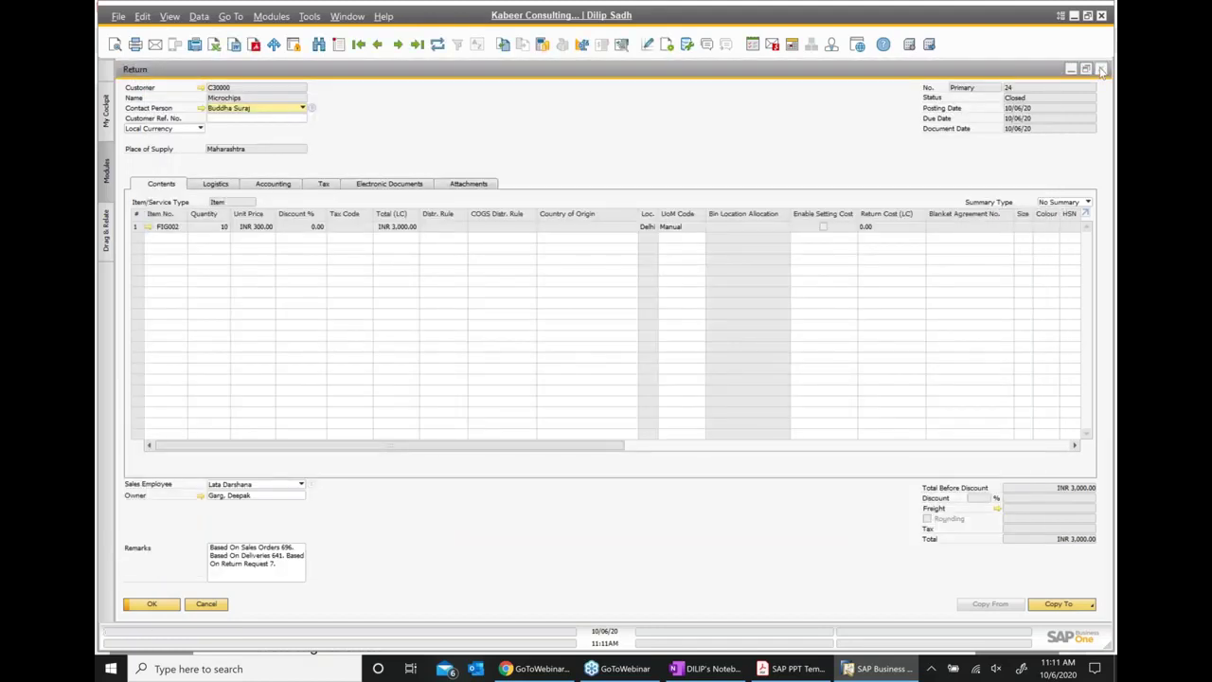
click(1101, 70)
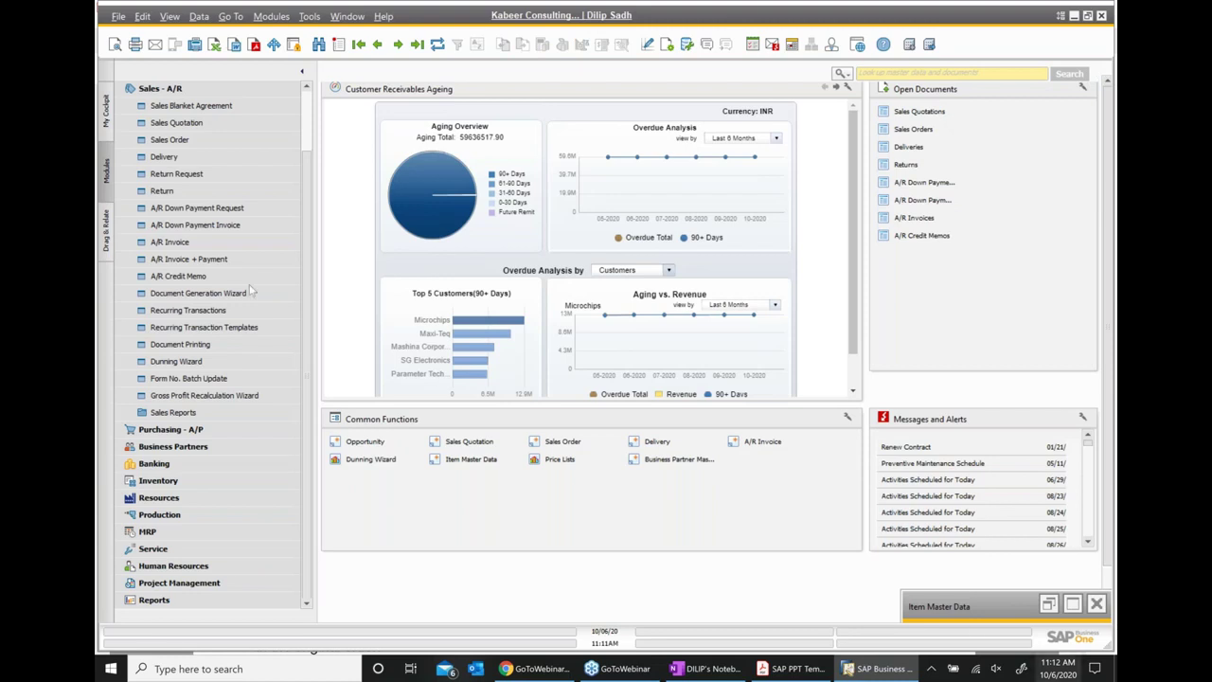
Step: Review the Sales Order options per document in the system's Document Settings, and return to the Prerequisites for Redelivery slide in Acrobat Reader
click(163, 88)
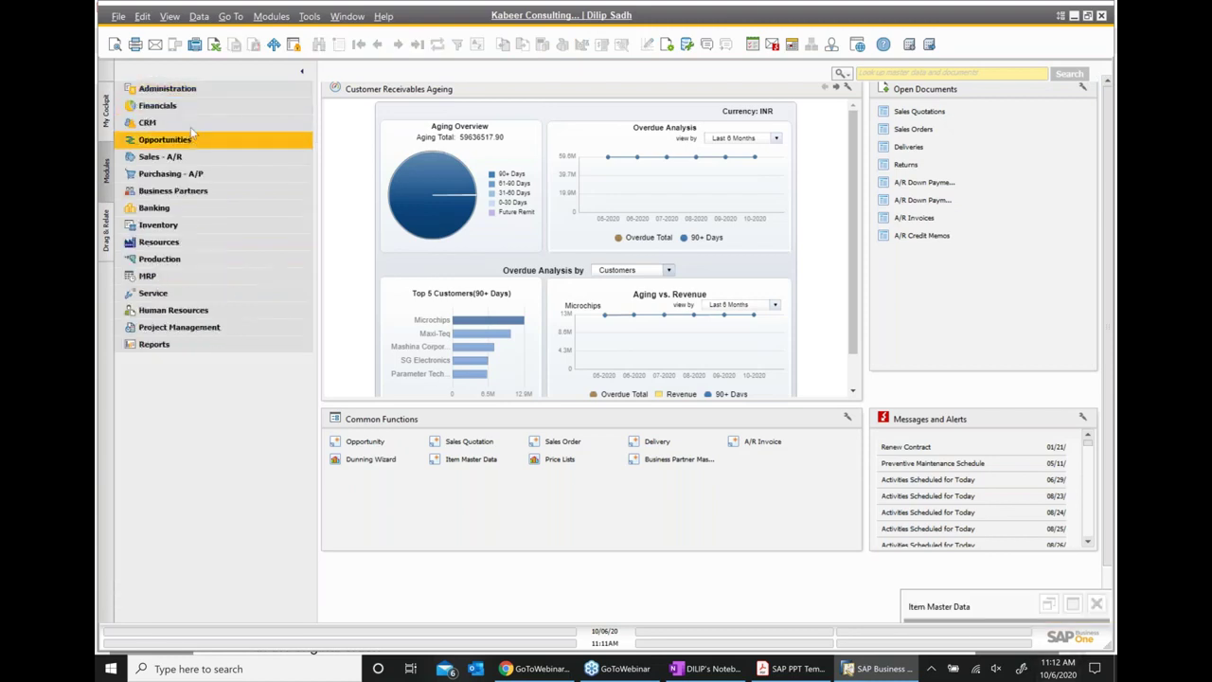
click(183, 88)
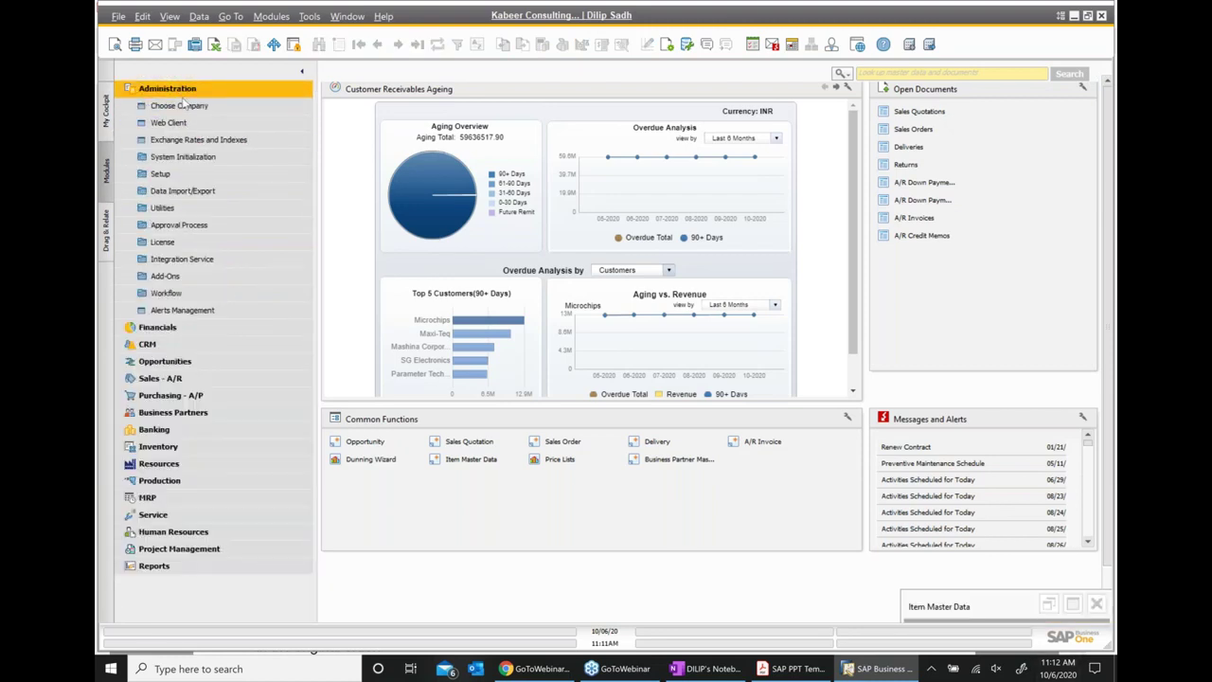
click(183, 156)
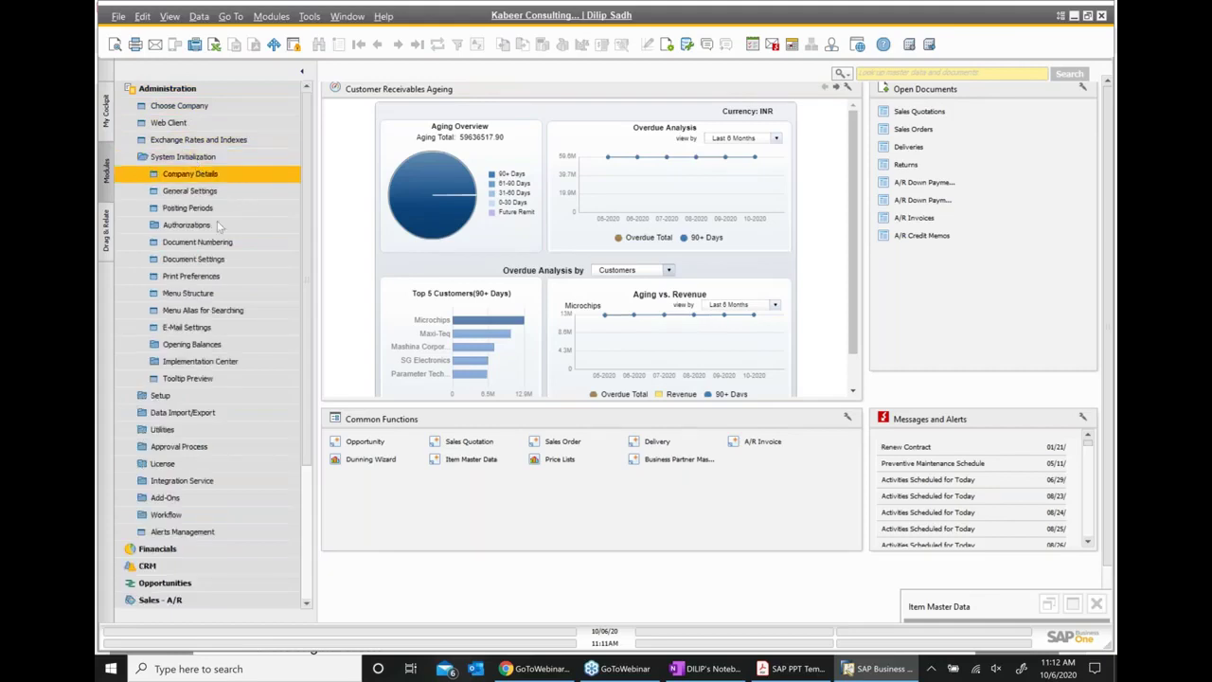
click(218, 261)
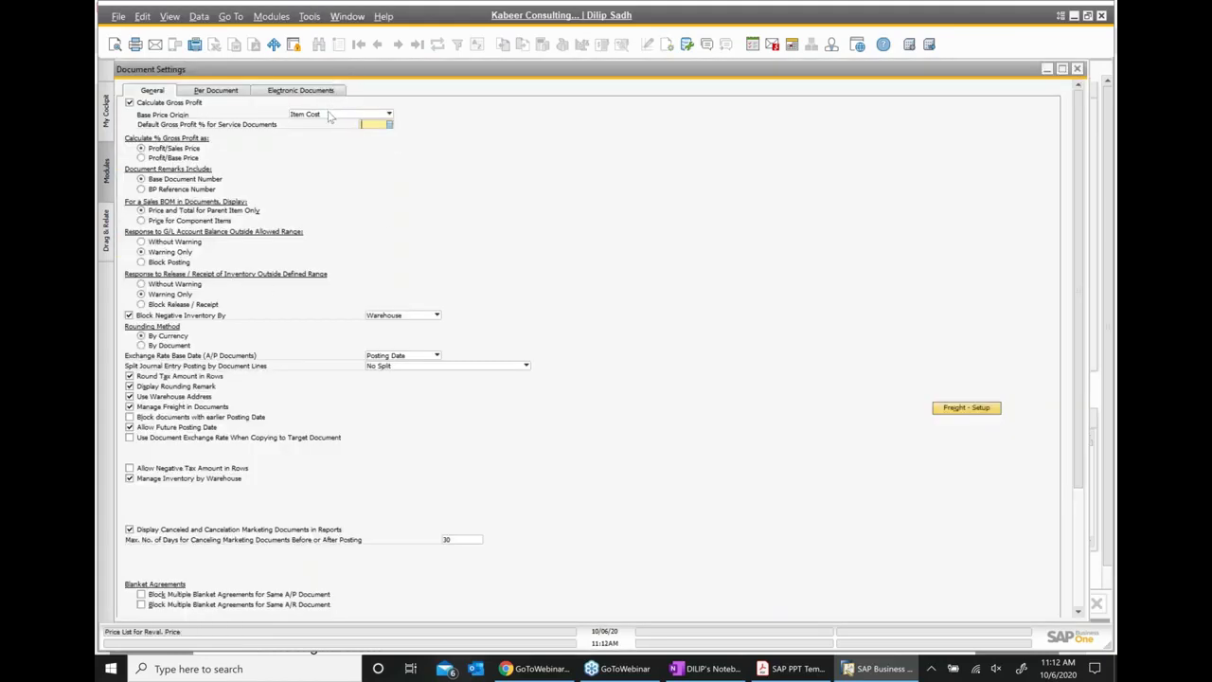
click(228, 95)
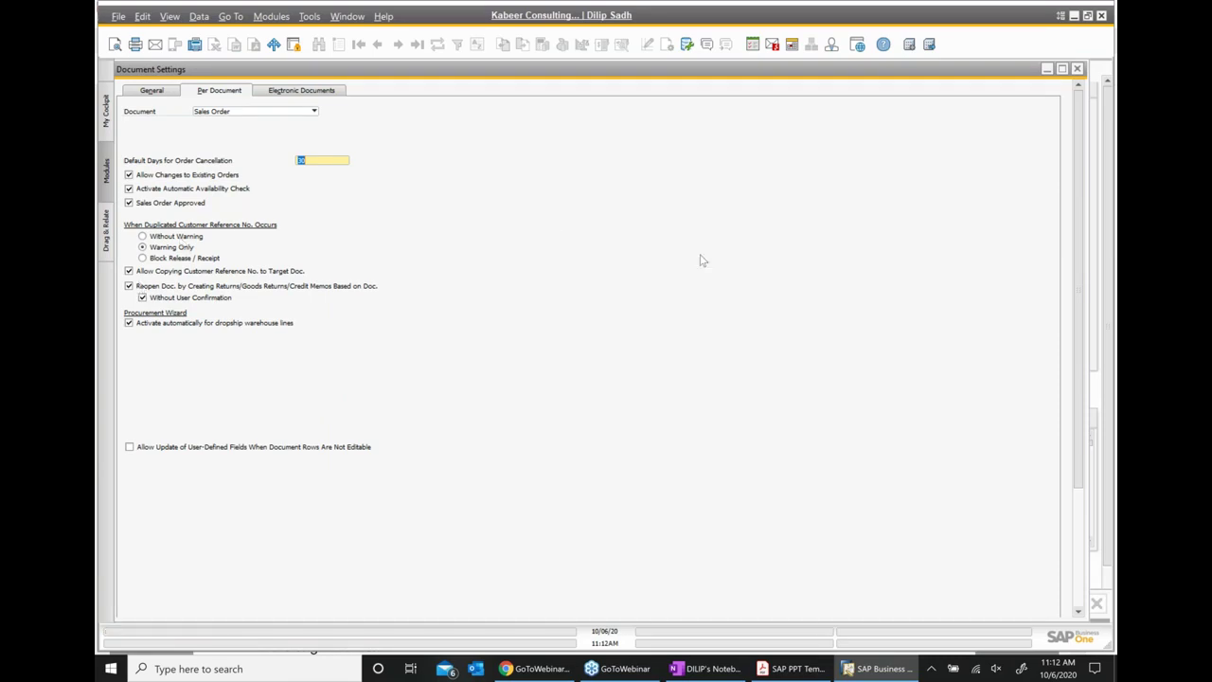
click(1112, 375)
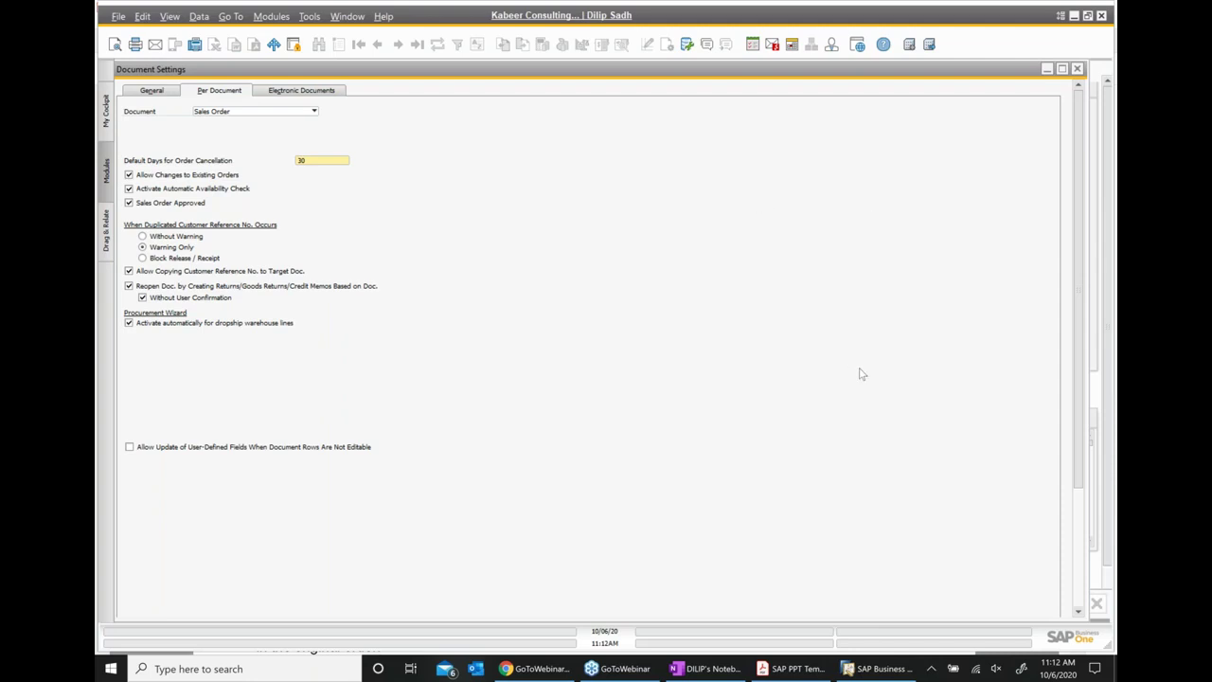
click(1077, 70)
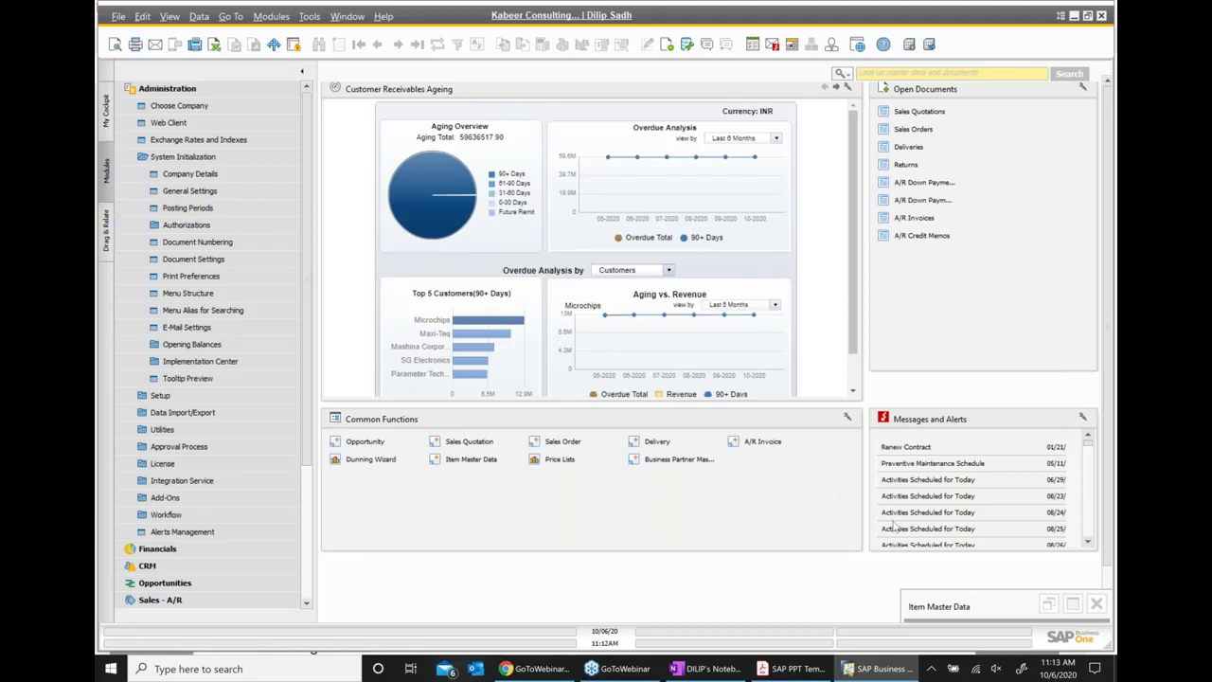
click(790, 669)
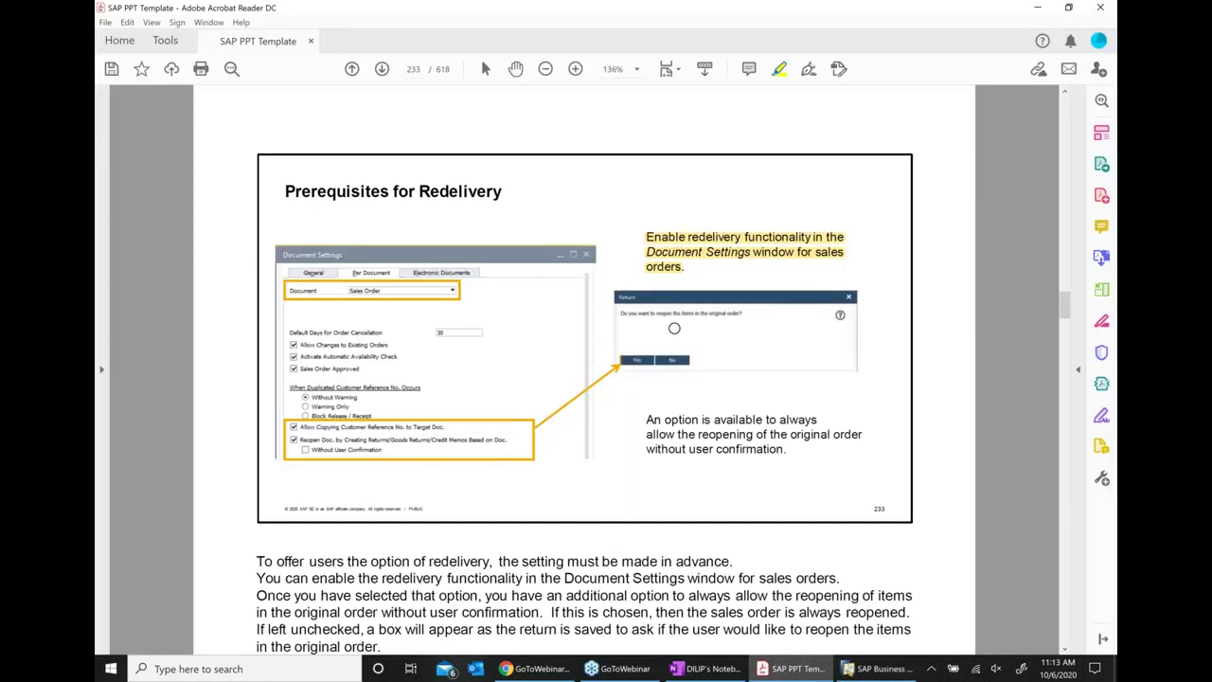
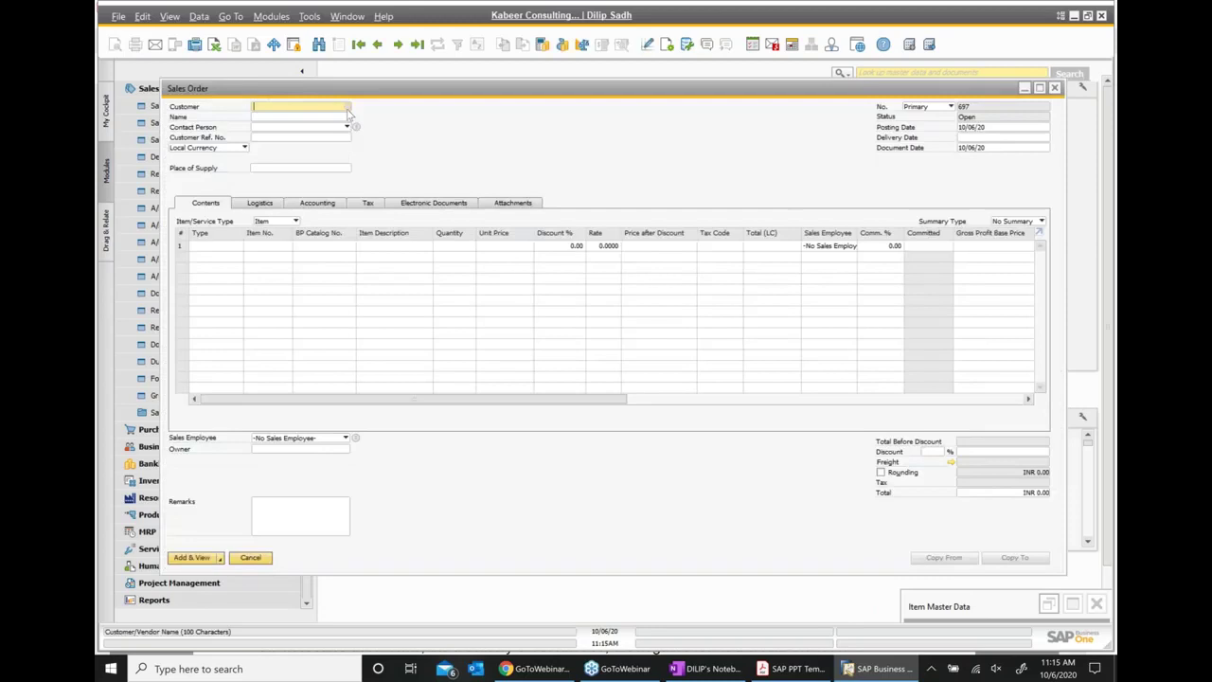
Step: Fill in the new sales order for Microchips with 10 units of item FIG002 at a unit price of INR 300
click(351, 109)
double_click(573, 206)
click(254, 248)
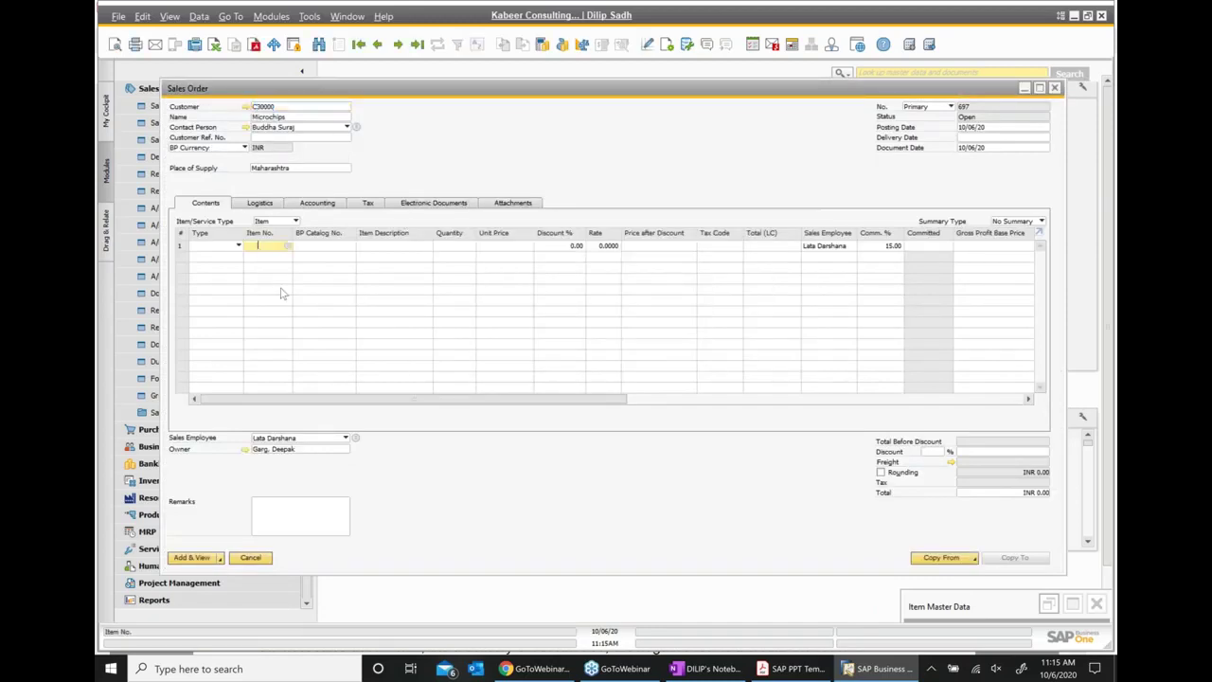
text(fig002)
click(315, 257)
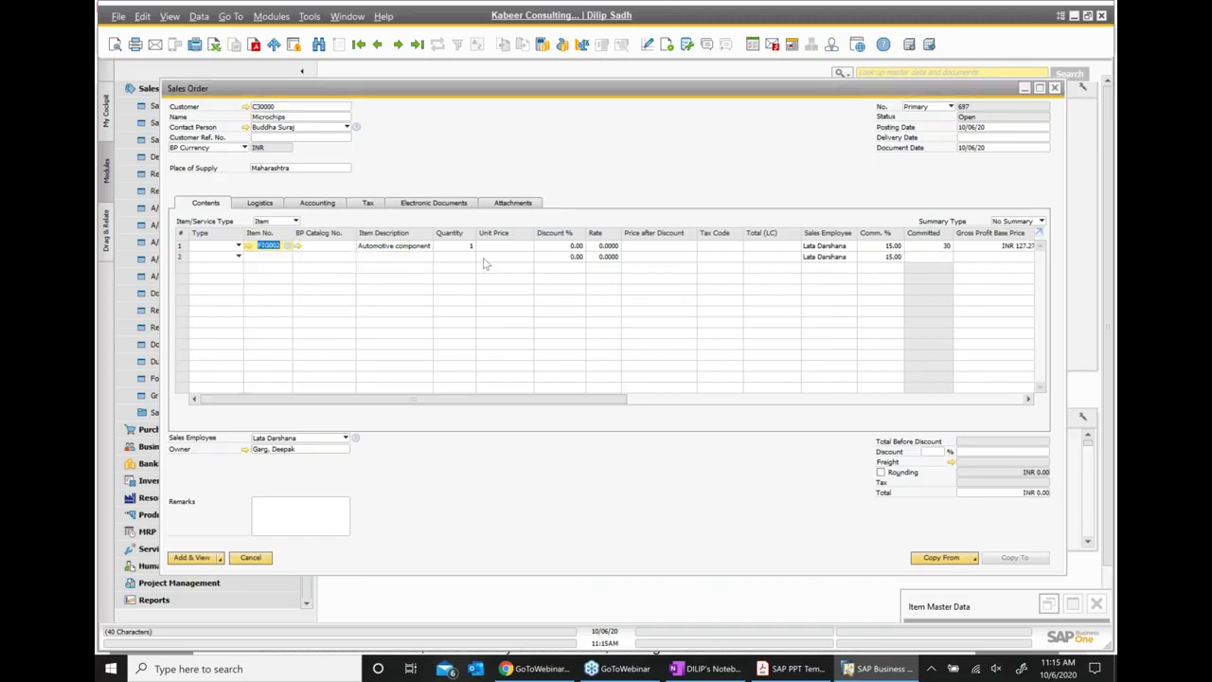
click(471, 248)
text(10)
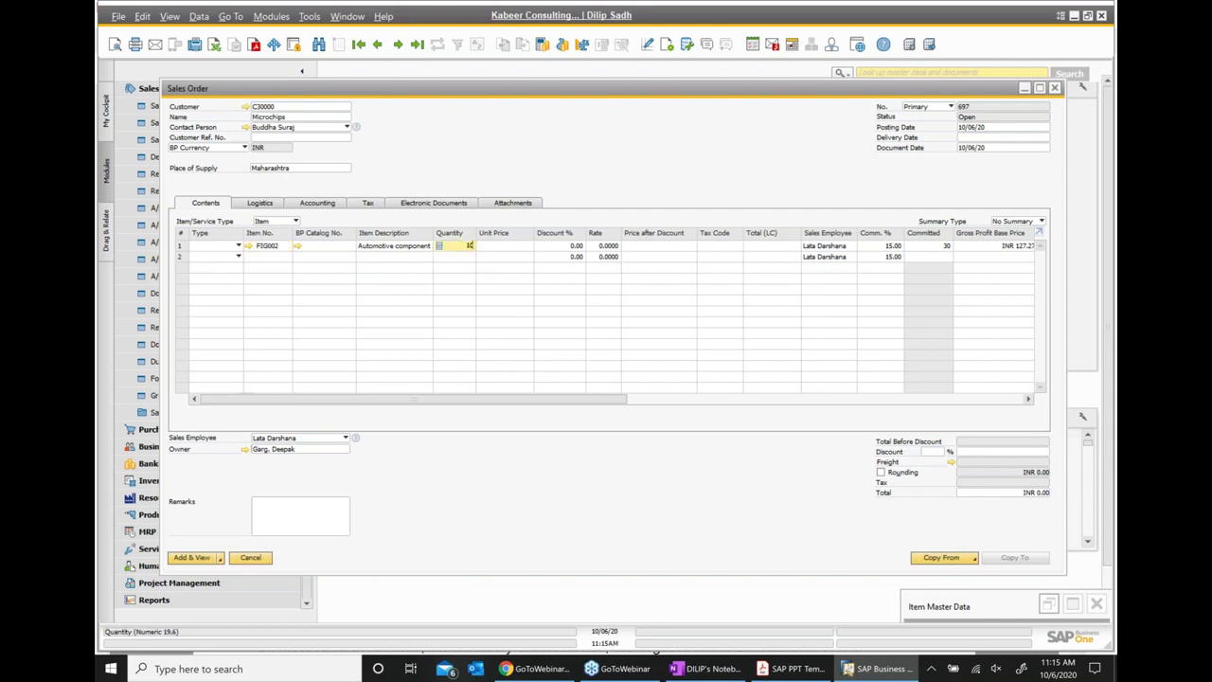
click(529, 245)
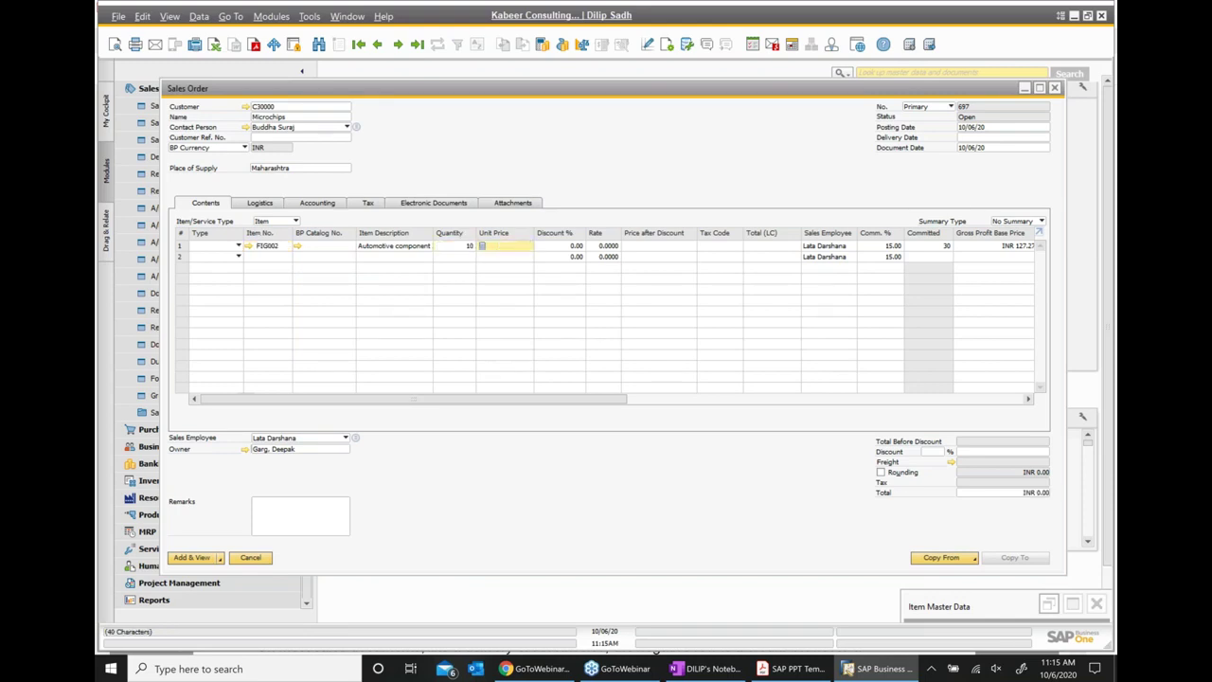
Step: Set the sales order's delivery date to 10/06/20, apply it to the existing rows, and add the order
click(1042, 139)
click(1045, 140)
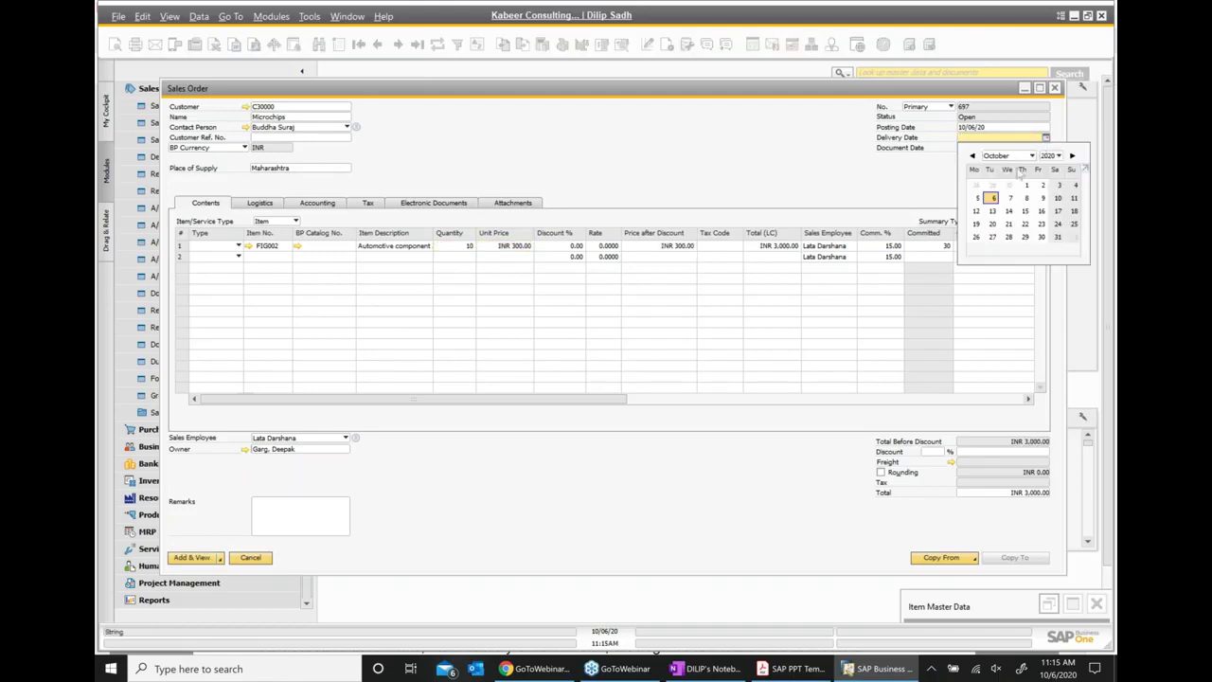
click(992, 199)
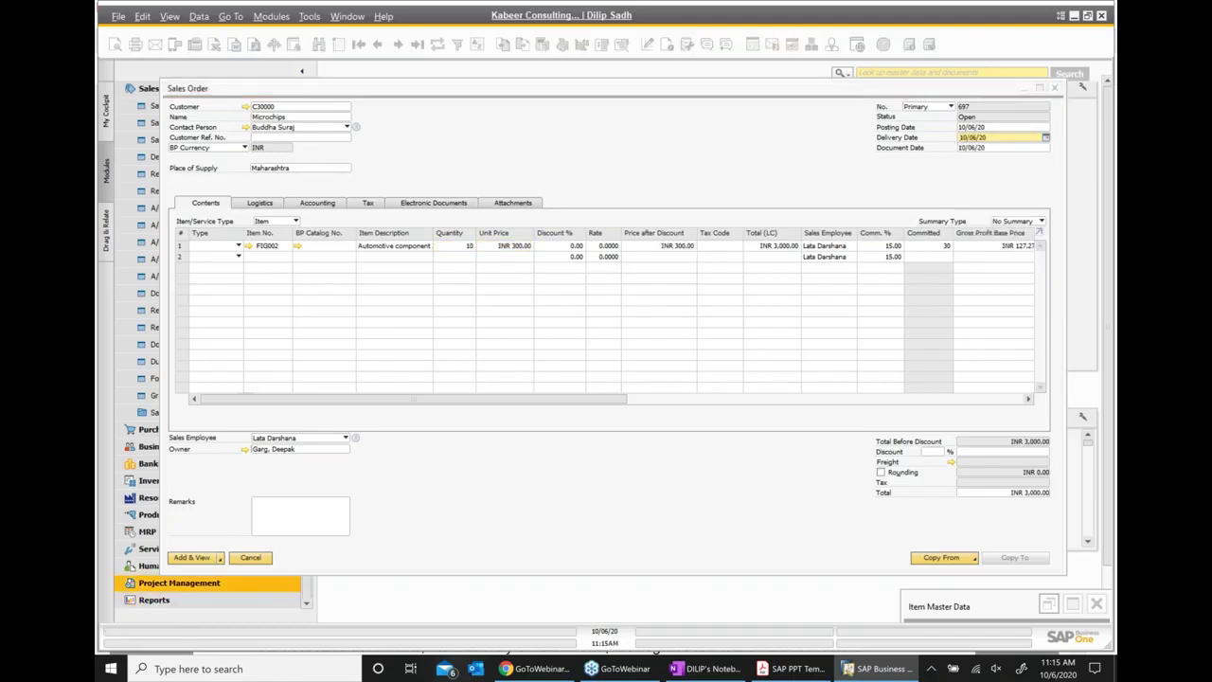
click(189, 560)
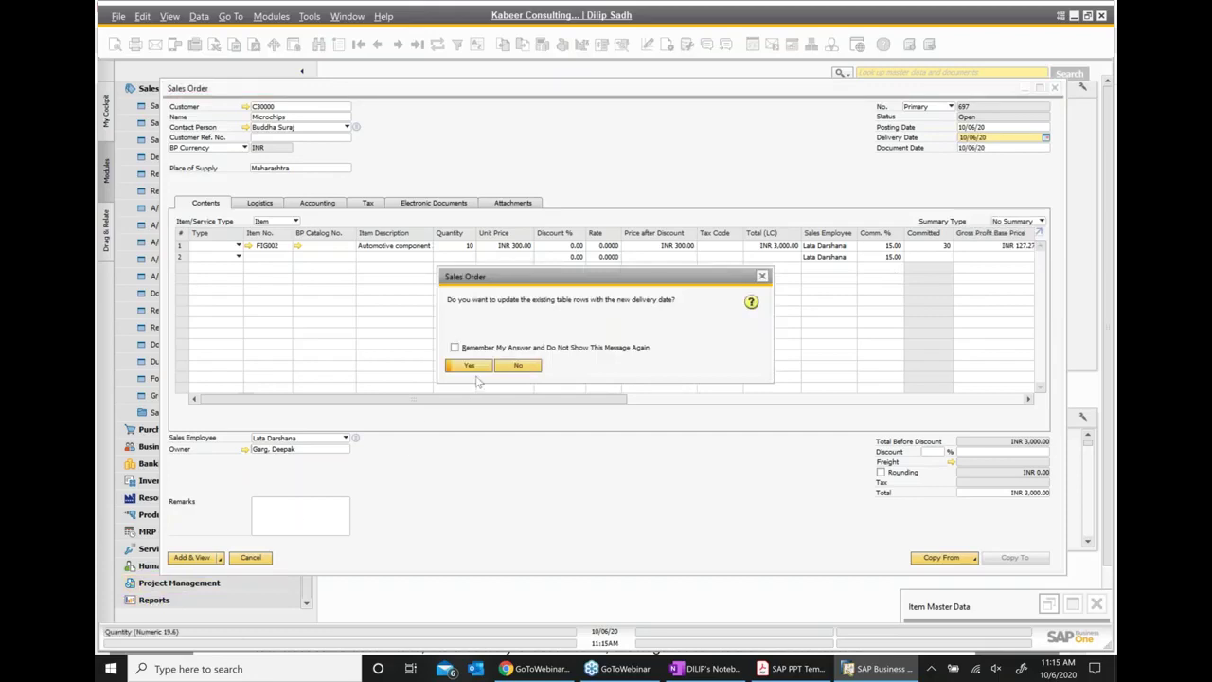
click(468, 365)
click(182, 557)
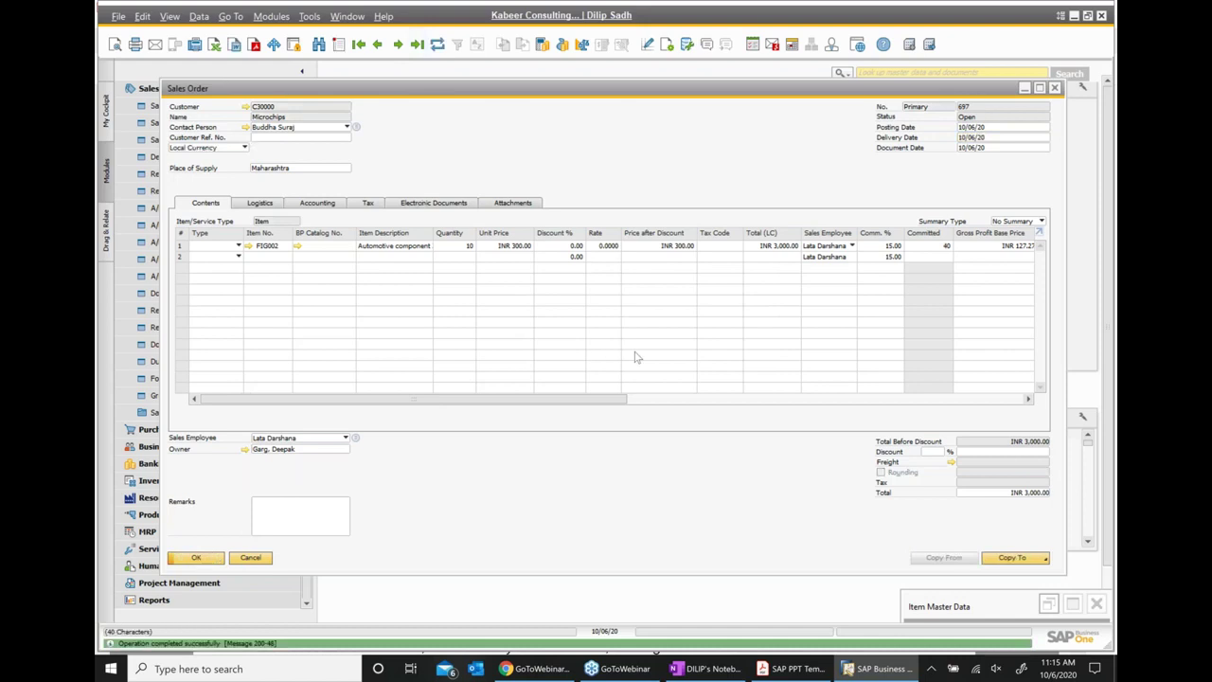
Step: Copy the sales order to a delivery, add the delivery and confirm that it cannot be changed
click(1012, 558)
click(1004, 573)
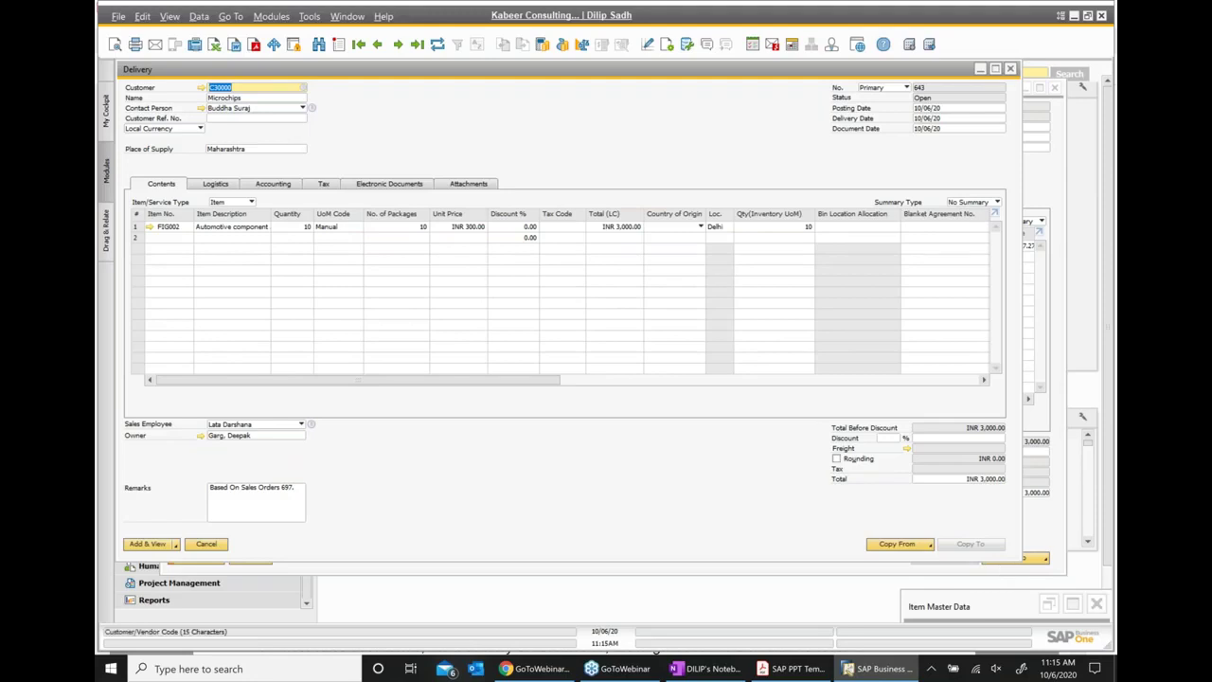
click(148, 545)
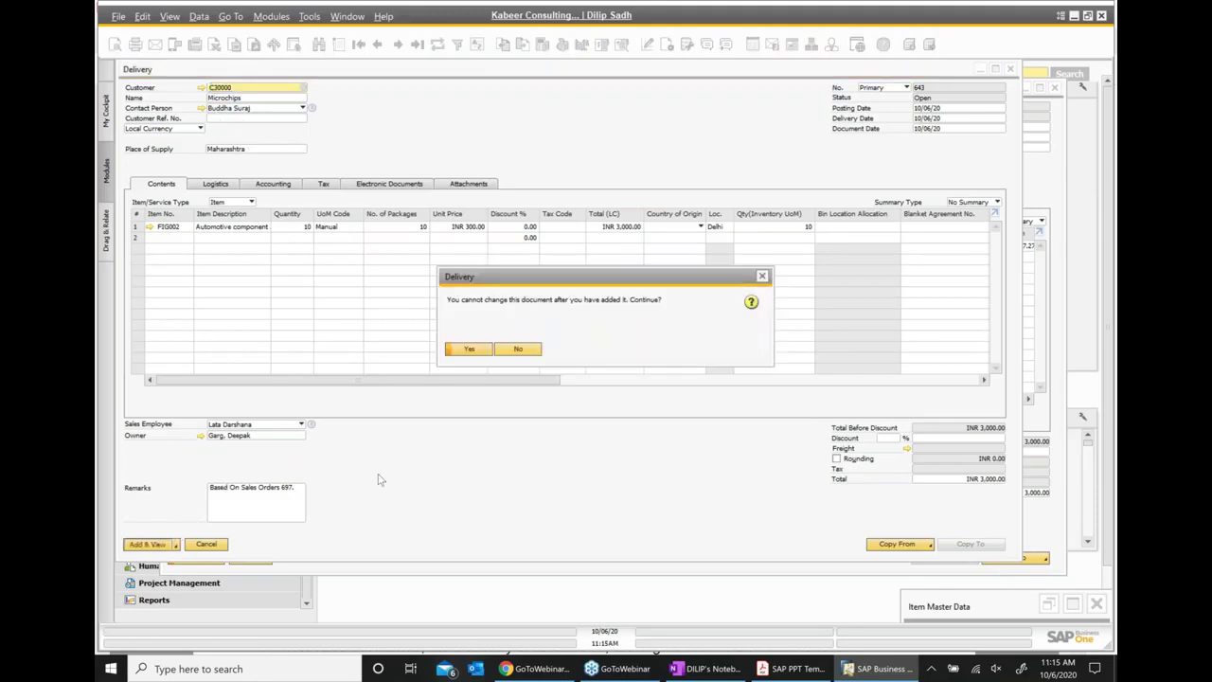
click(471, 349)
Step: Examine the new delivery's relationship map and close it
right_click(495, 148)
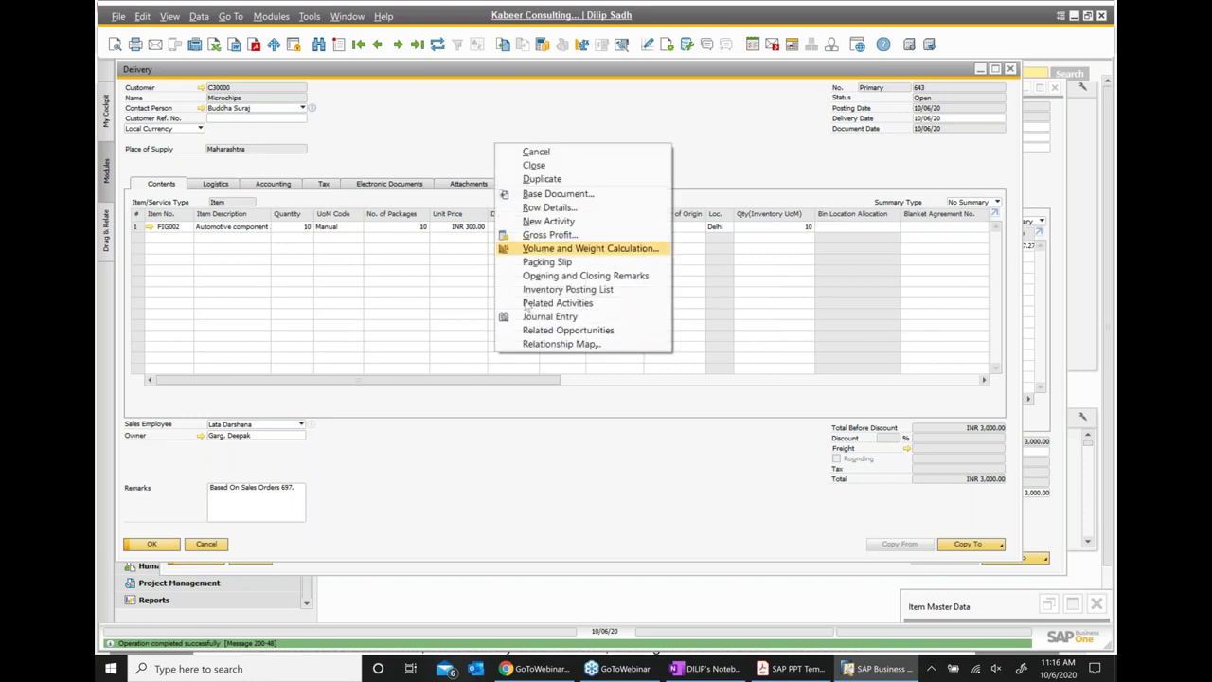
click(533, 342)
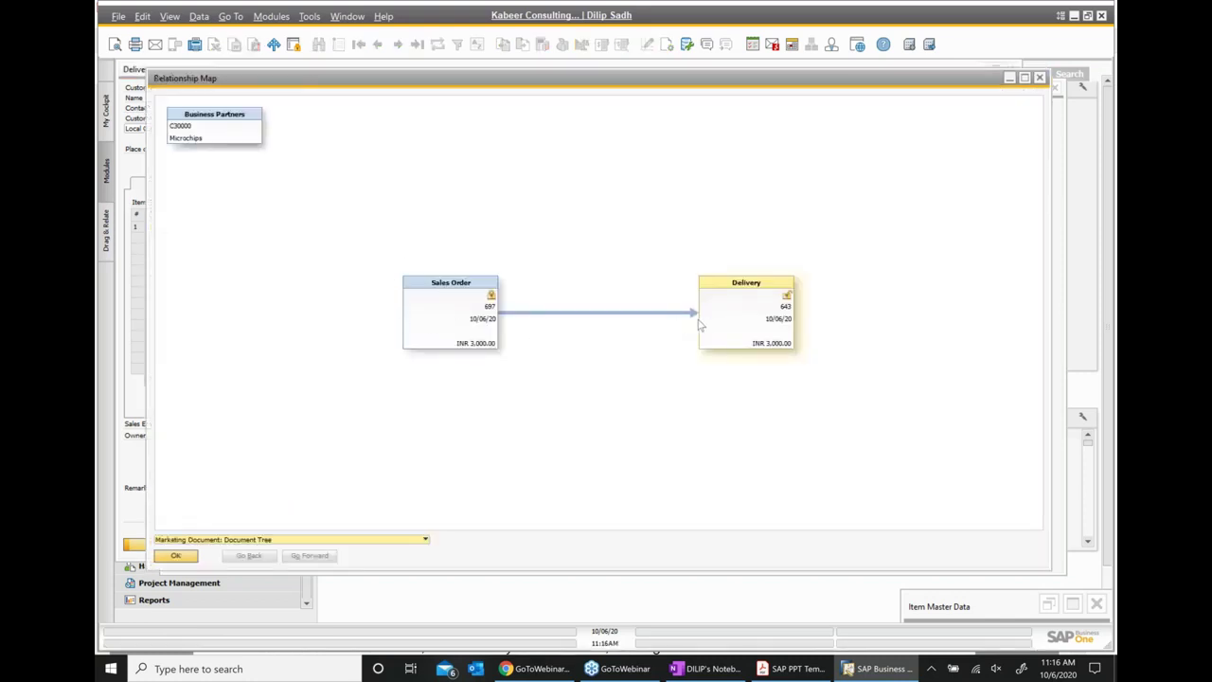
click(1040, 79)
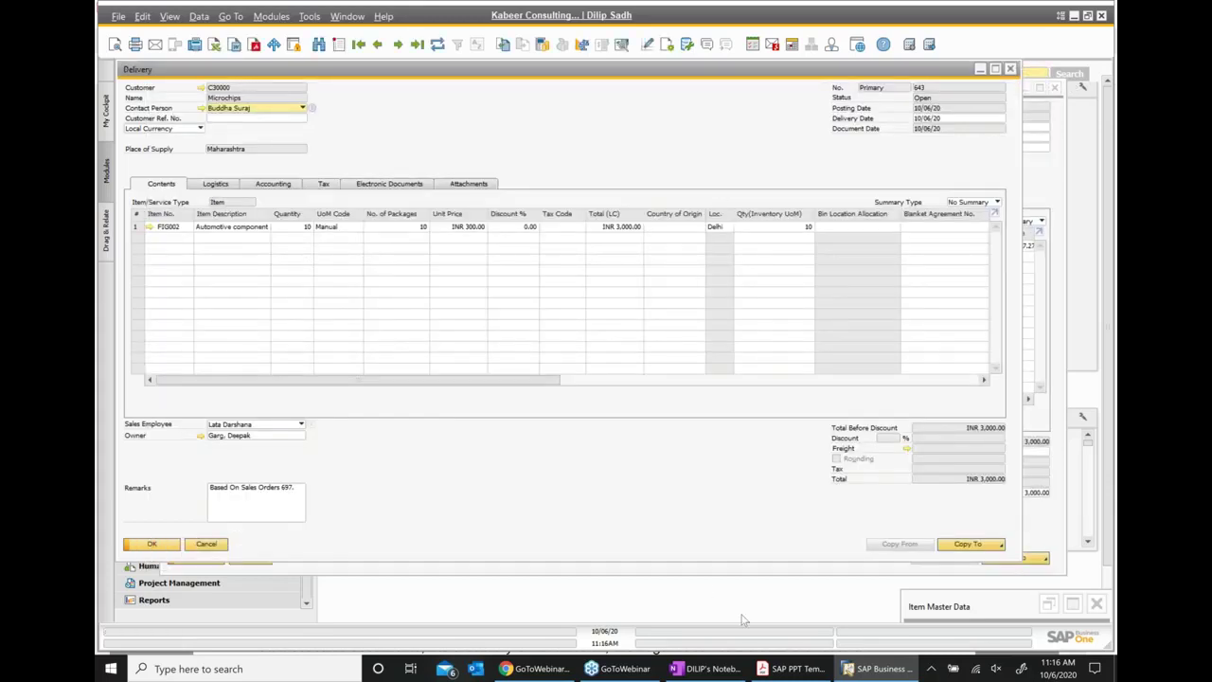
Step: Copy the delivery to an A/R Invoice and give it a second row for item FIG002 with a quantity of -10
click(966, 546)
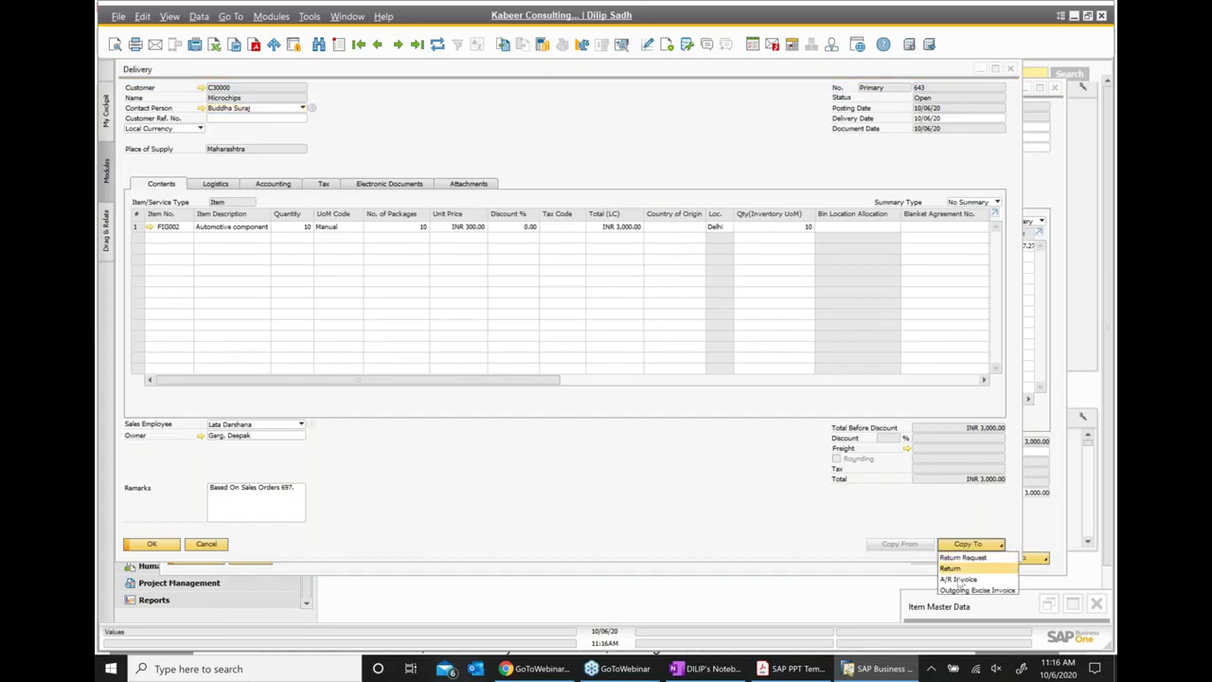
click(961, 579)
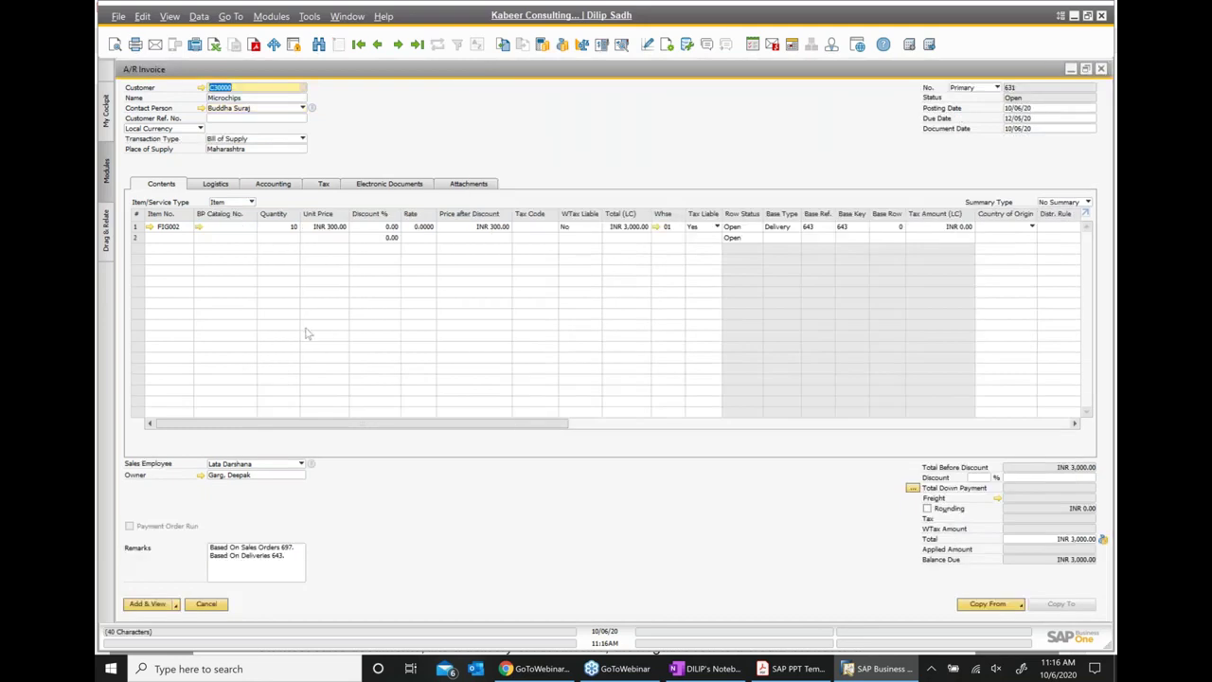
click(172, 237)
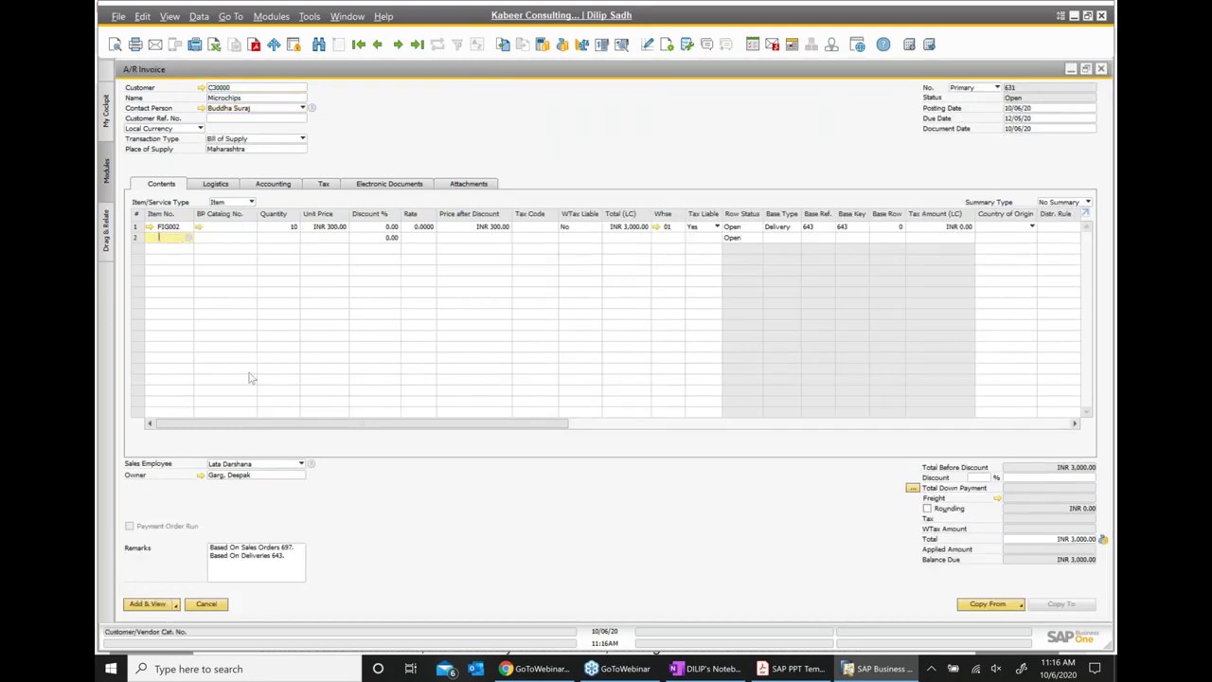
text(fig)
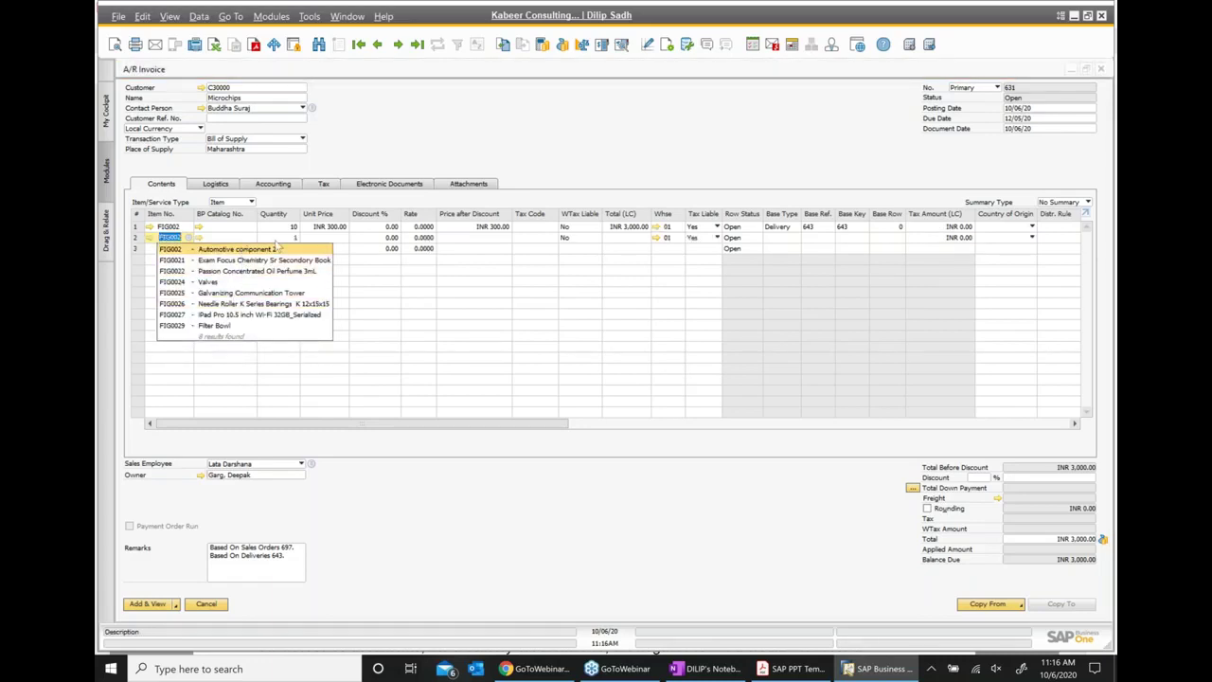
click(242, 249)
key(BackSpace)
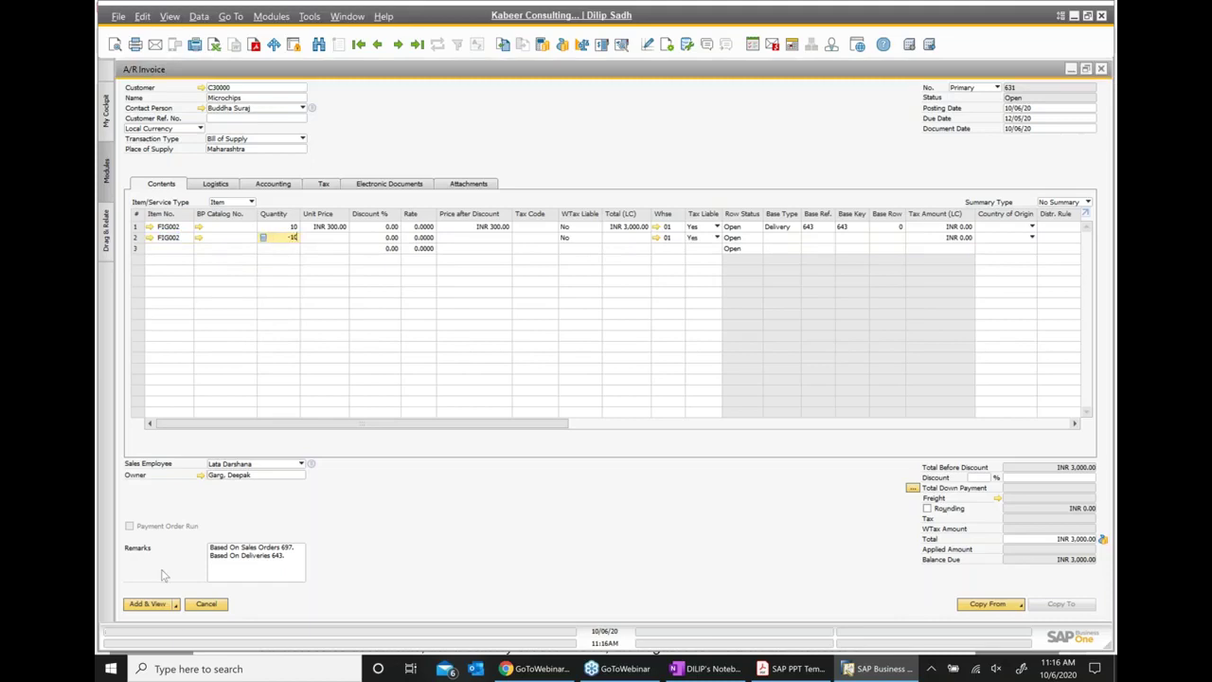
click(297, 574)
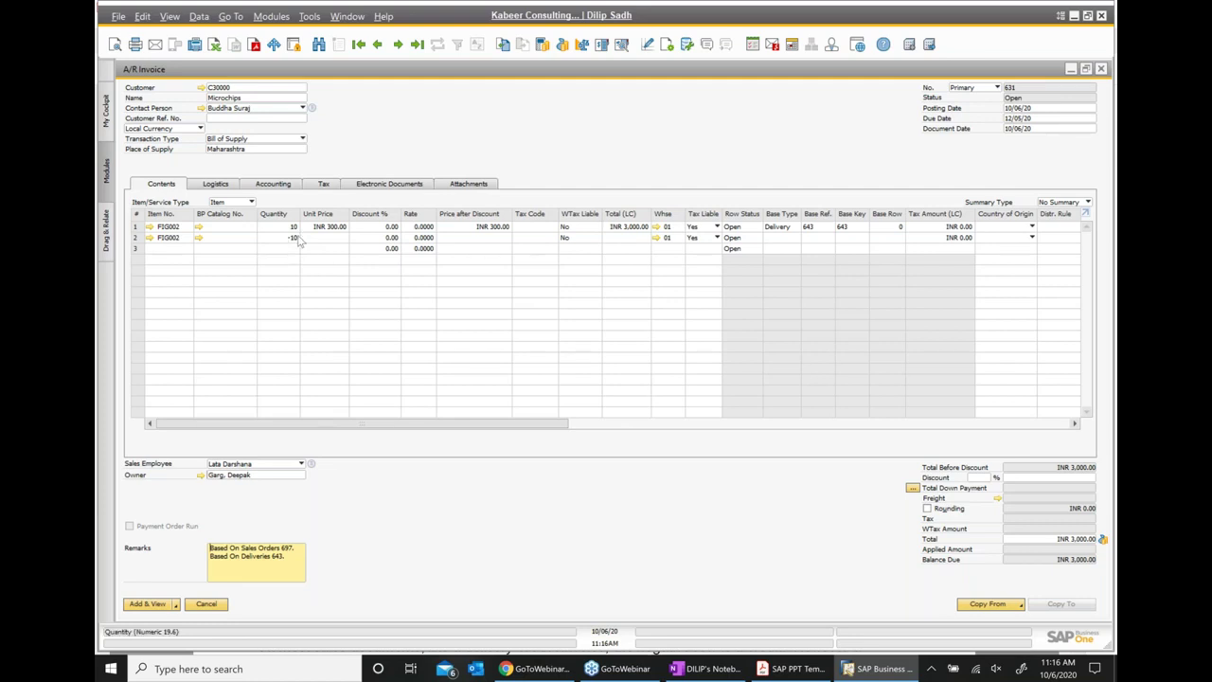
Step: Assign tax code CST@4 to both invoice rows, then add the A/R Invoice and confirm
click(536, 227)
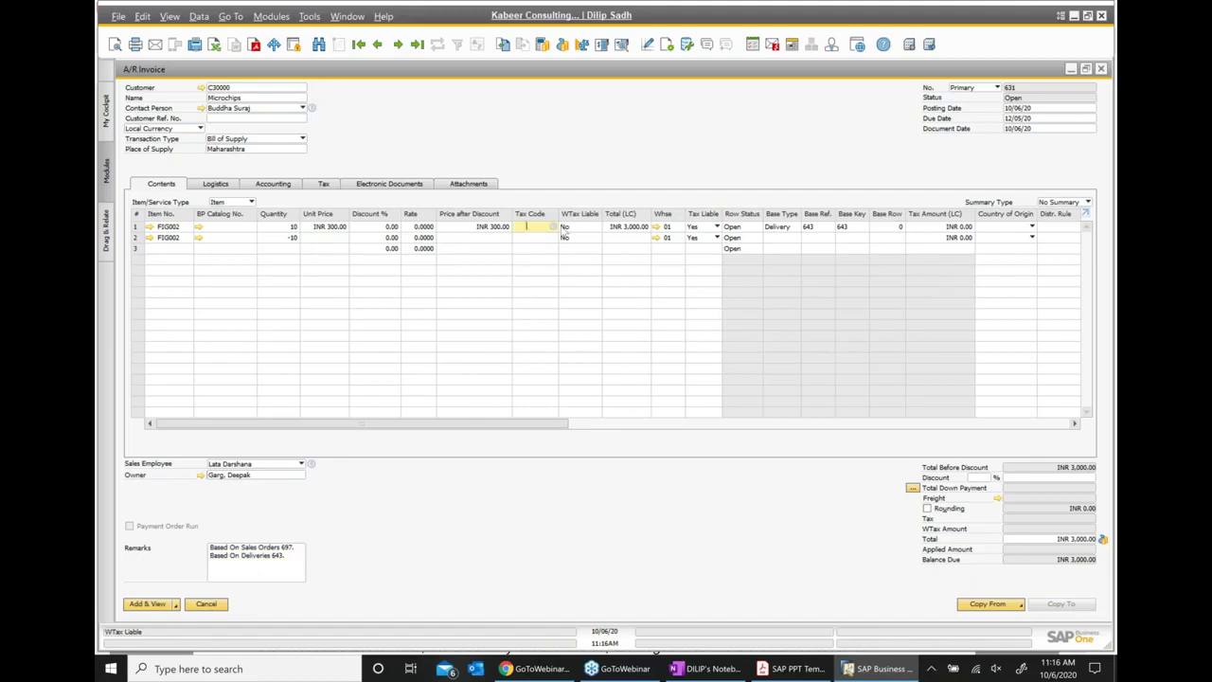
click(554, 228)
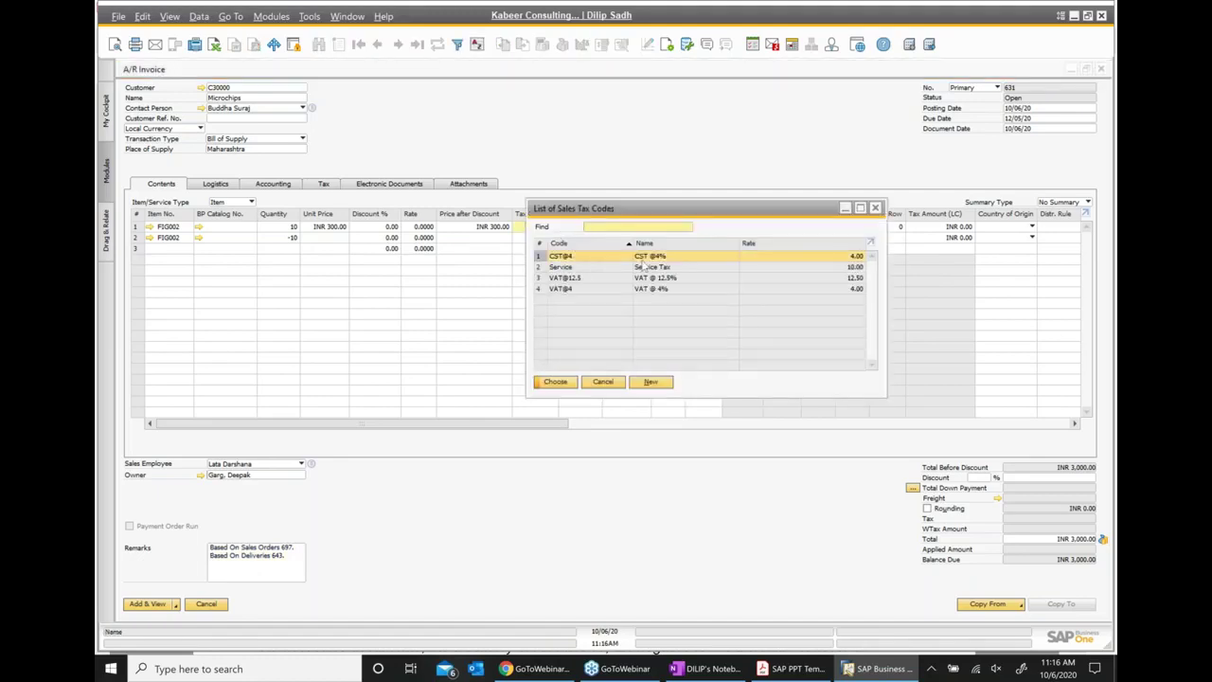
double_click(636, 258)
click(540, 237)
click(554, 238)
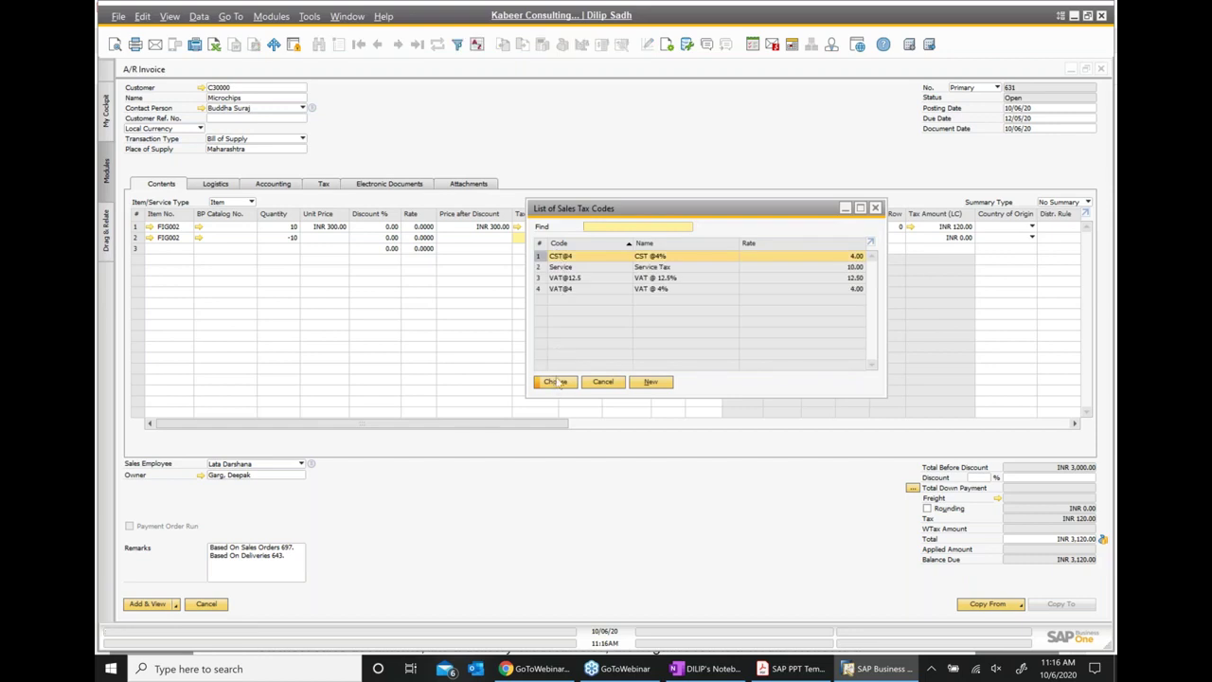
click(555, 382)
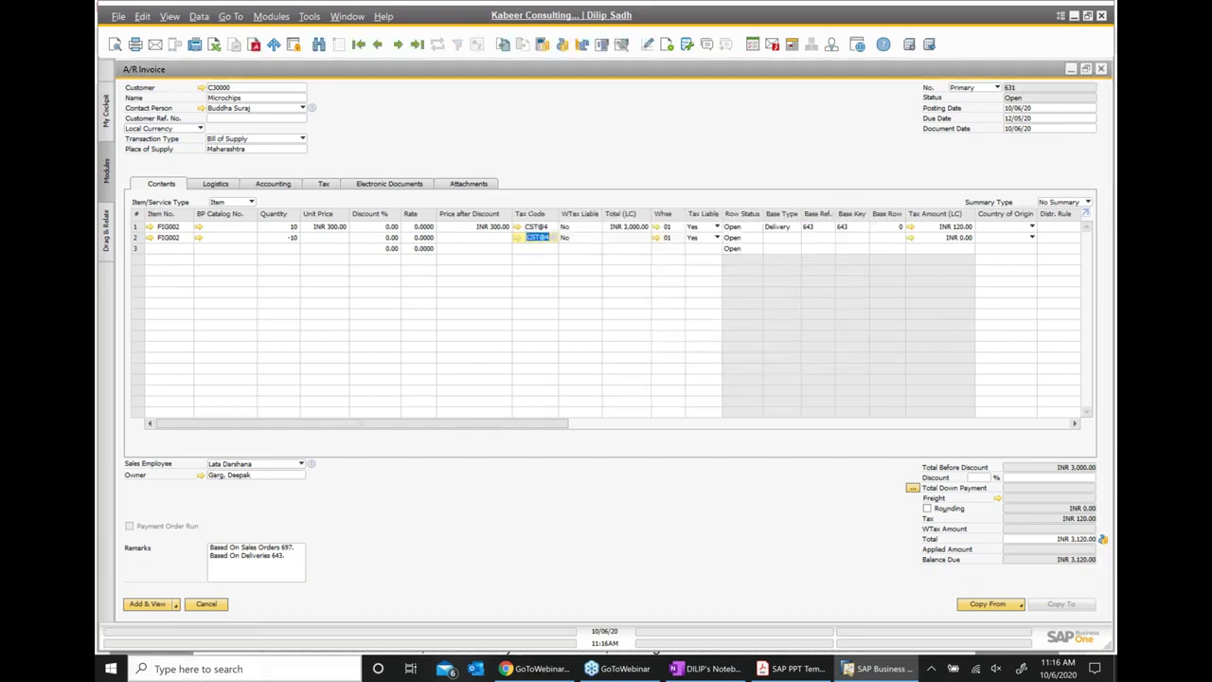
click(150, 605)
click(473, 350)
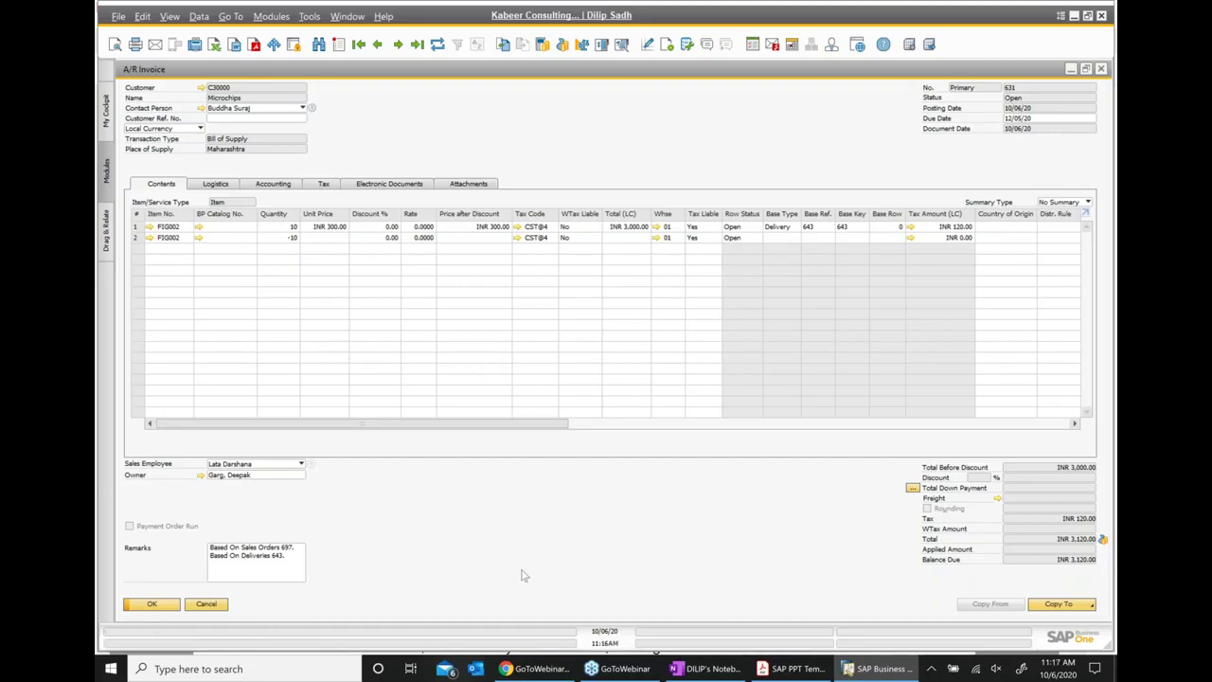
Step: Examine the added A/R Invoice's relationship map and its journal entry
right_click(633, 164)
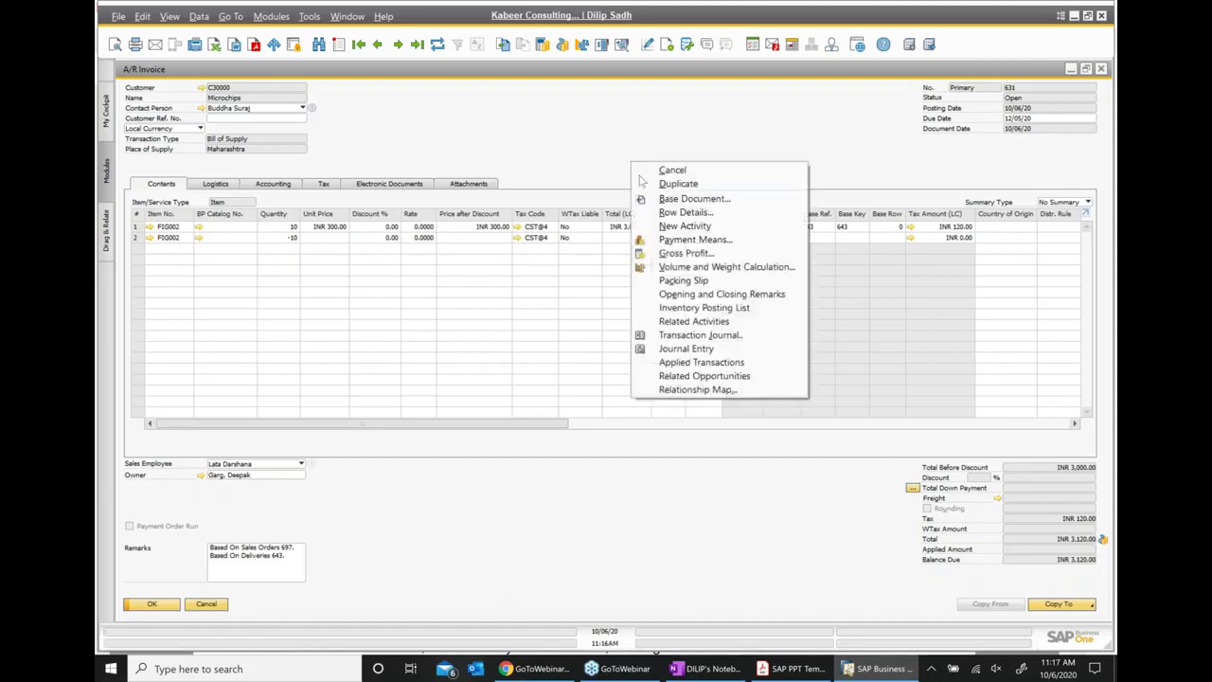
click(675, 391)
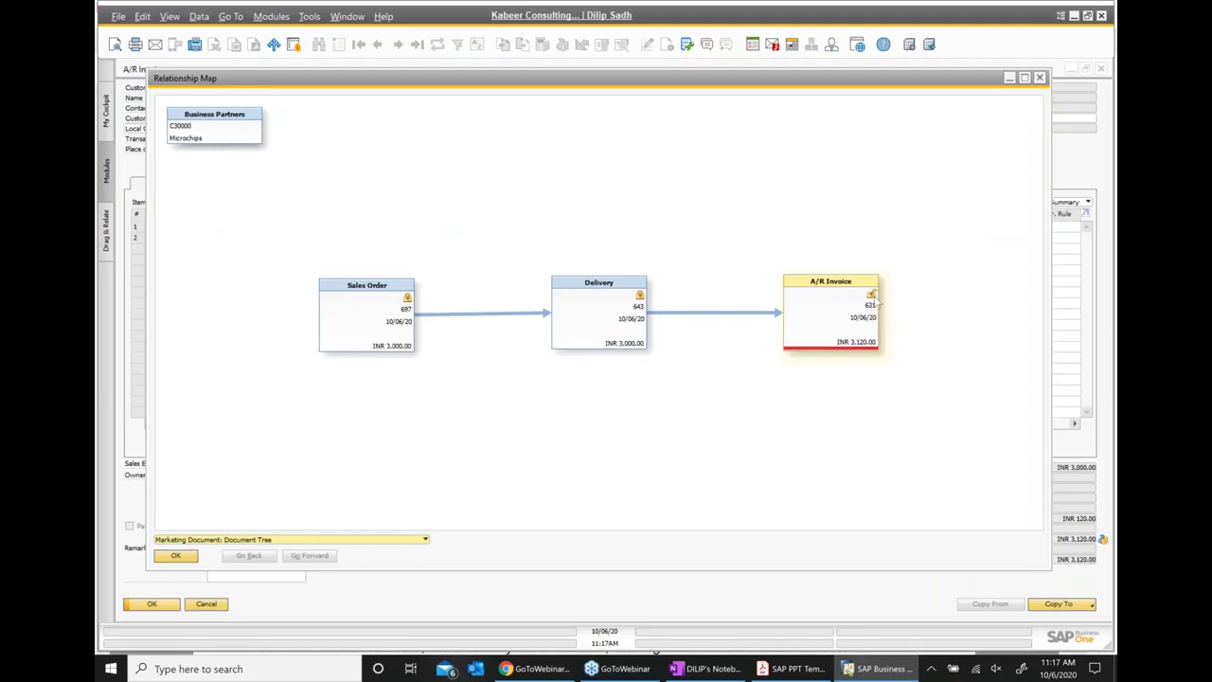
click(1044, 79)
right_click(568, 140)
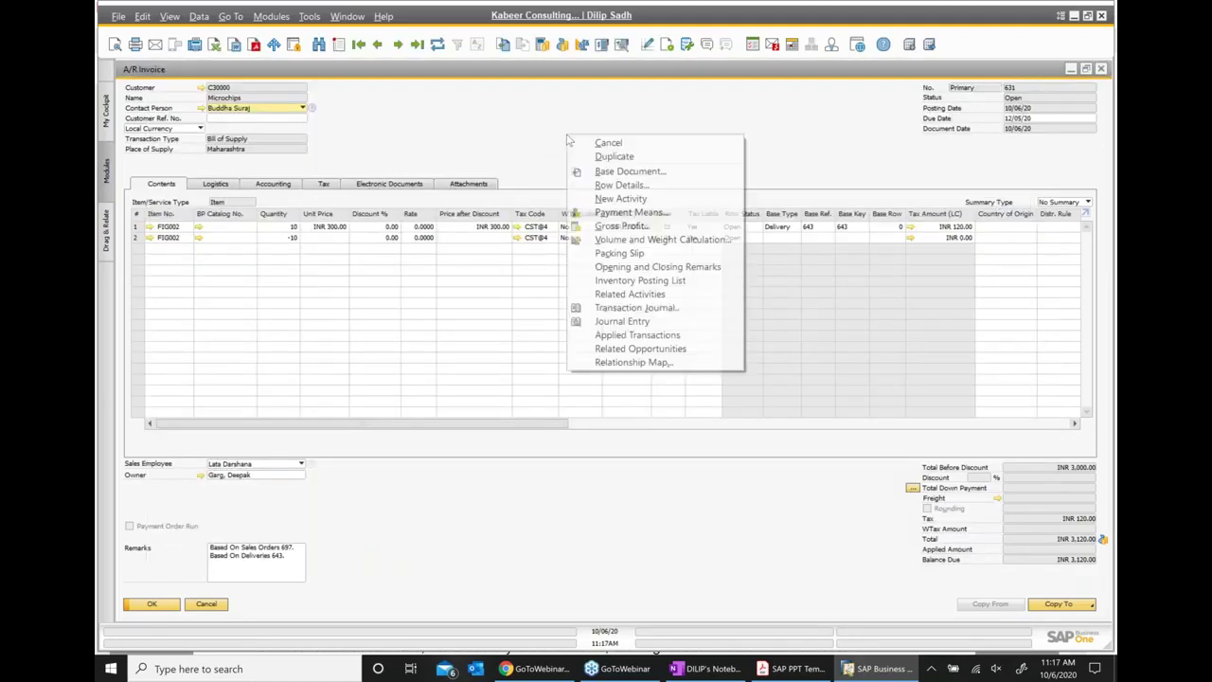
click(625, 322)
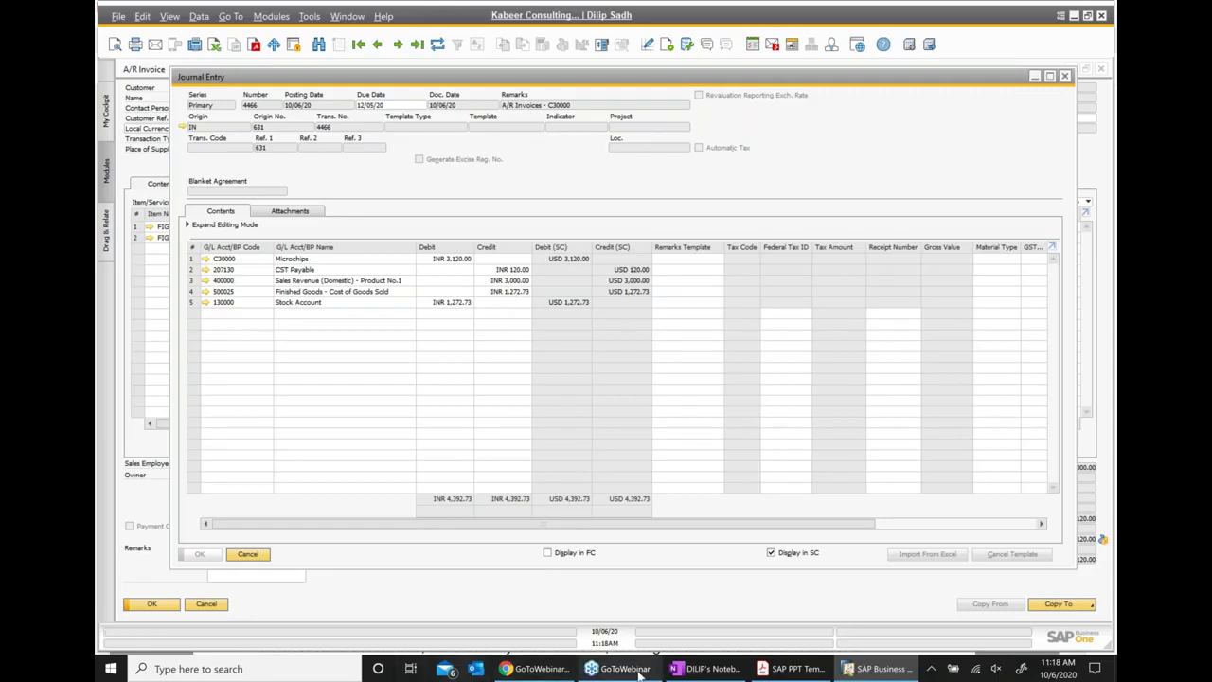
Step: Switch to the OneNote class notes and add the bullet "Created Invoice with - Negative Raw" below the redelivery bullet
click(792, 669)
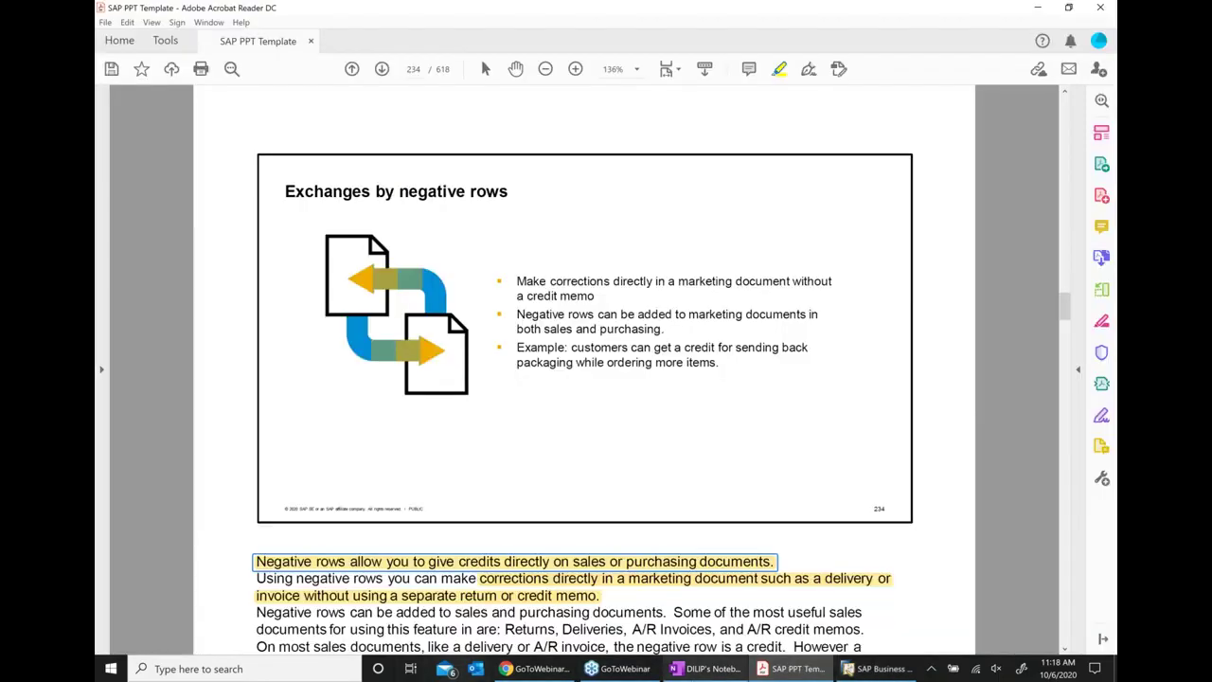
click(709, 670)
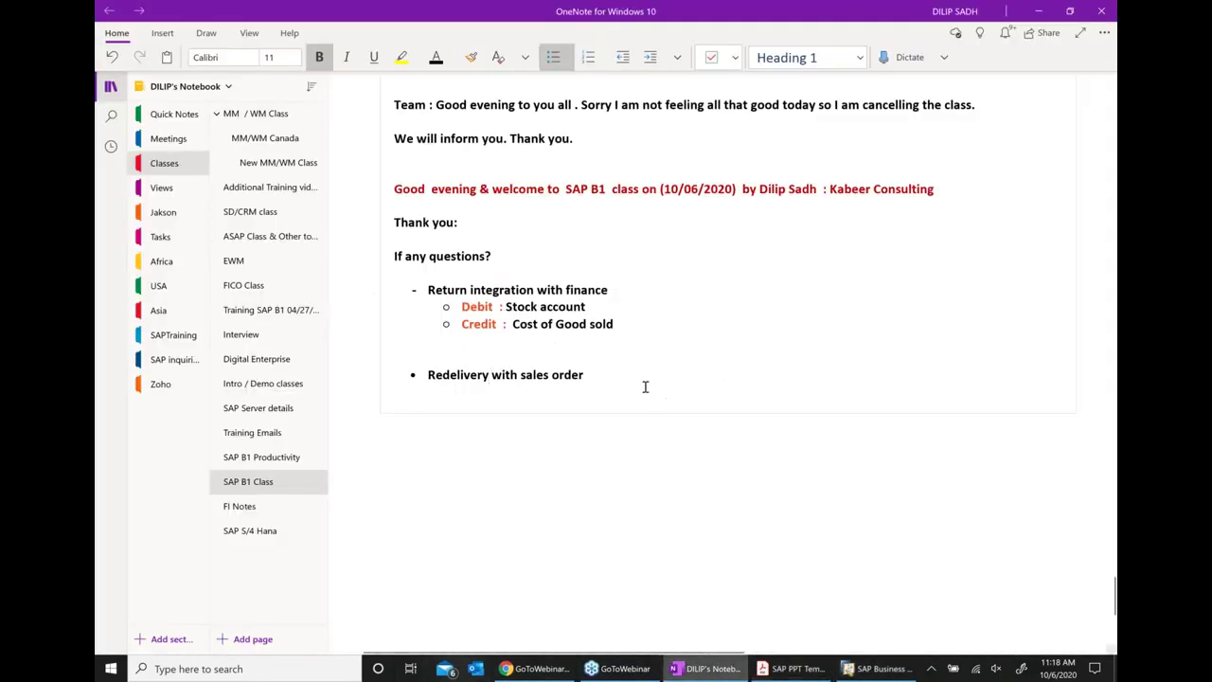
key(Return)
key(Return)
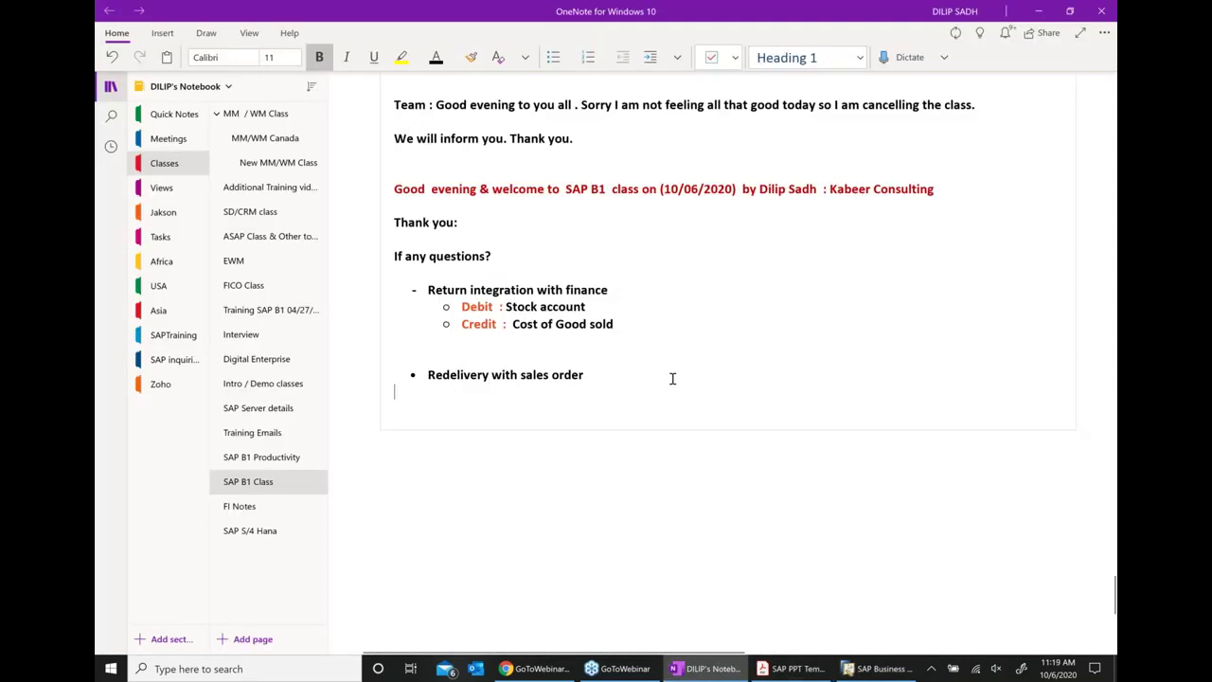
text(* )
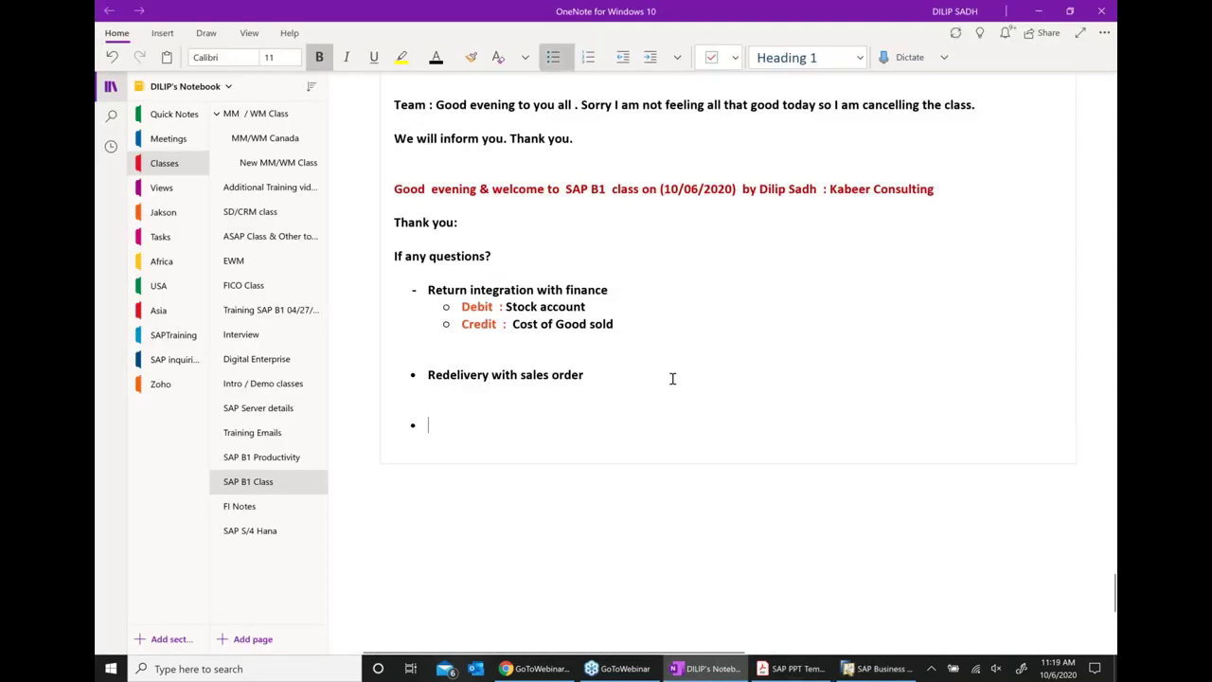
text(create)
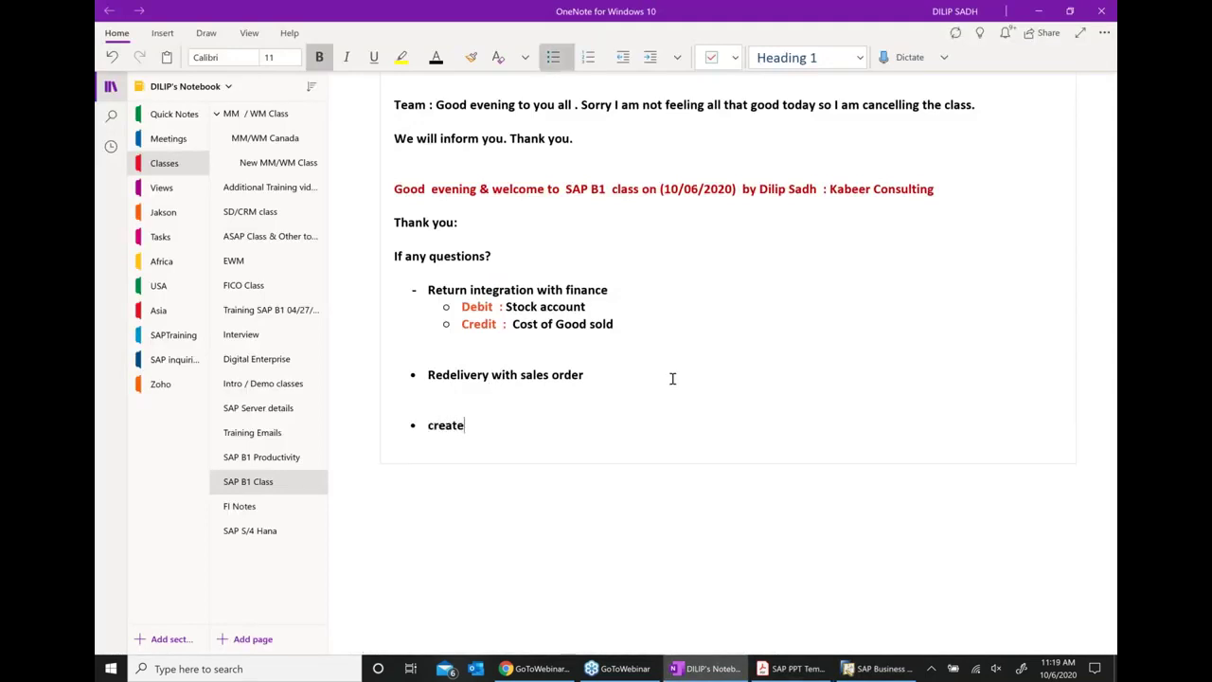
text(d Invoice wt)
key(BackSpace)
text(ith )
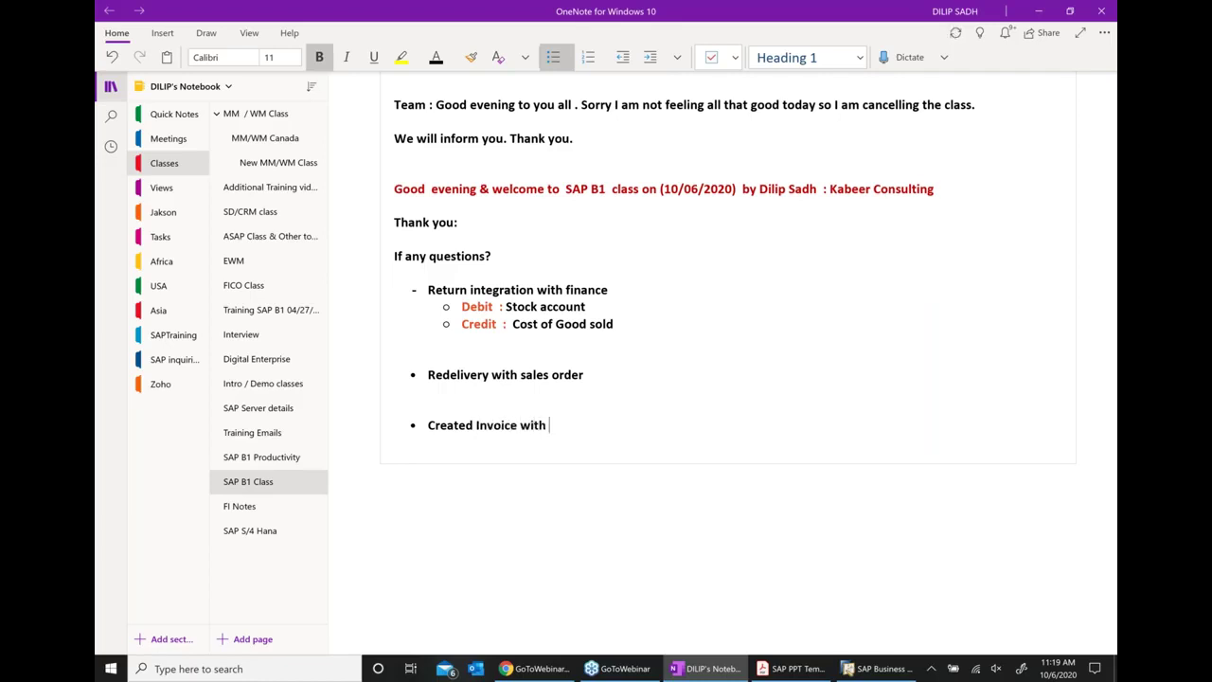
text(- Negative Raw)
key(Return)
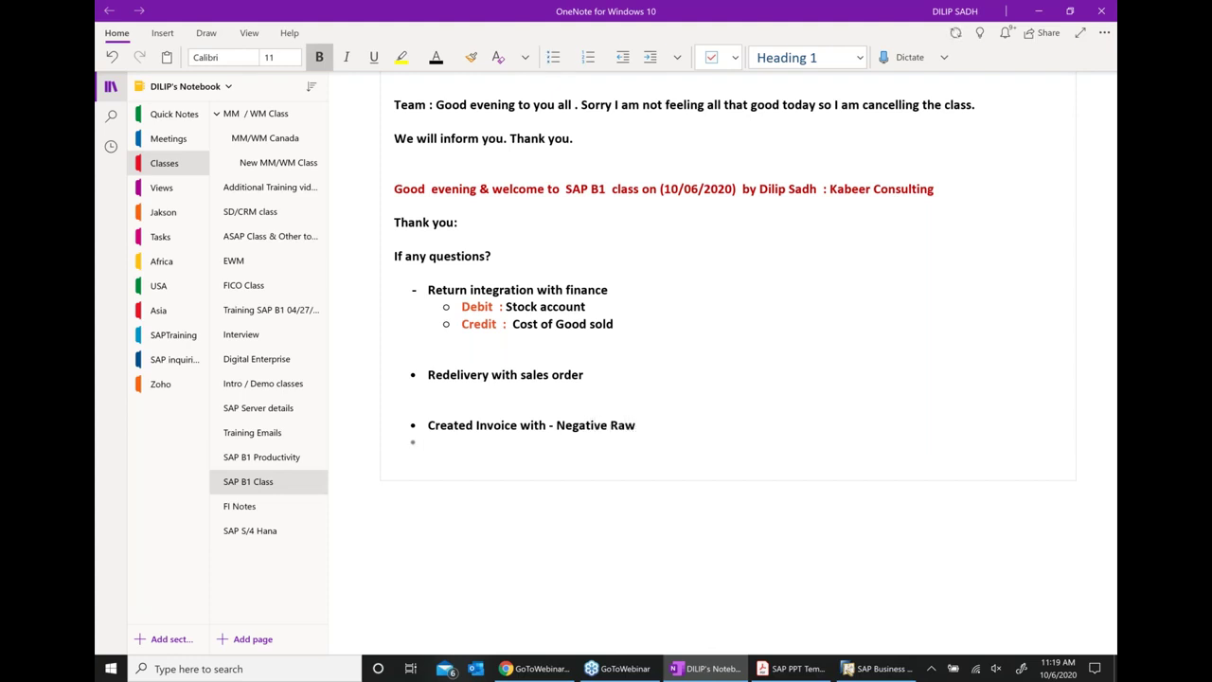
Step: Add the indented sub-bullet "Like customer return" under the negative row invoice bullet
click(650, 57)
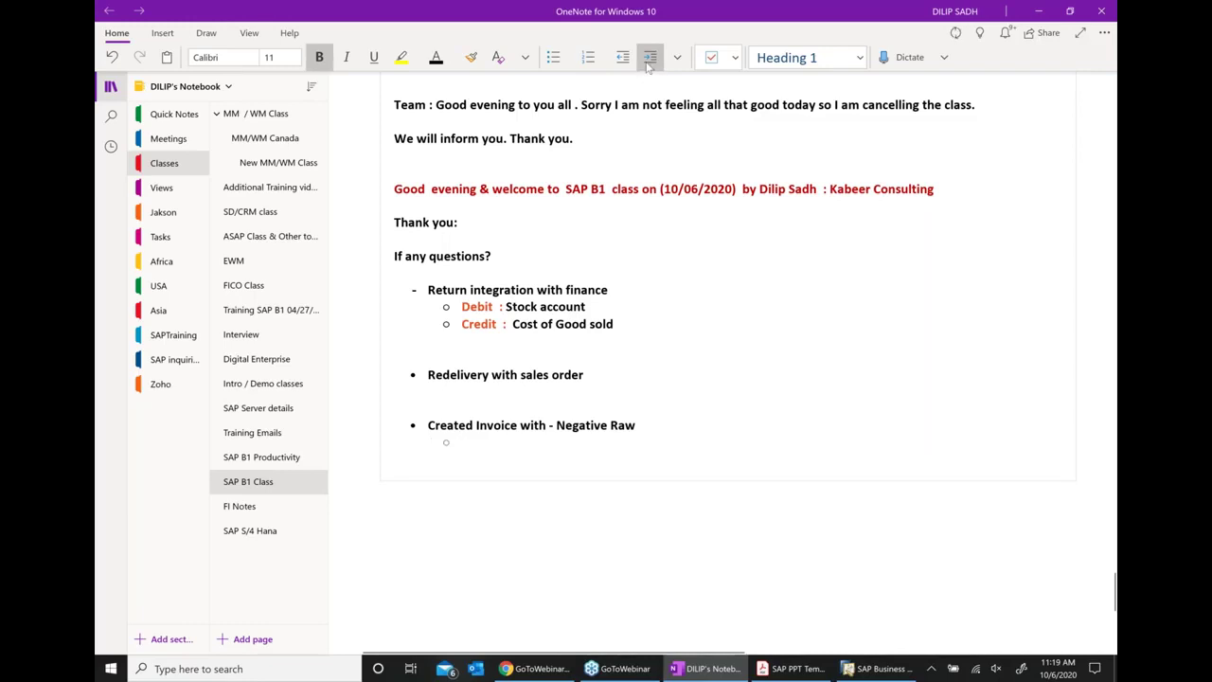
text(Like customer rey)
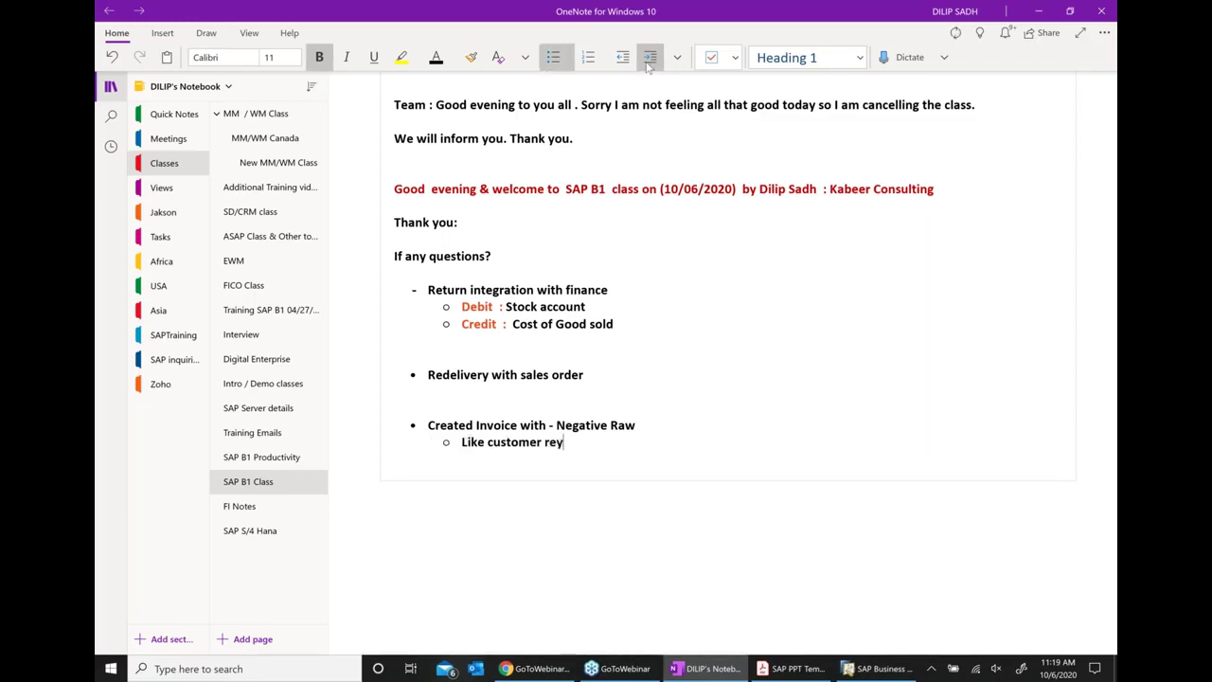
key(BackSpace)
text(turn)
key(Return)
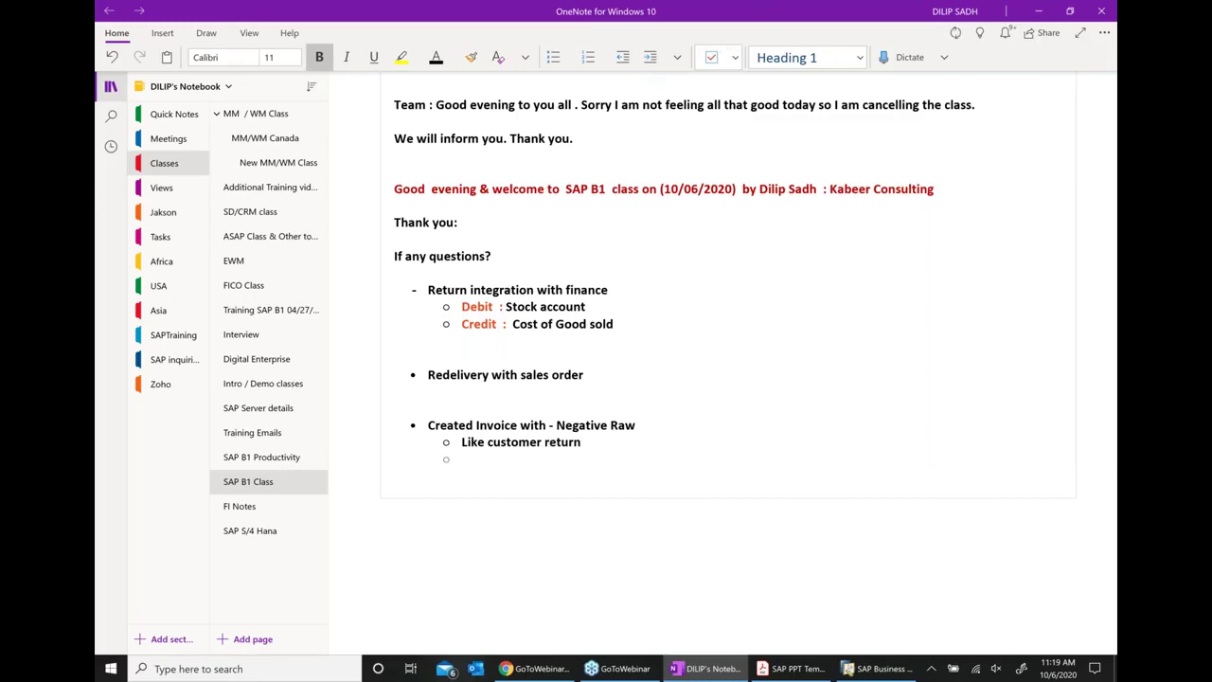
Step: Add the nested bullets "Debit : Stock account" and "Credit : cost of Goods sold" under "Like customer return"
click(651, 59)
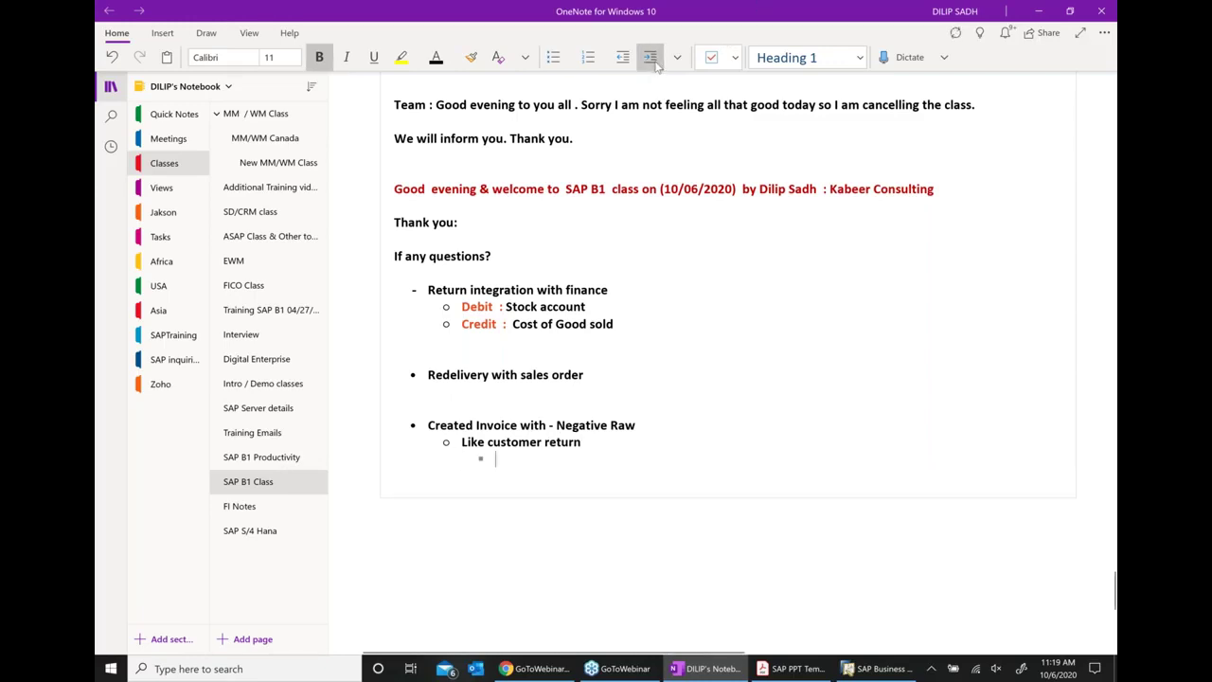
text(Debit : )
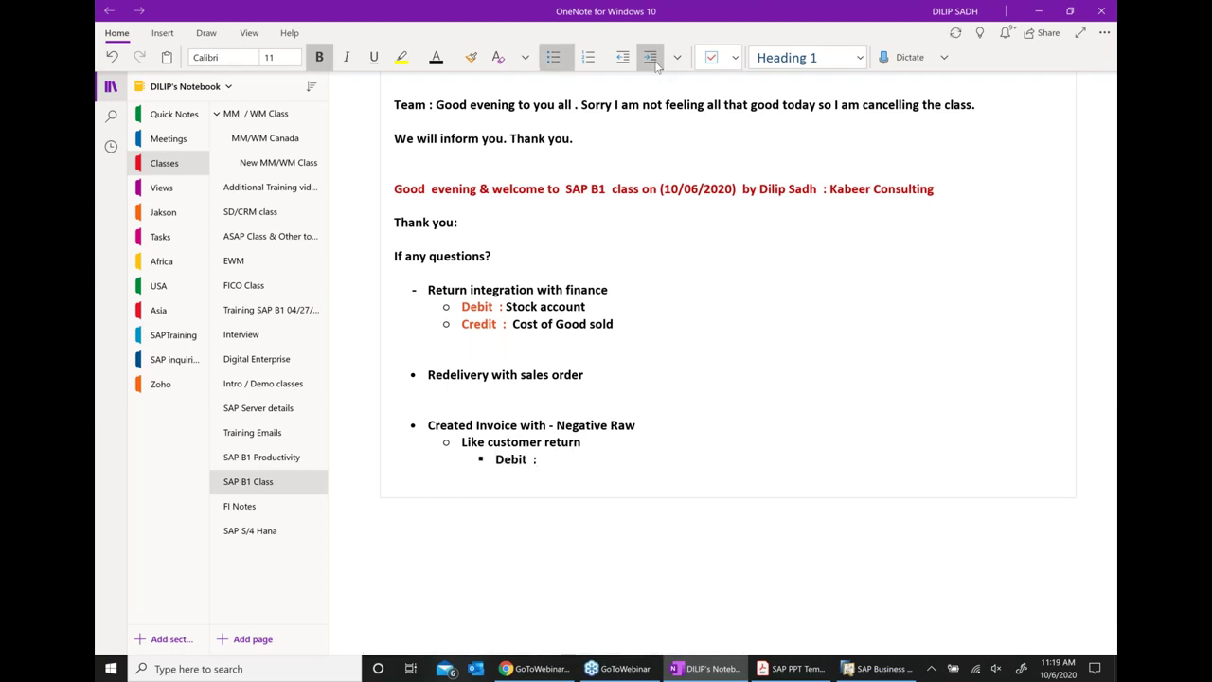
text(St)
text(ocke)
text( acc)
text(ount)
key(Return)
text(Cred)
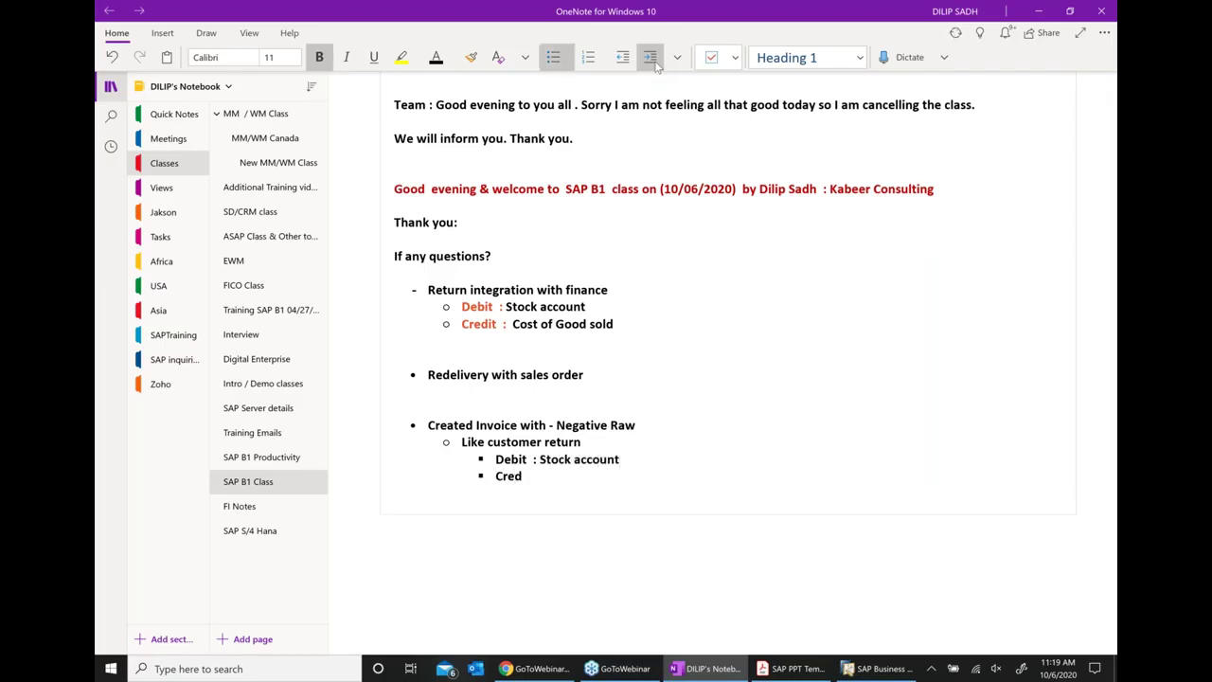
text(it  : cost of Goods sold)
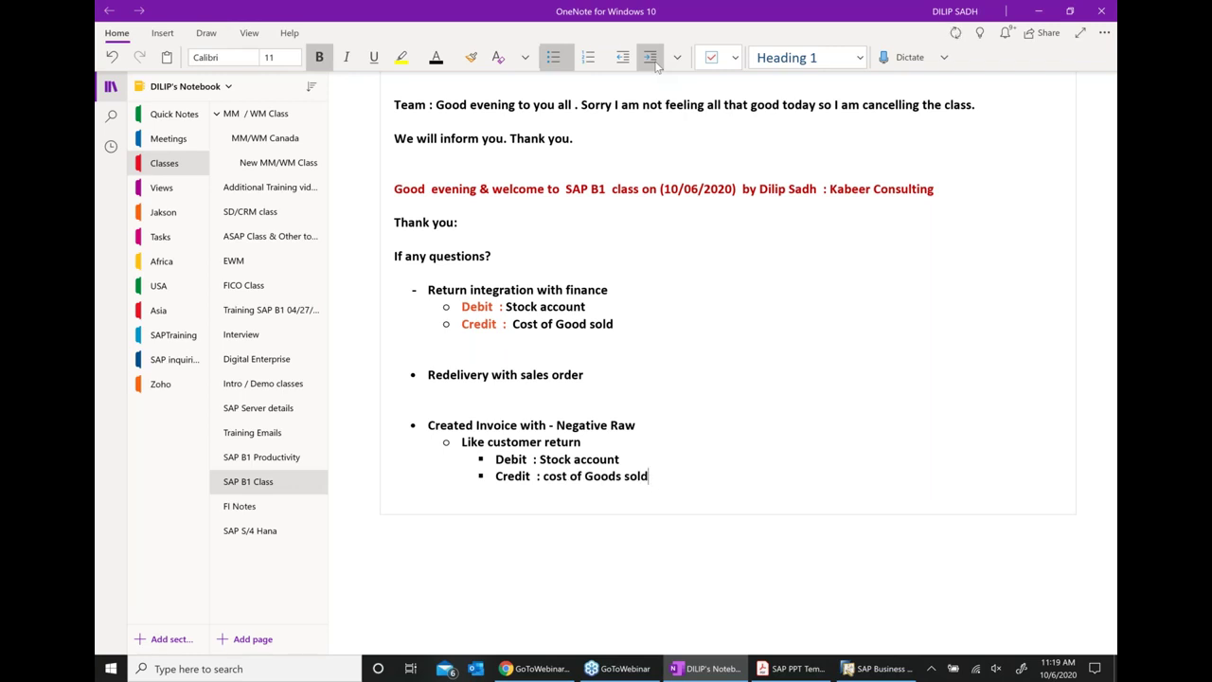
scroll(773, 377, down, 2)
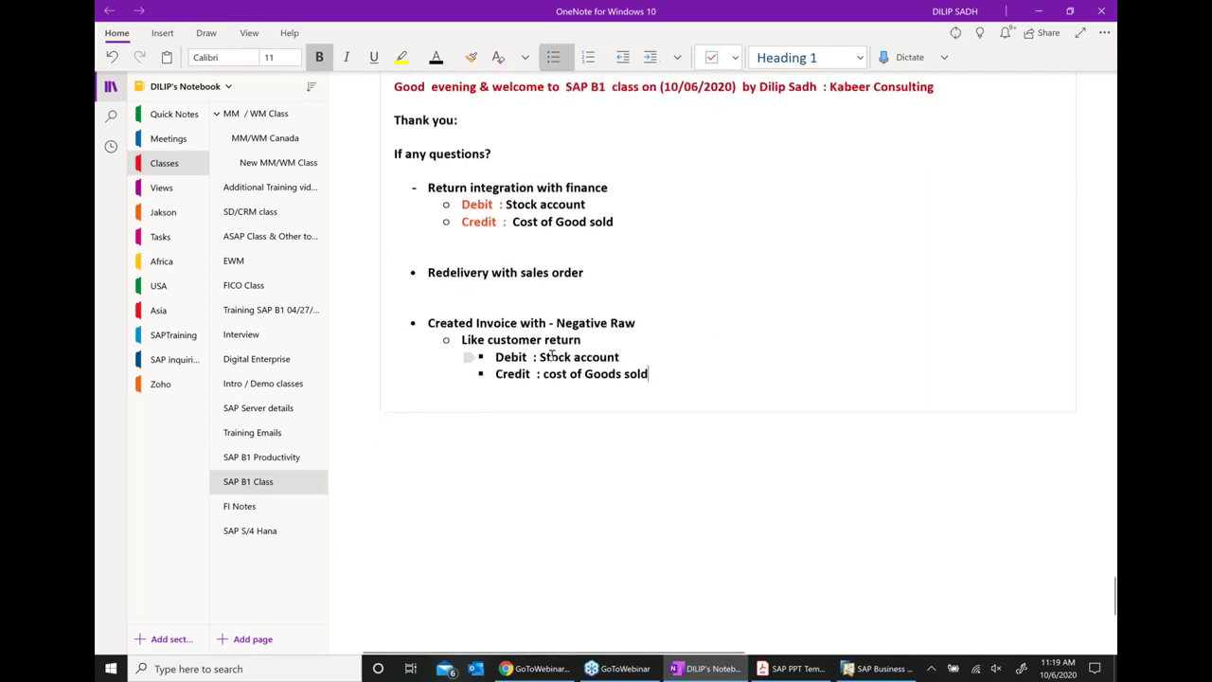
Step: Colour the "Debit :" and "Credit :" labels under "Like customer return" orange
drag(538, 357, 622, 357)
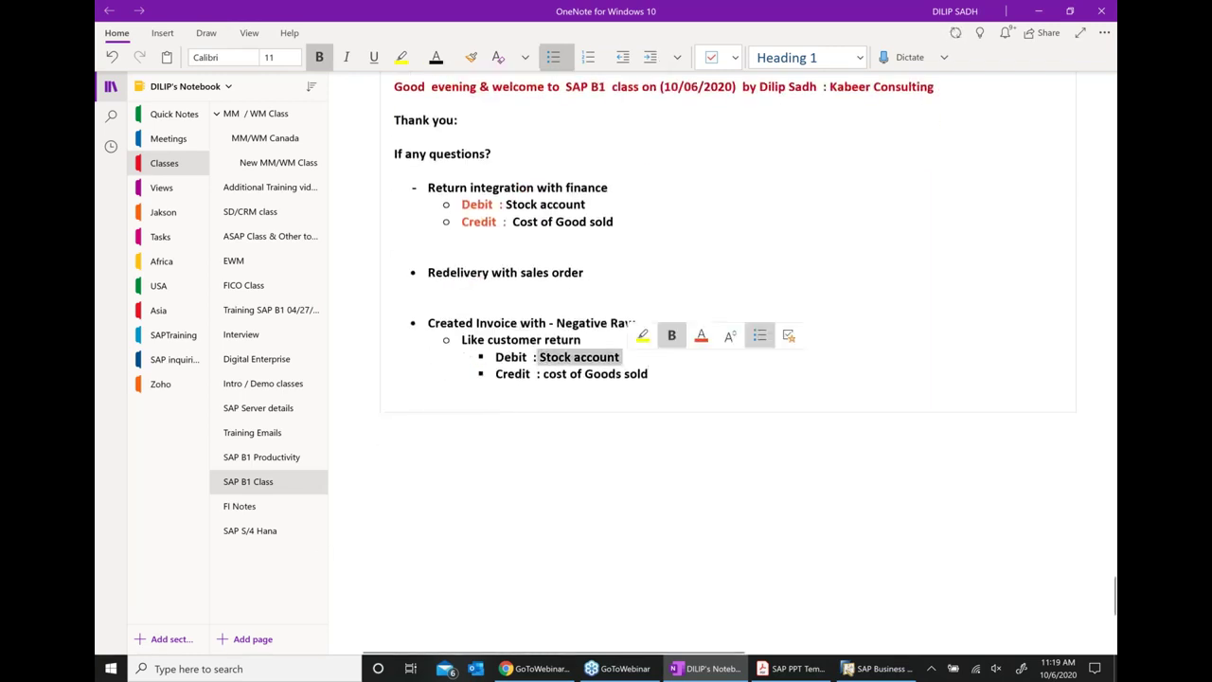
mouse_move(494, 357)
mouse_down()
mouse_move(528, 357)
mouse_move(493, 376)
mouse_up()
click(561, 339)
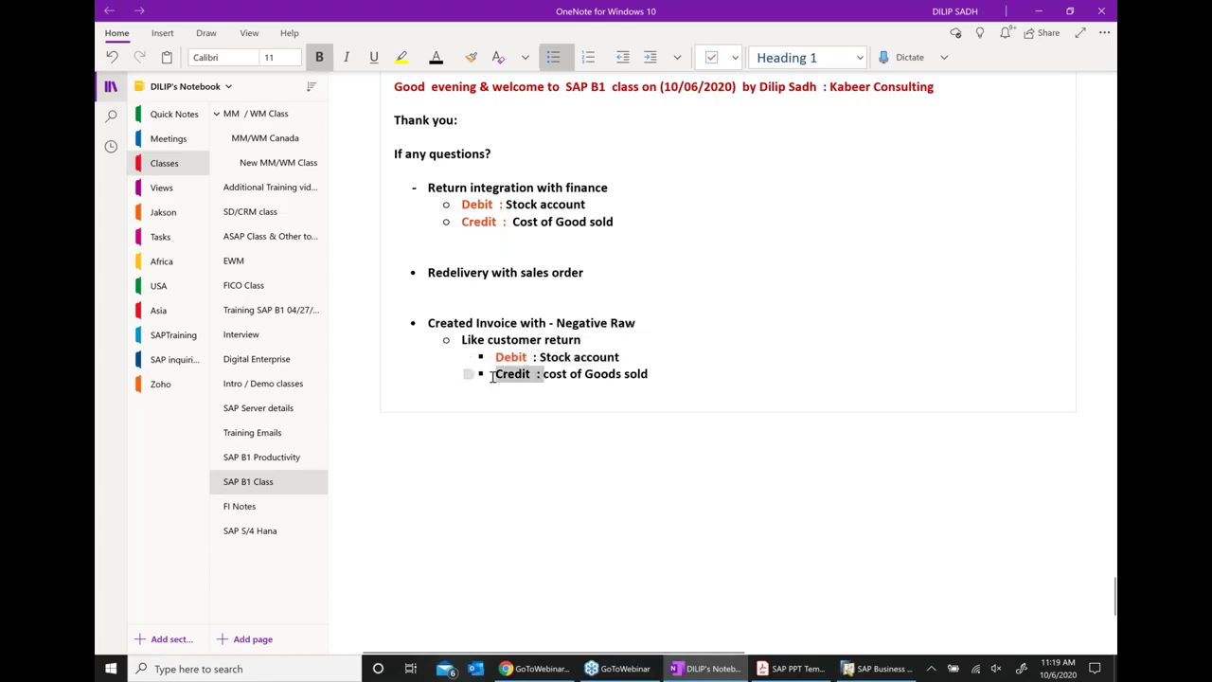
click(566, 356)
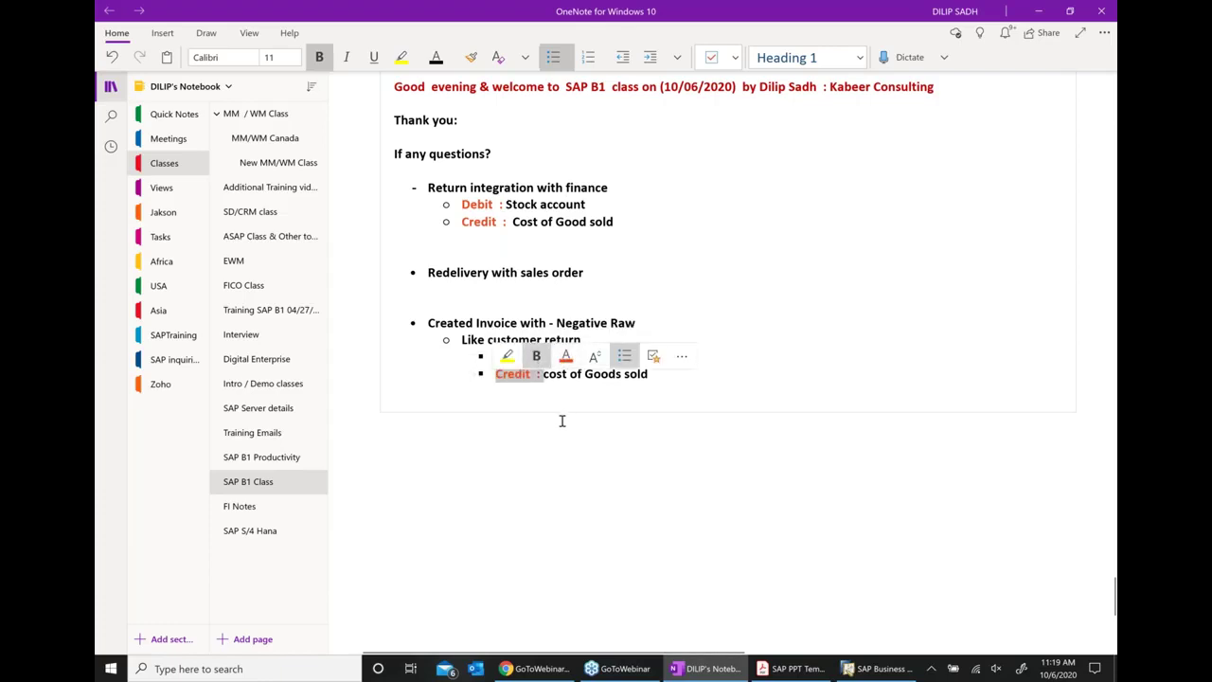
click(563, 406)
Step: Compare the debit and credit lines under "Like customer return" with those under "Return integration with finance"
drag(494, 357, 665, 376)
drag(460, 204, 629, 221)
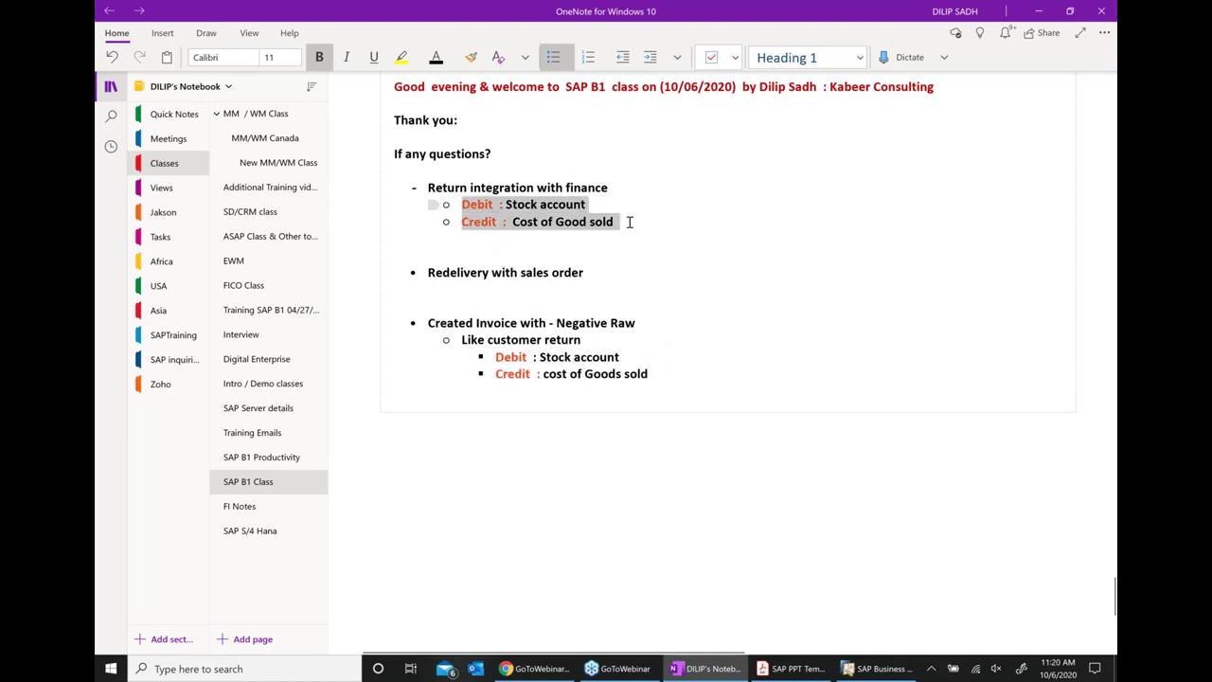
drag(510, 356, 646, 373)
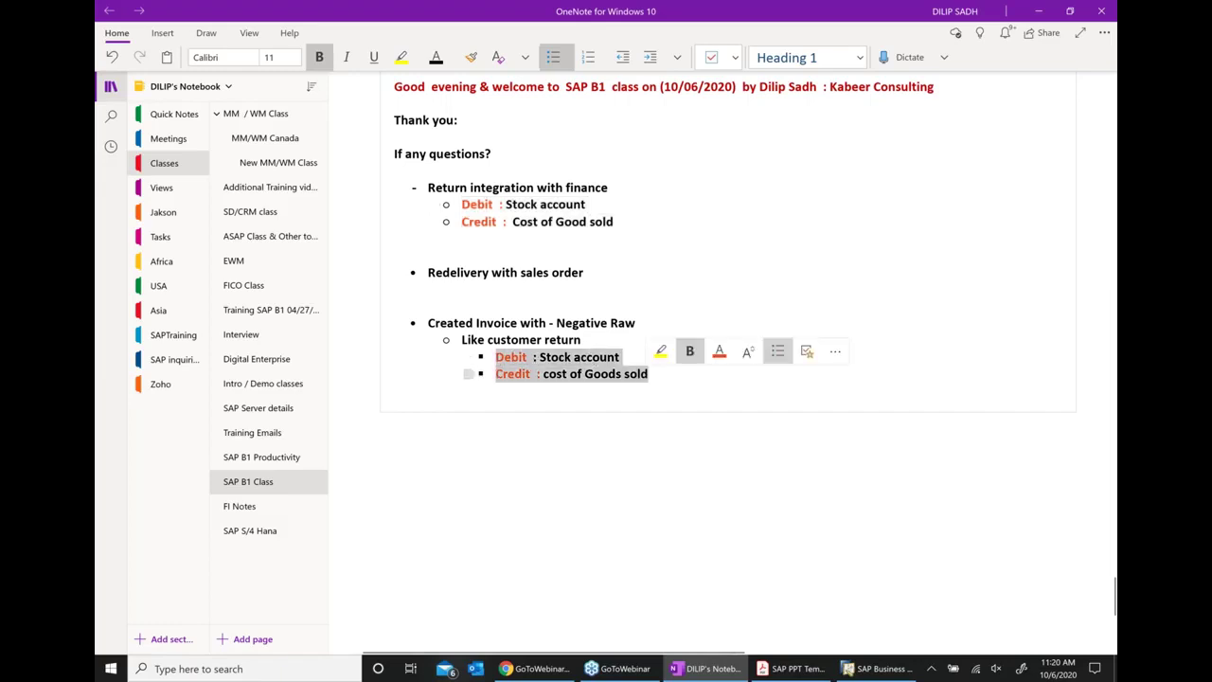
drag(460, 204, 625, 230)
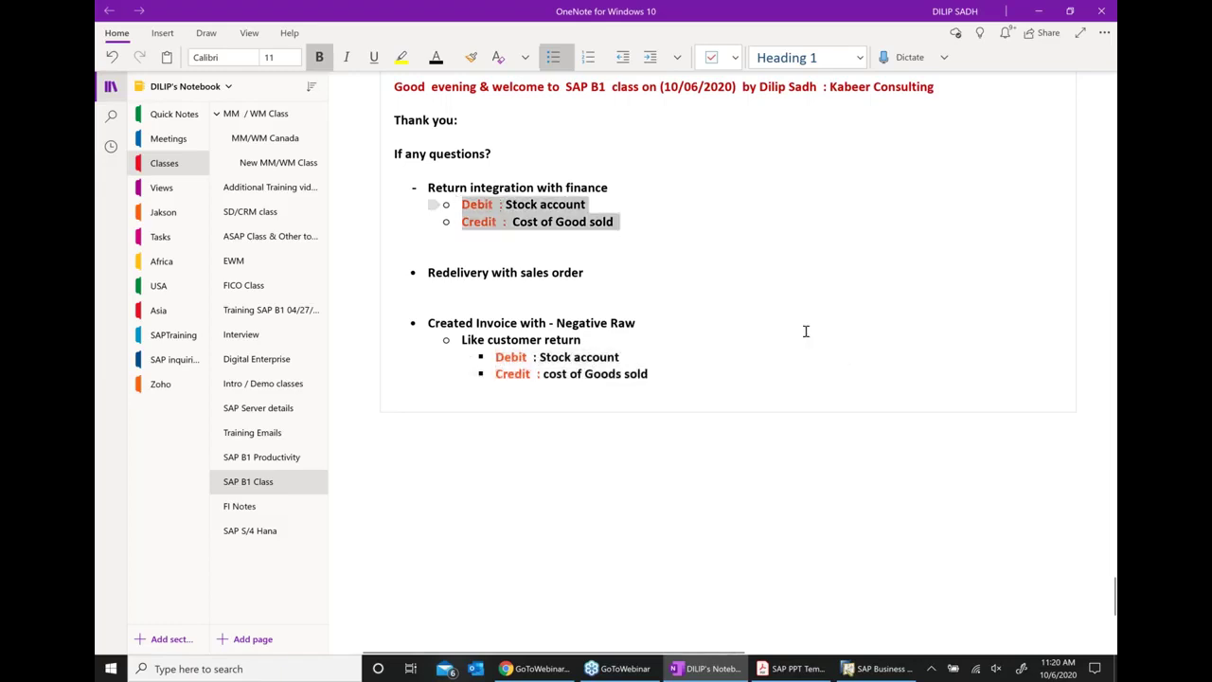
click(632, 357)
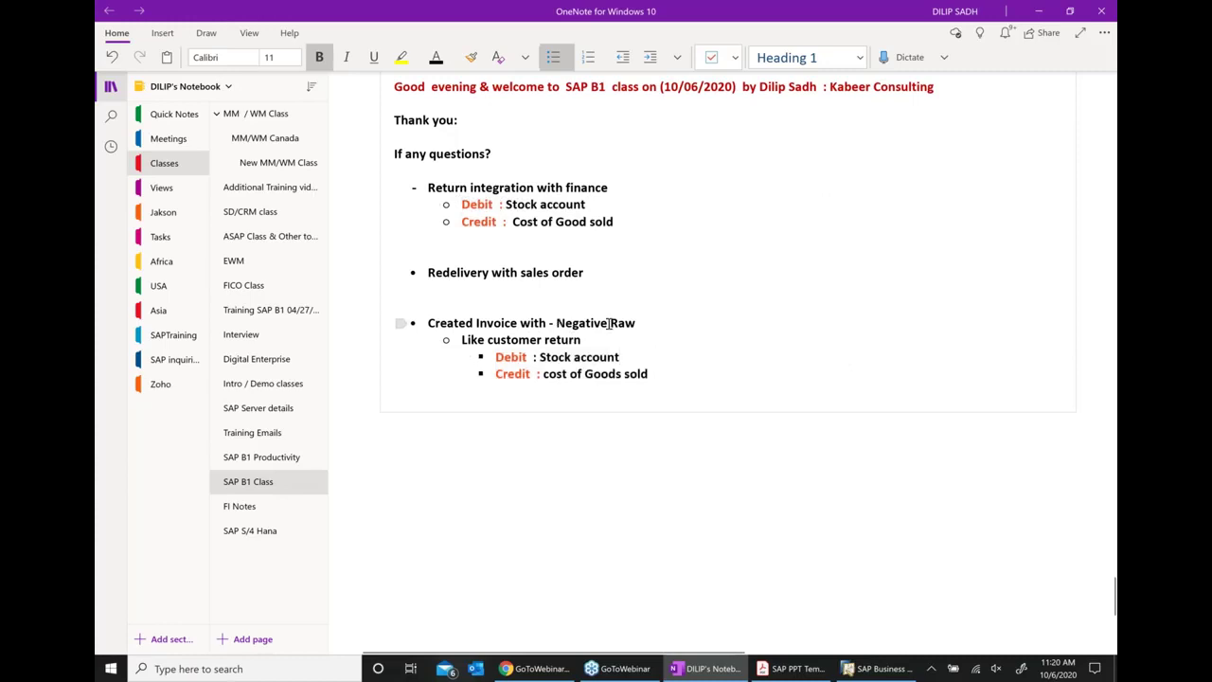
Step: Colour "Negative Raw" orange in the "Created Invoice with" bullet
drag(557, 322, 650, 322)
click(720, 301)
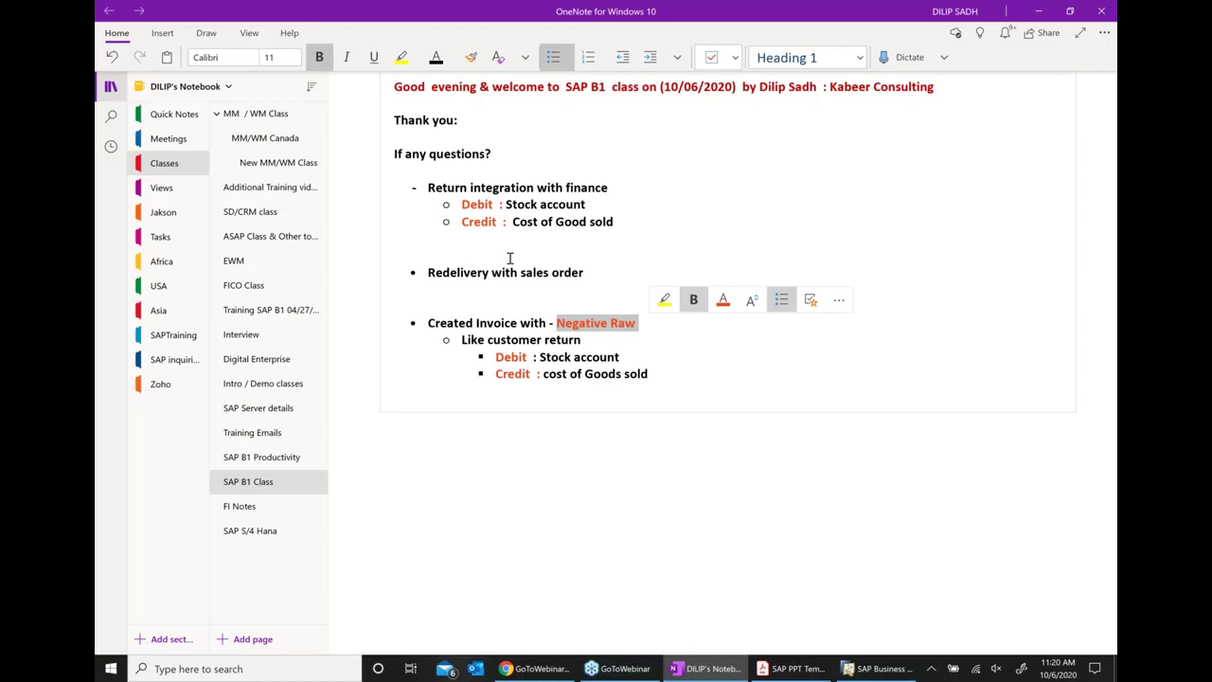
click(912, 443)
click(1112, 373)
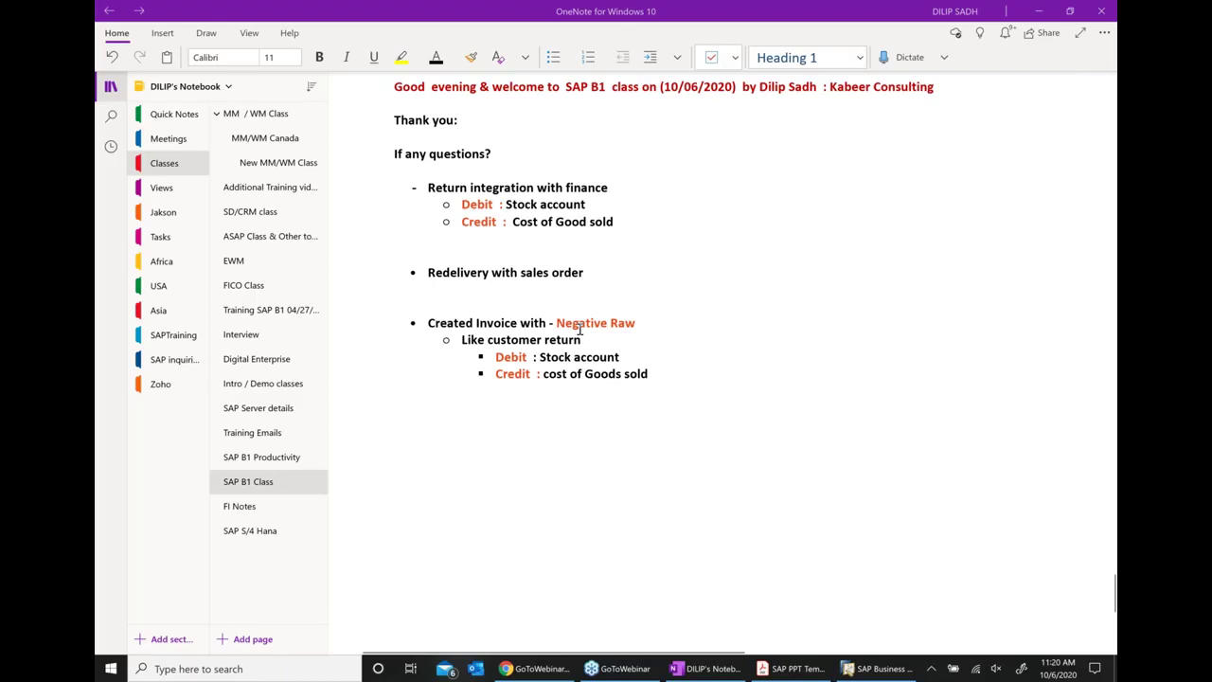
Step: Switch to SAP Business One, close the journal entry and select the A/R Invoice's second row with quantity -10
click(863, 669)
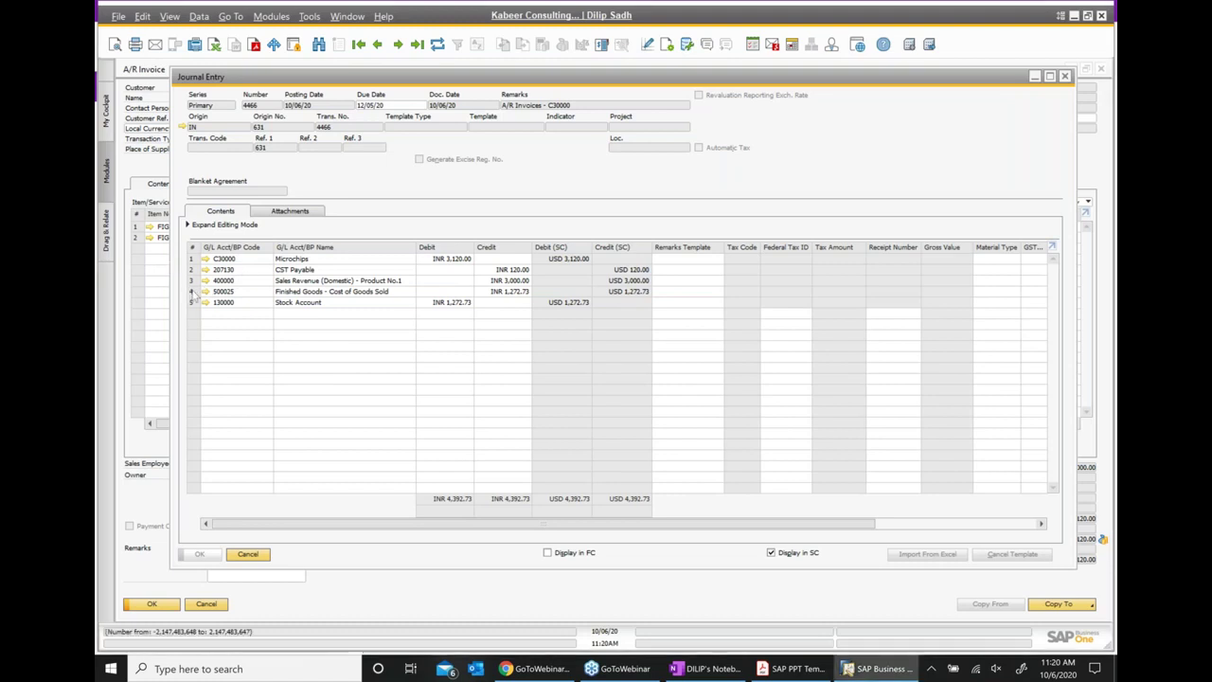
click(1065, 77)
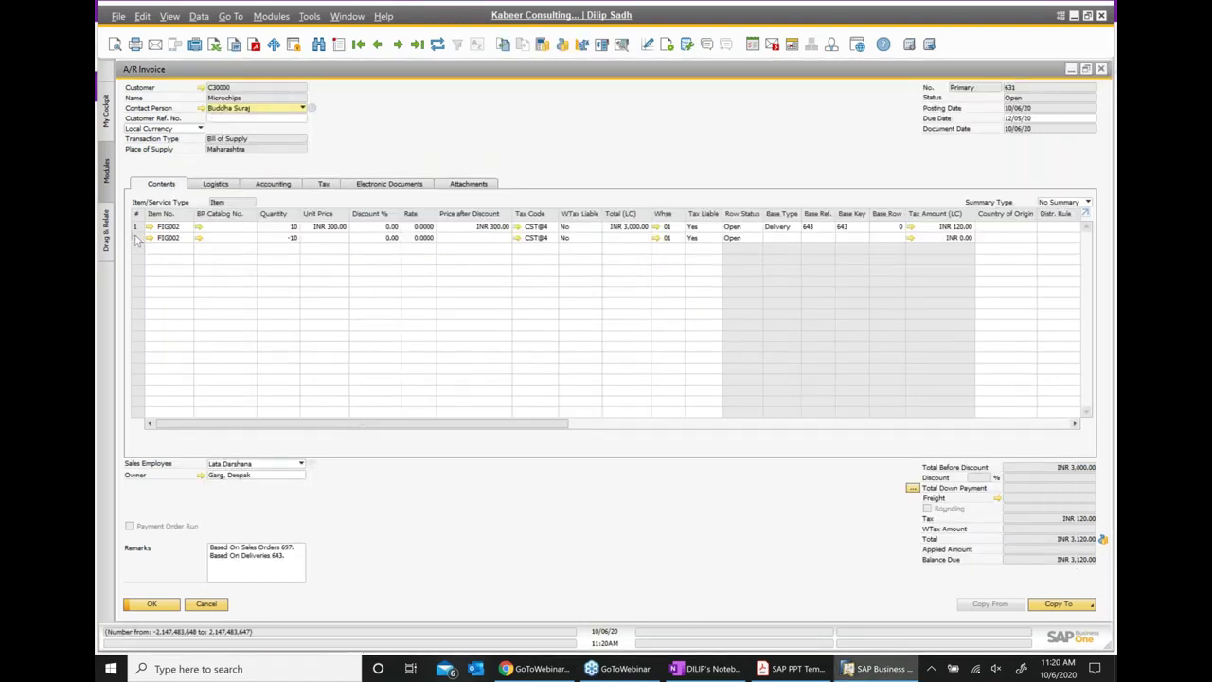
click(137, 238)
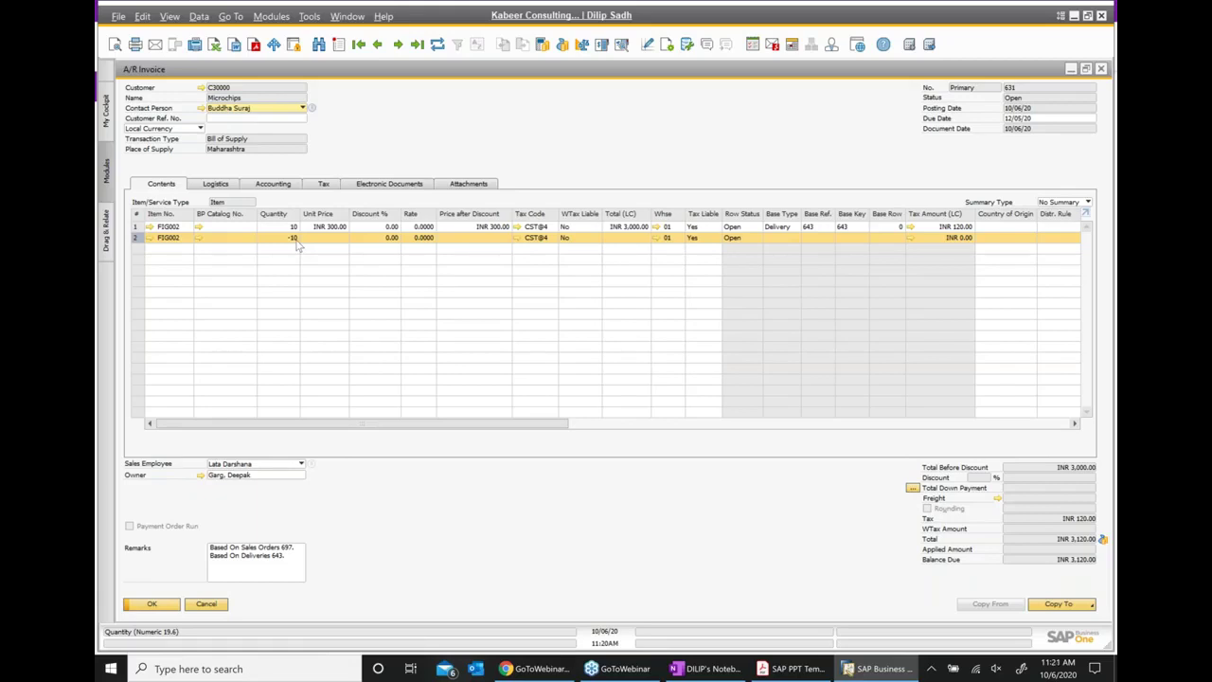
Step: Switch to the SAP PPT Template PDF, highlight "negative rows" in the slide title, and advance to the returns and credits summary on page 236
click(790, 669)
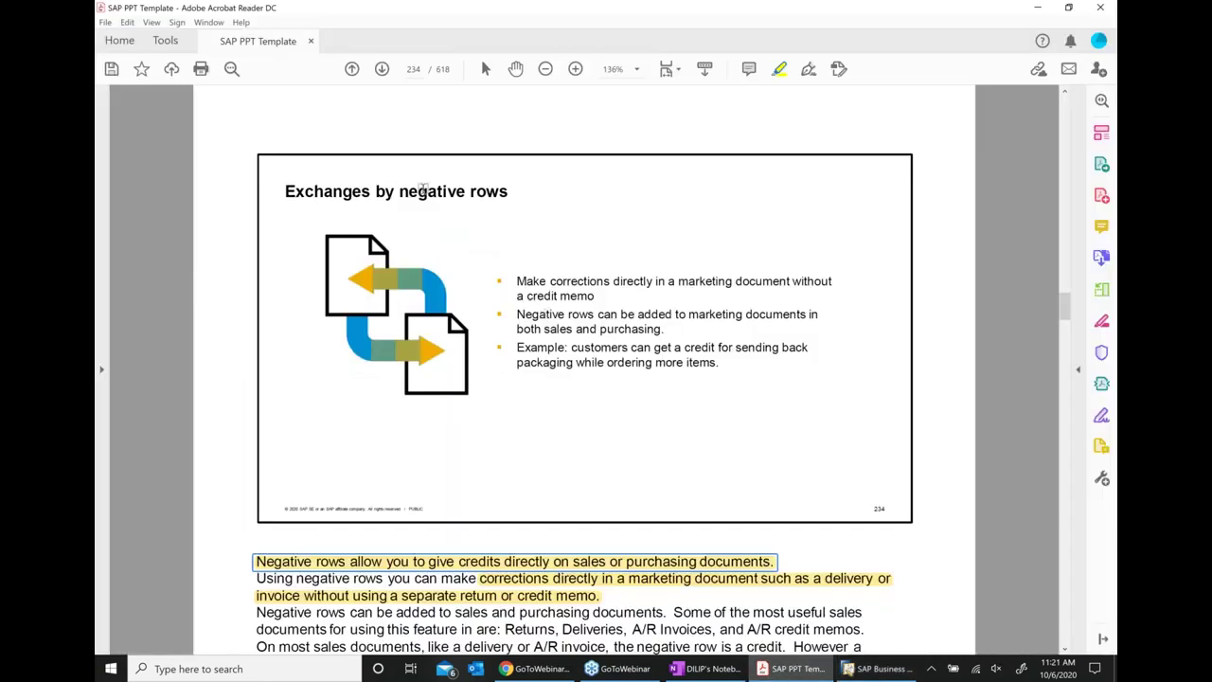
drag(392, 191, 521, 181)
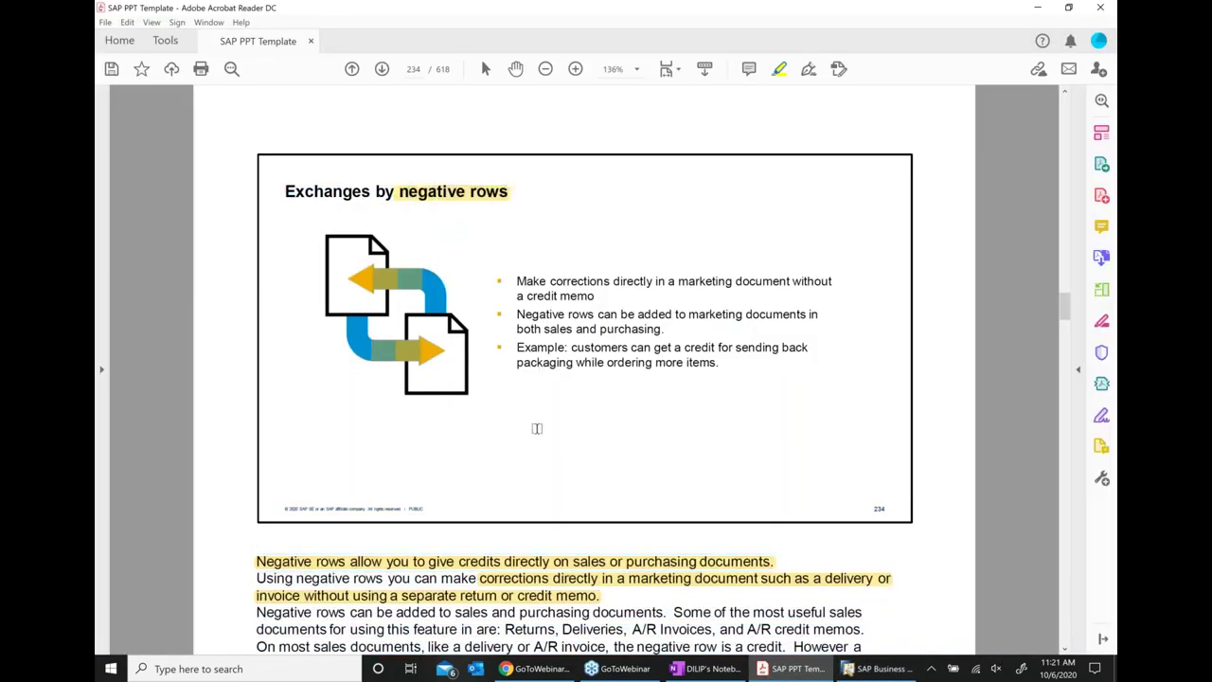
click(383, 70)
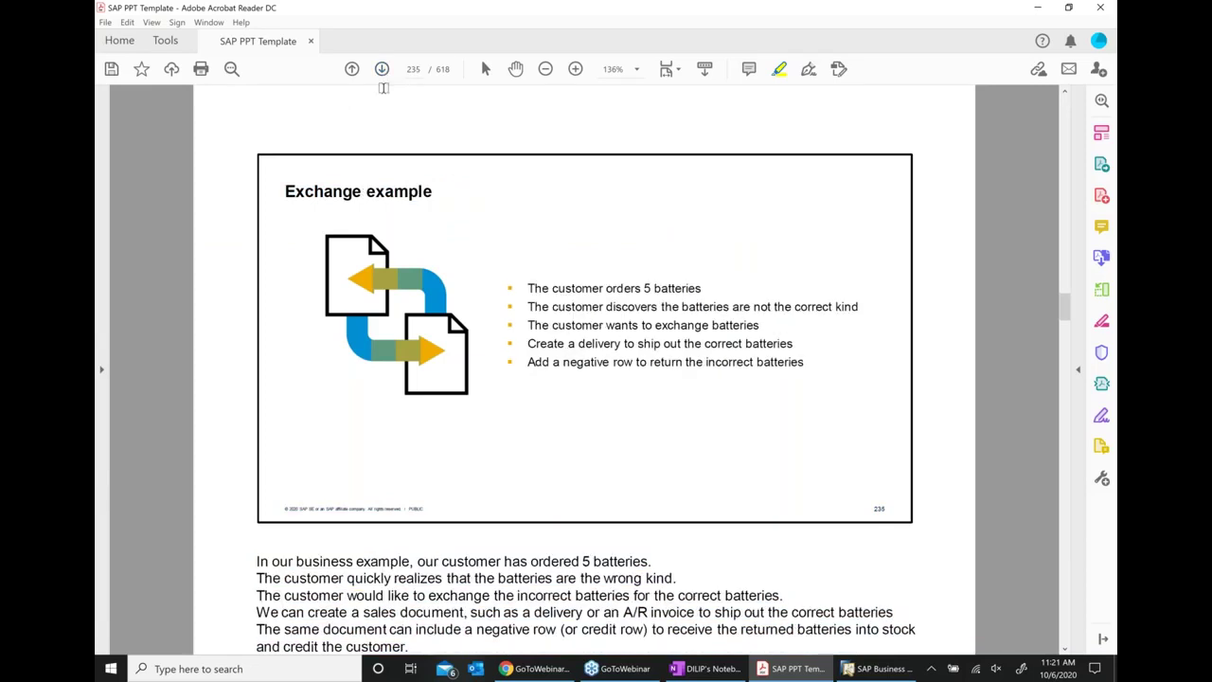
click(383, 70)
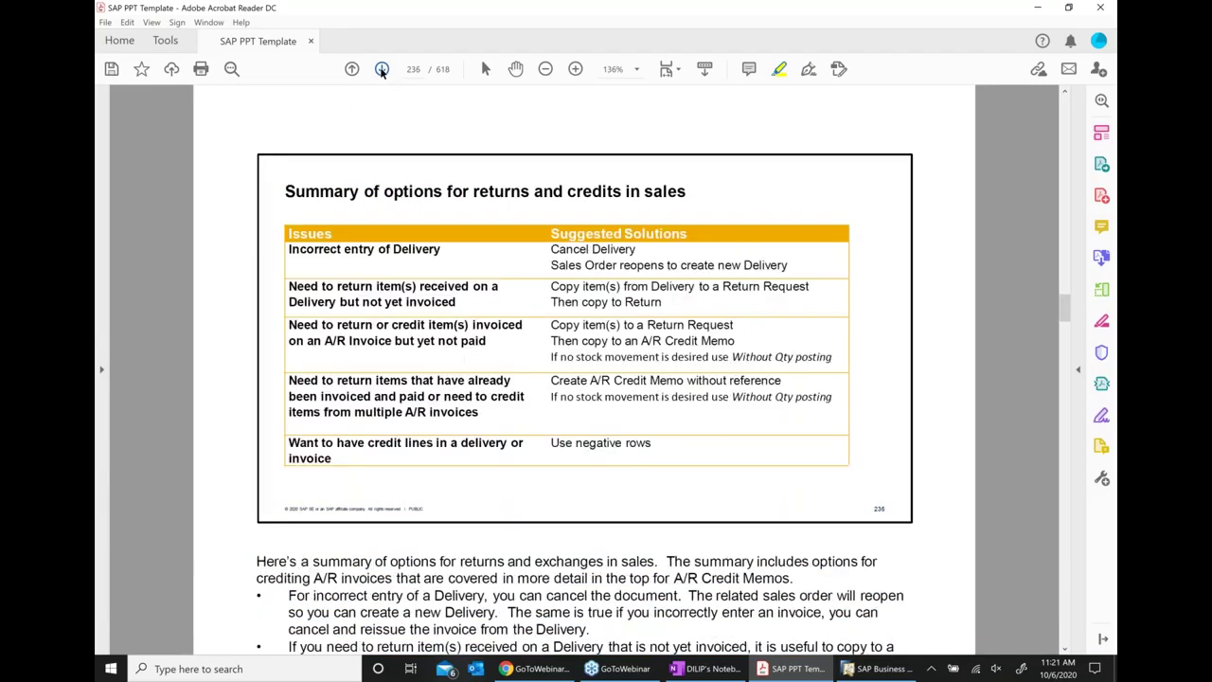
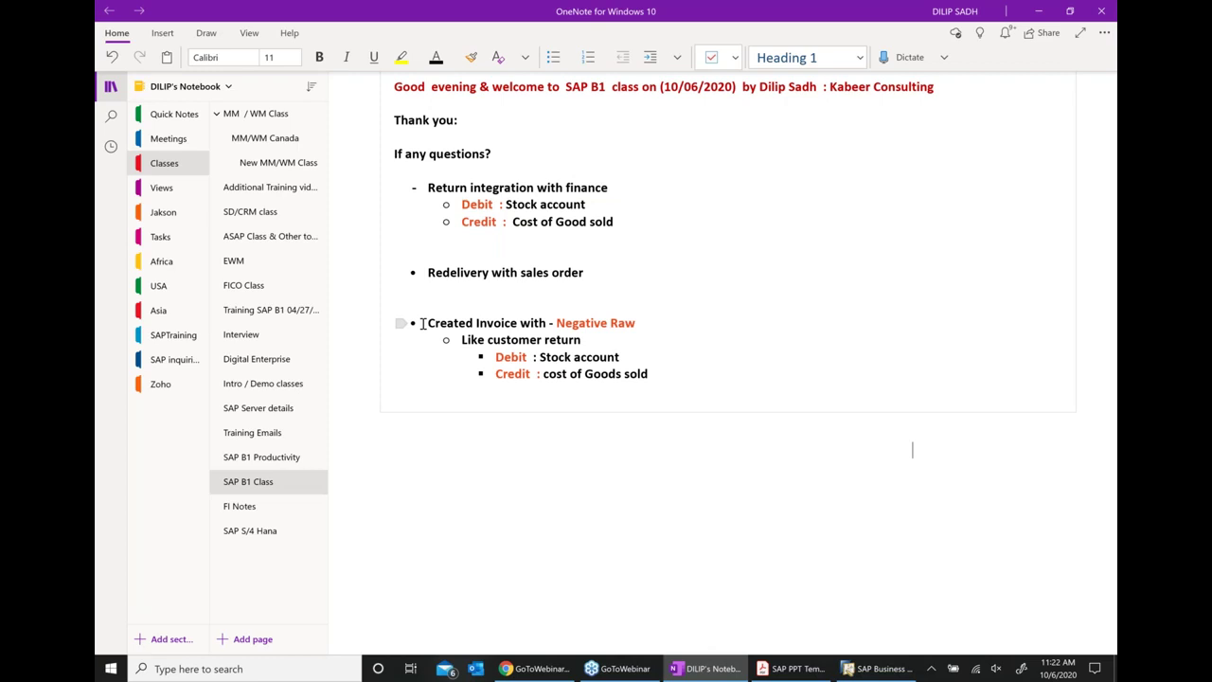
Step: Add the bullet "Customer return with reference" below the negative row invoice notes, leaving blank lines above it
click(741, 377)
key(Return)
key(Return)
key(Return)
key(Return)
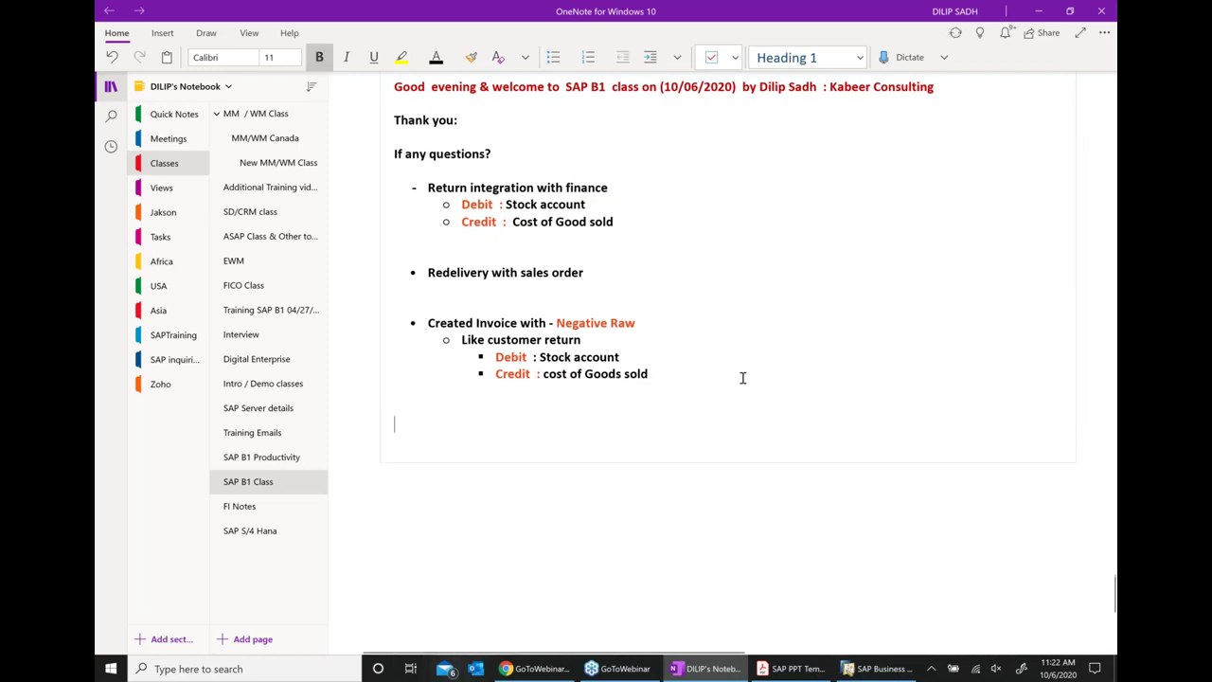
text(* cus)
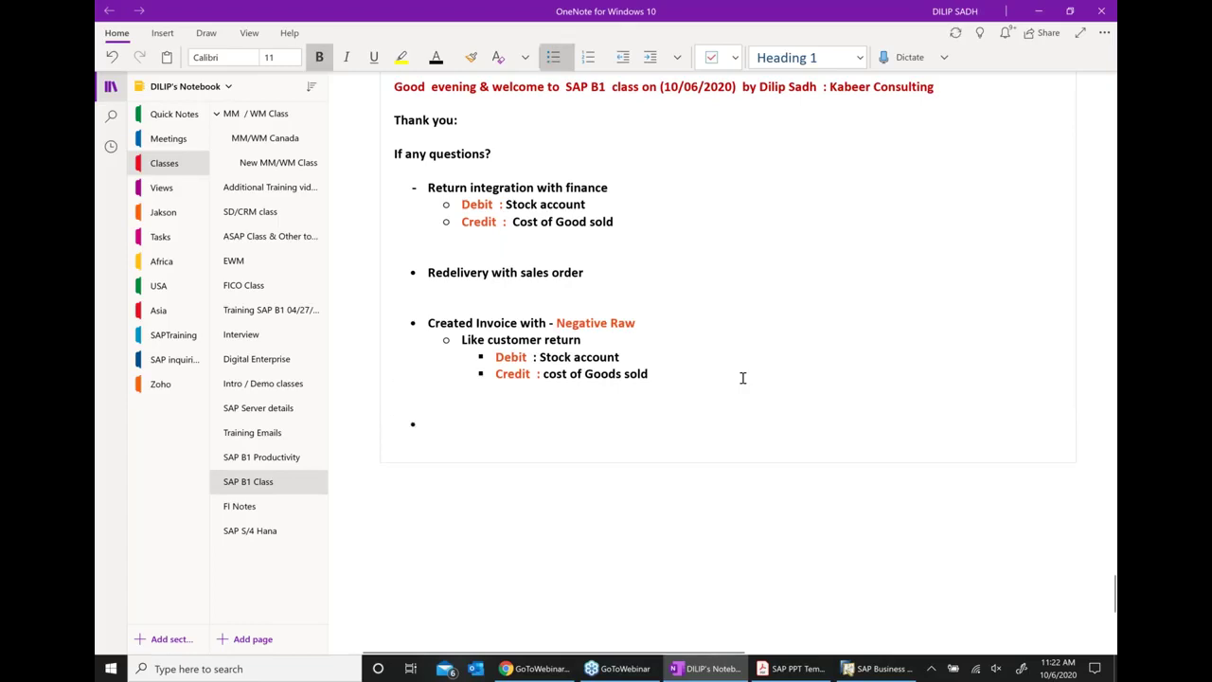
text(tomer r)
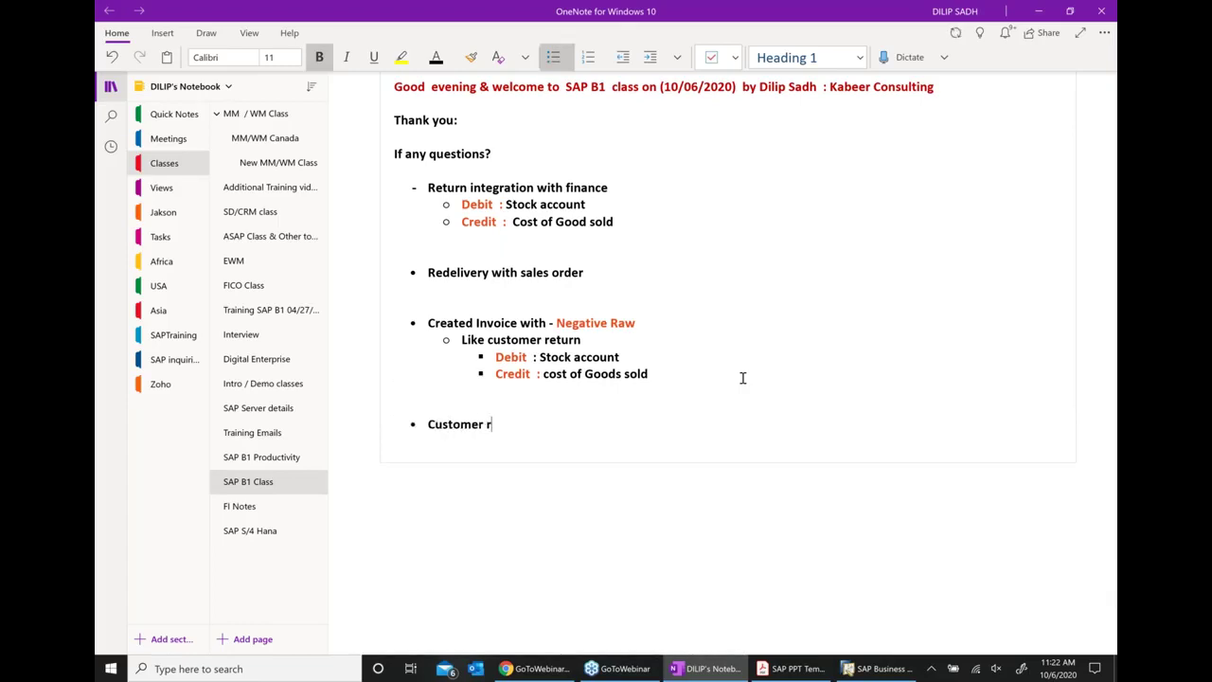
text(eturn with reference)
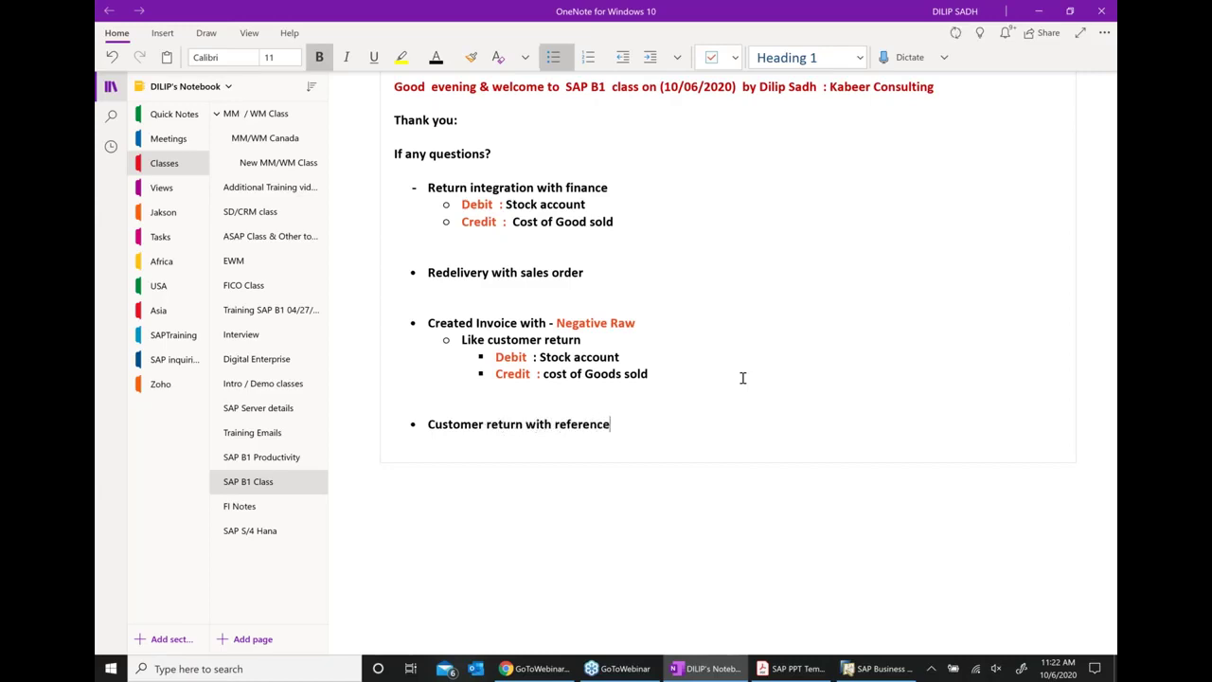
Step: Add a second bullet "Customer return with out reference" directly below
key(Return)
text(cust)
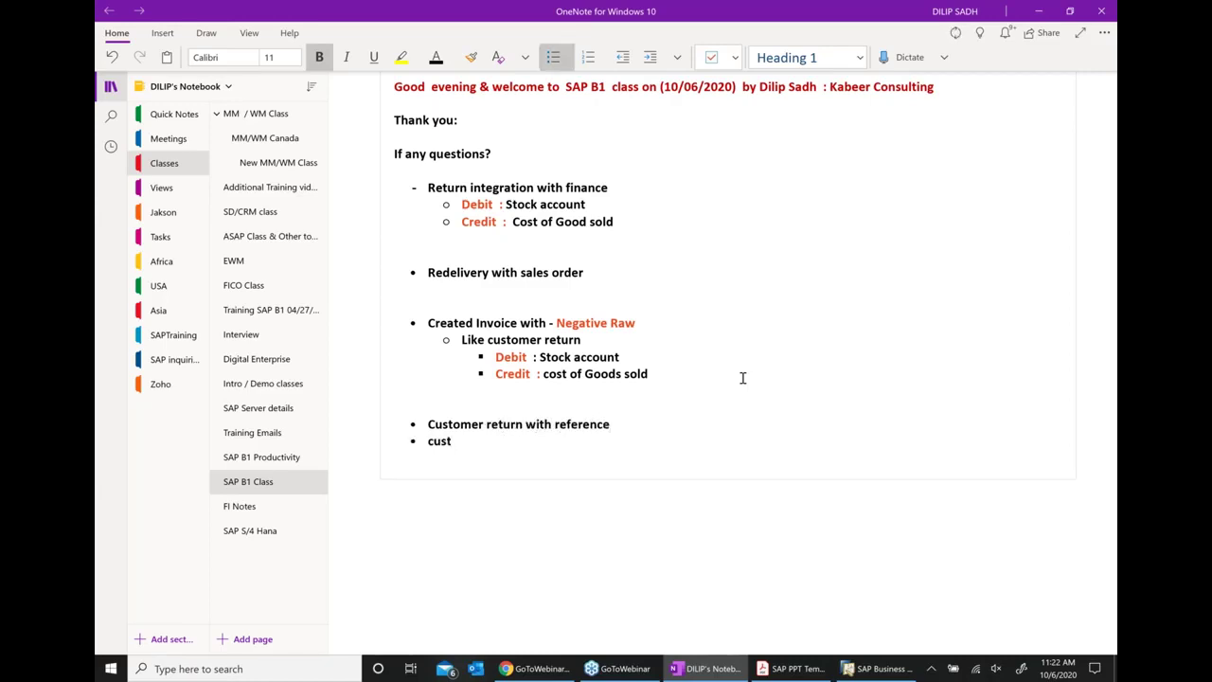
text(omer return with ou)
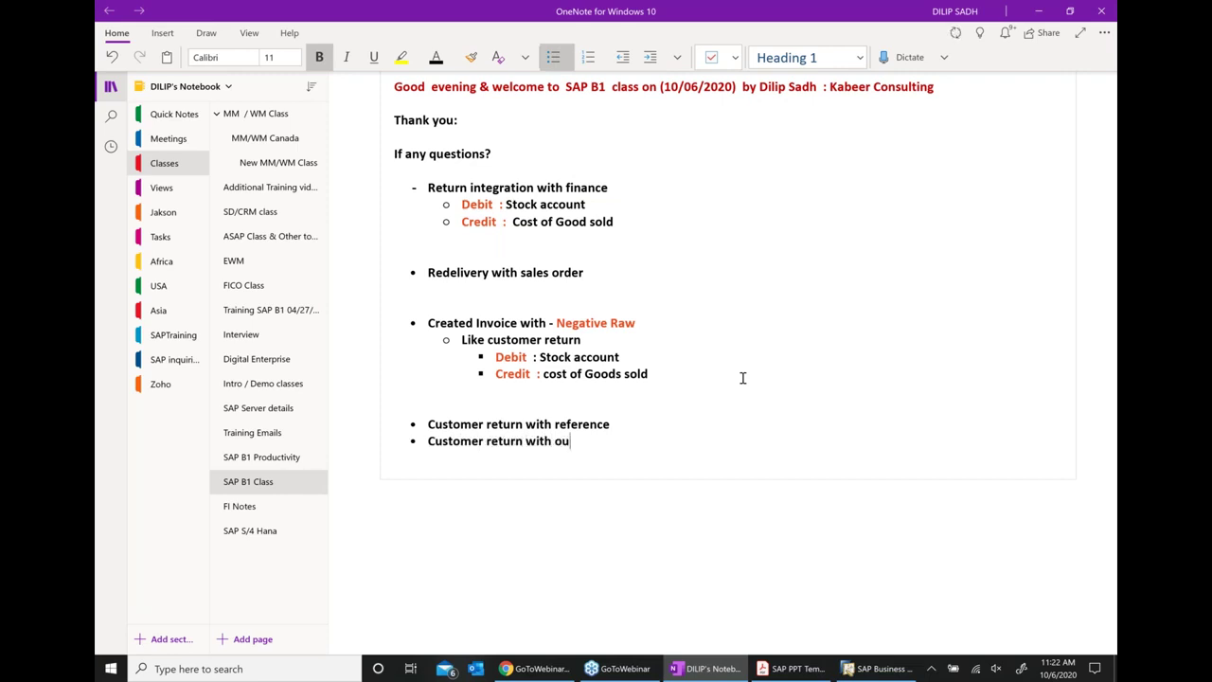
text(t reference)
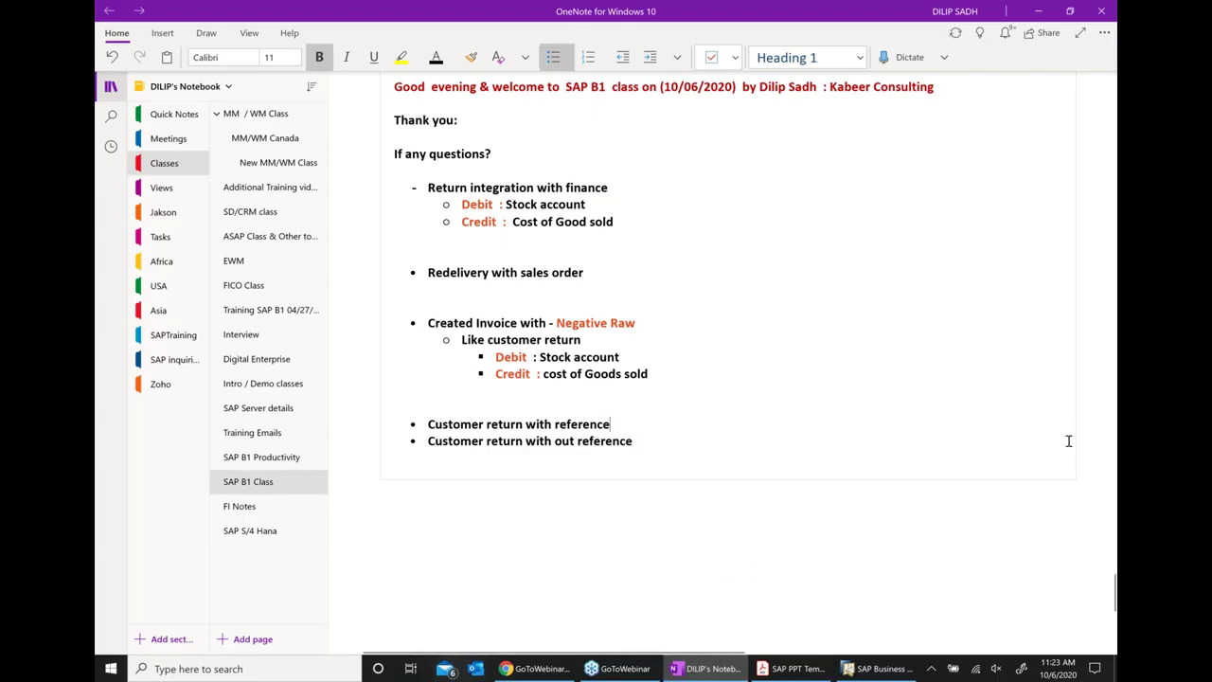
Step: Append "( delivery / invoice)" to the with-reference bullet and "( we do not know delivery no or Invoice no)" to the without-reference bullet
text(( delivery  / invoice))
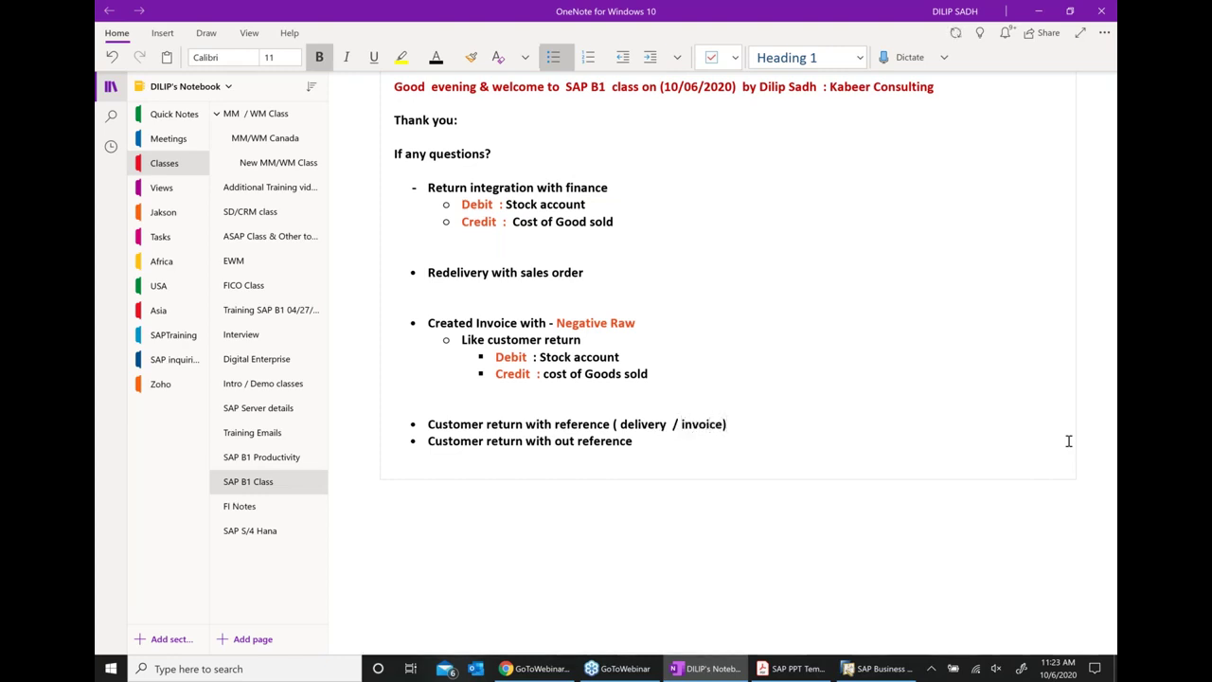
click(661, 451)
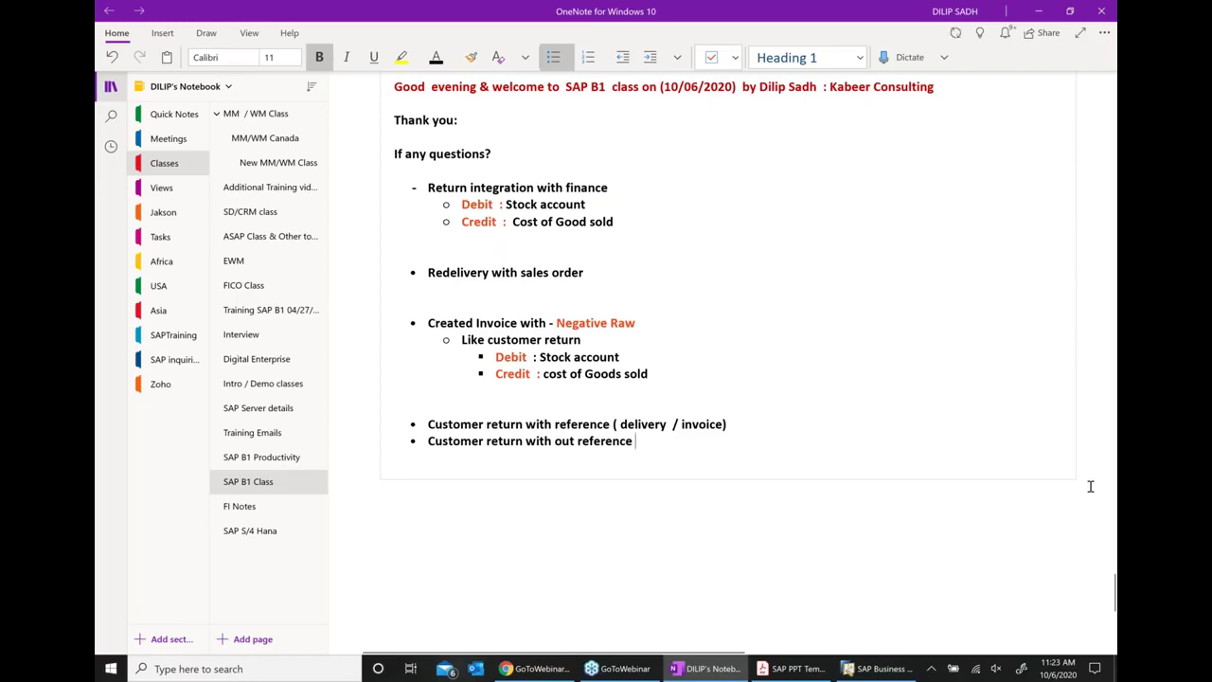
text(( we do nt)
key(BackSpace)
text(ot know d)
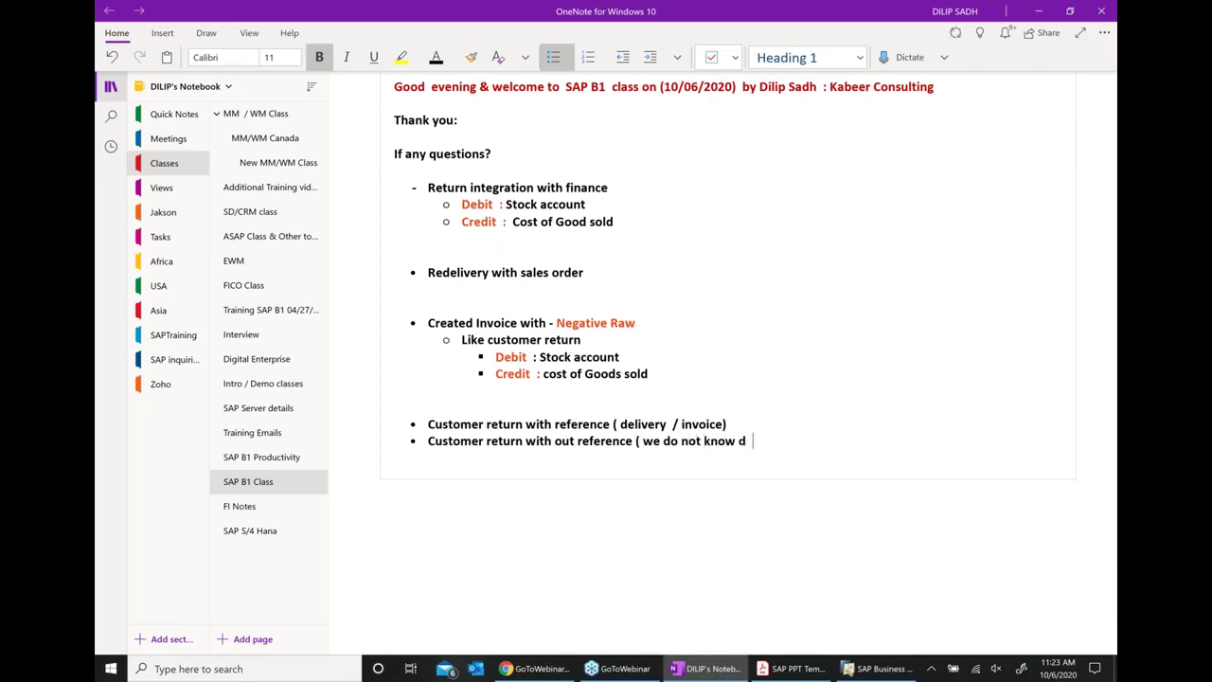
key(BackSpace)
text(elivery no or Invoice no))
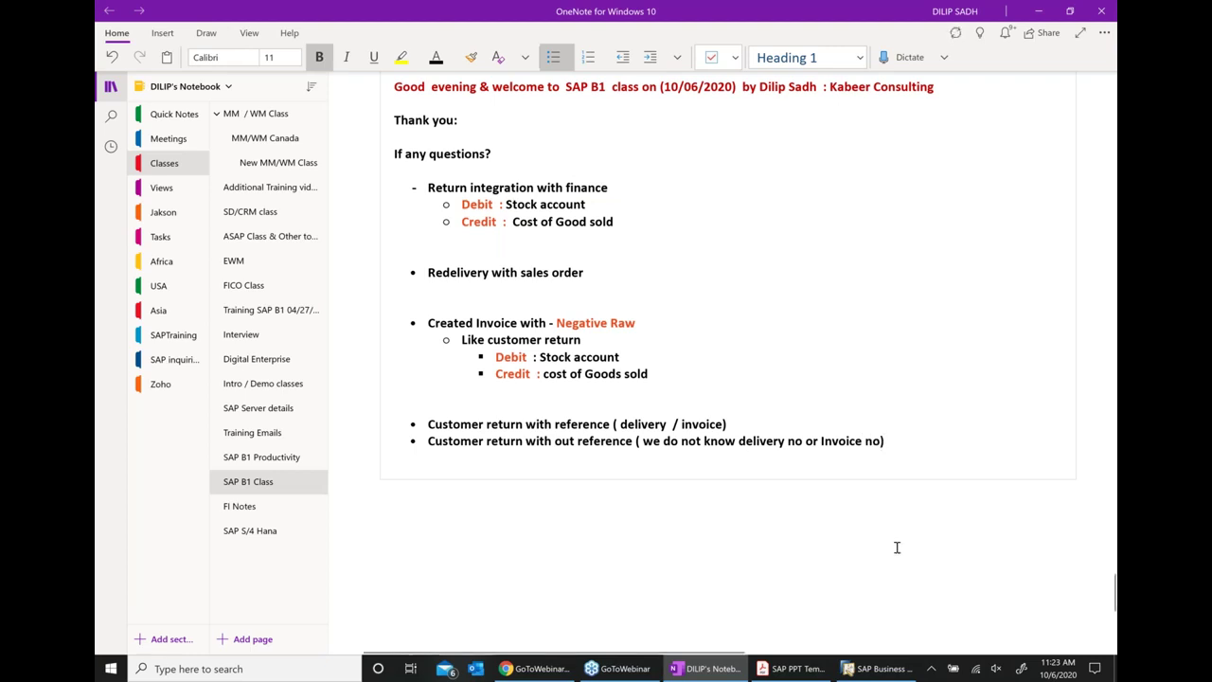
Step: Colour "with reference" and "with out reference" orange in the two customer return bullets
drag(526, 424, 616, 426)
click(685, 404)
drag(527, 441, 636, 441)
click(711, 420)
click(739, 561)
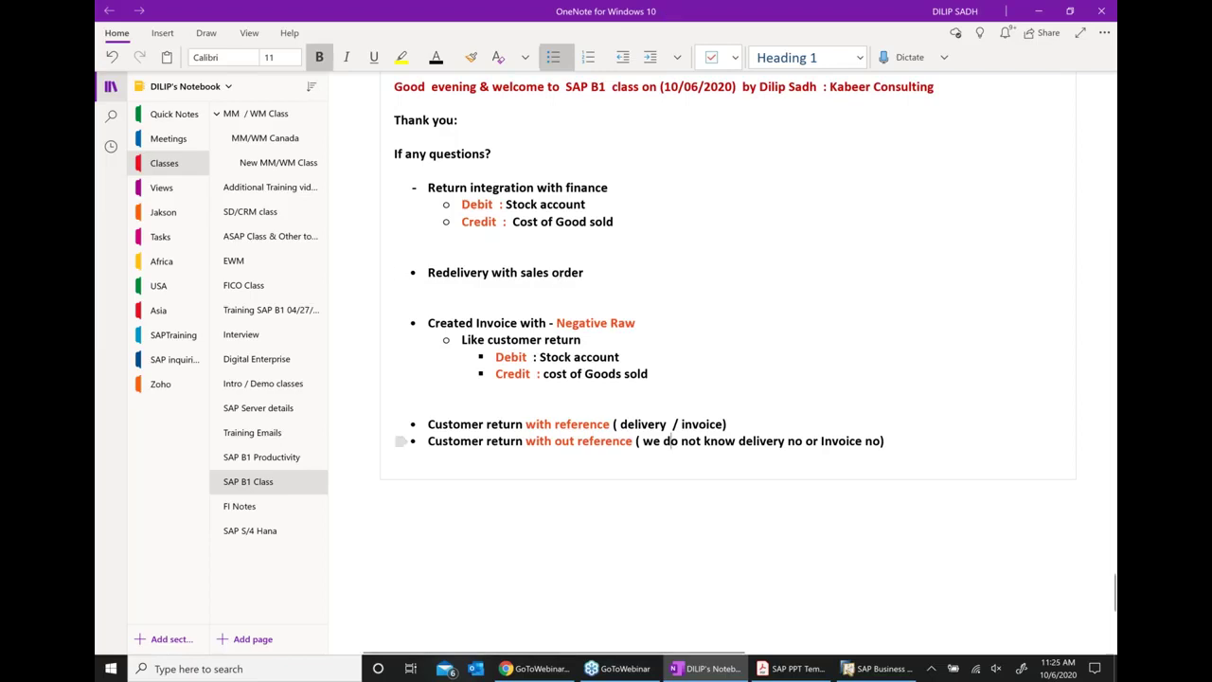
Step: Switch to SAP Business One and start a new Return Request for the customer Microchips
click(879, 668)
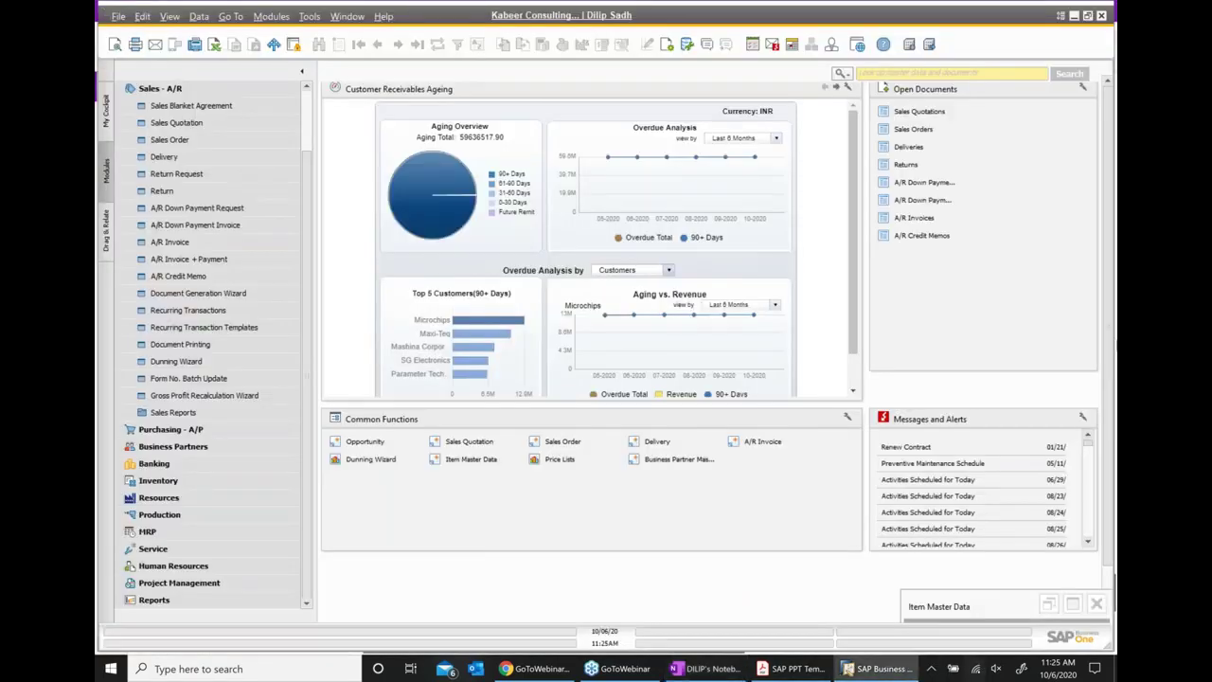
click(190, 183)
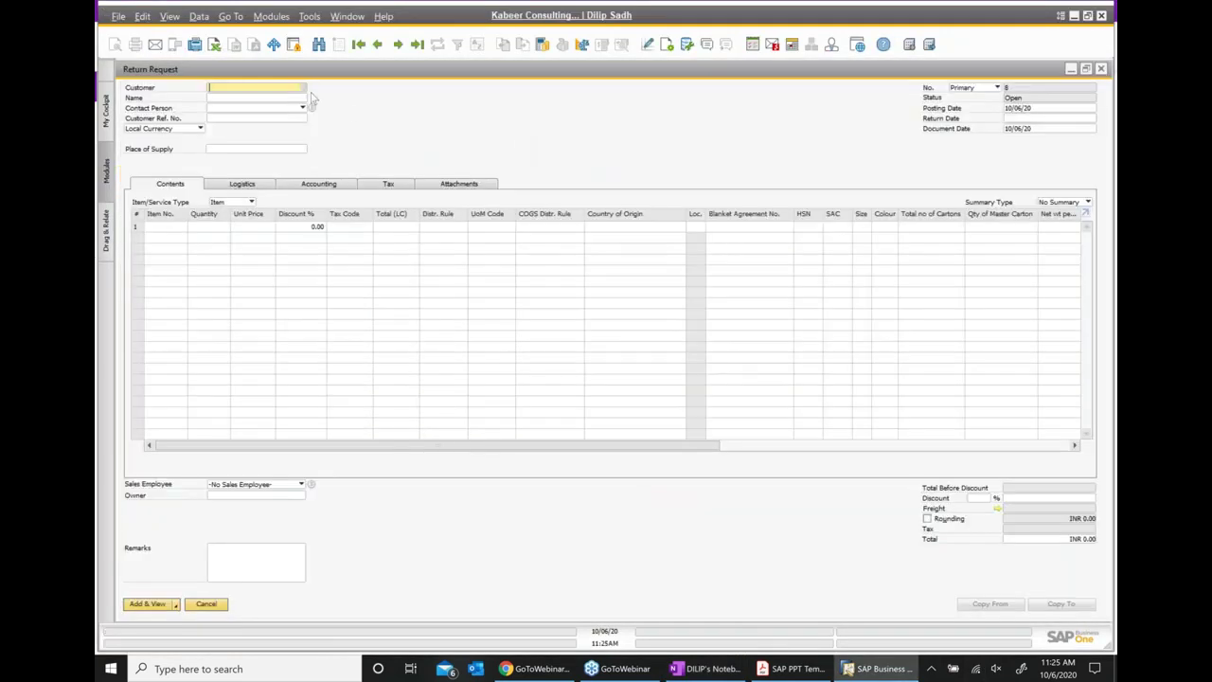
click(302, 88)
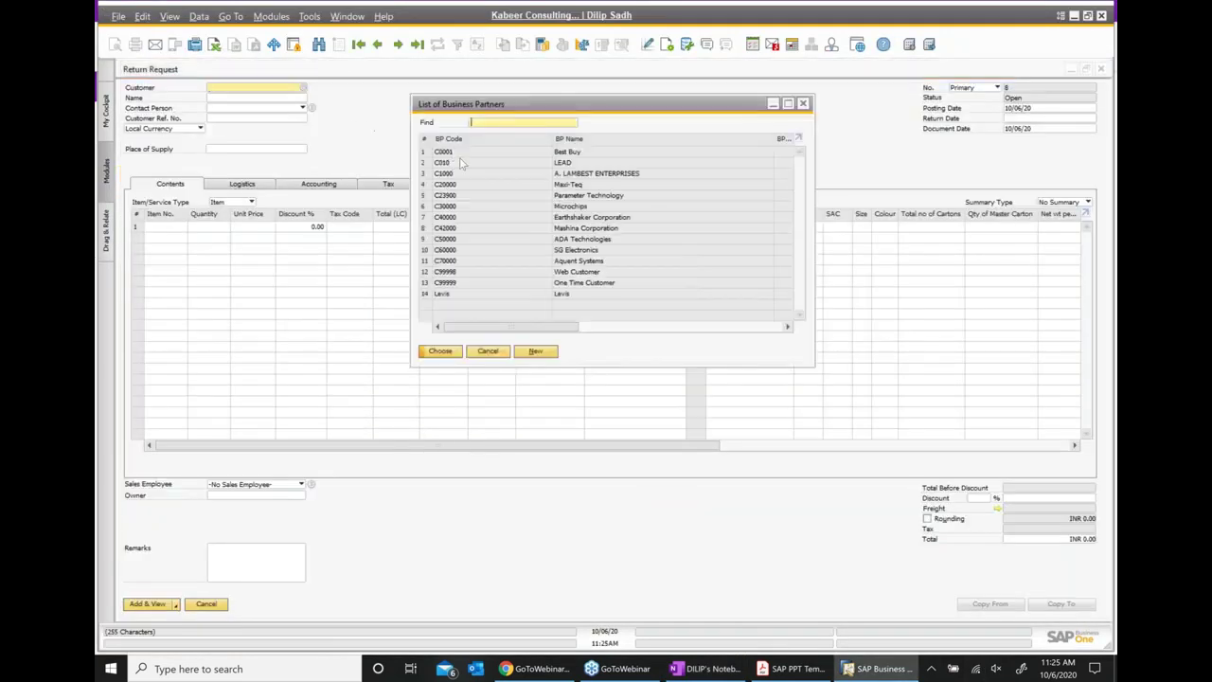
double_click(527, 206)
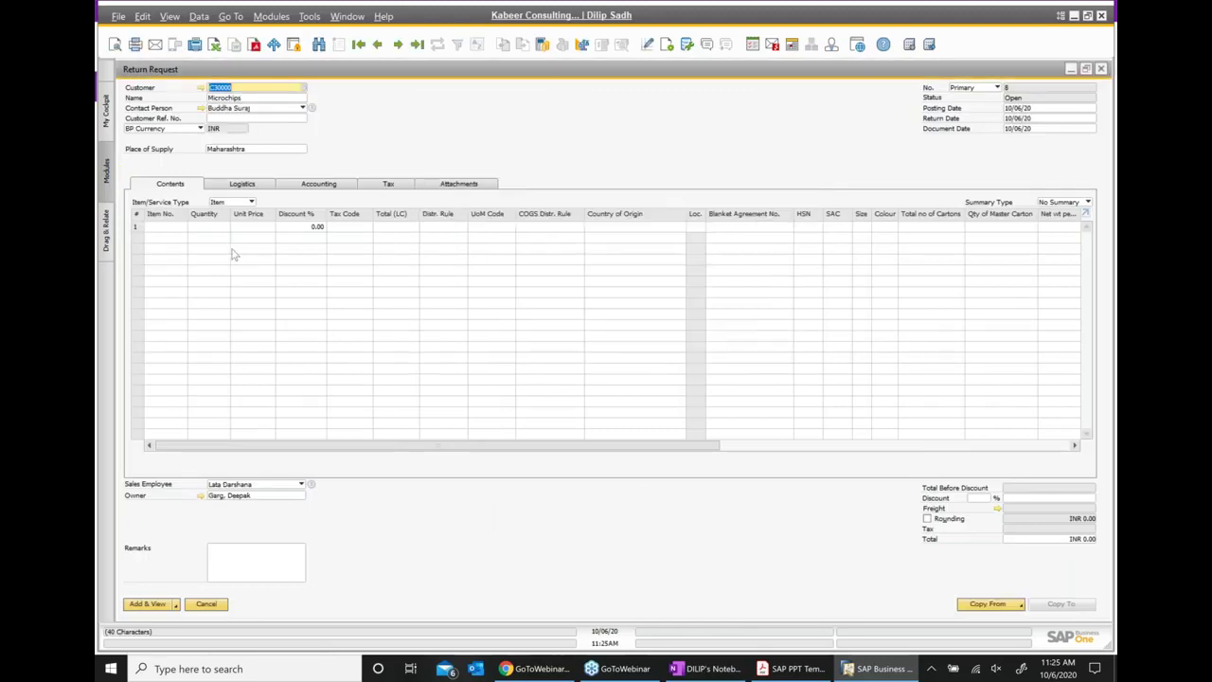
Step: Enter item FIG002 in the first row of the return request with a unit price of 2
text(fo)
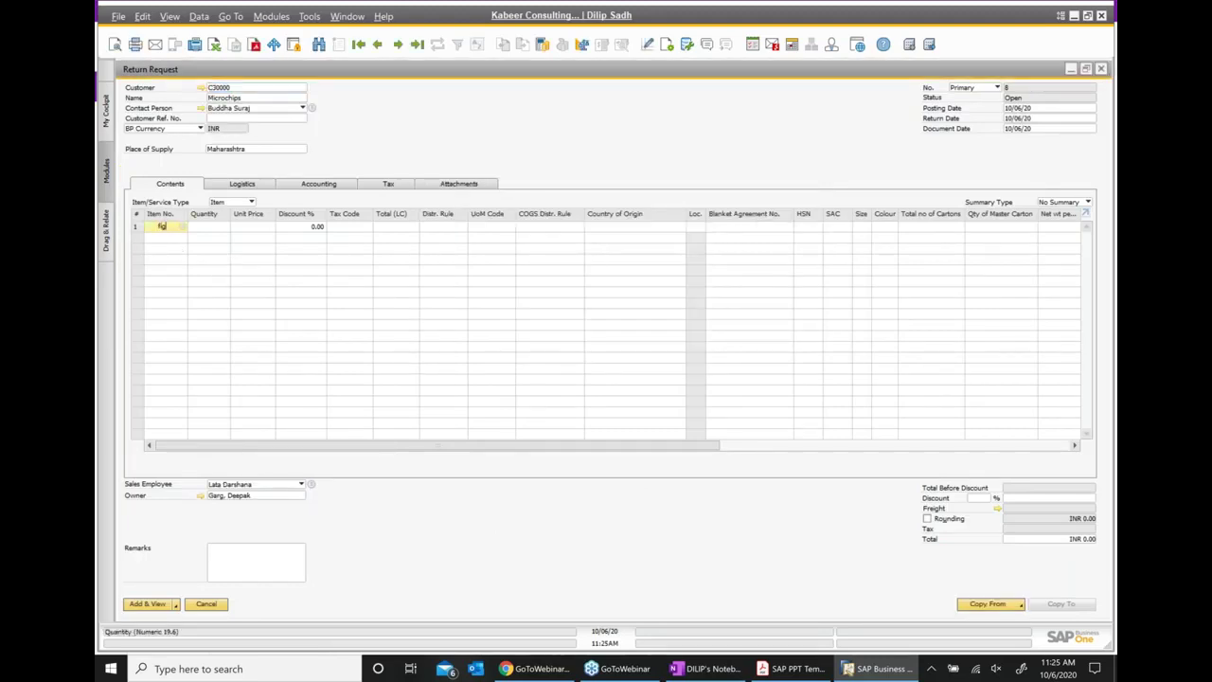
text(002)
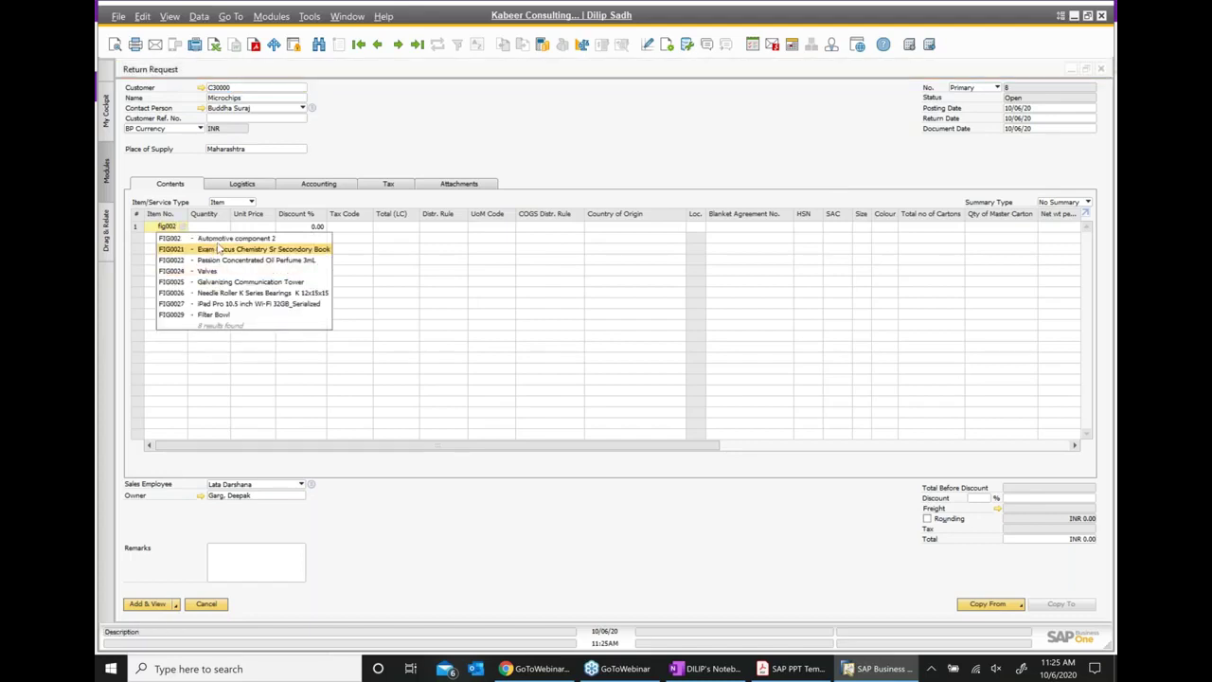
click(265, 239)
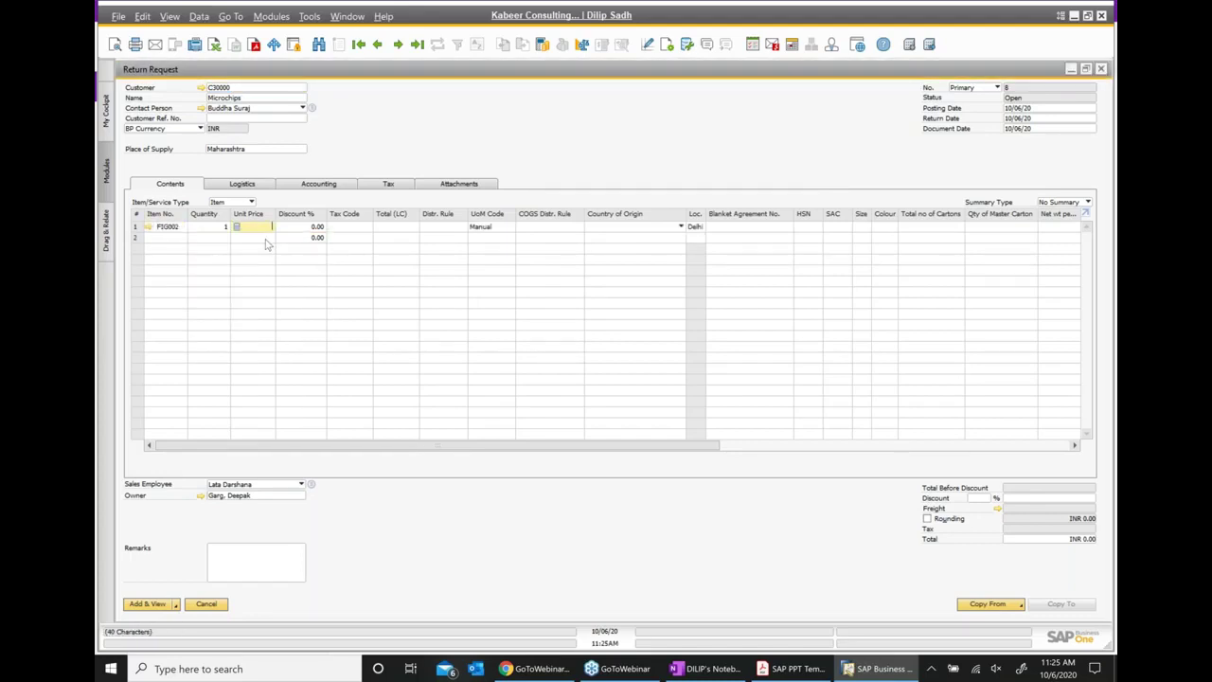
text(2)
click(289, 572)
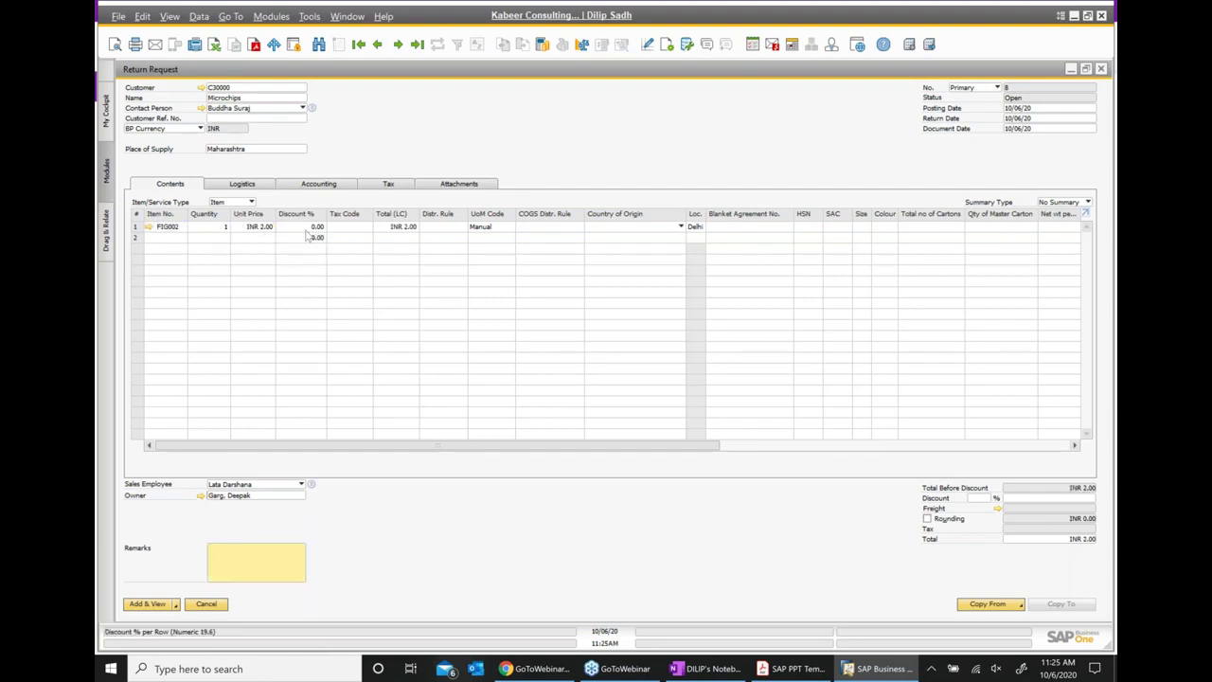
Step: Set the FIG002 row's unit price to 300 and quantity to 2, and add the return request
click(255, 227)
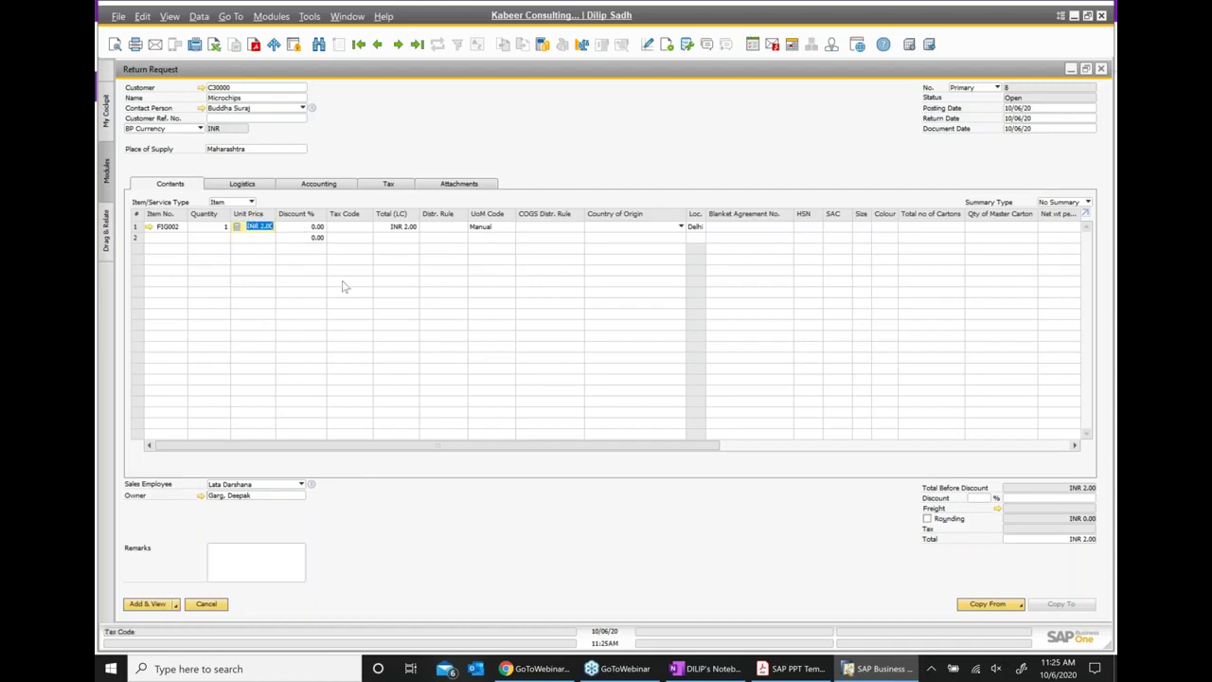
text(300)
click(220, 228)
text(2)
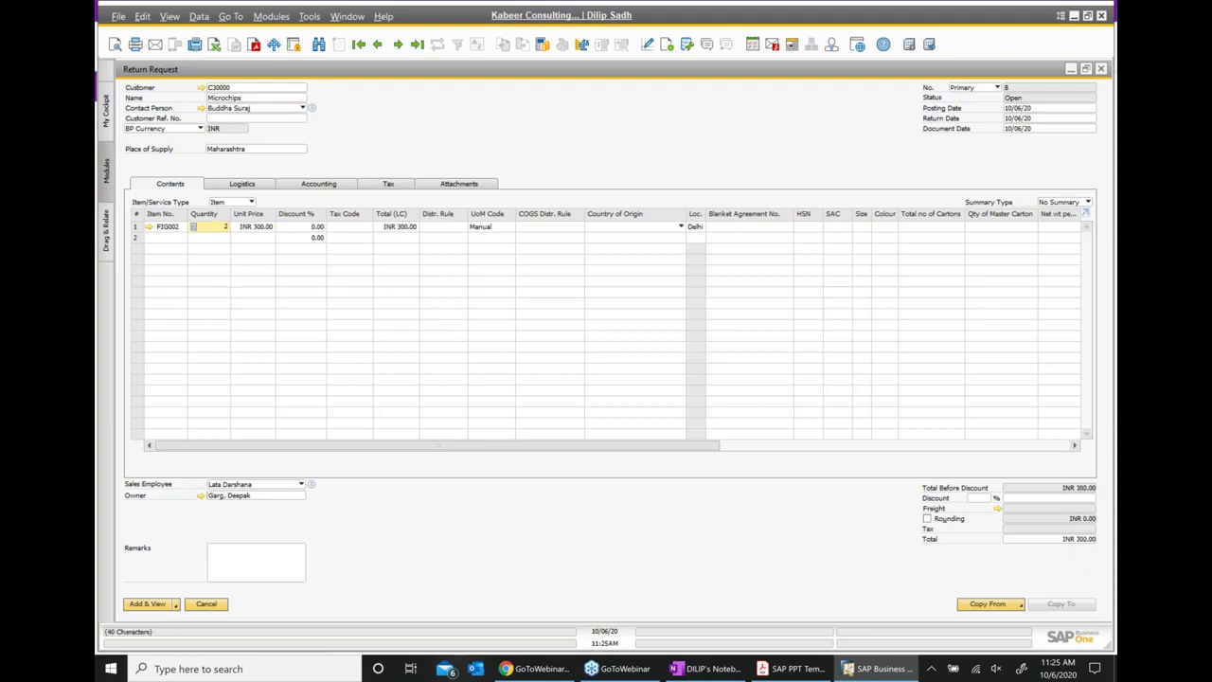
click(258, 564)
click(152, 604)
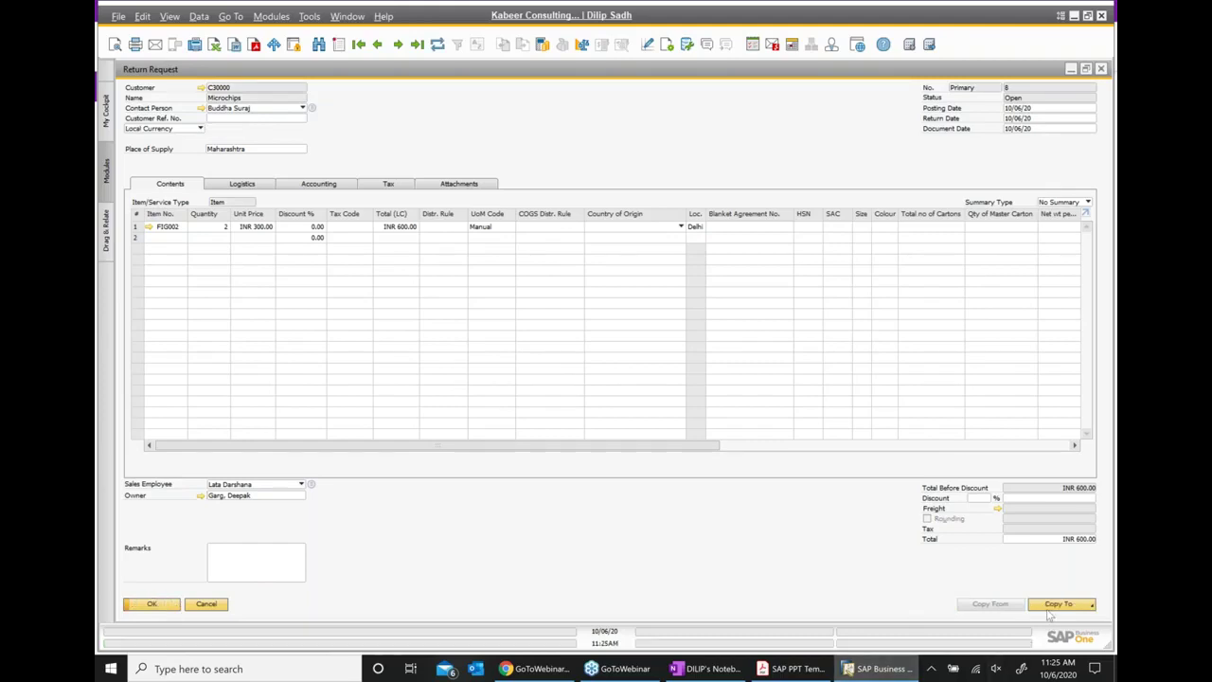
Step: Copy the return request to a Return and add that document
click(1049, 606)
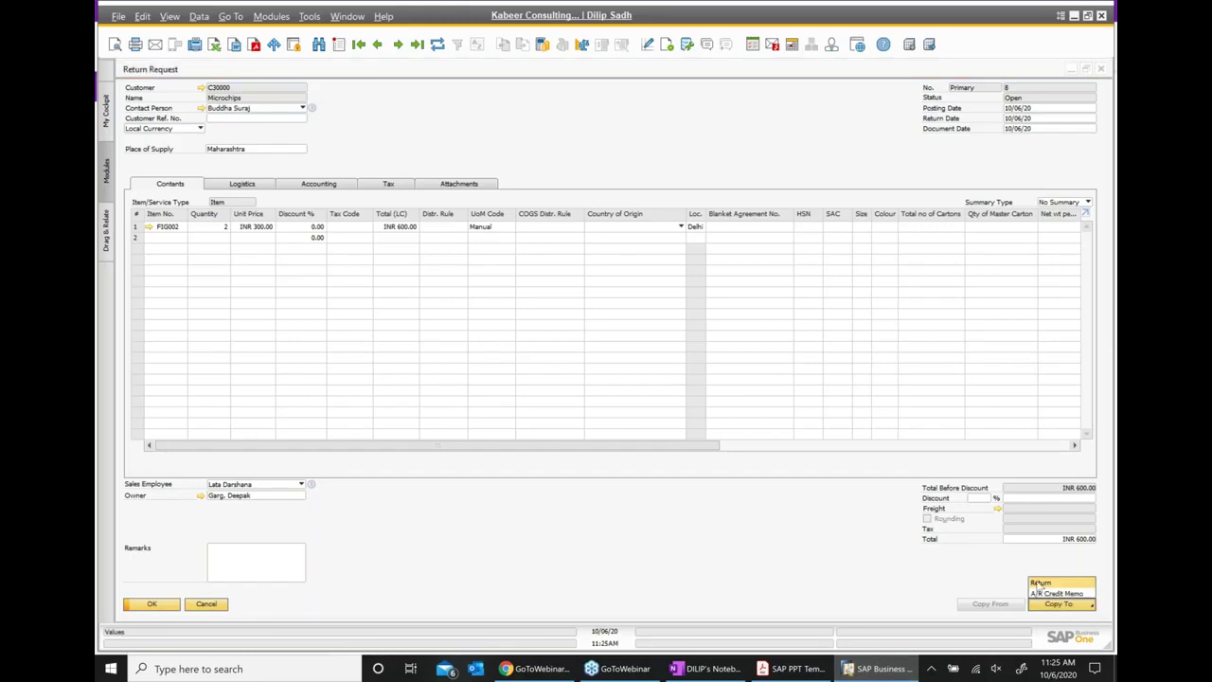
click(1040, 583)
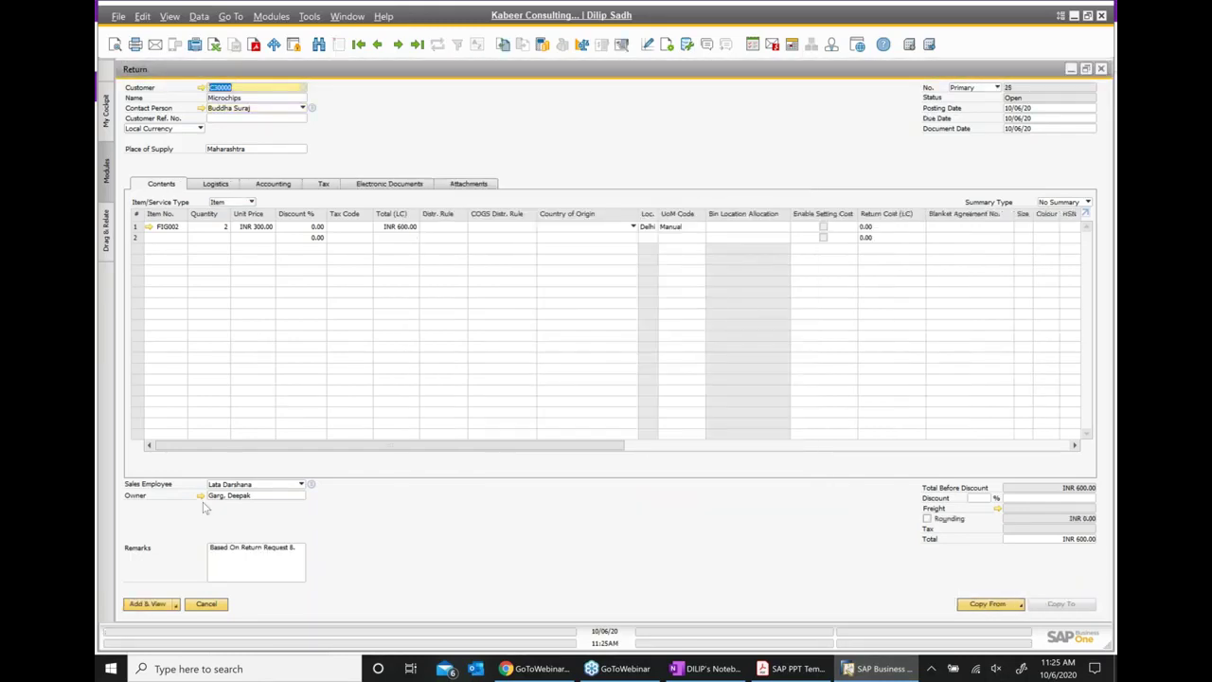
click(148, 604)
click(469, 349)
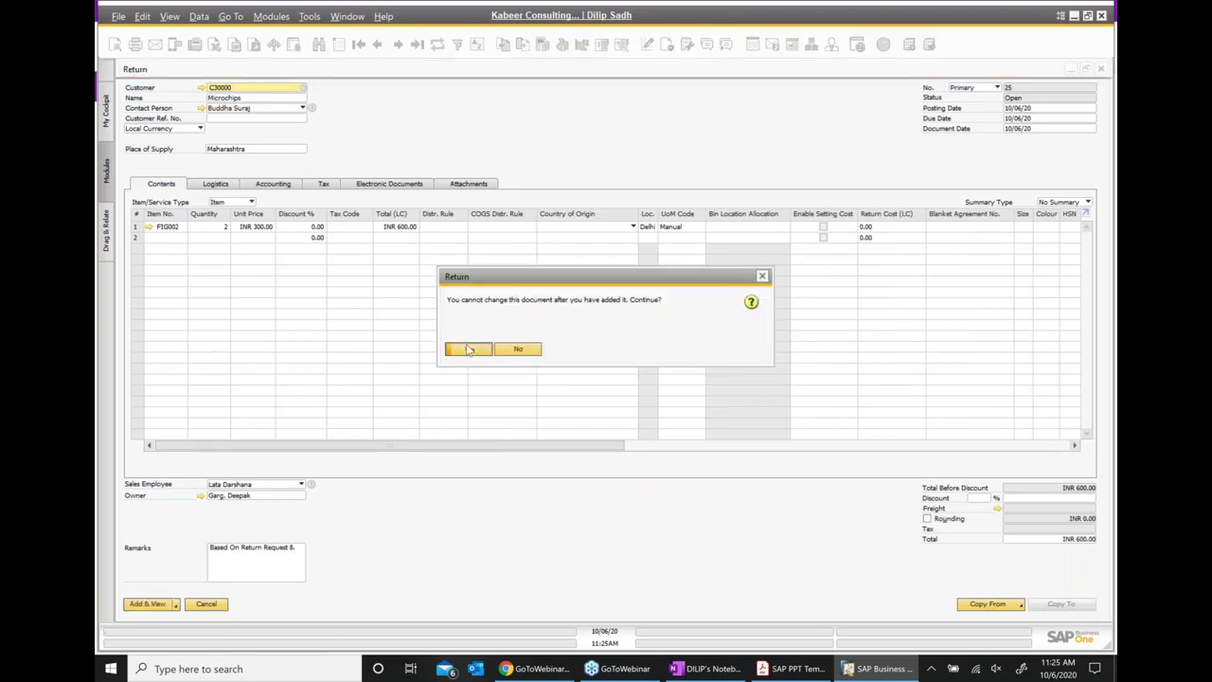
Step: Review the Return's relationship map, then close it together with the Return and Return Request documents
right_click(518, 147)
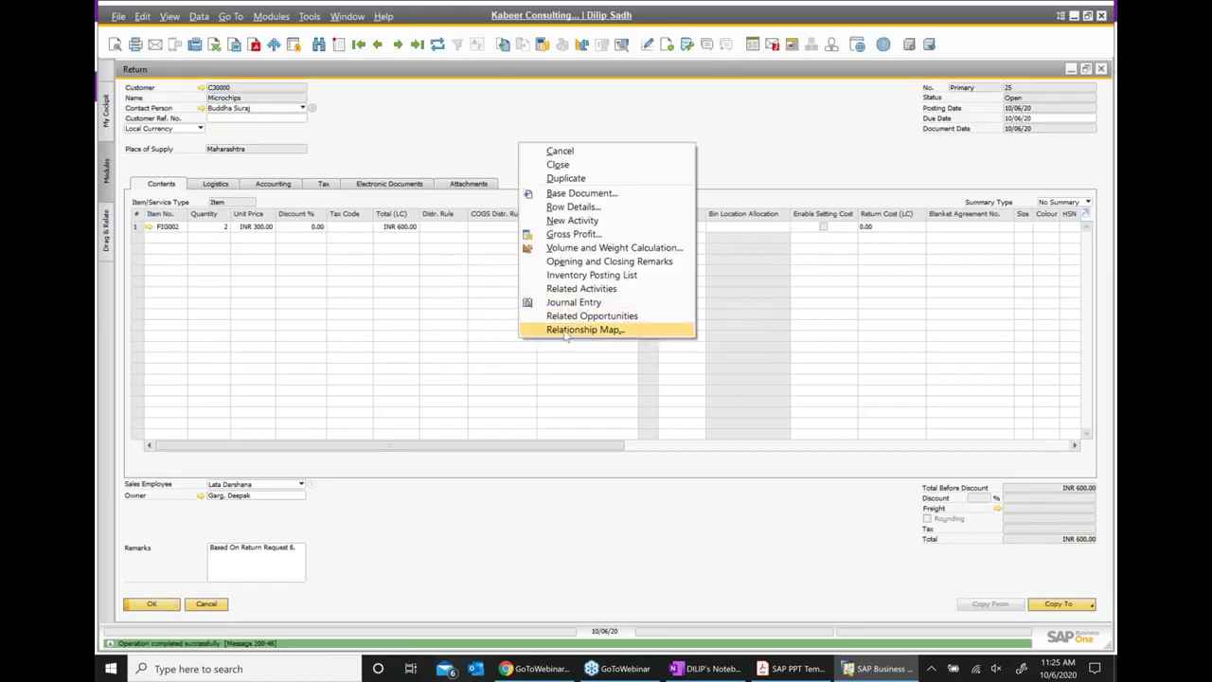
click(566, 337)
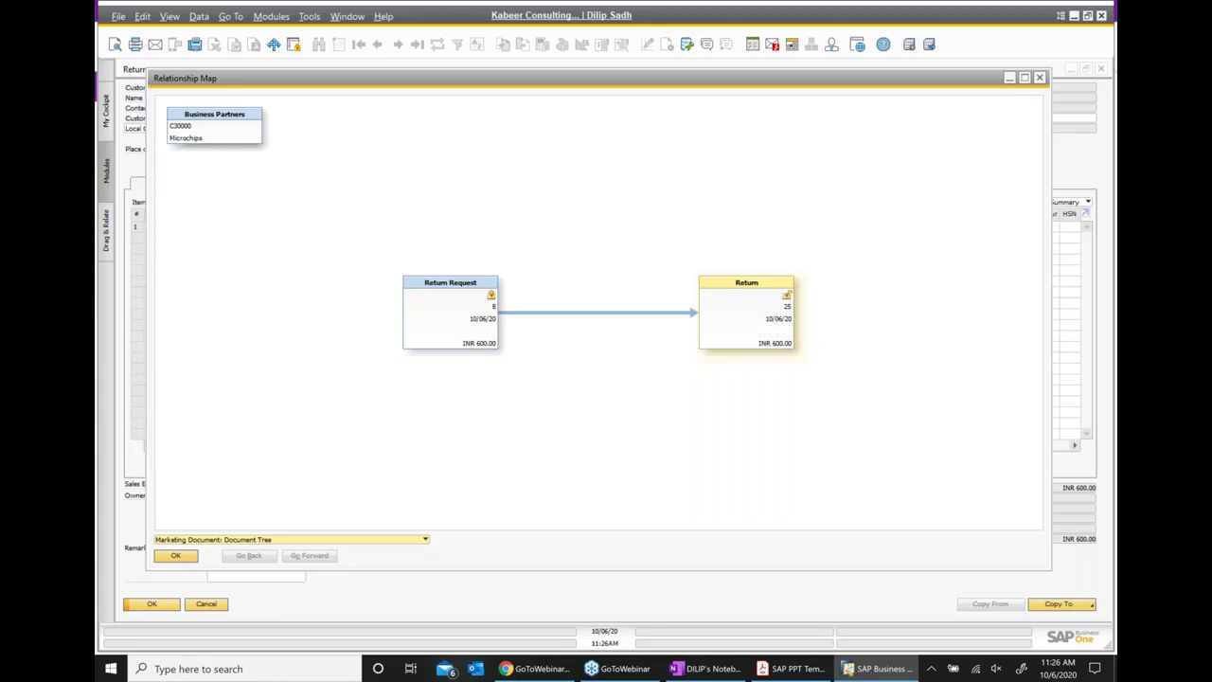
click(1040, 78)
click(1101, 69)
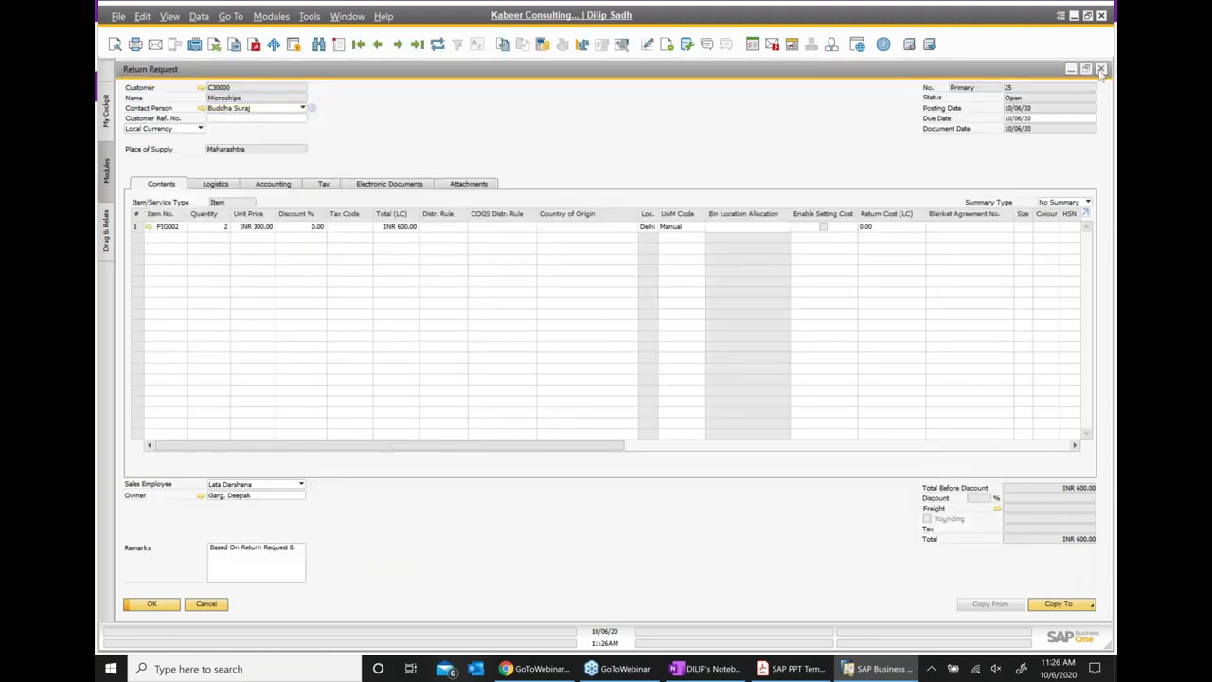
click(1101, 69)
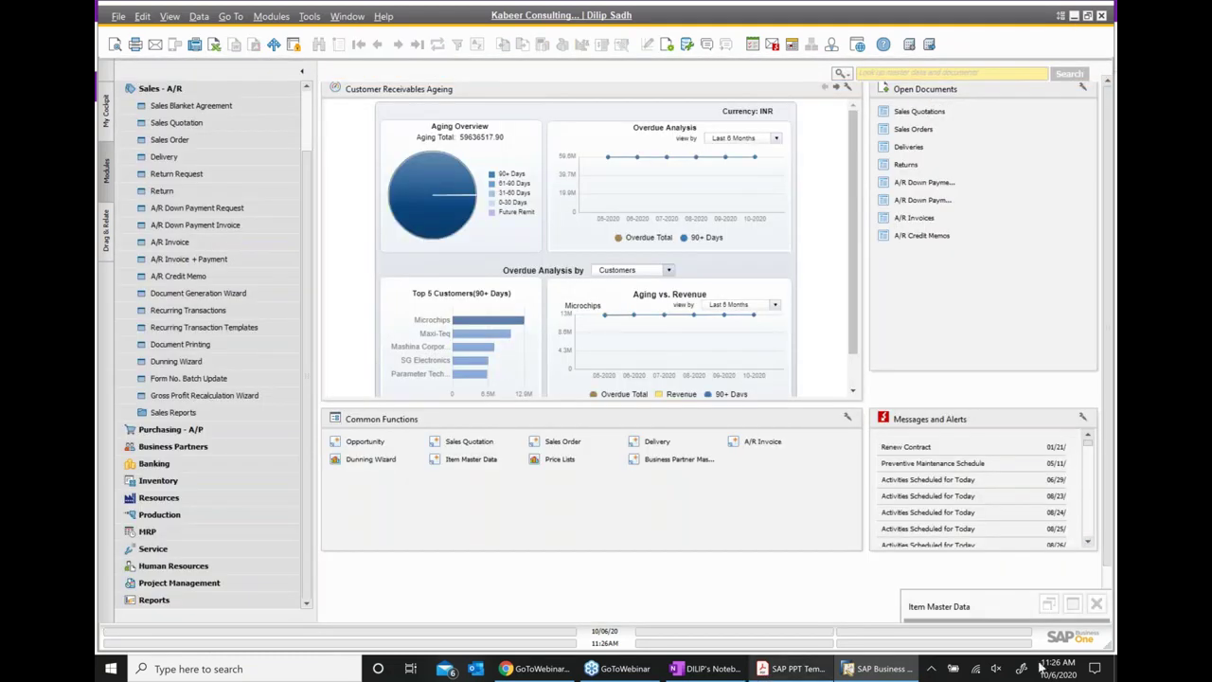
Step: Check the OneNote class notes, then switch to Acrobat Reader and advance the SAP PPT Template to the A/R Credit Memos title slide, page 238
click(729, 672)
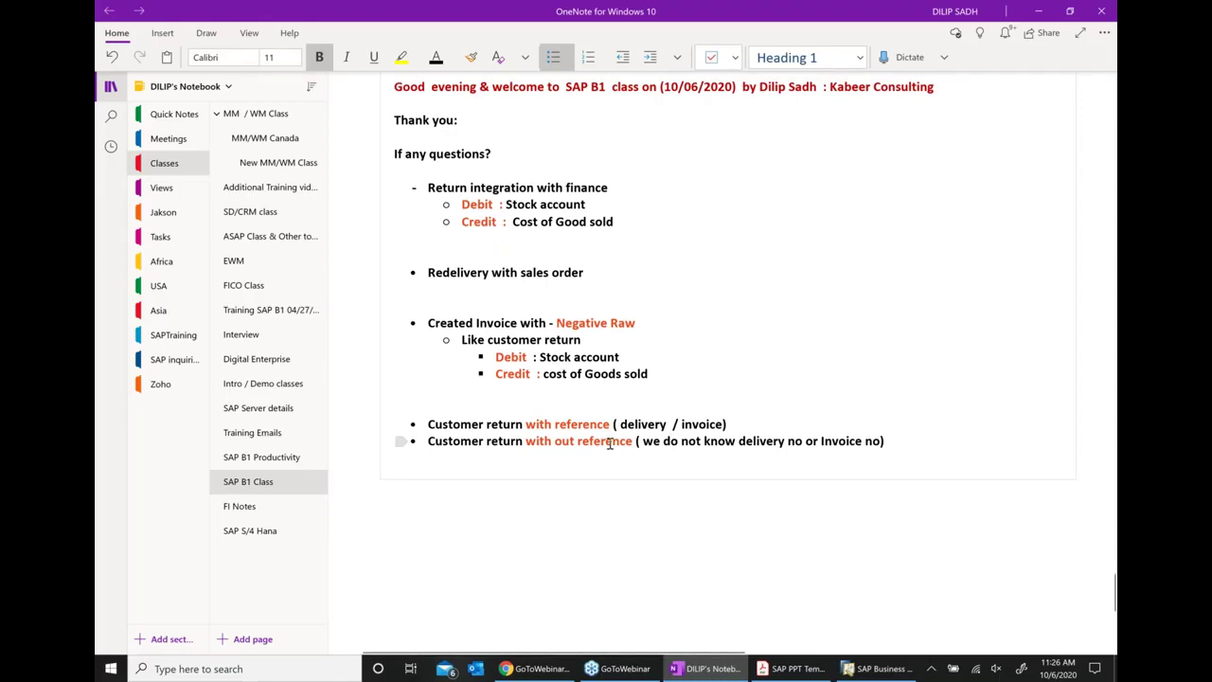
click(795, 669)
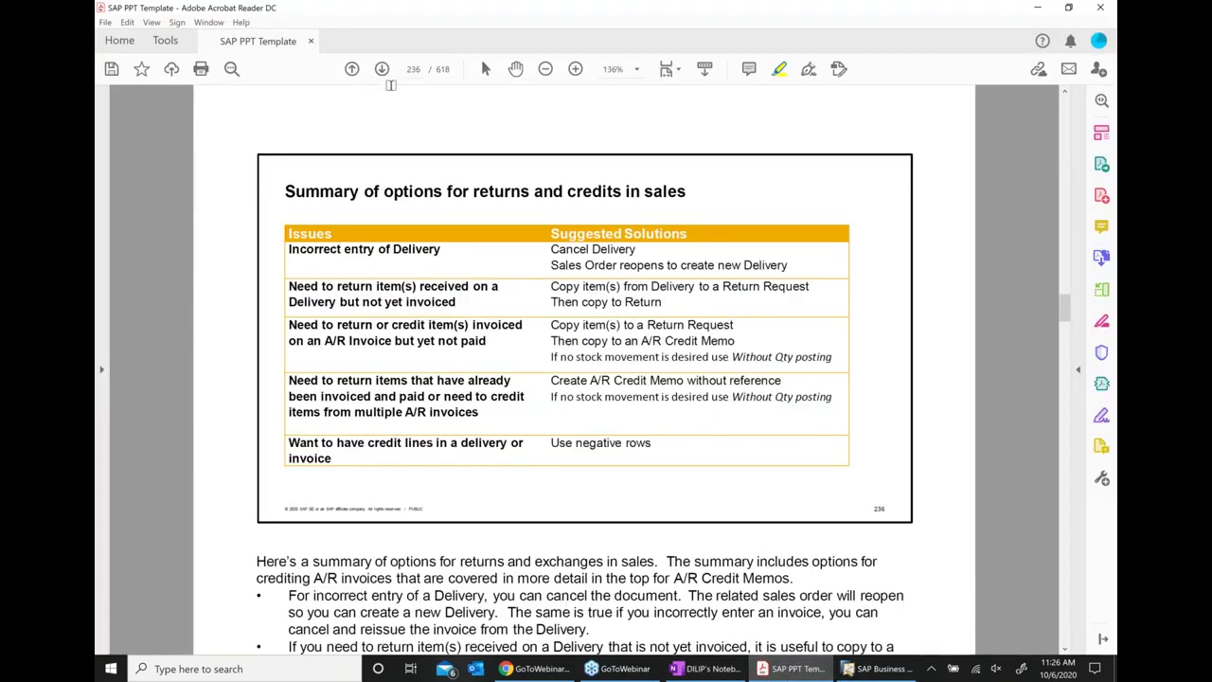
click(383, 72)
click(384, 73)
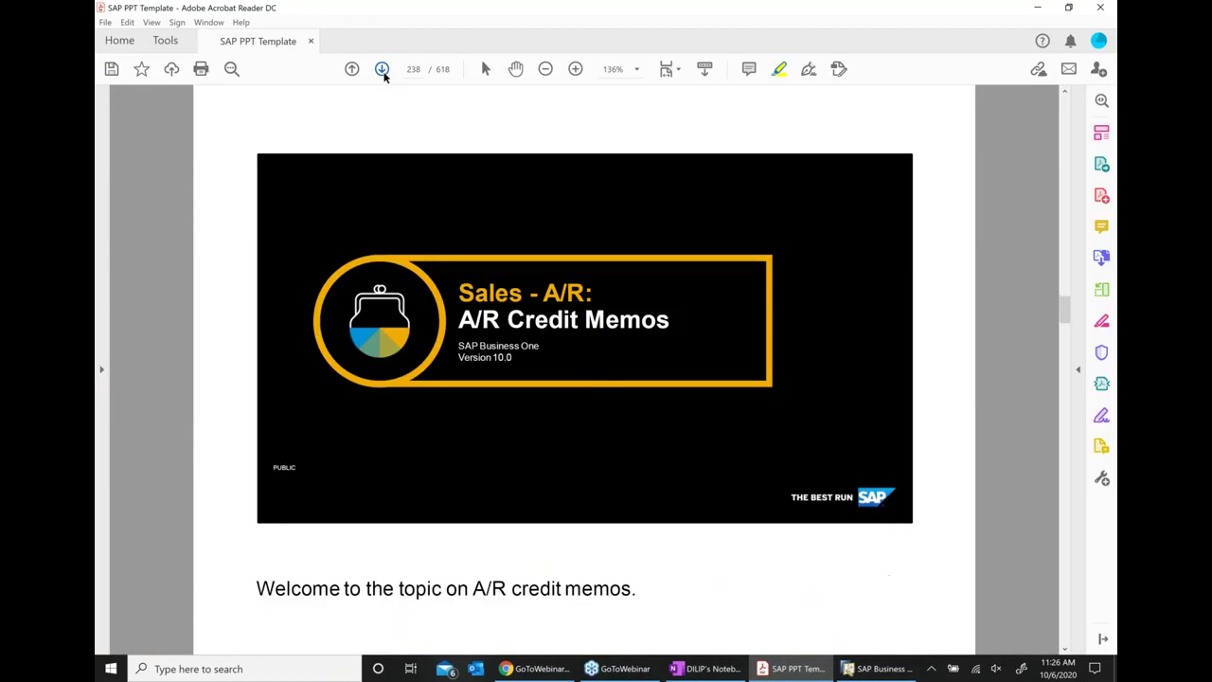
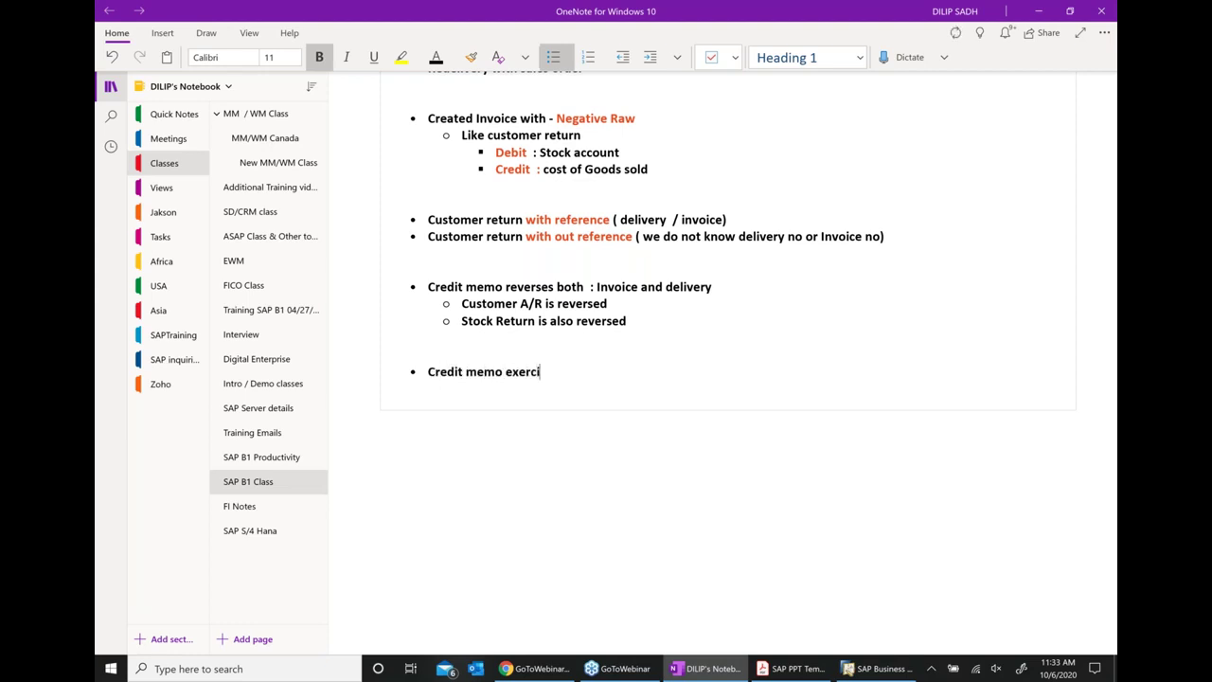
Step: Complete the bullet "Credit memo exercise" in the OneNote class notes and start an empty bullet below it
key(Return)
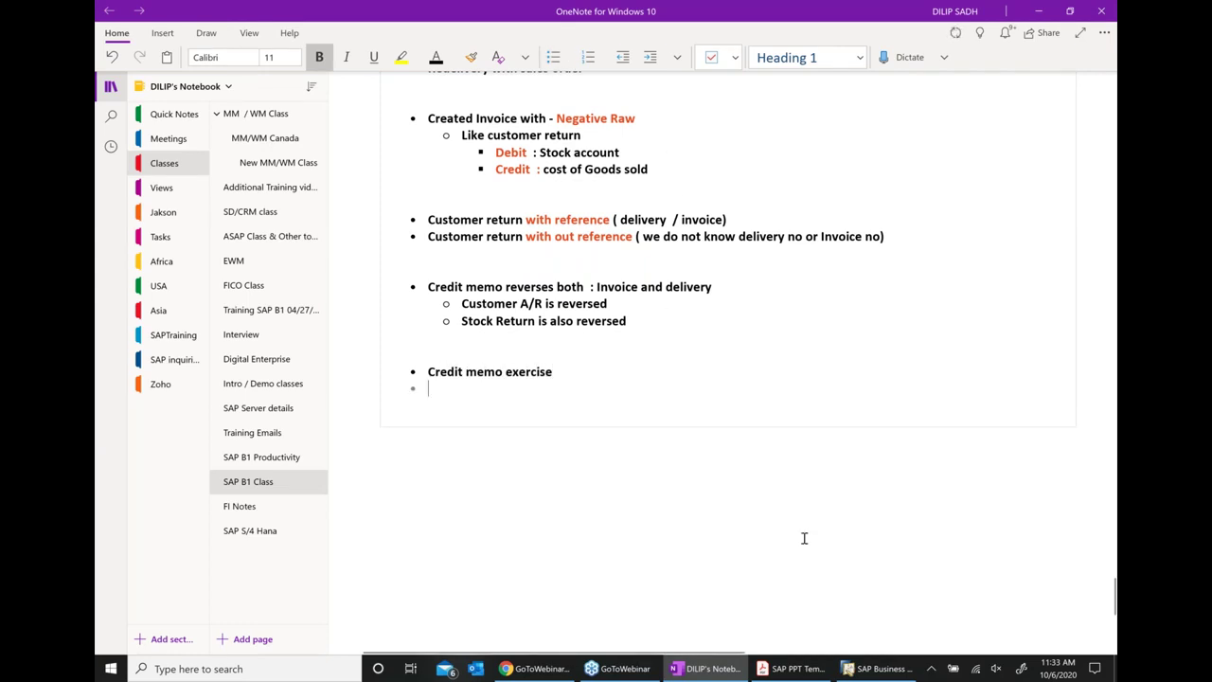
Step: Switch to SAP Business One and start a new Sales Quotation for the customer Microchips
click(881, 669)
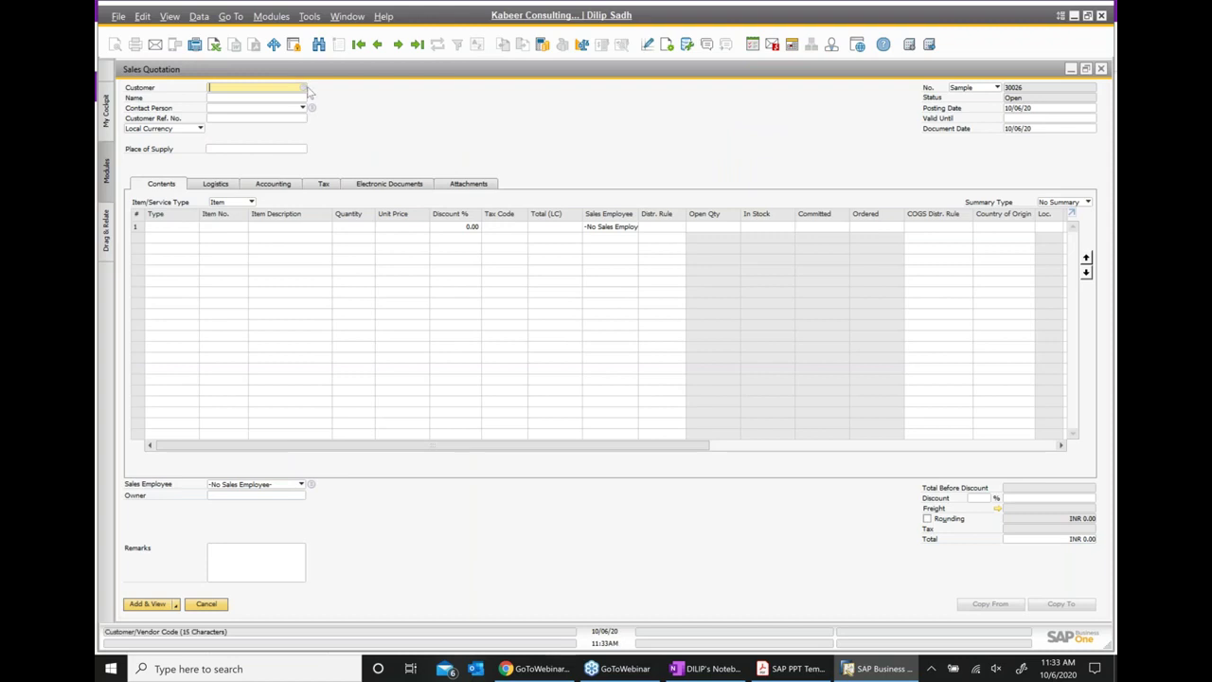
click(304, 88)
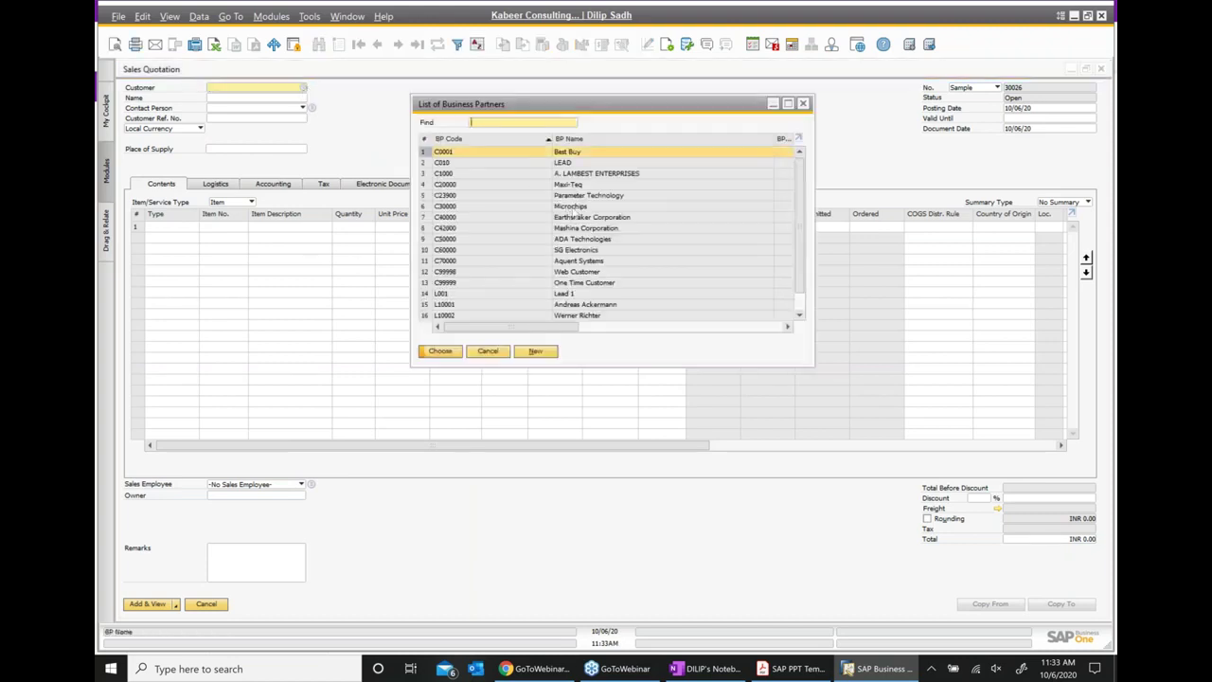
double_click(573, 207)
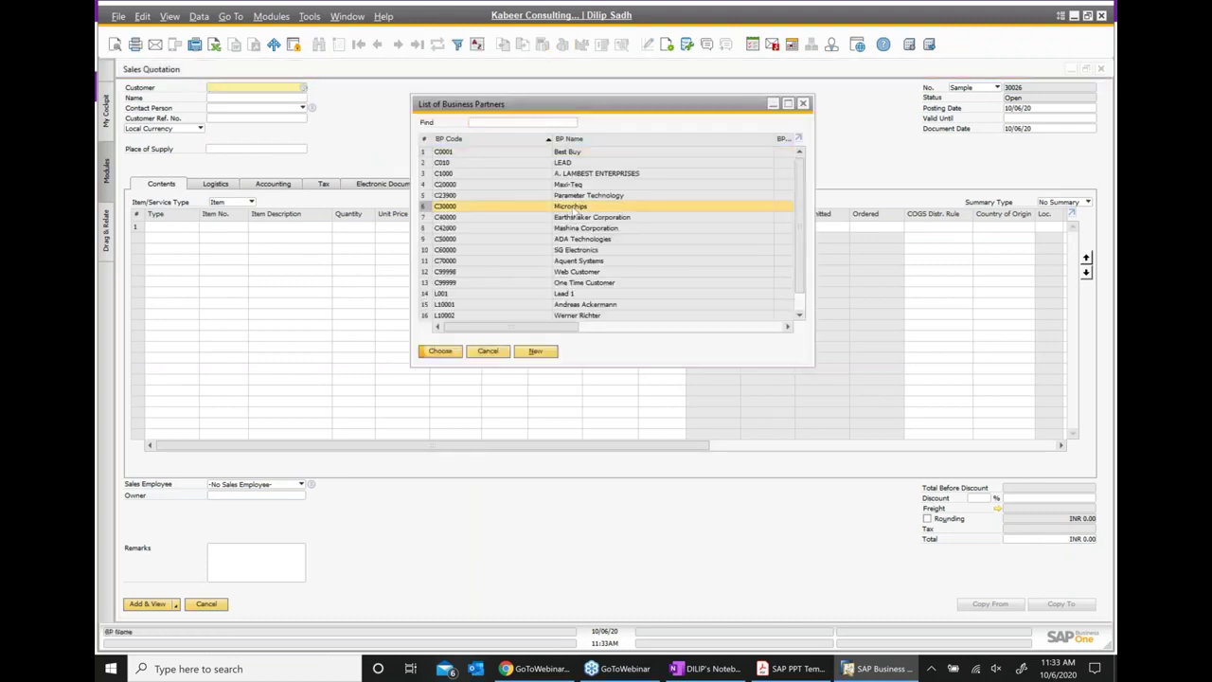
Step: Enter item FIG002, Automotive component 2, with quantity 10 and unit price 300, and add the quotation
click(214, 228)
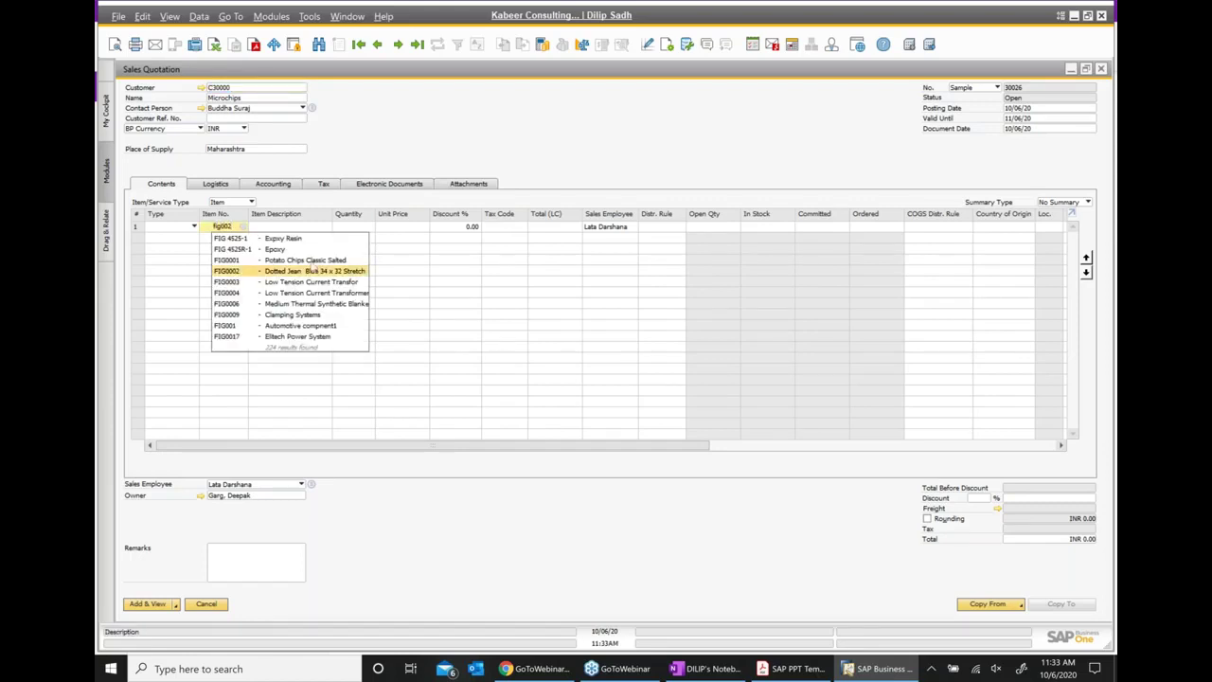
click(332, 240)
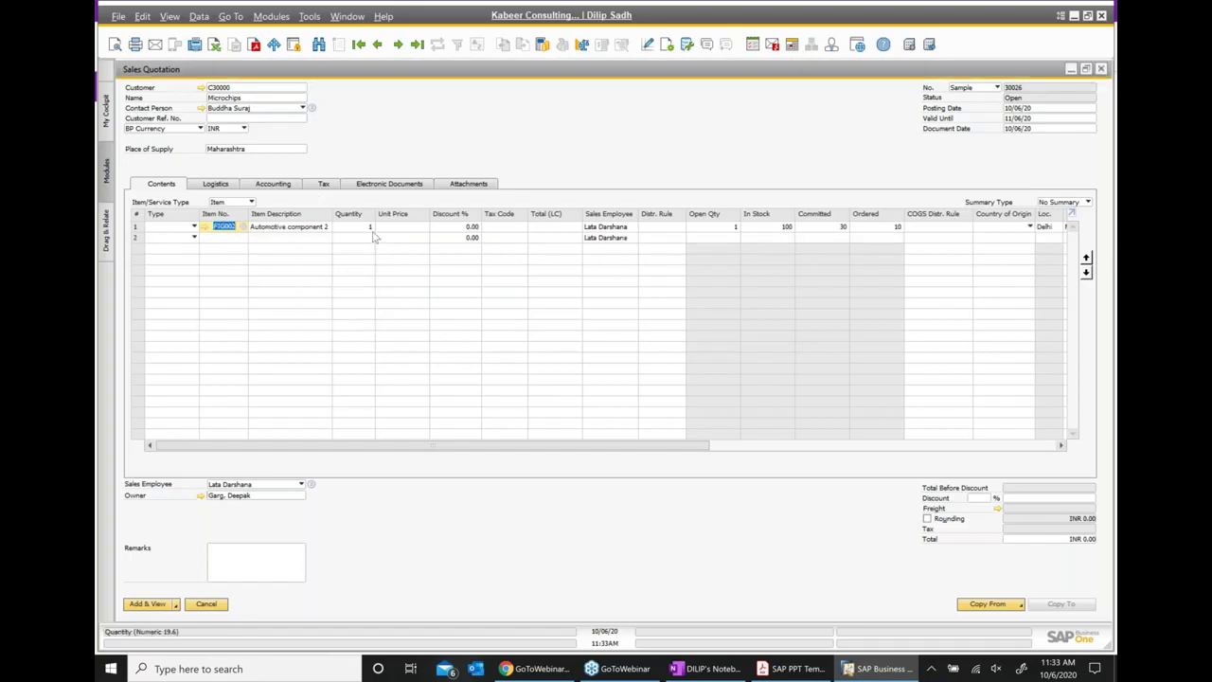
click(371, 231)
text(10)
click(402, 227)
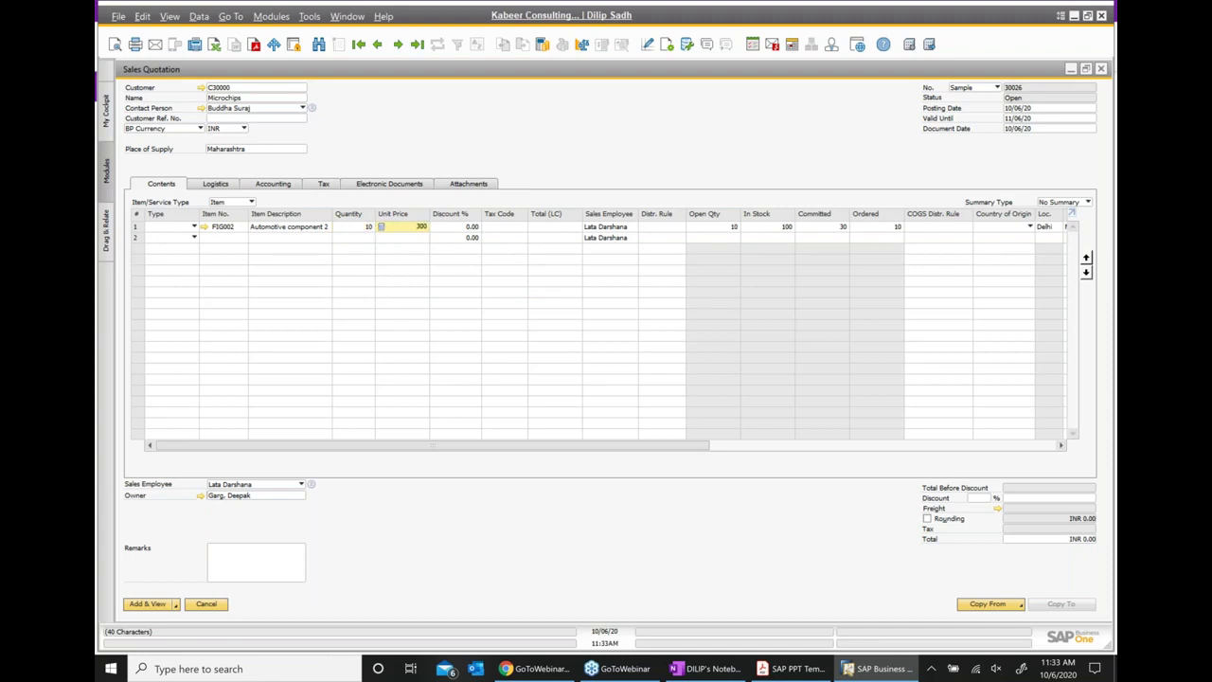
click(152, 604)
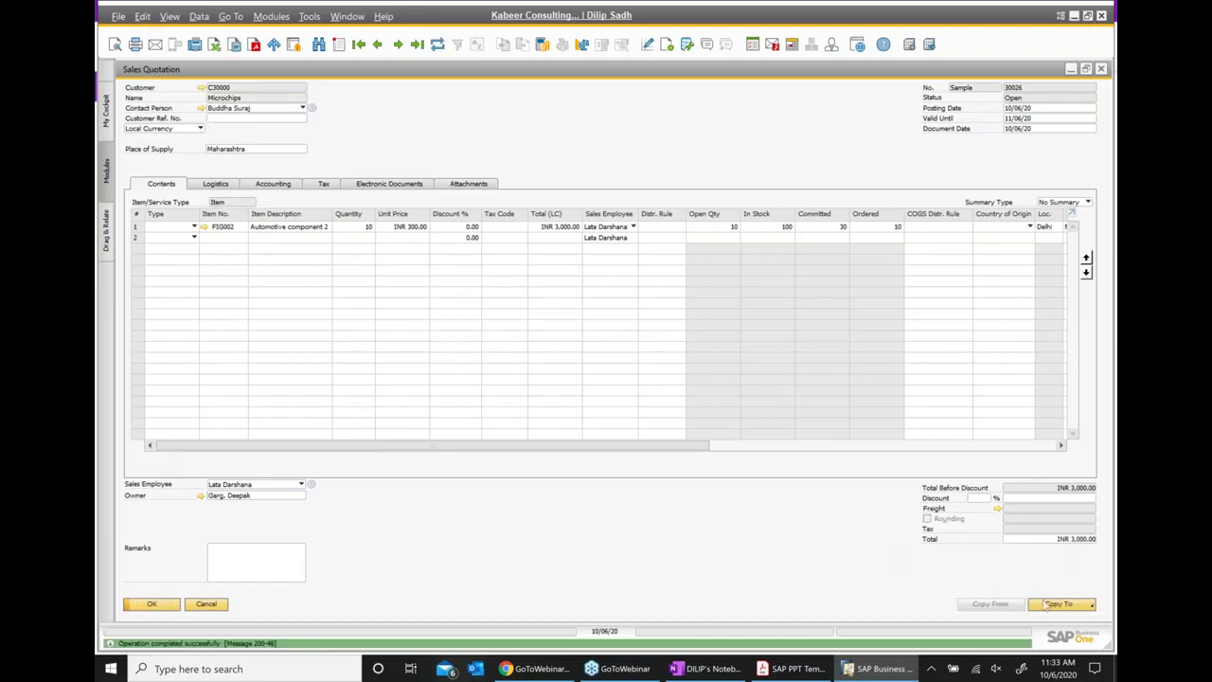
Step: Copy the quotation to a Sales Order, set the delivery date to 10/06/20, and add the order
click(1059, 604)
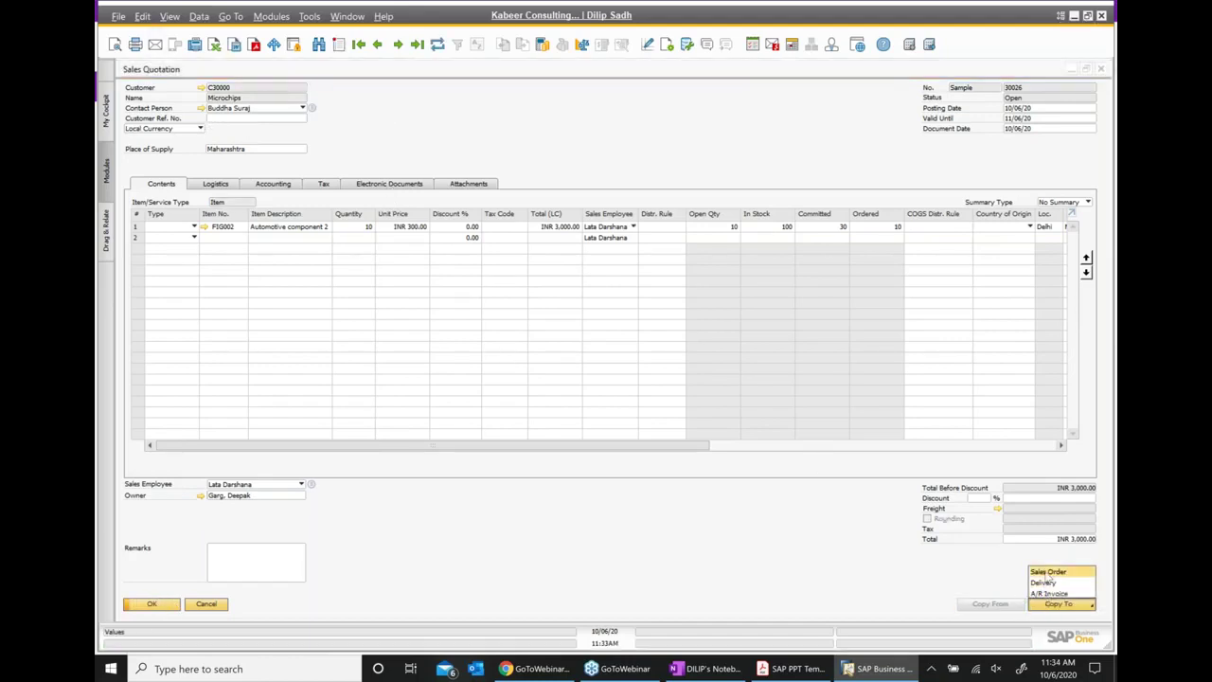
click(1049, 593)
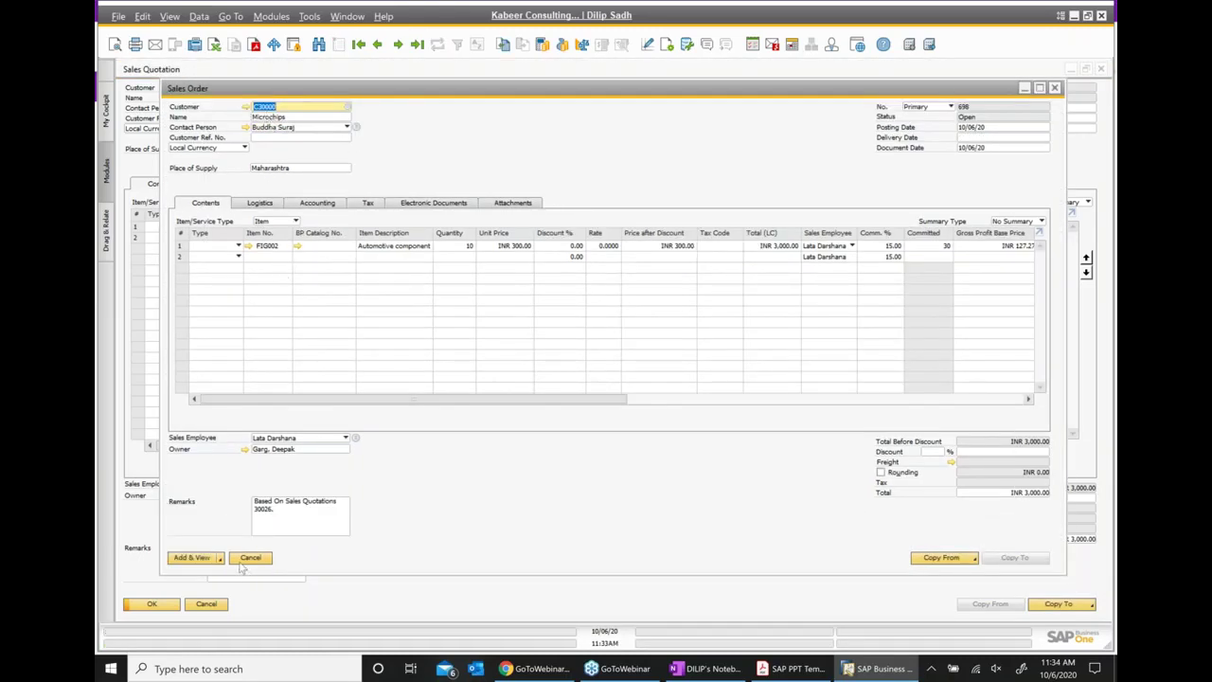
click(196, 558)
click(1045, 139)
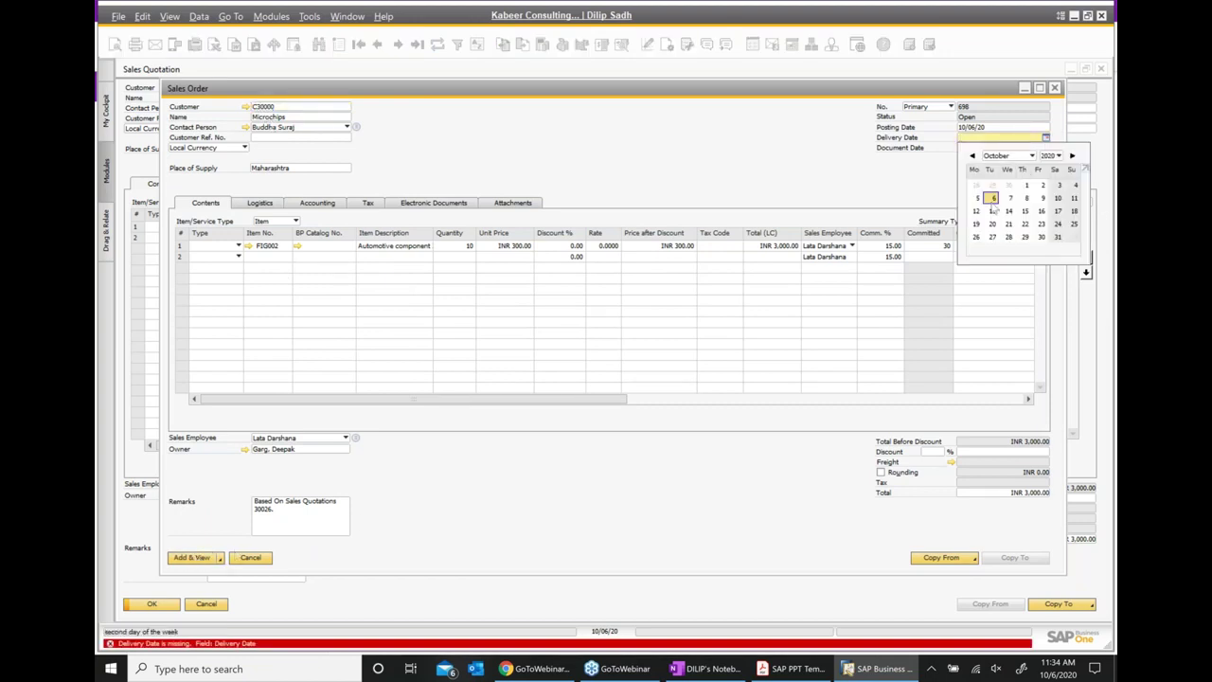
click(991, 198)
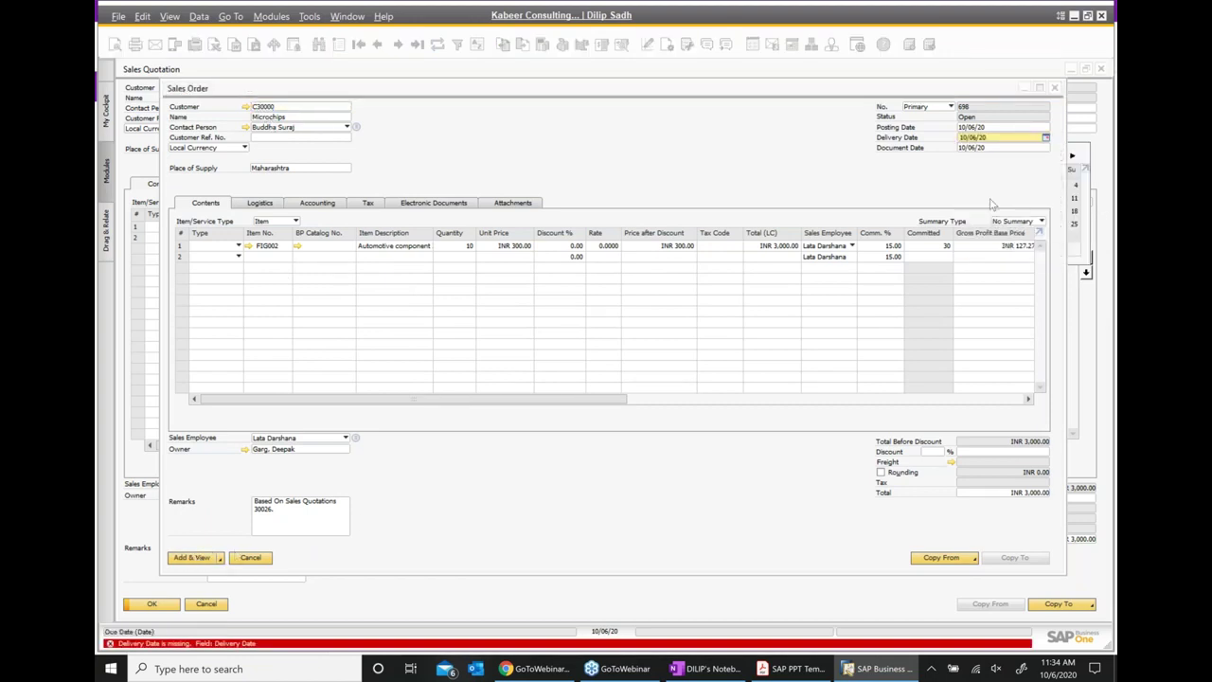
click(194, 559)
click(468, 367)
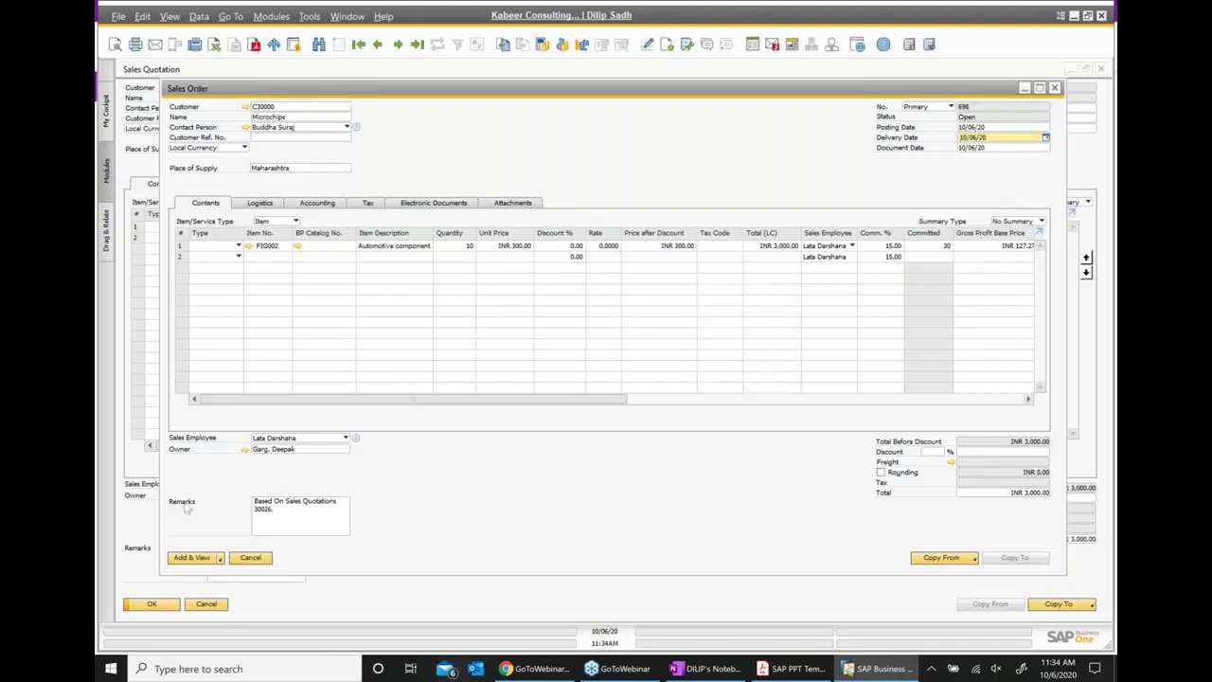
click(195, 558)
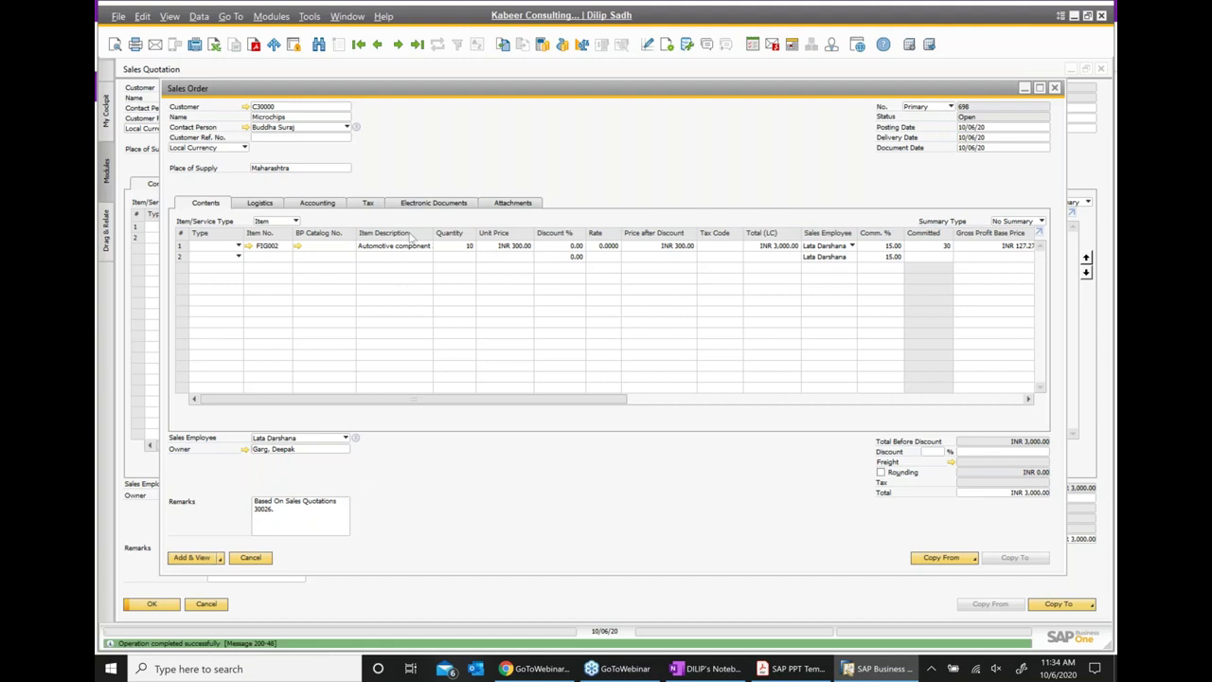
Step: View the Relationship Map of the sales order and close it
right_click(583, 161)
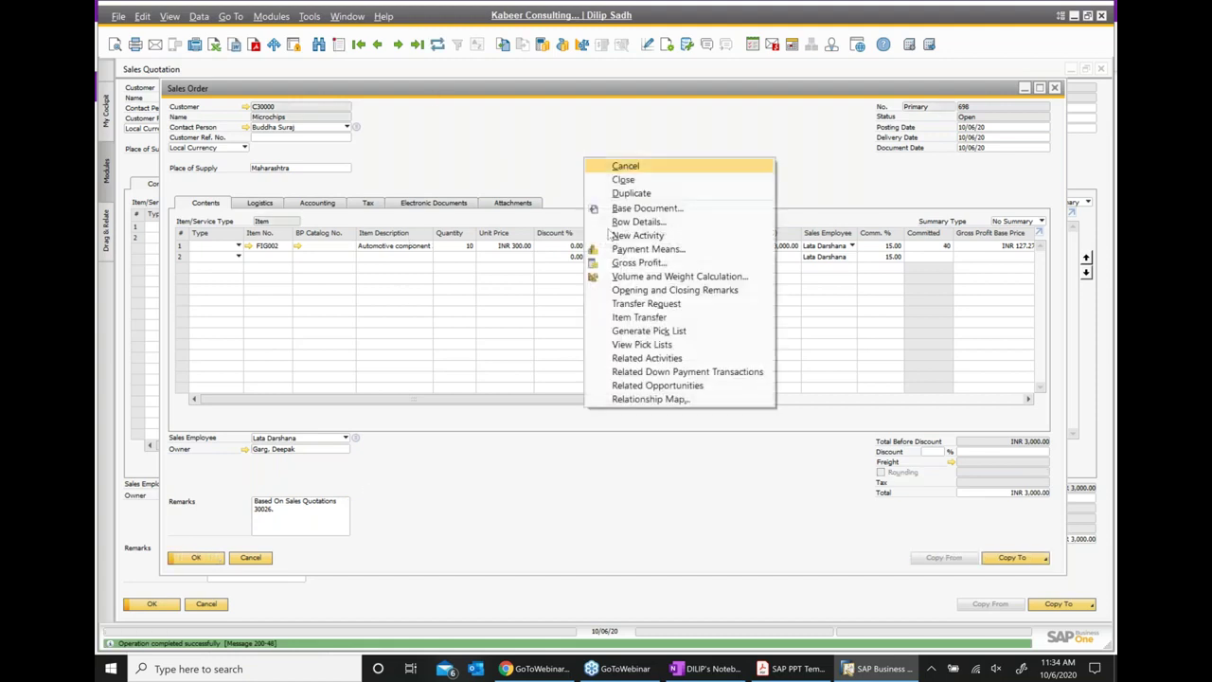
click(644, 399)
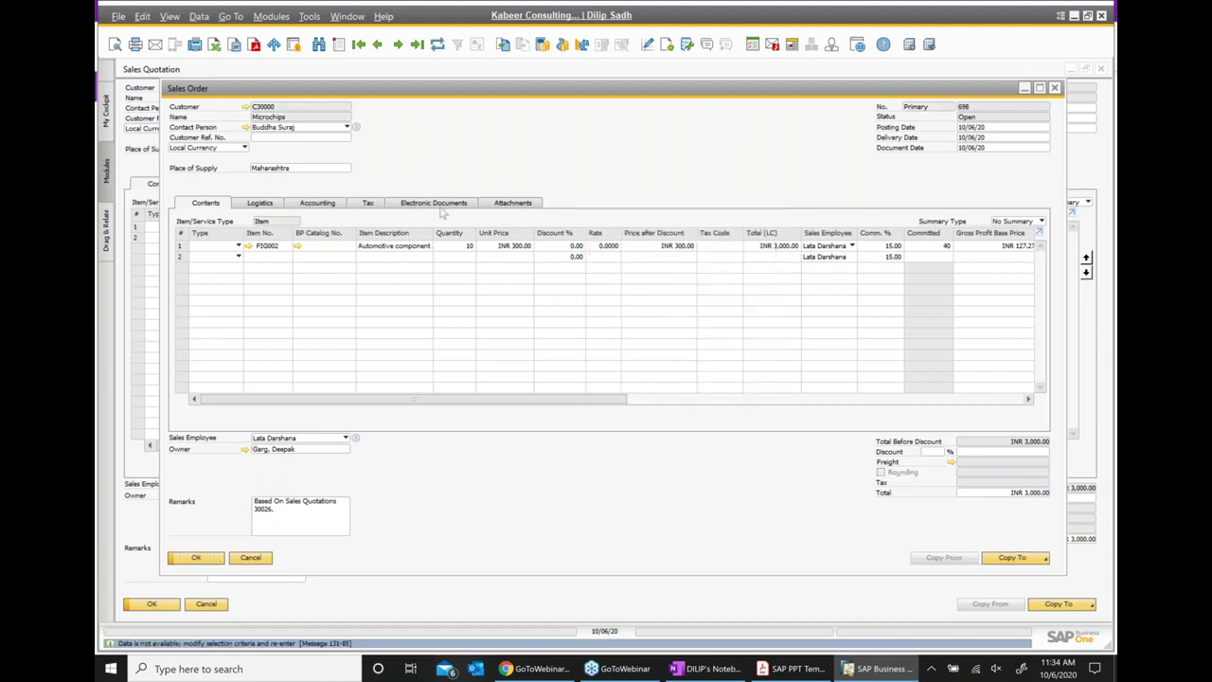
right_click(575, 164)
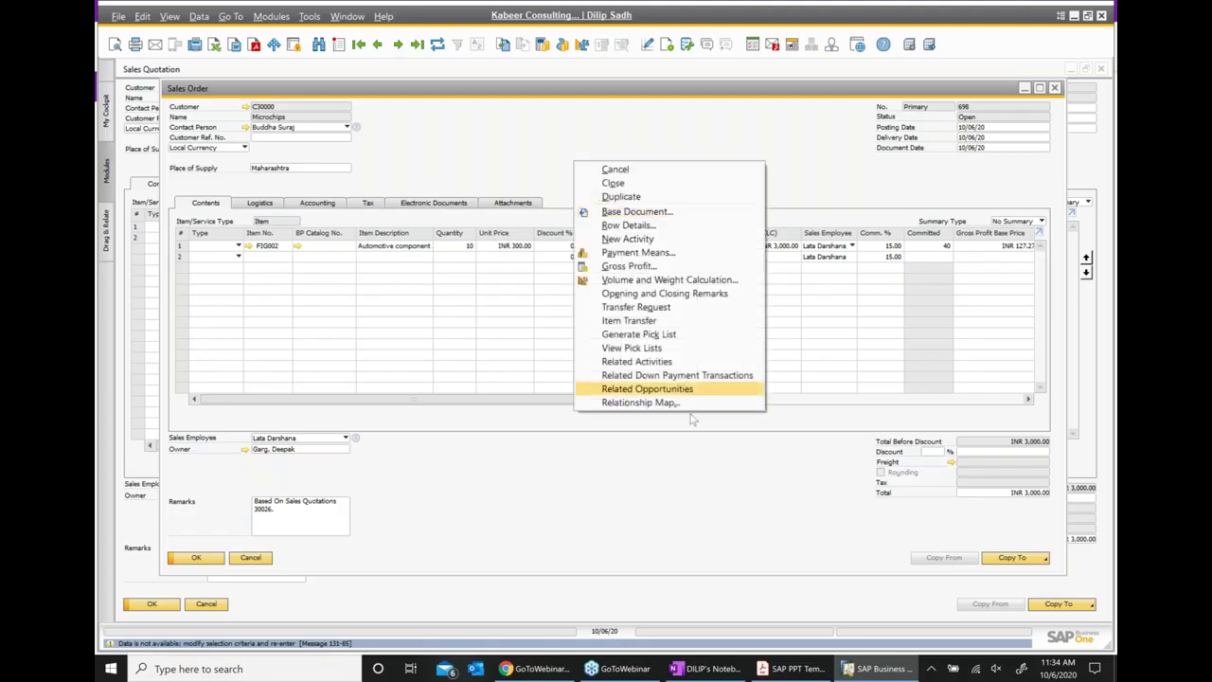
click(675, 404)
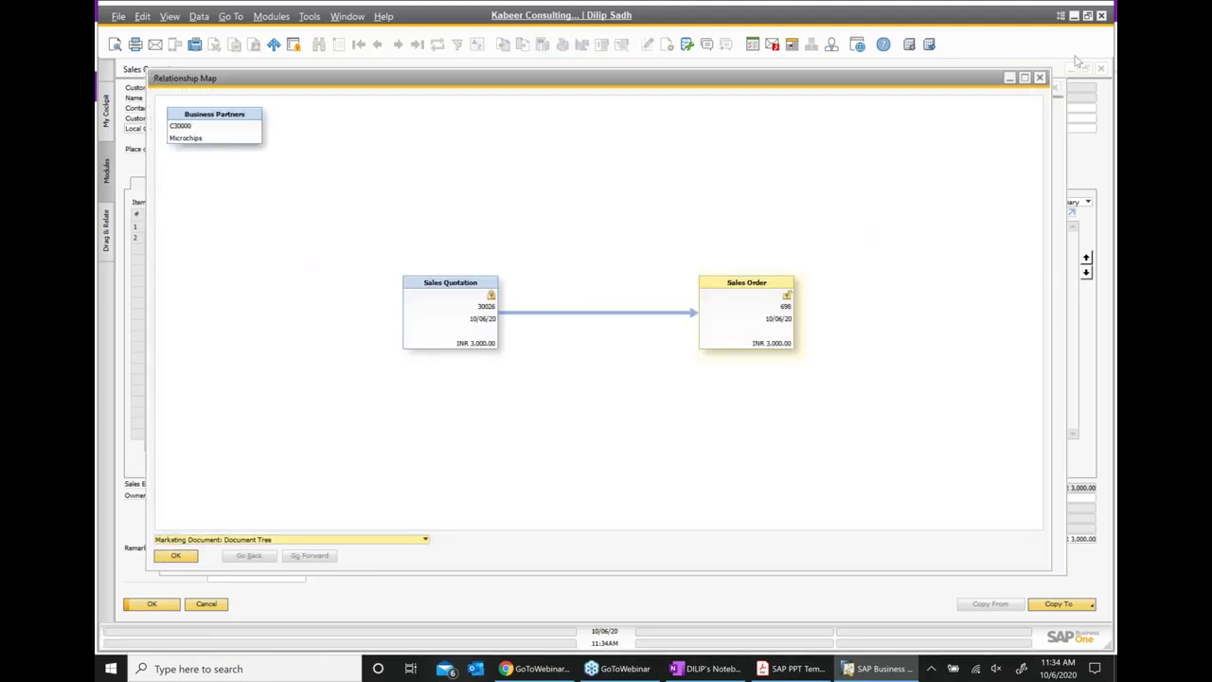
click(1040, 78)
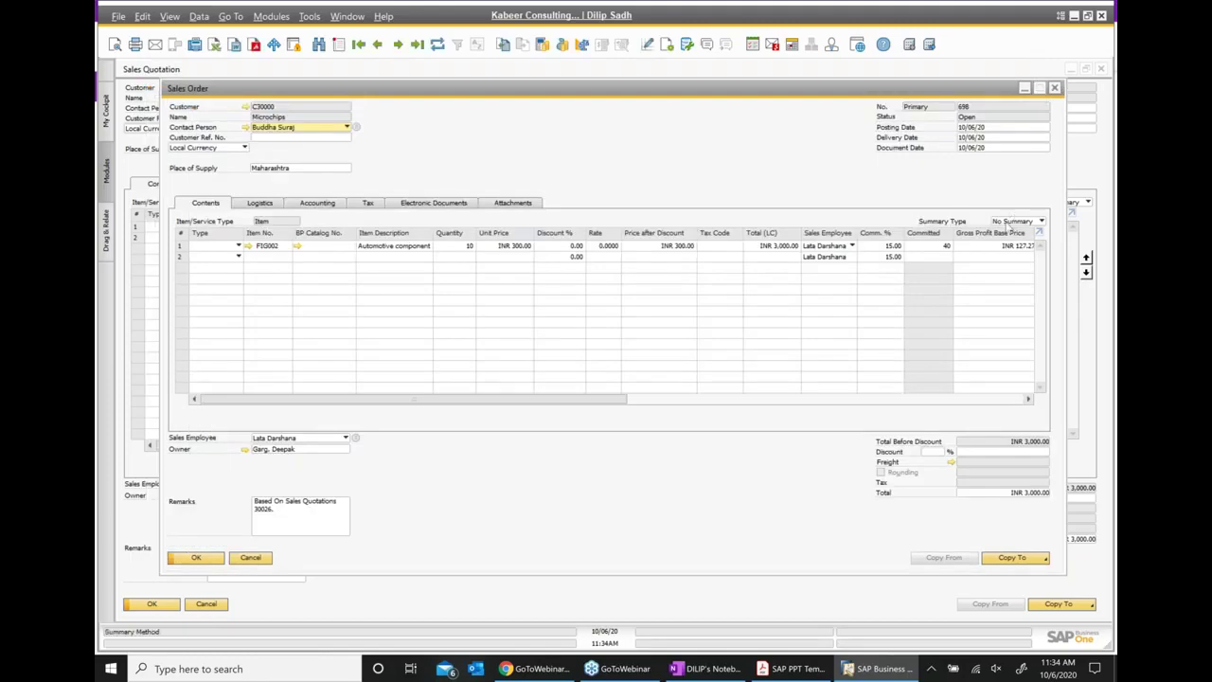
Step: Copy the sales order to a Delivery and add the delivery document
click(1016, 560)
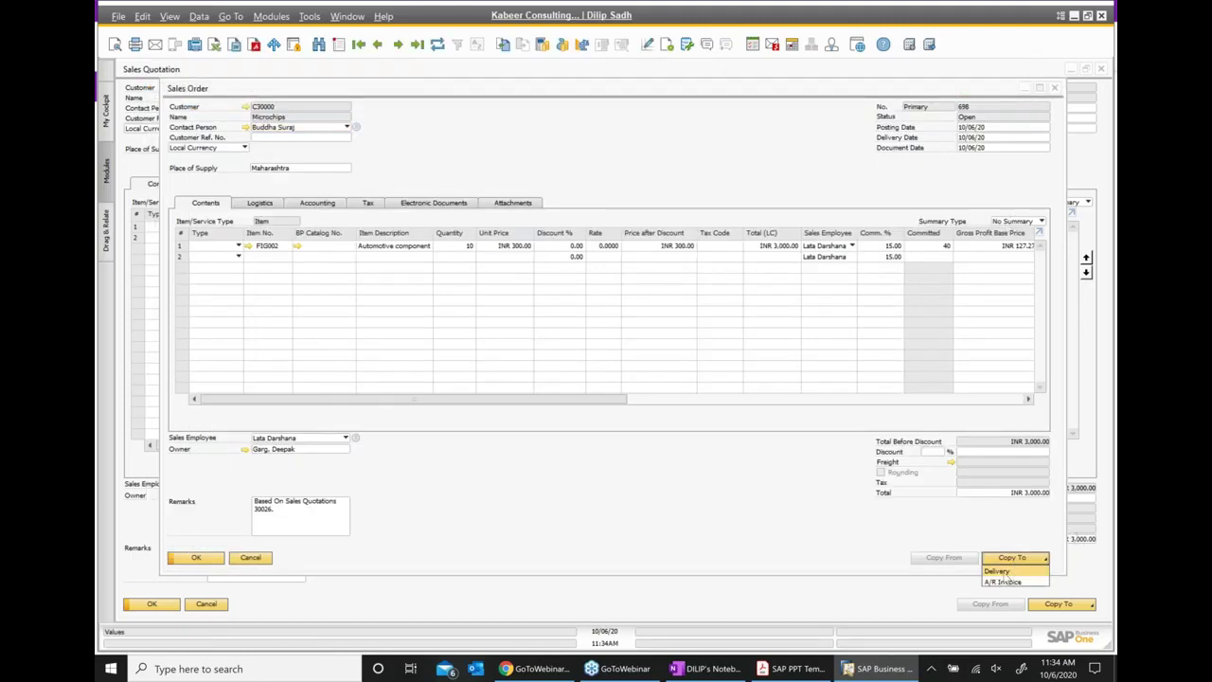
click(1006, 582)
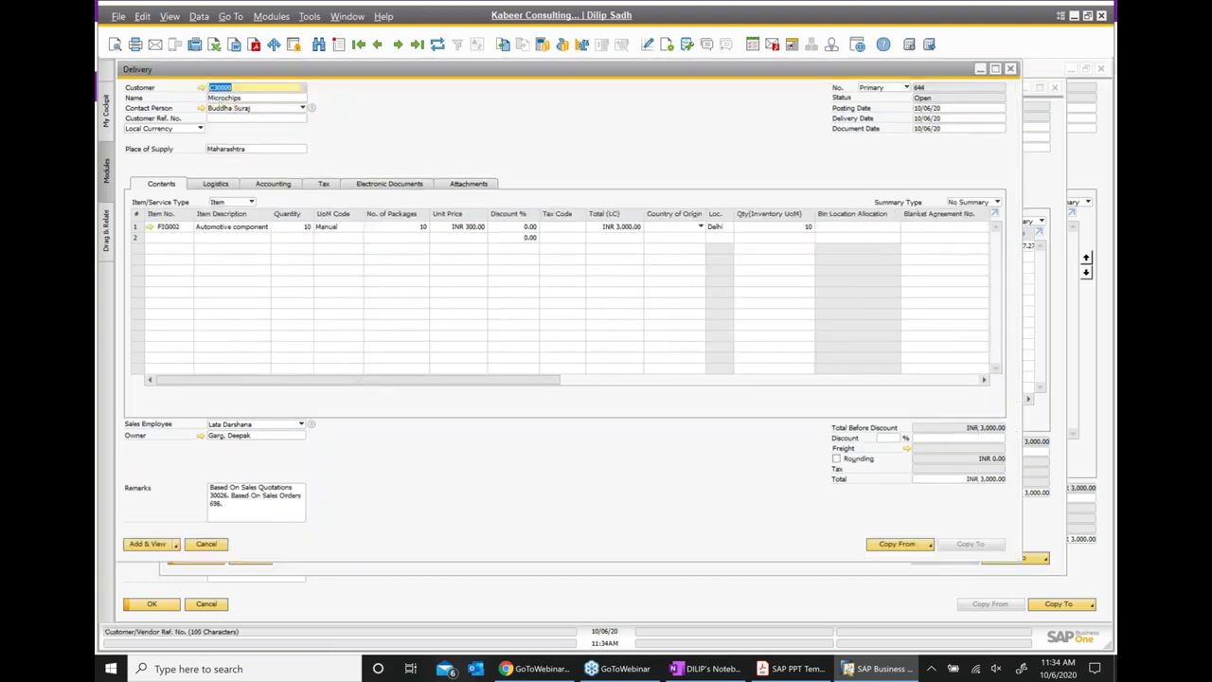
click(158, 545)
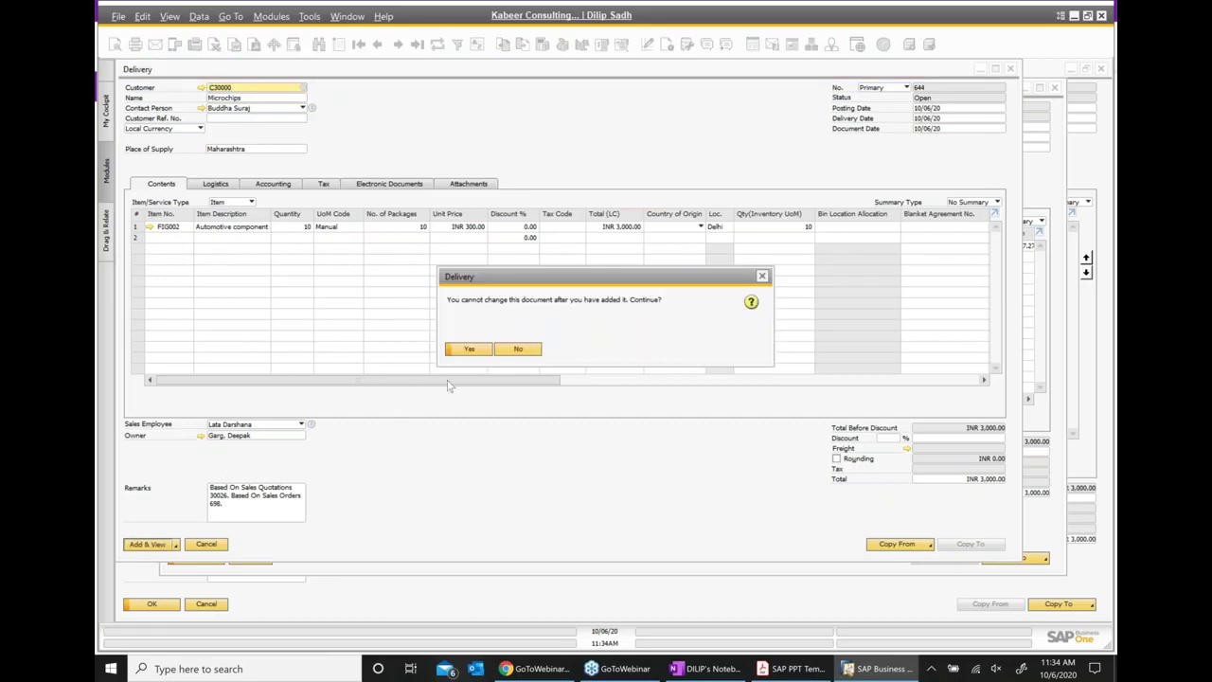
click(468, 349)
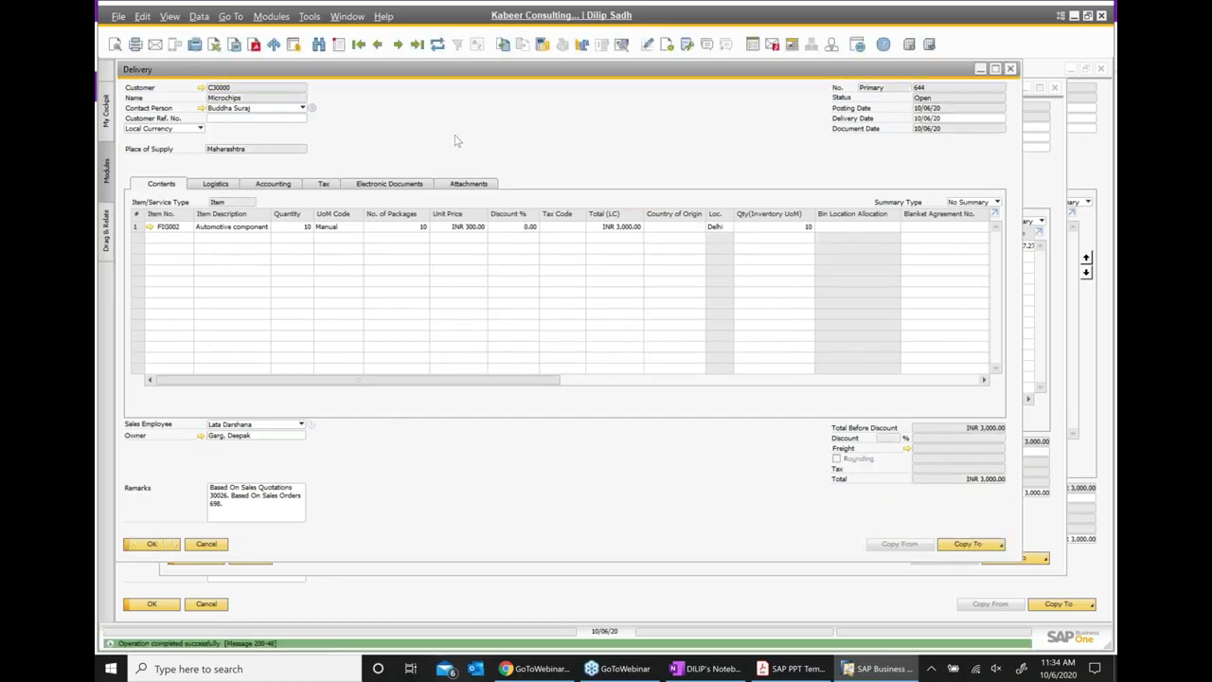
Step: Copy the delivery to an A/R Invoice, assign tax code CST@4 to item FIG002, and add the invoice
click(960, 545)
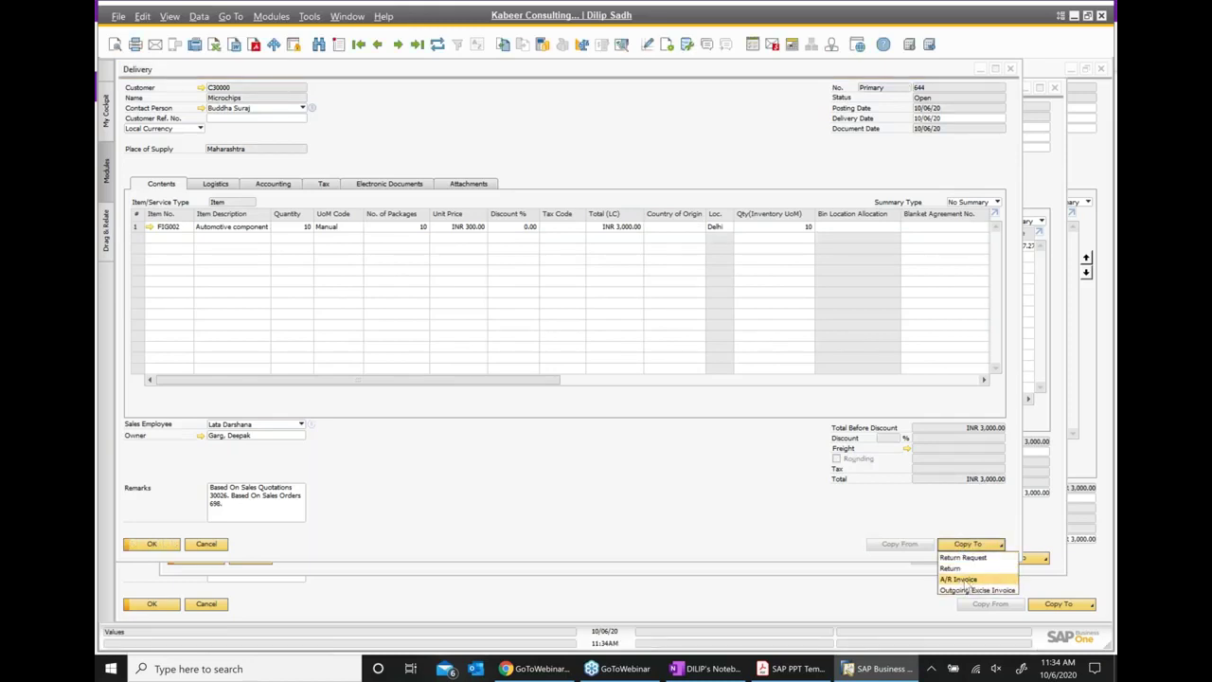
click(958, 578)
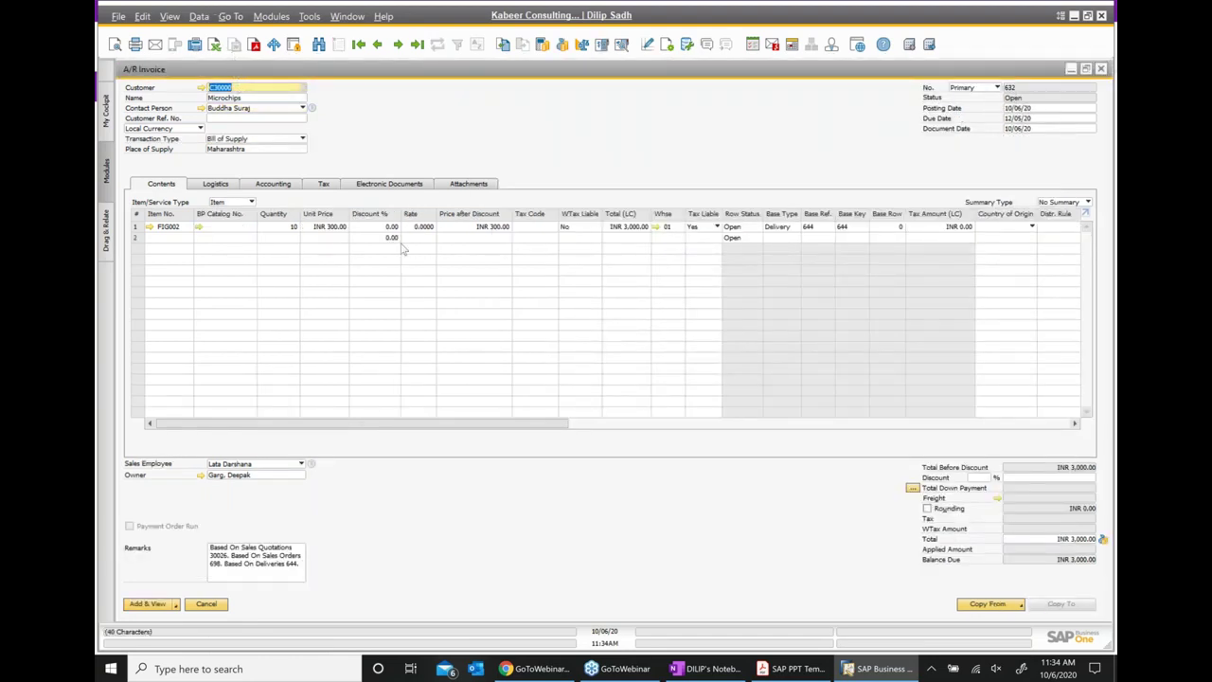
click(542, 230)
click(552, 230)
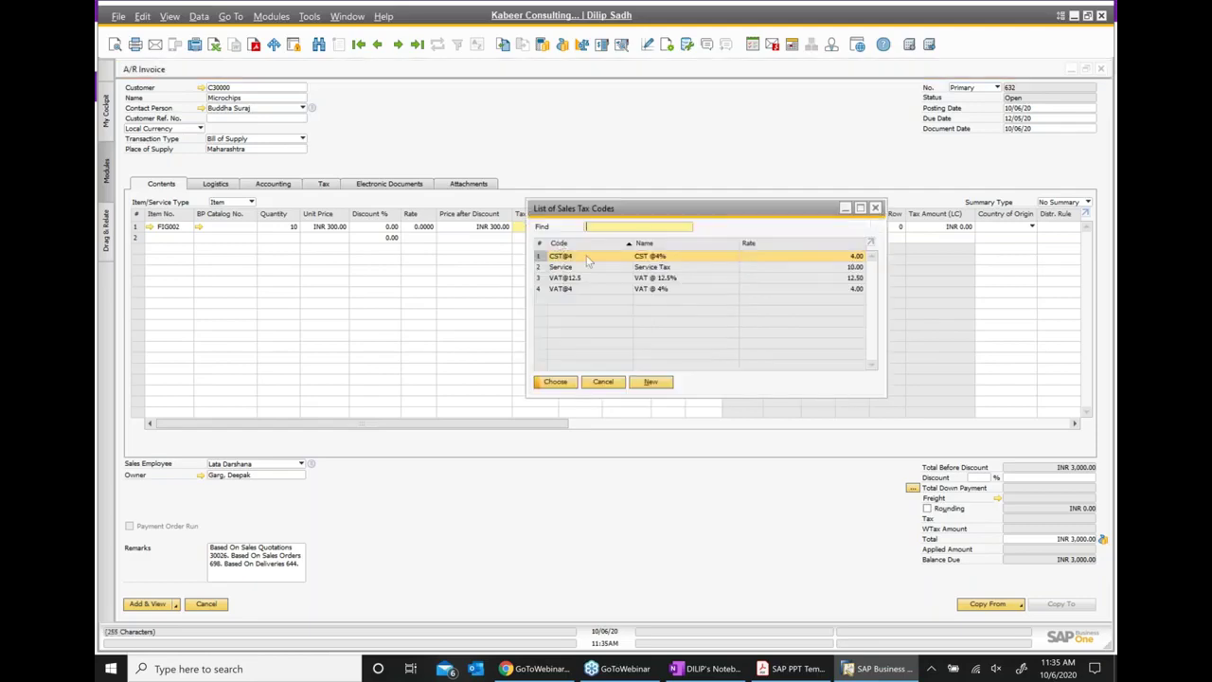
key(Return)
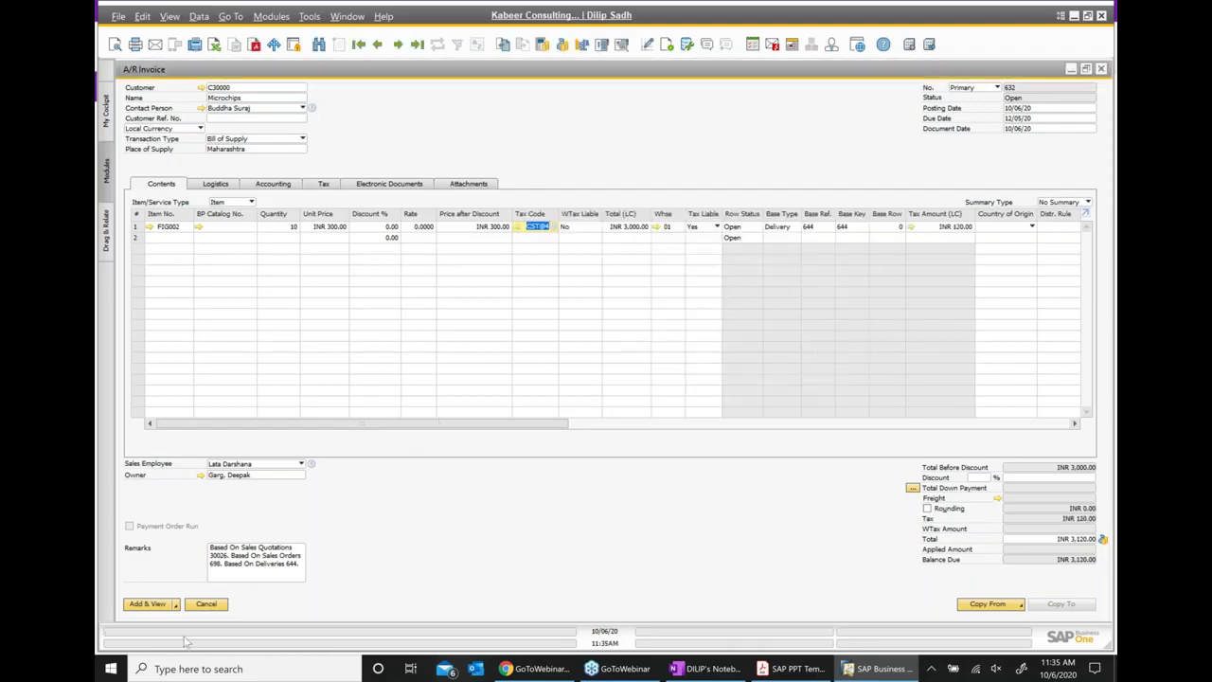
click(144, 603)
click(474, 349)
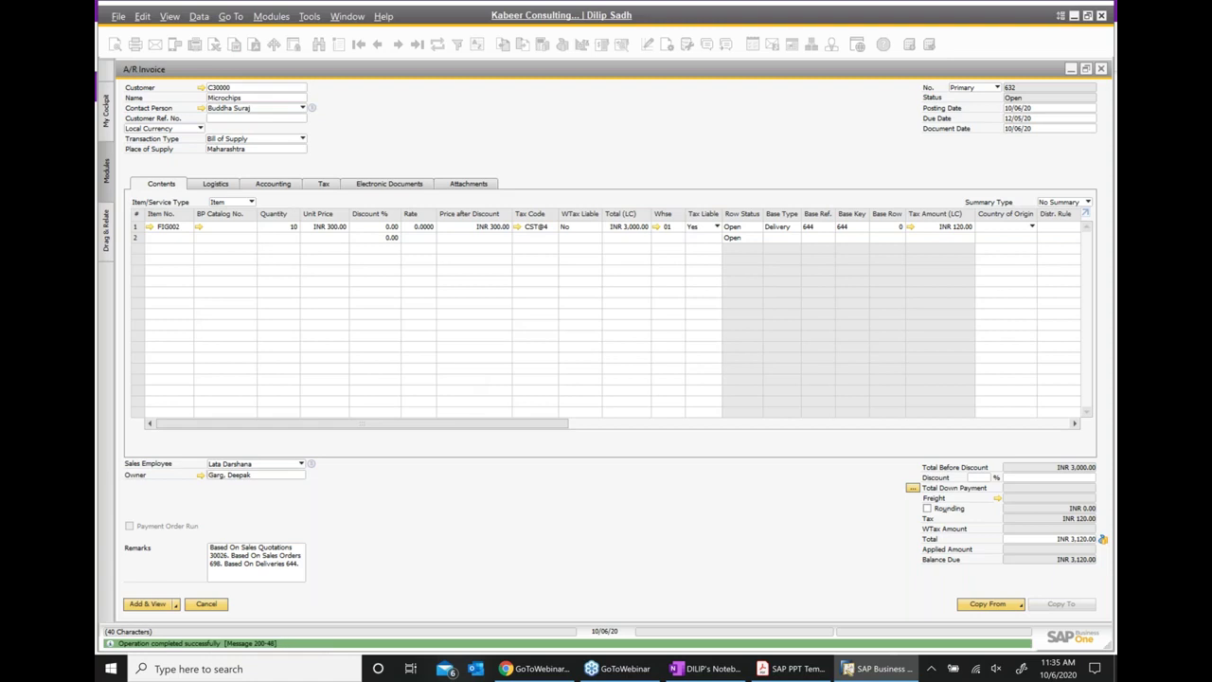
Step: Examine the A/R invoice's Relationship Map to trace its linked sales documents, and close the map
right_click(549, 140)
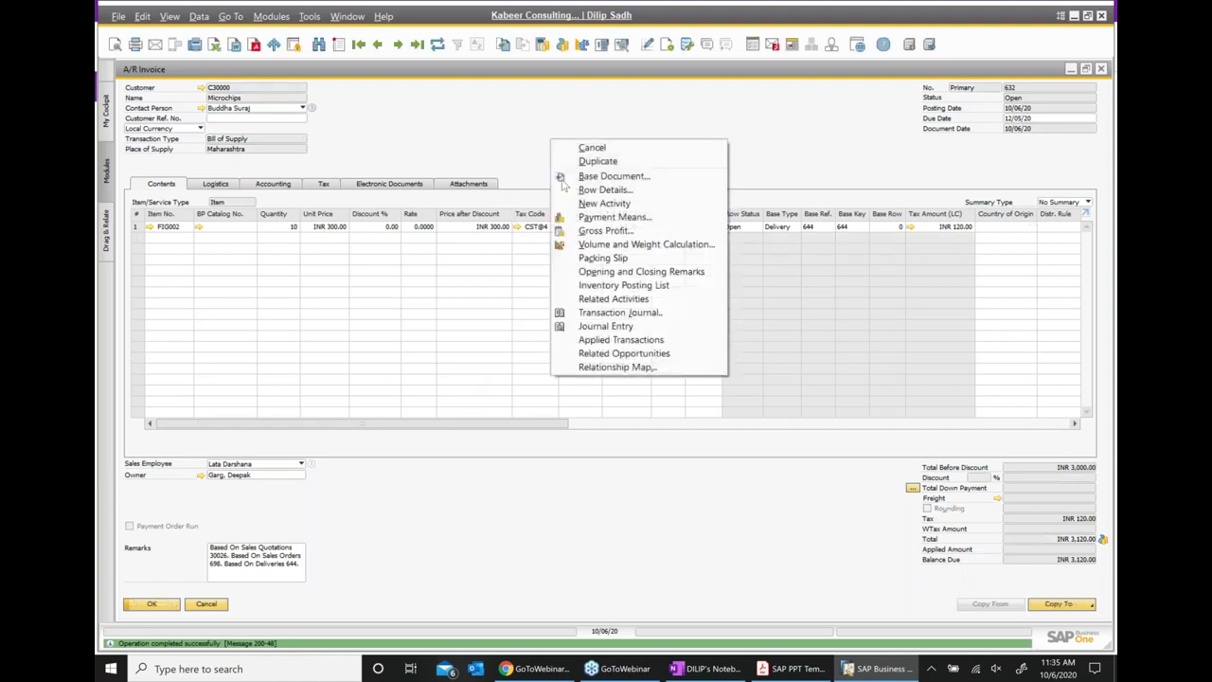
click(600, 369)
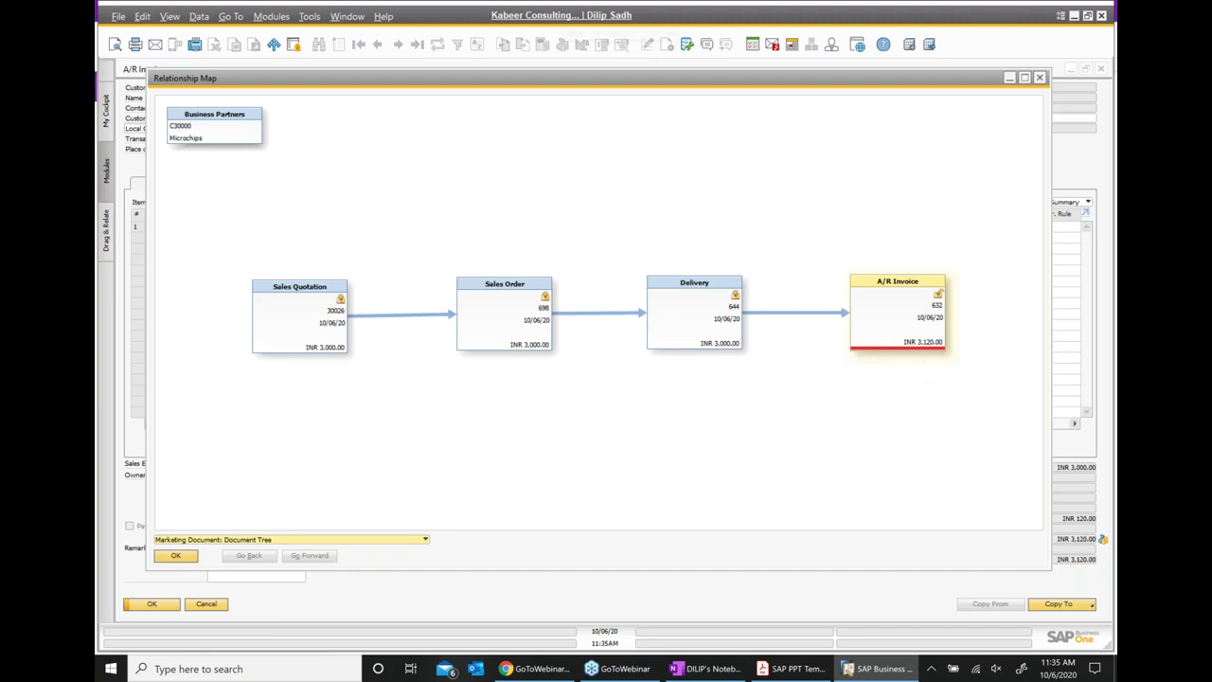
click(1040, 77)
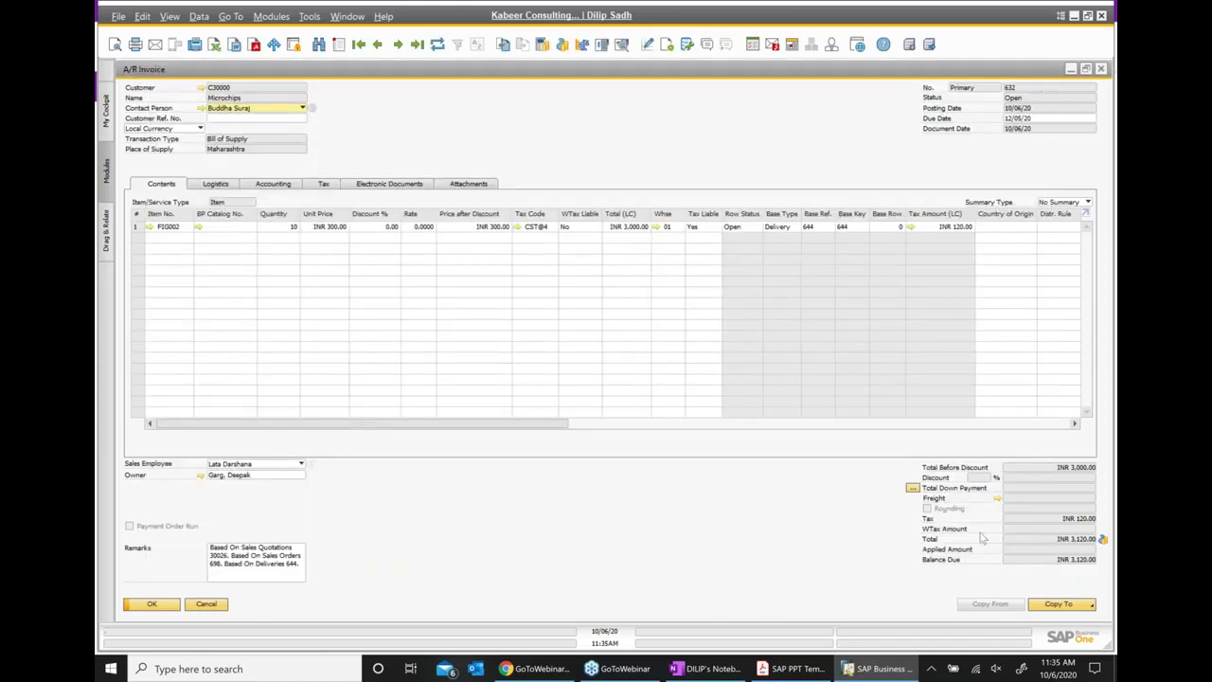
Step: Copy the A/R invoice to a Return Request and add the request
click(1044, 607)
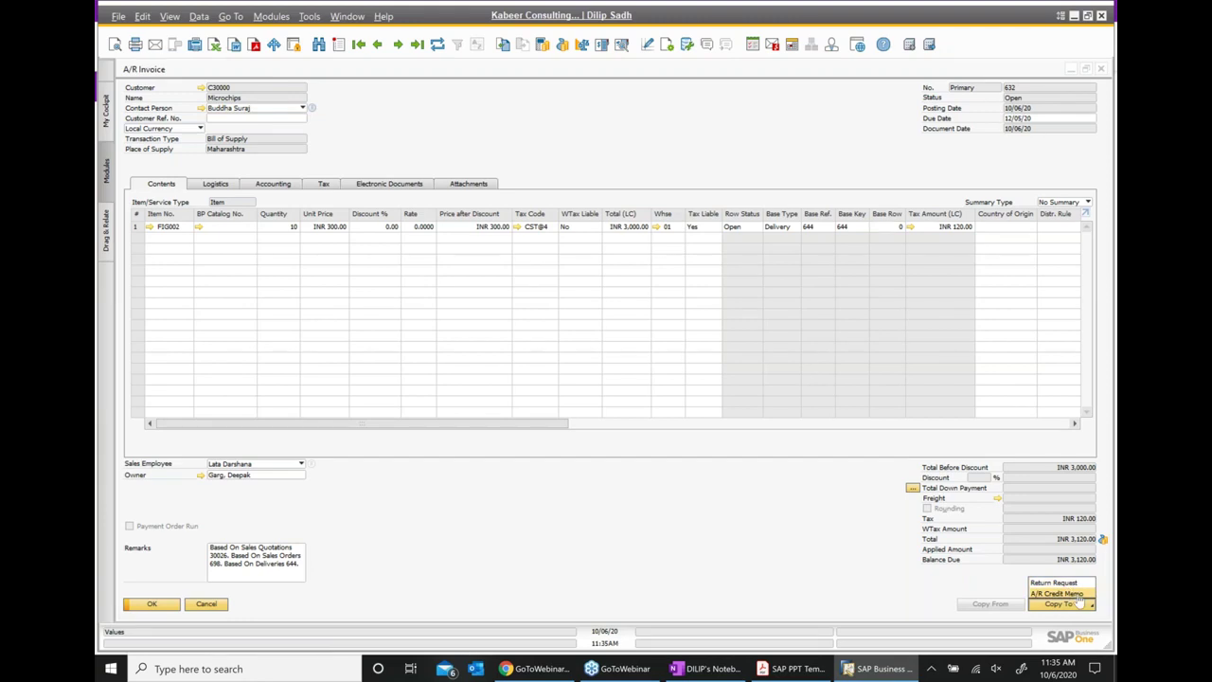
click(1080, 585)
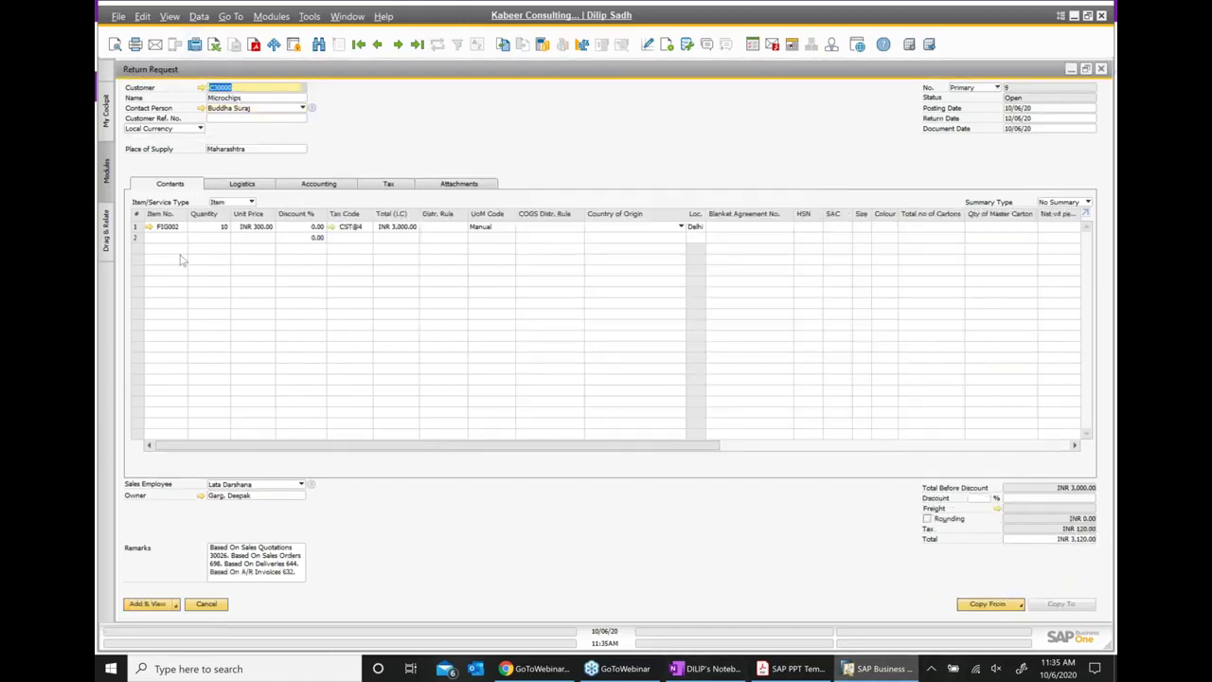
click(148, 604)
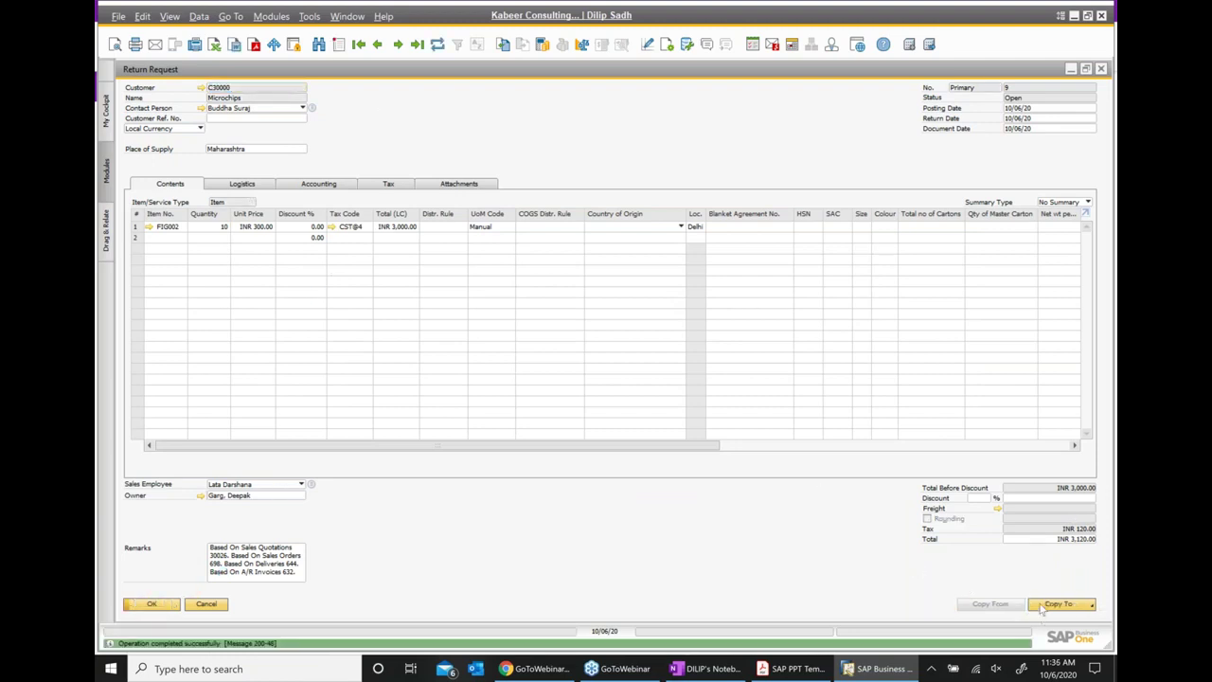
Step: Copy the return request to an A/R Credit Memo and add the credit memo
click(1043, 607)
click(1047, 619)
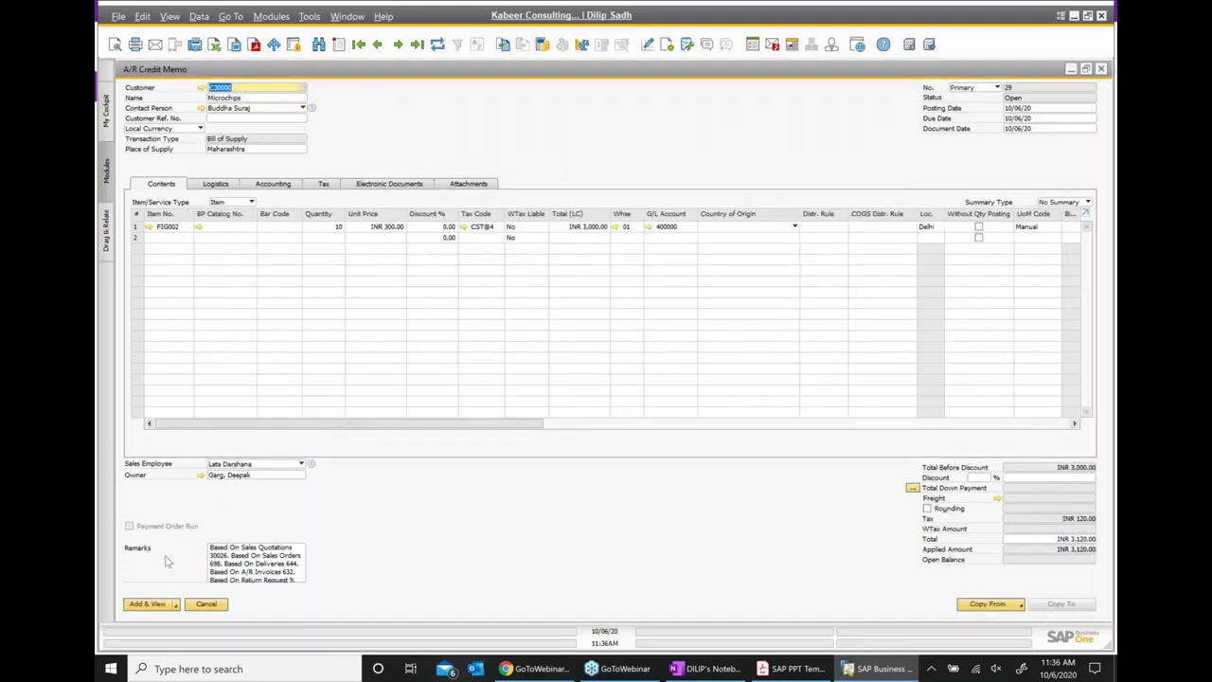
click(144, 606)
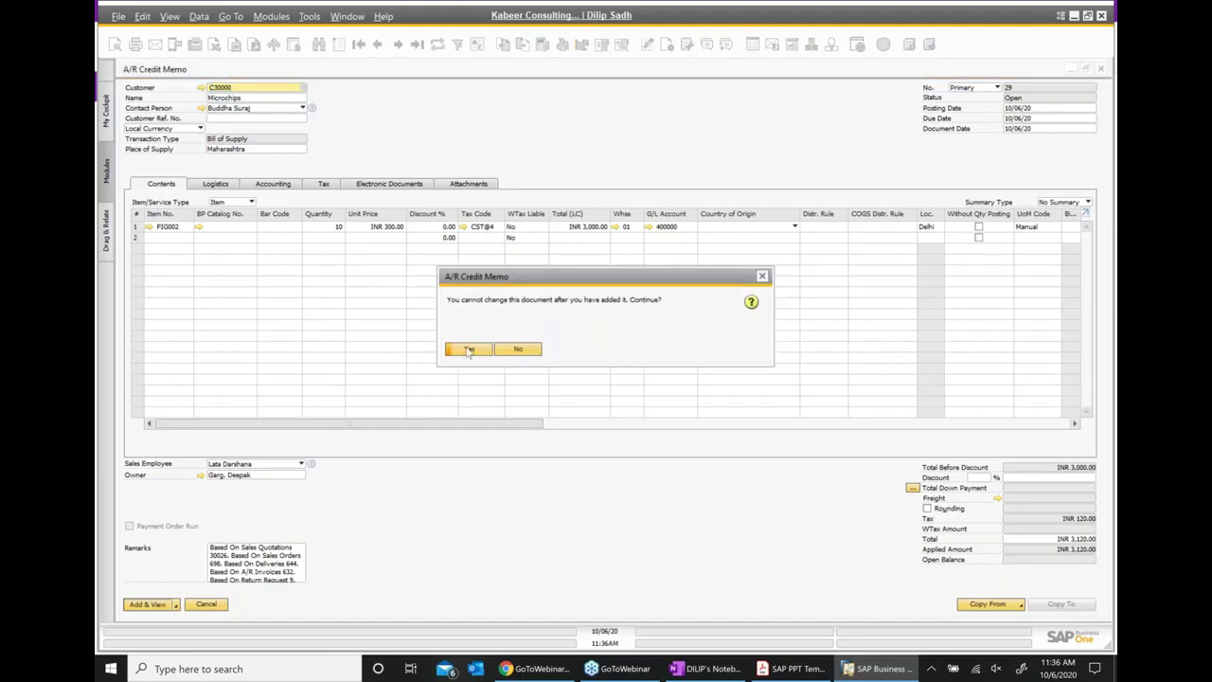
click(468, 349)
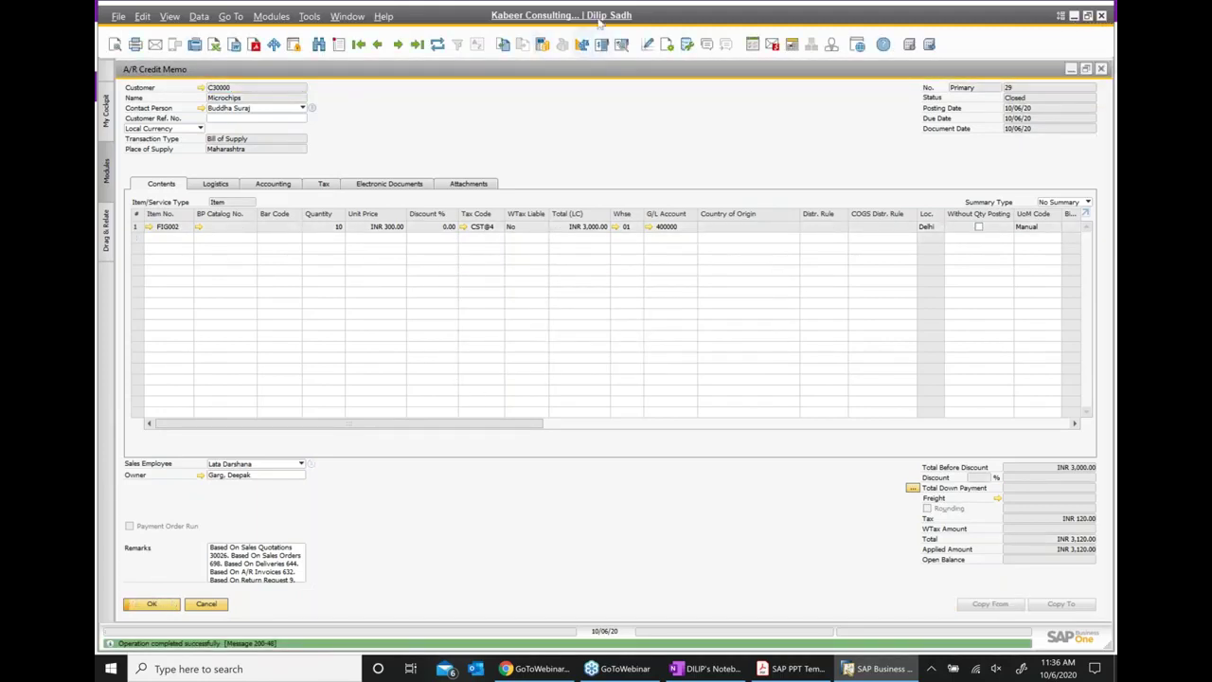
Step: Examine the A/R credit memo's Relationship Map, close it, and open the credit memo's Journal Entry to review the postings
right_click(570, 127)
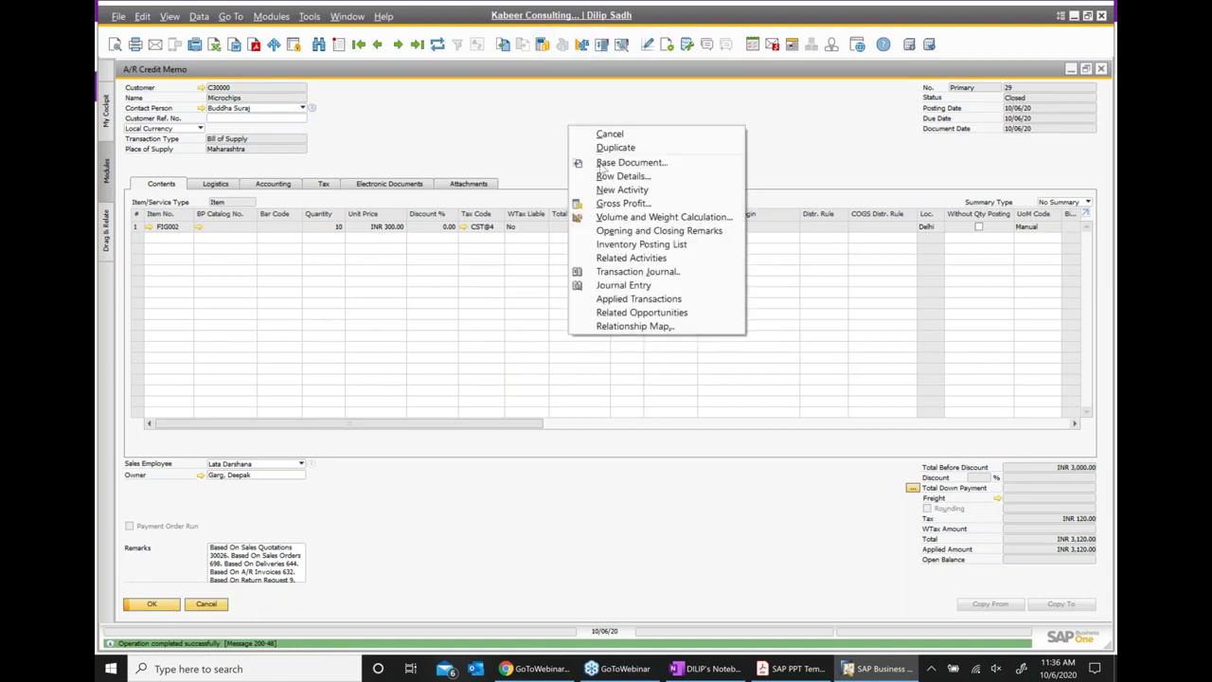
click(665, 326)
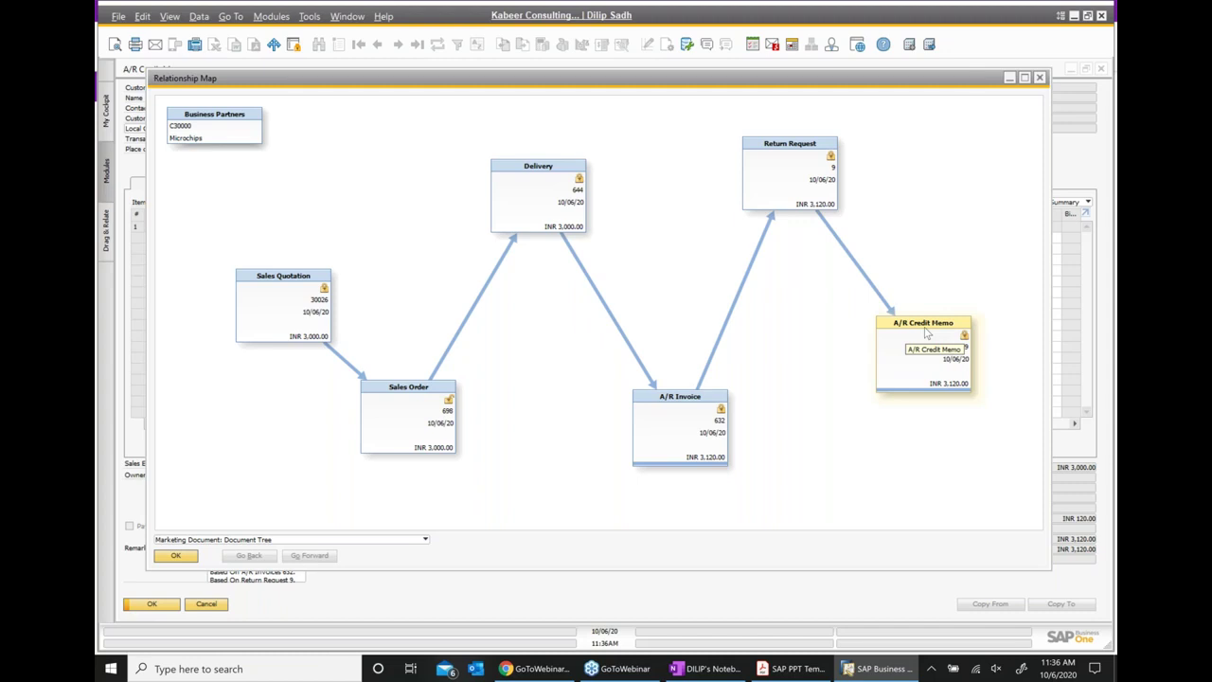
click(1040, 78)
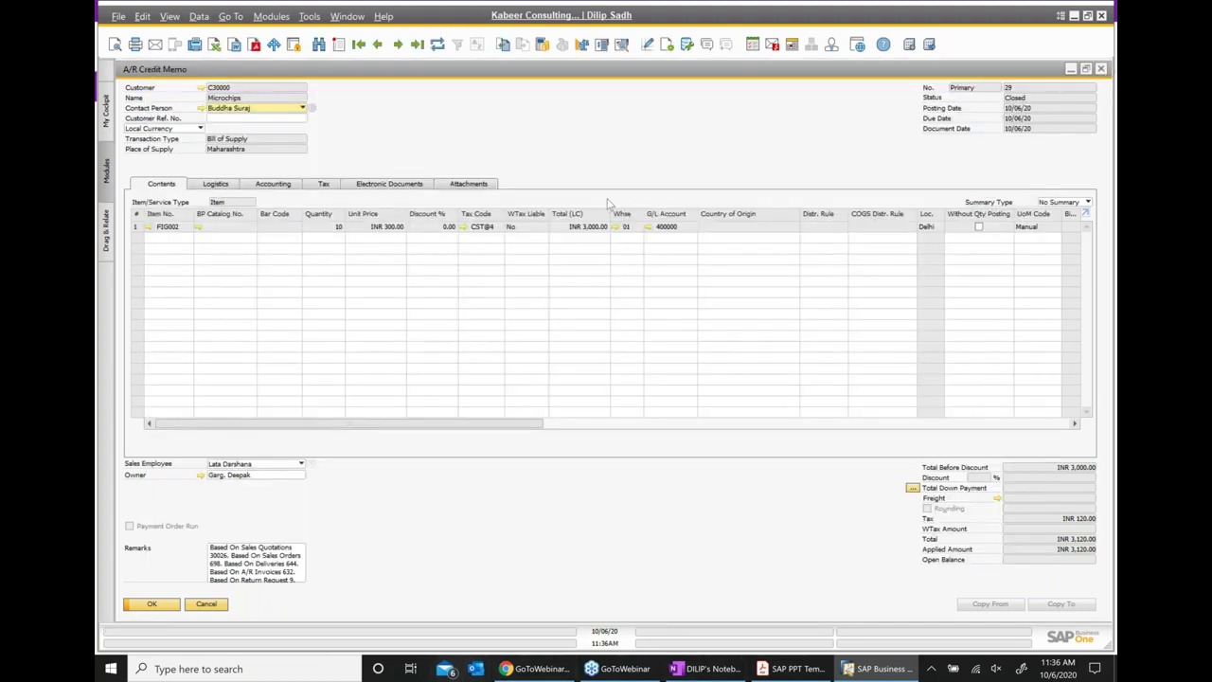
right_click(638, 147)
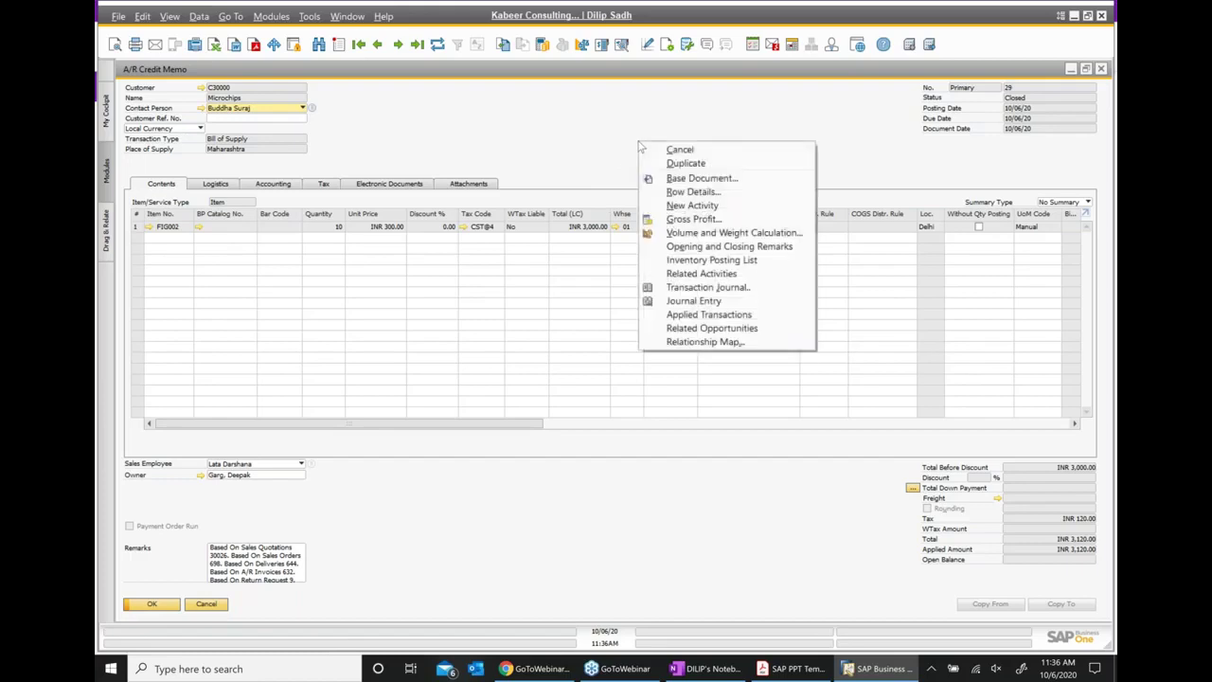
click(696, 303)
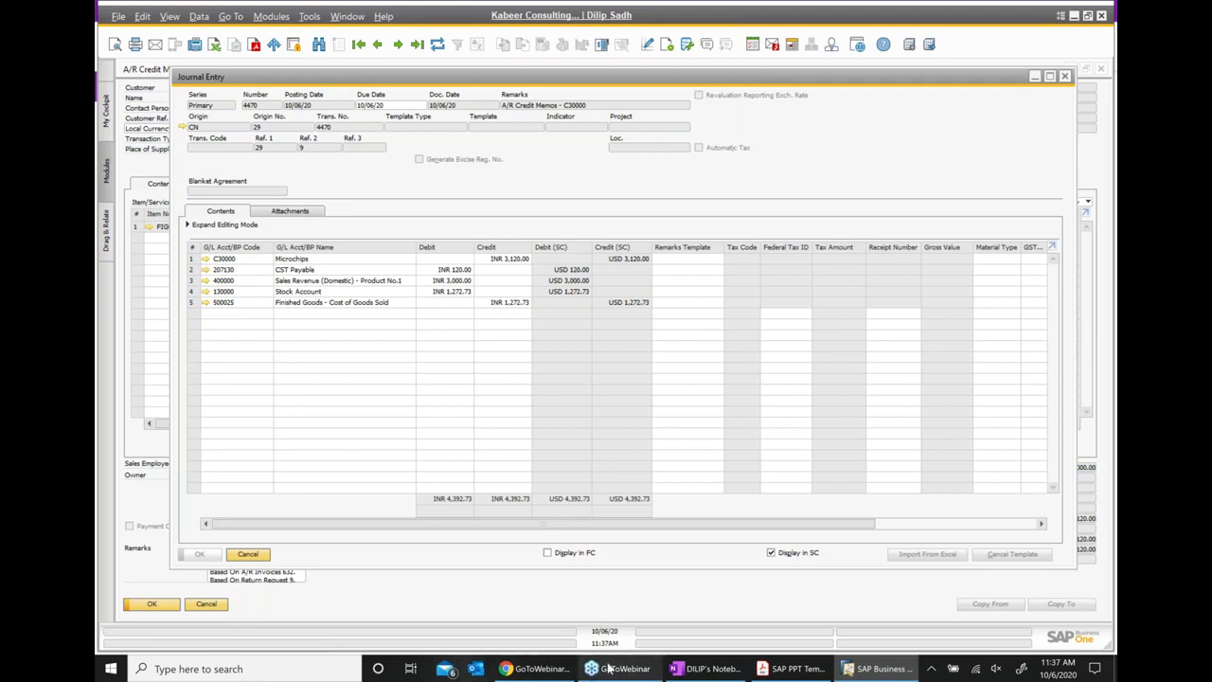
Step: Switch to the OneNote class notes and color "/R is reversed" and "also reversed" red in the credit memo sub-bullets
click(718, 671)
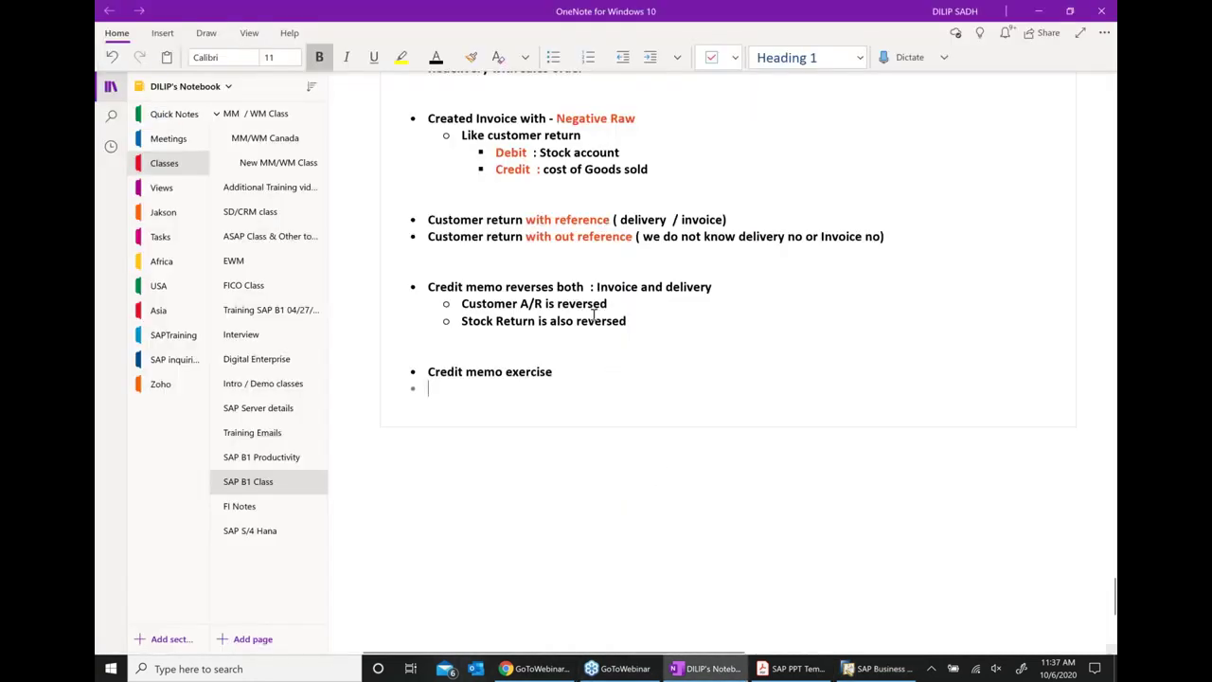
drag(530, 303, 672, 298)
click(683, 283)
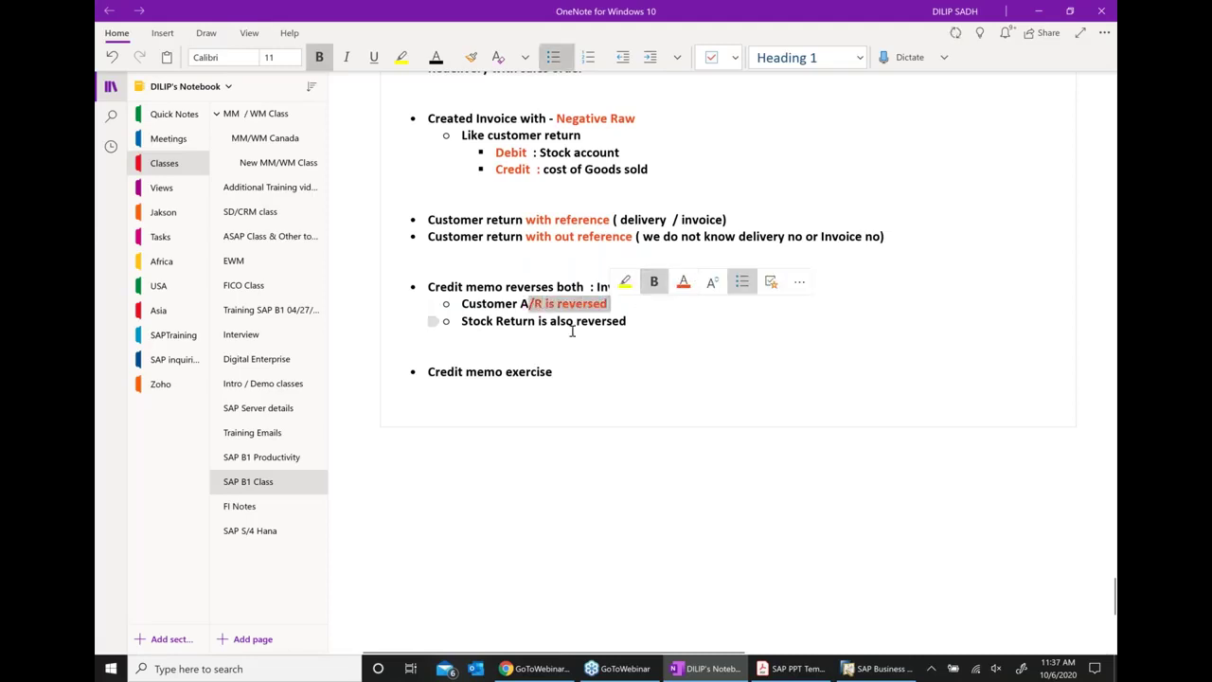
drag(550, 321, 627, 320)
click(699, 296)
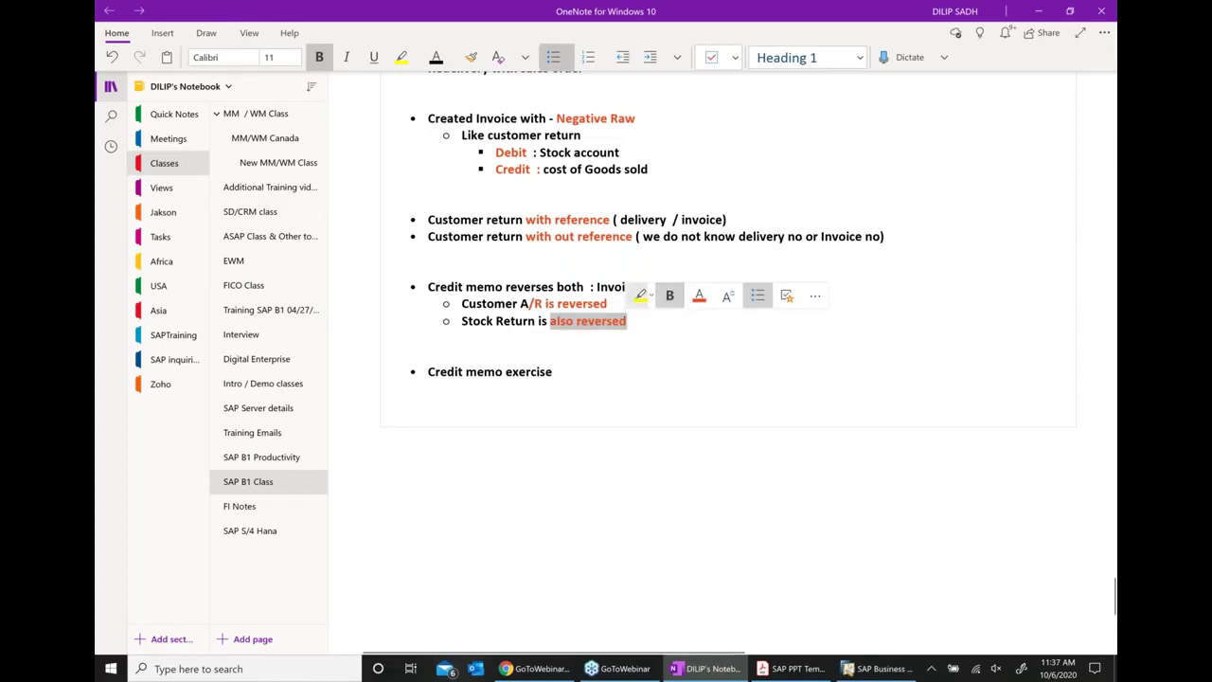
click(650, 344)
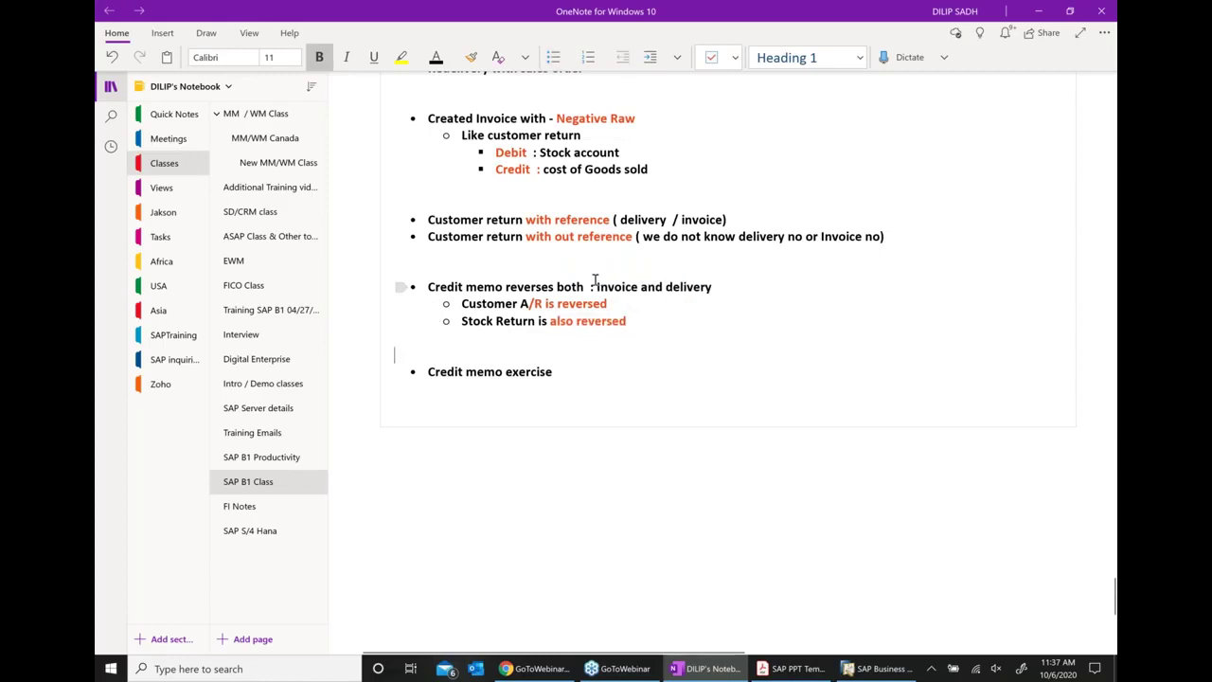
Step: Color the words "Invoice" and "delivery" red in the bullet "Credit memo reverses both : Invoice and delivery"
drag(595, 284, 642, 284)
click(715, 262)
click(668, 286)
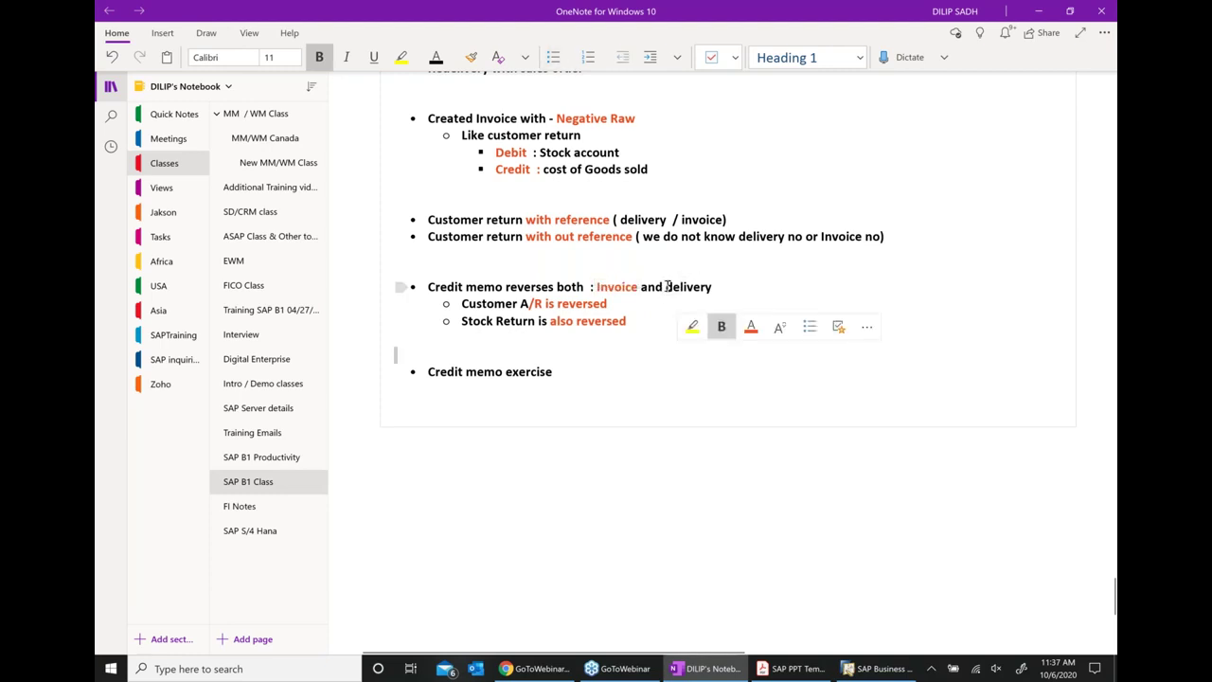
double_click(712, 286)
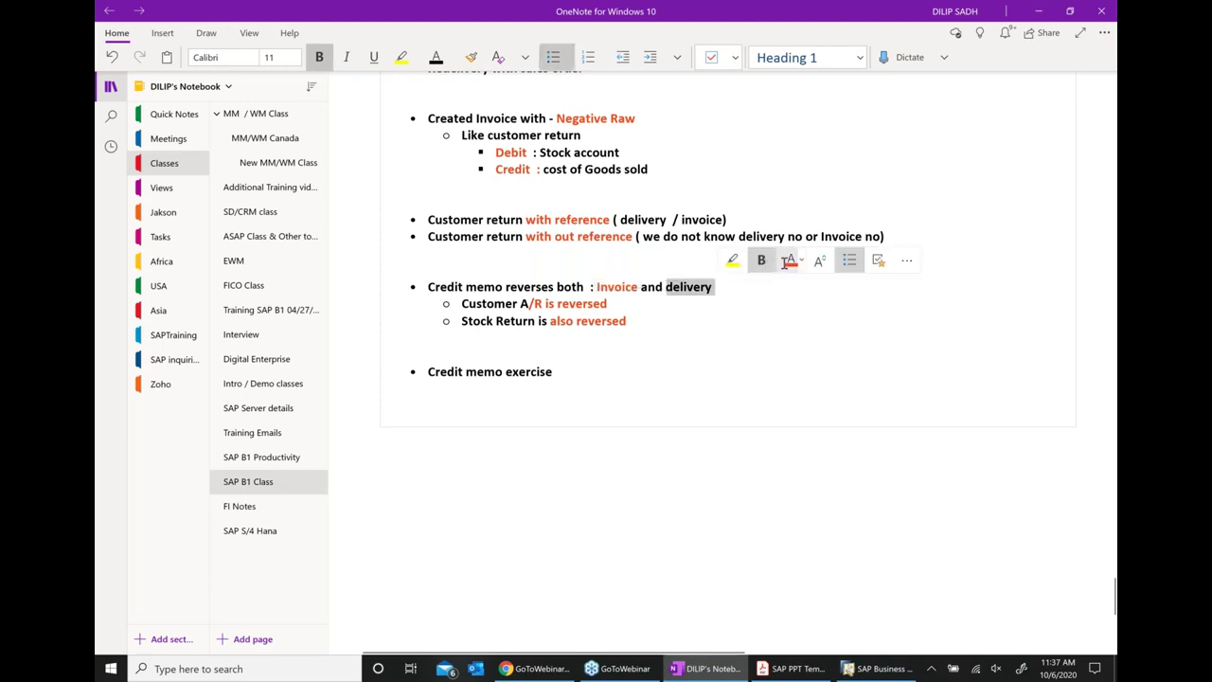
click(787, 265)
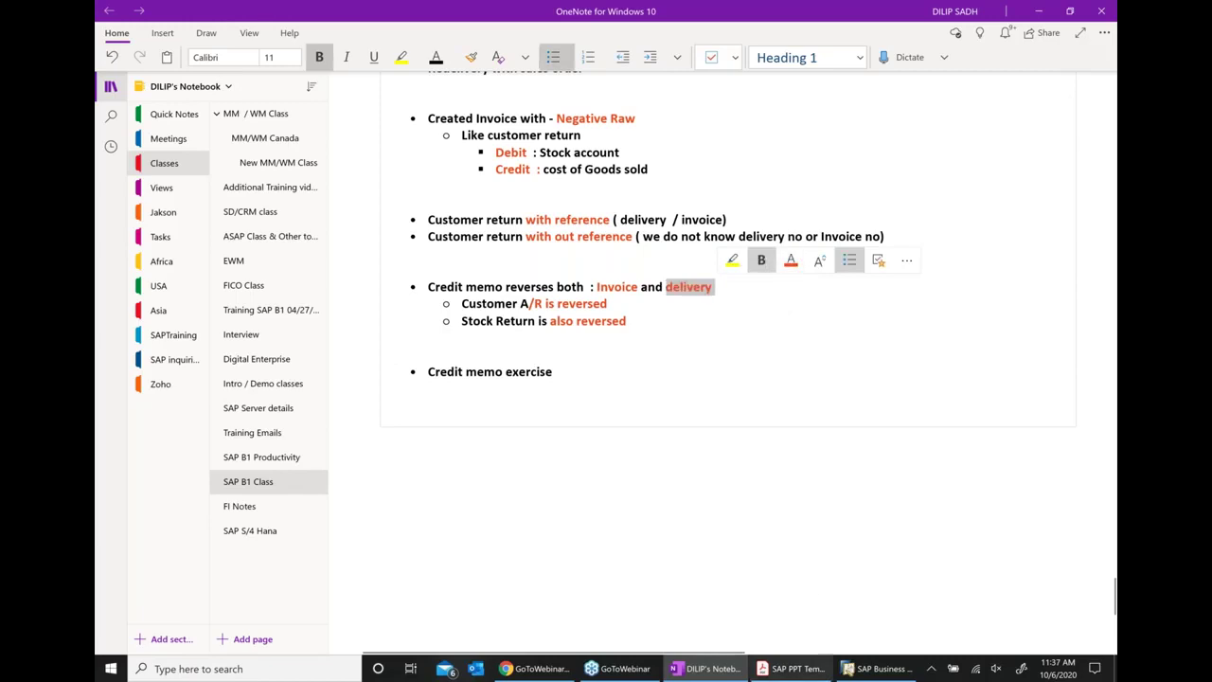
Step: Switch to SAP Business One and start a new sales quotation for customer C30000, Microchips
click(871, 669)
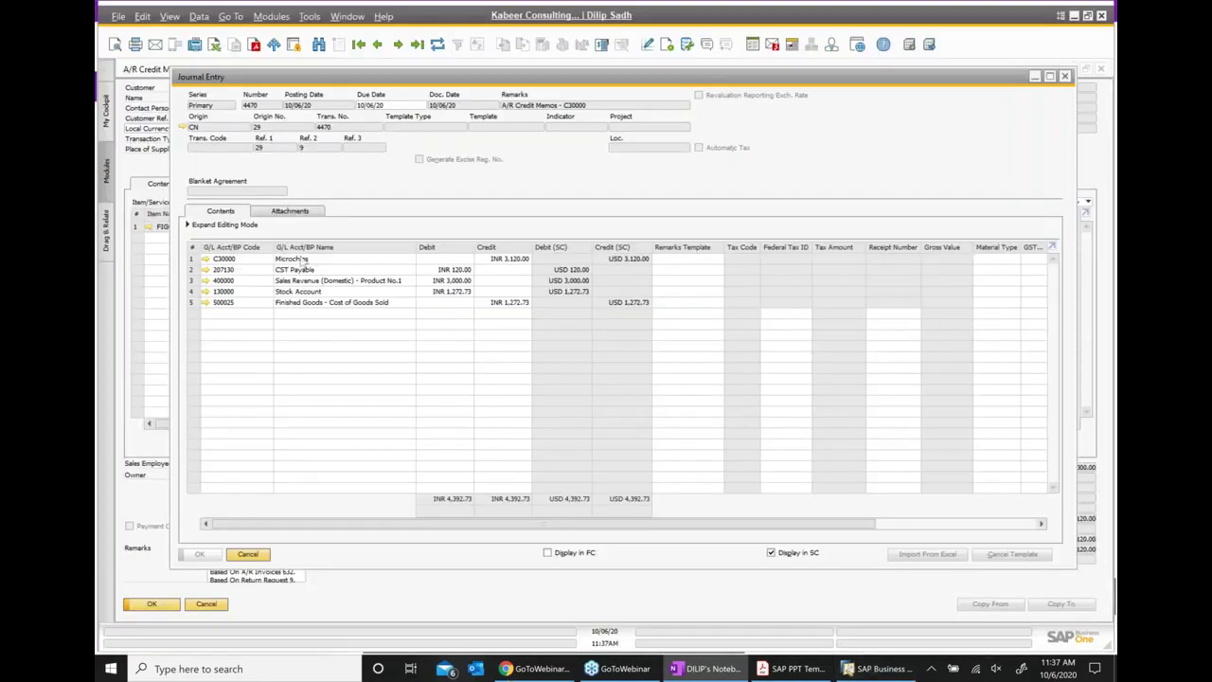
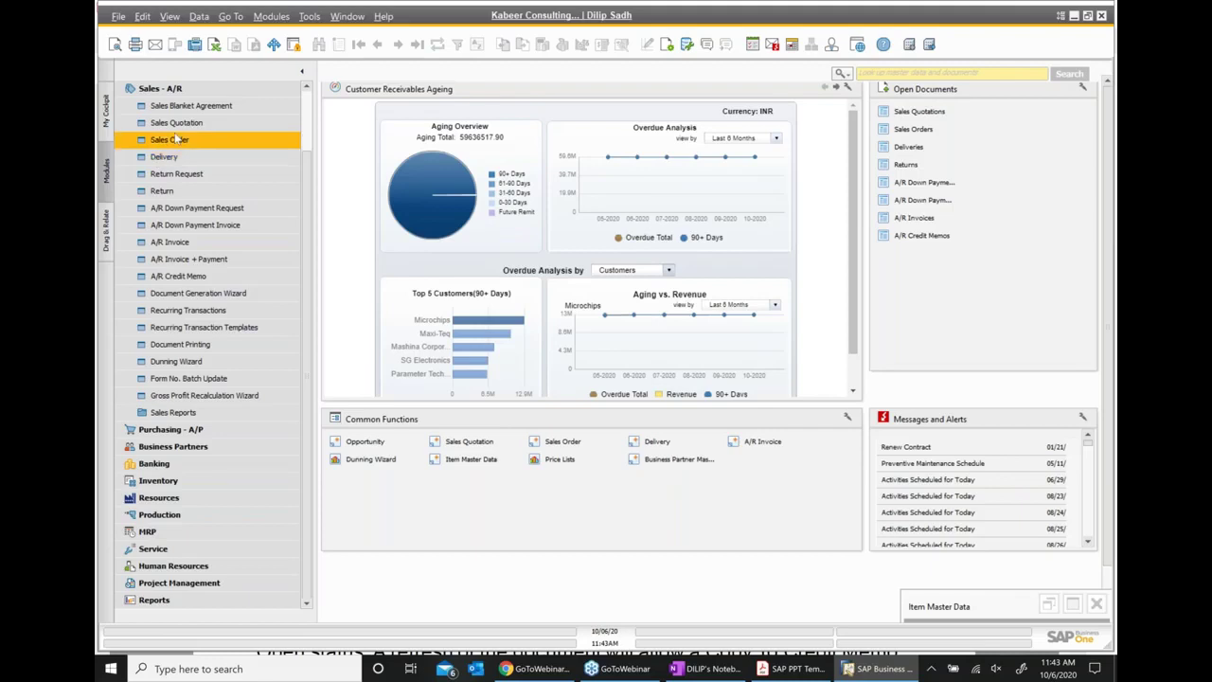
click(178, 126)
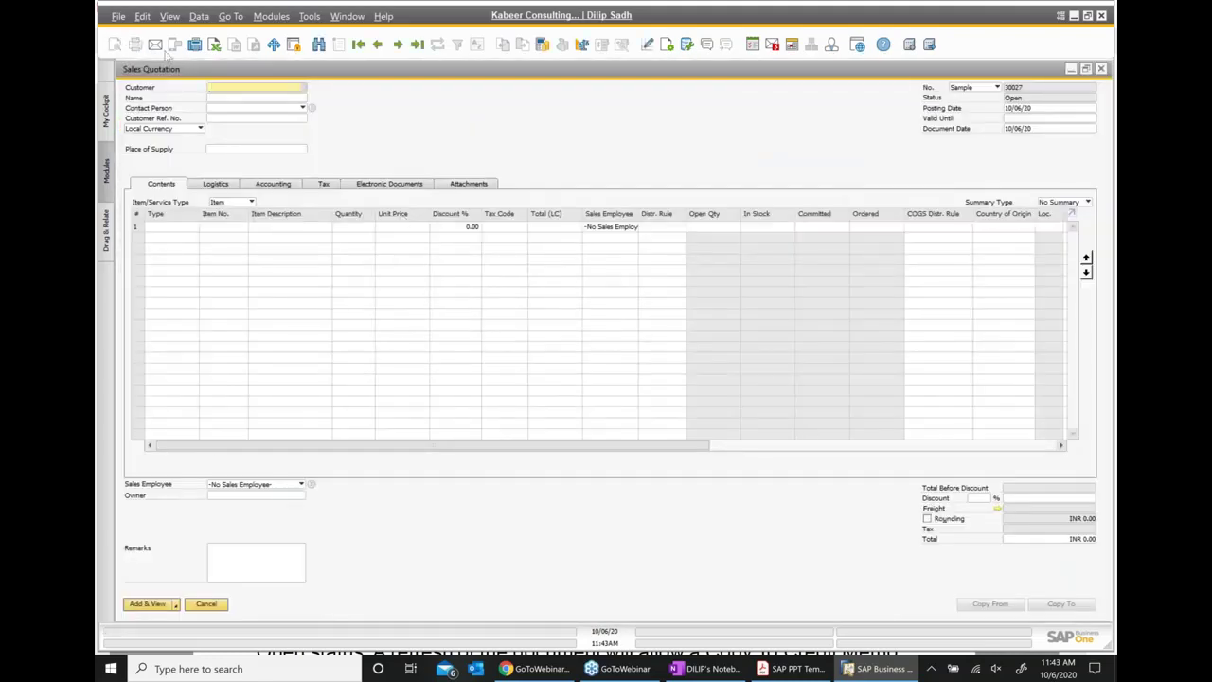
click(303, 88)
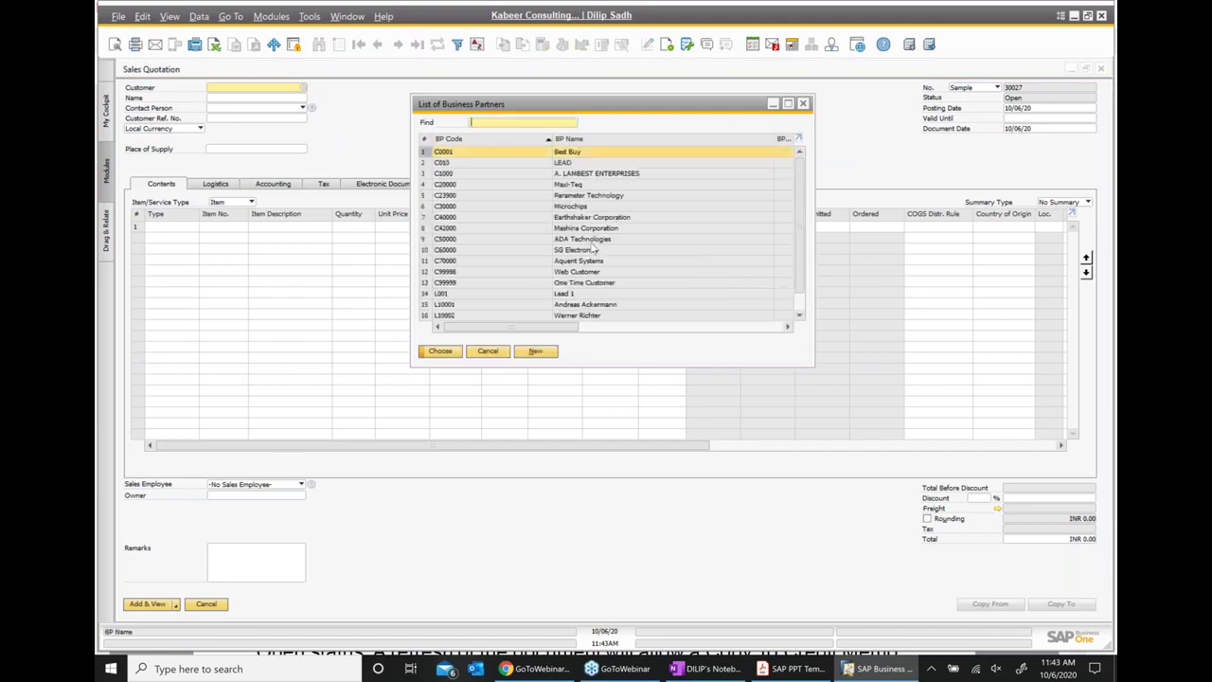
click(569, 206)
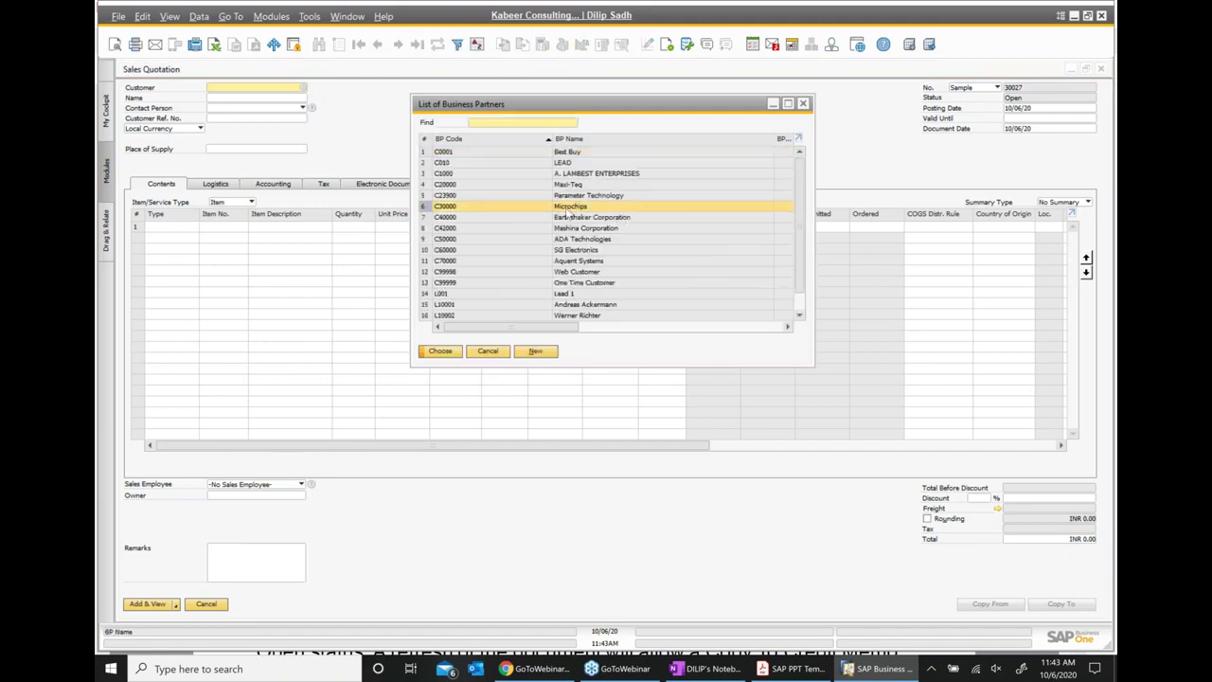
key(Return)
Step: Enter item FIG002 with quantity 10 and unit price 300 in the sales quotation, and add the quotation
click(216, 228)
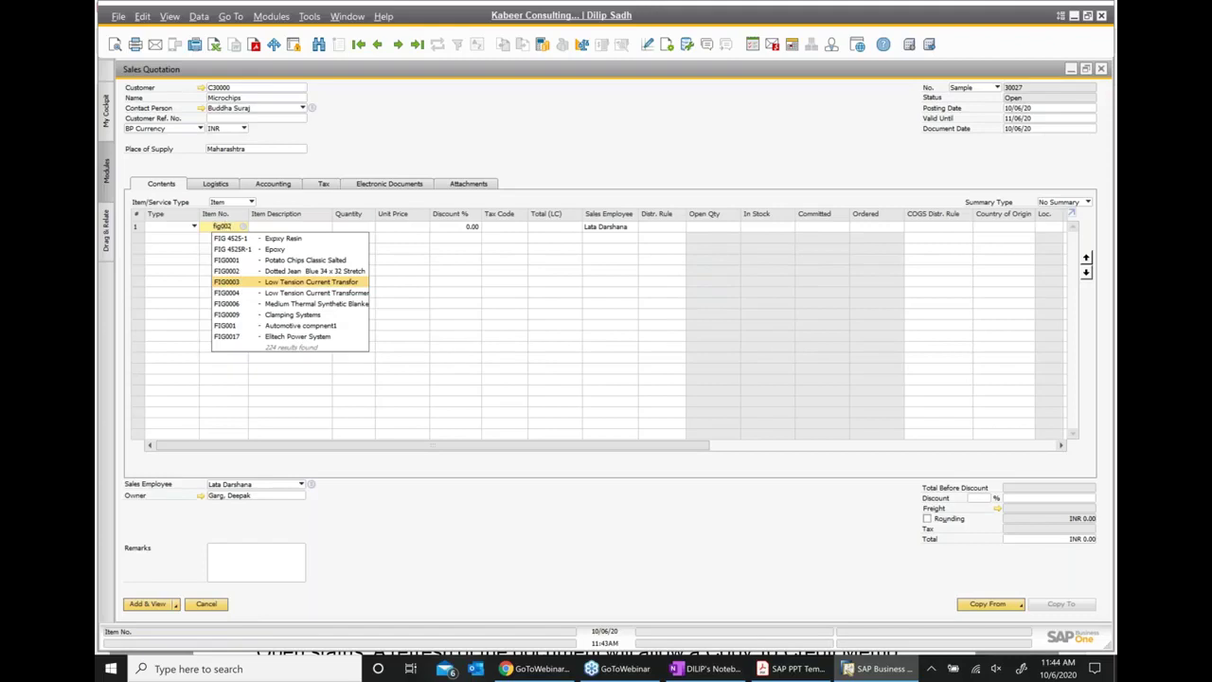
click(293, 240)
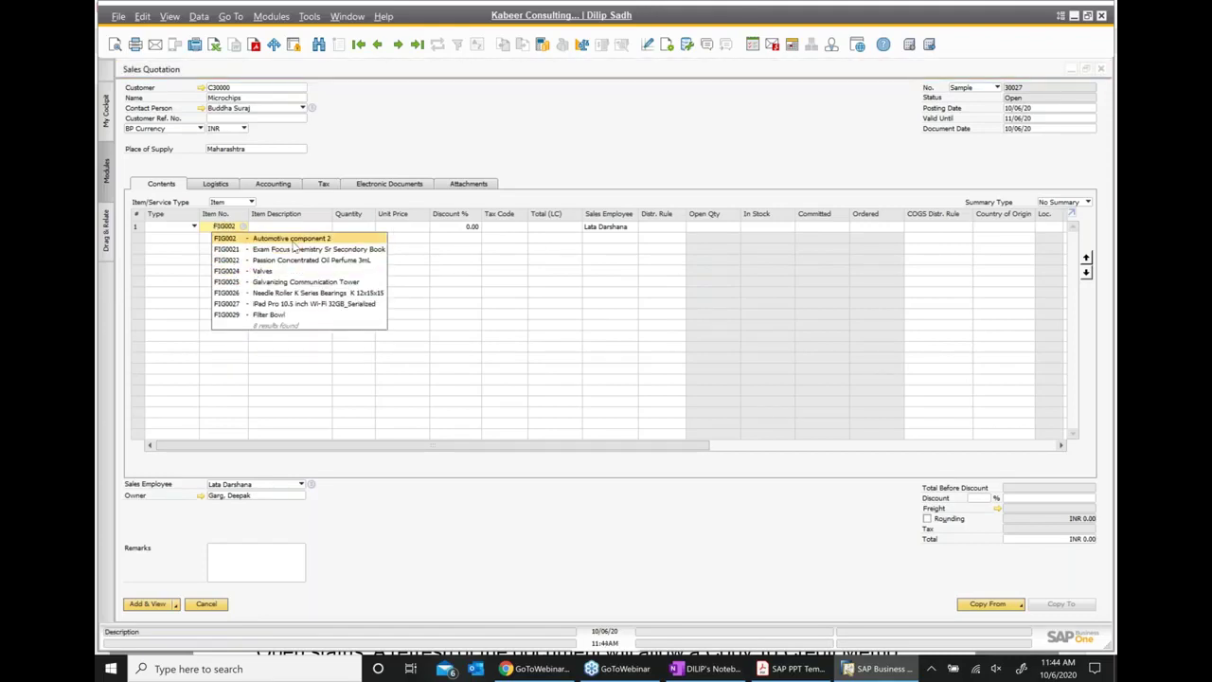
click(370, 228)
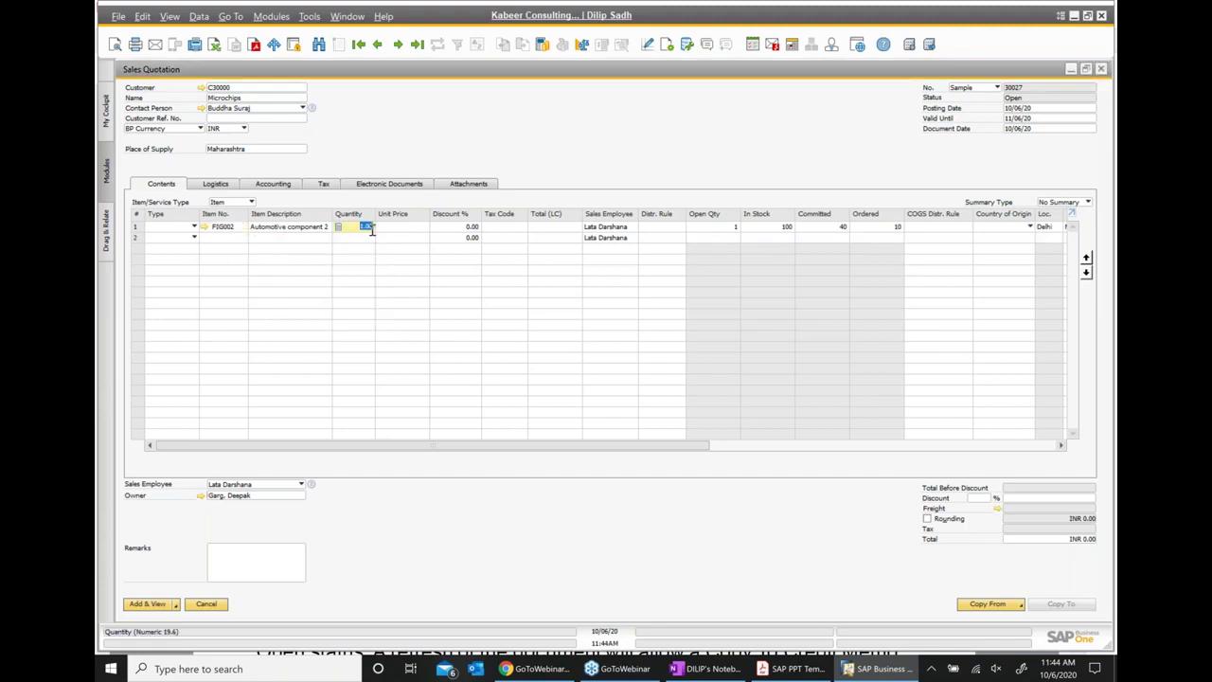
text(10)
click(409, 228)
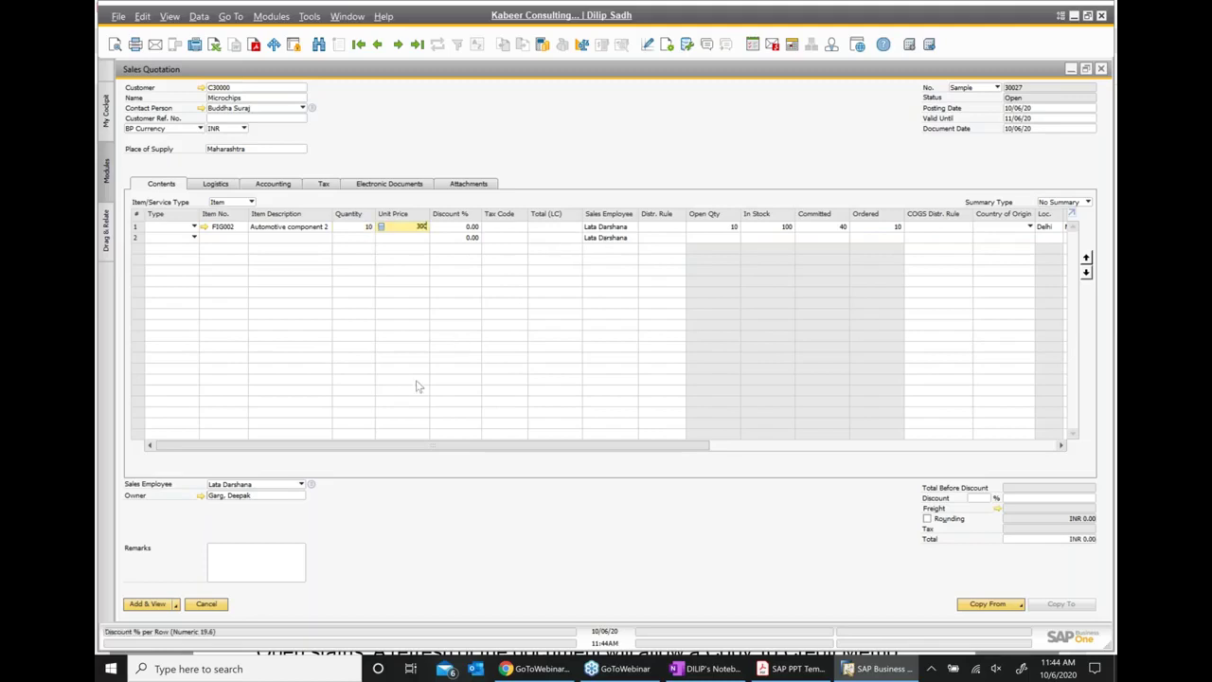
click(151, 604)
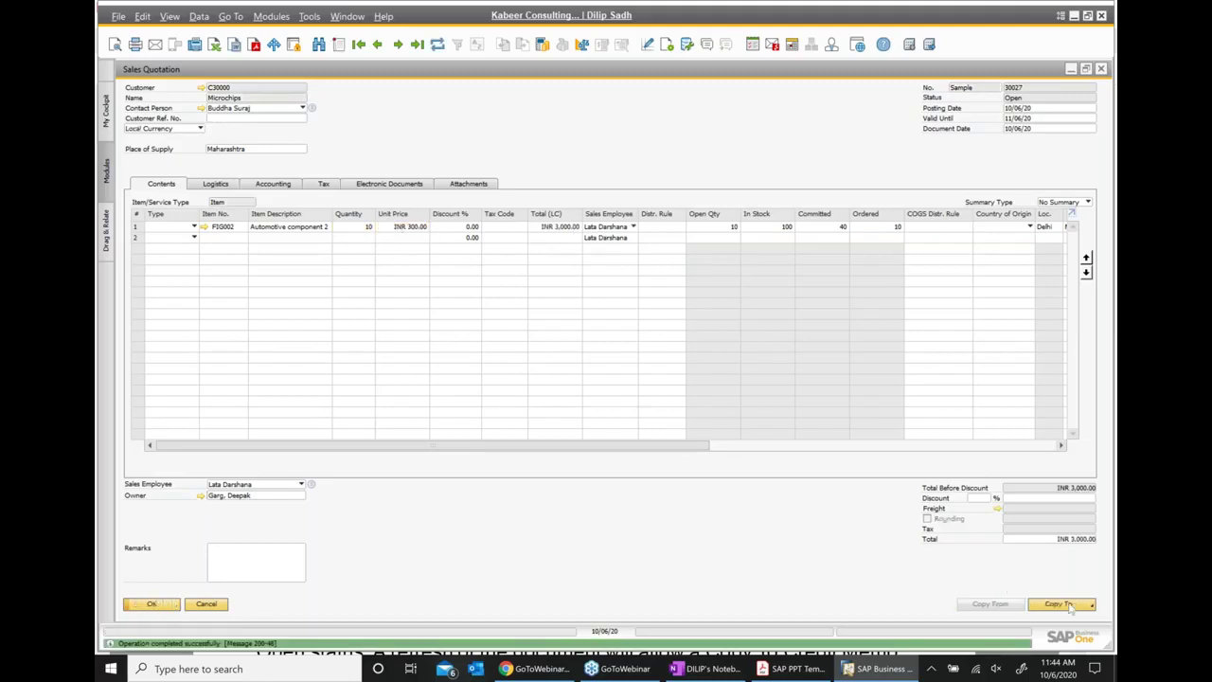
Step: Copy the quotation to a sales order, set the delivery date to 10/06/20 for all rows too, and add the order
click(1063, 608)
click(1060, 573)
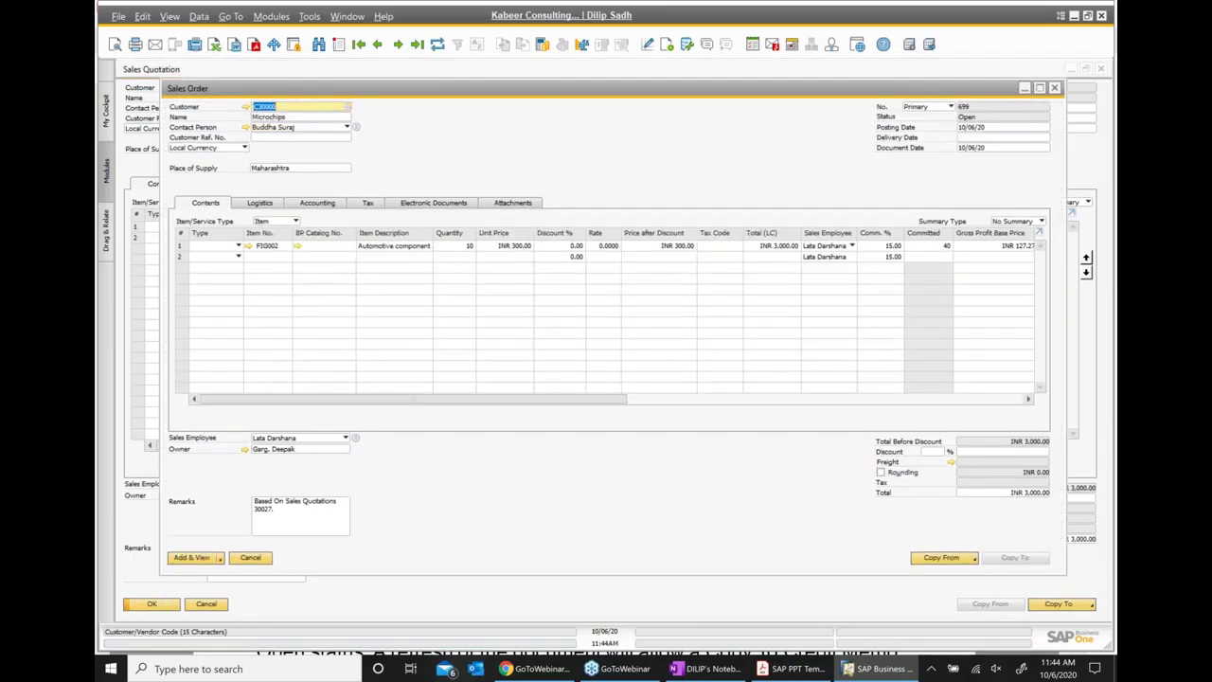
click(196, 558)
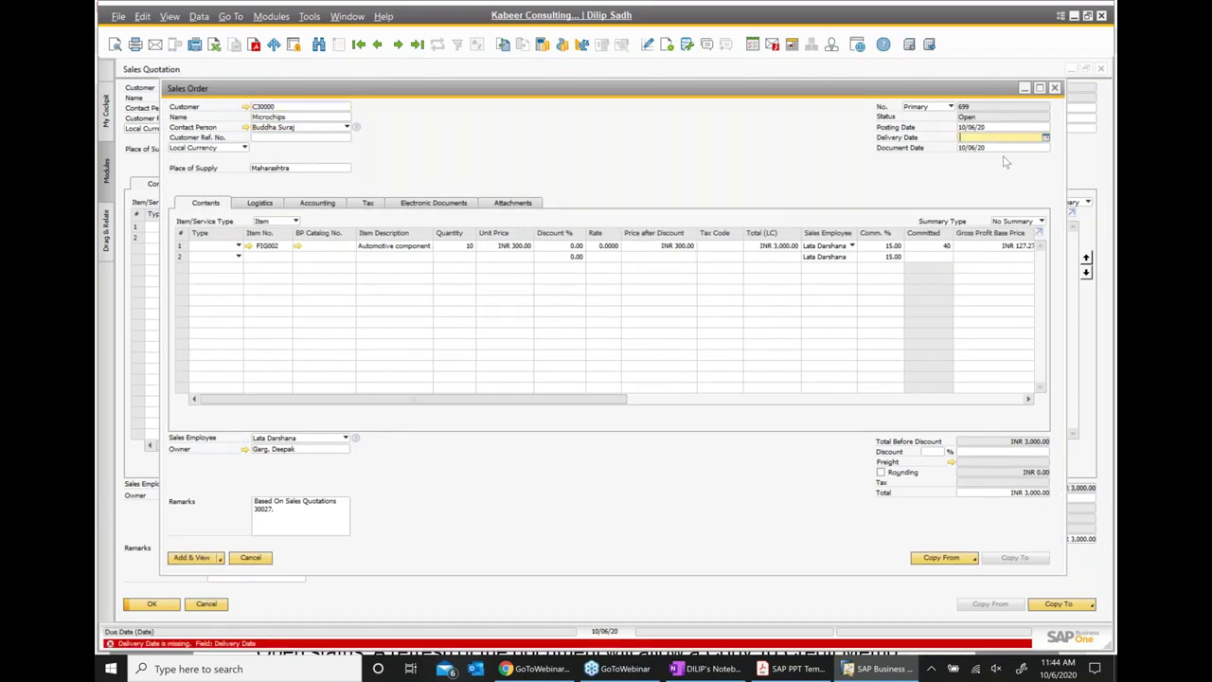
click(1046, 138)
click(992, 197)
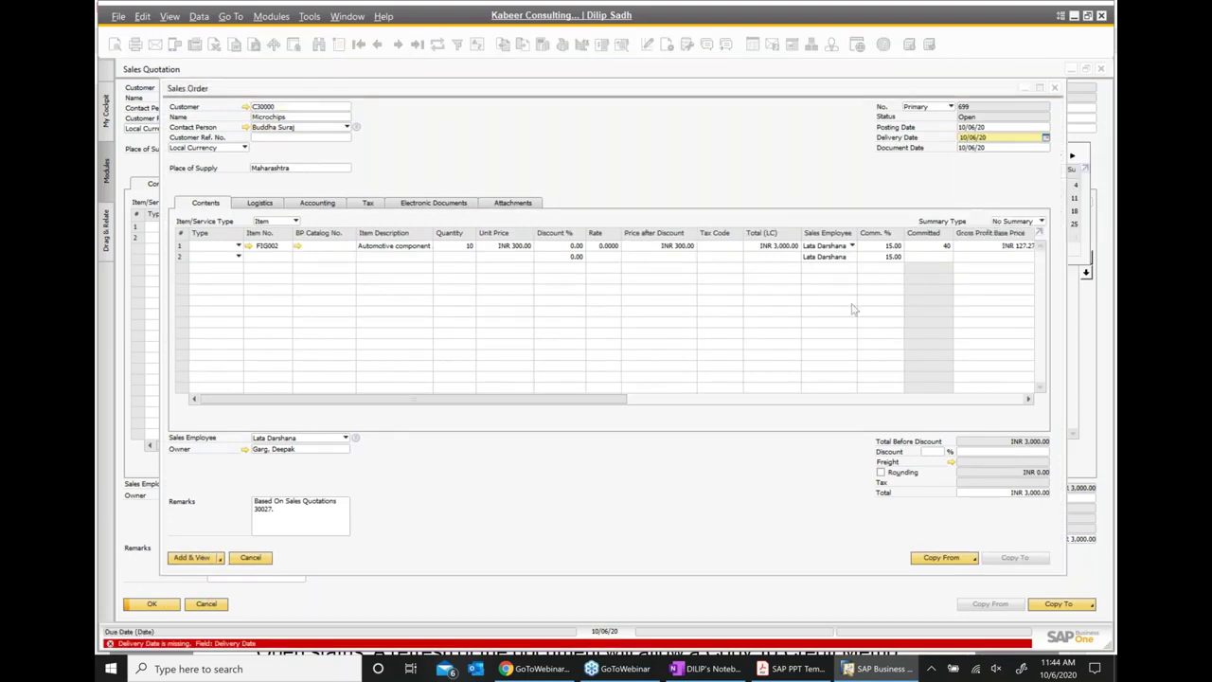
click(193, 559)
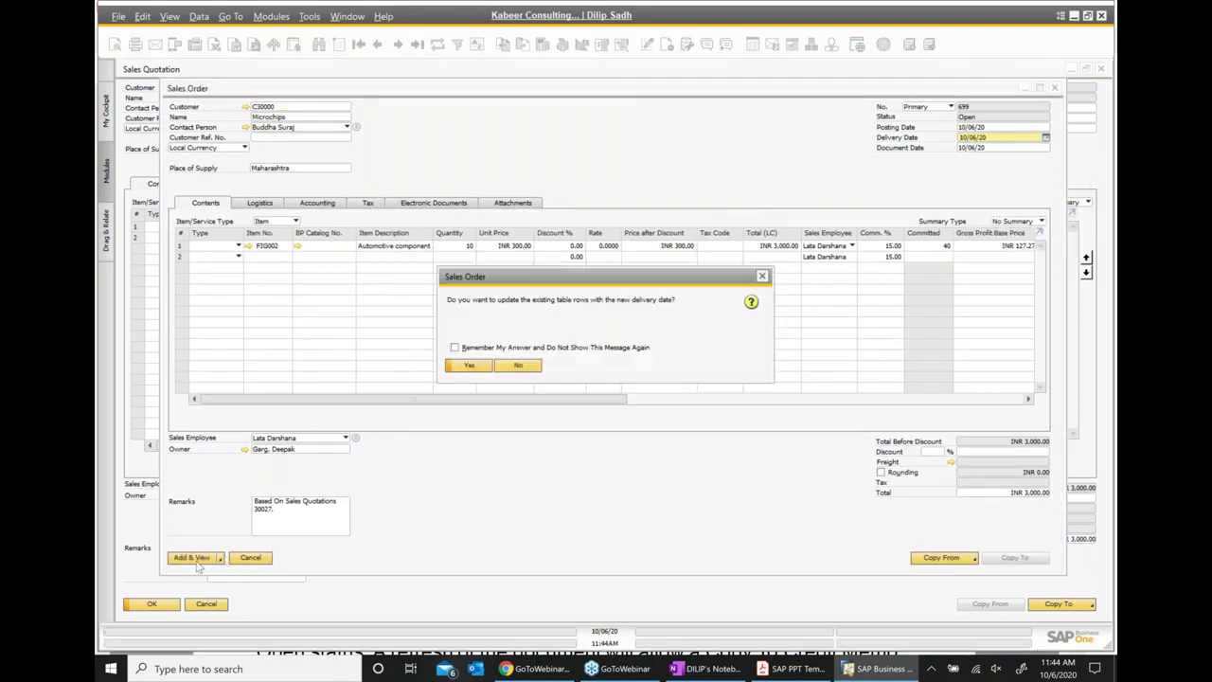
click(468, 366)
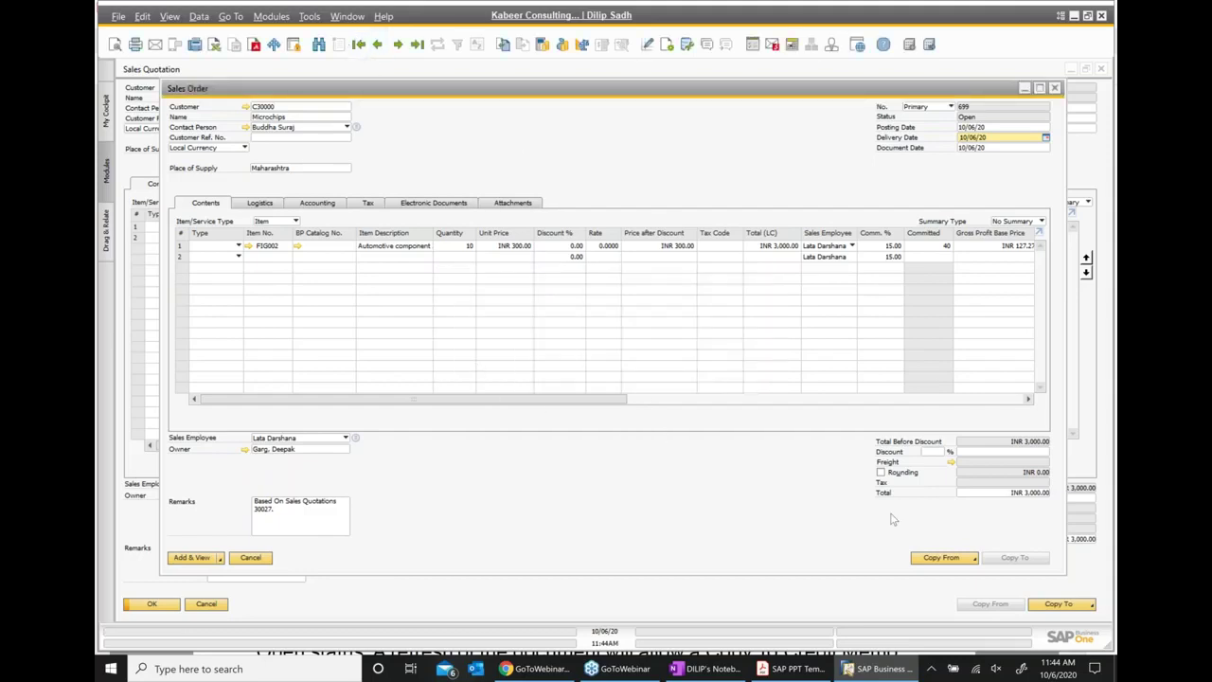
click(263, 558)
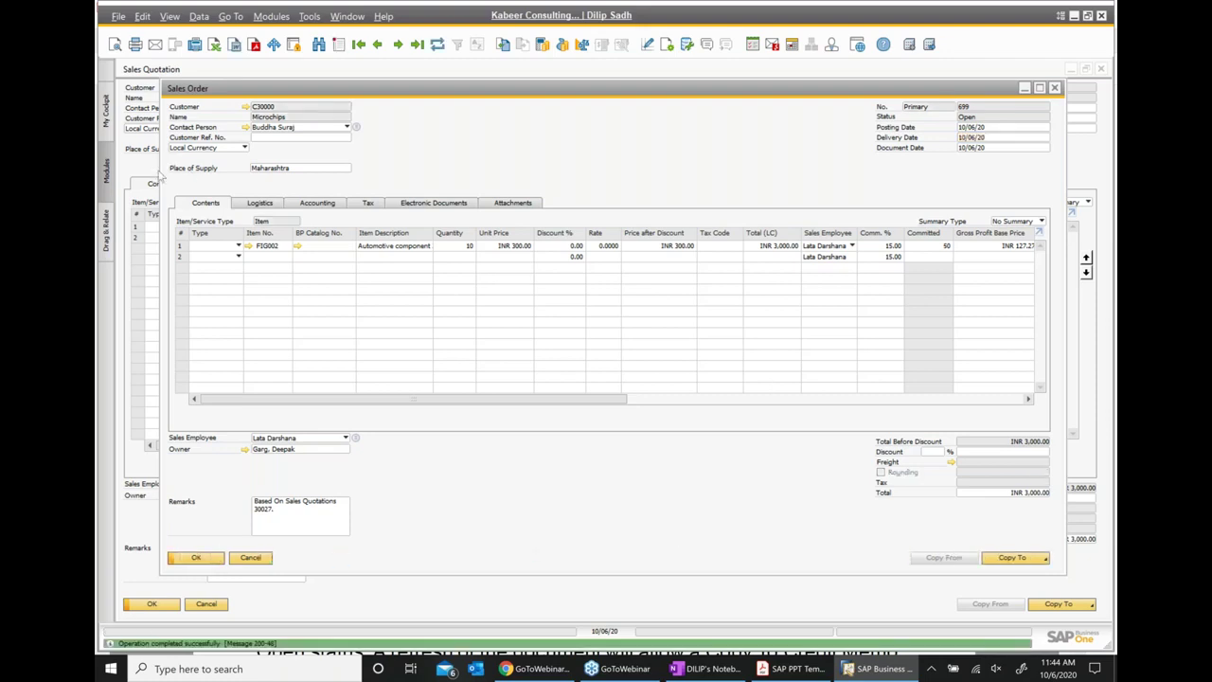
Step: Copy the sales order to a delivery and add the delivery
click(1014, 557)
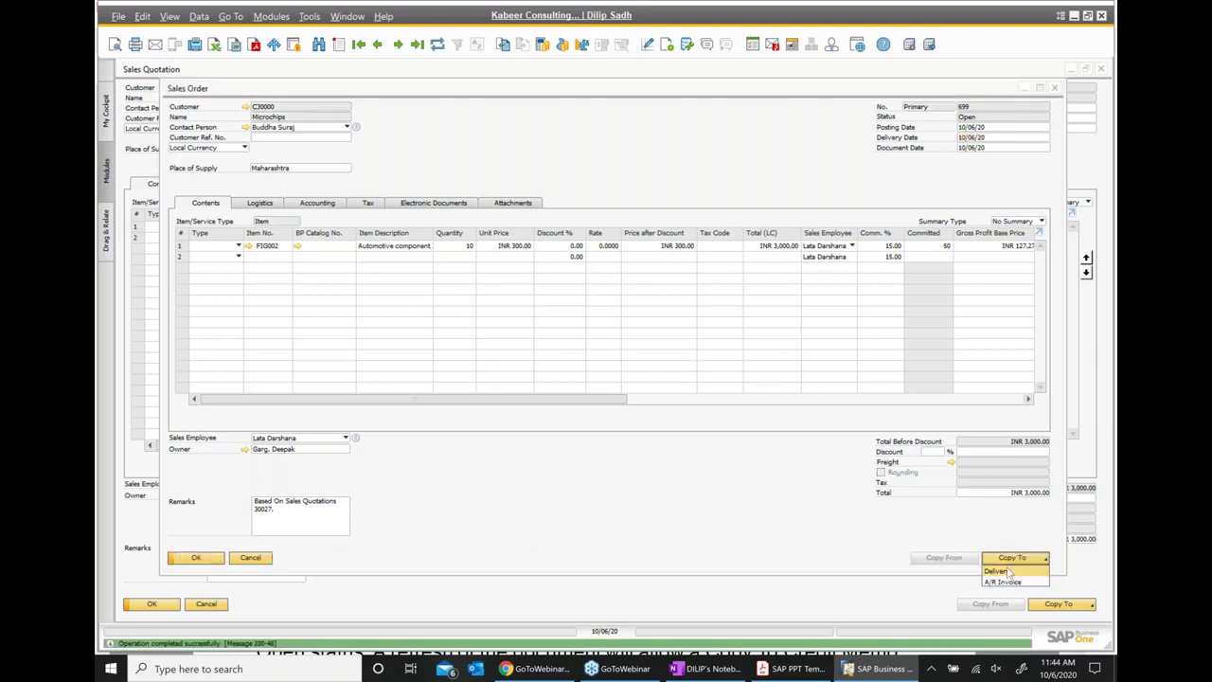
click(994, 571)
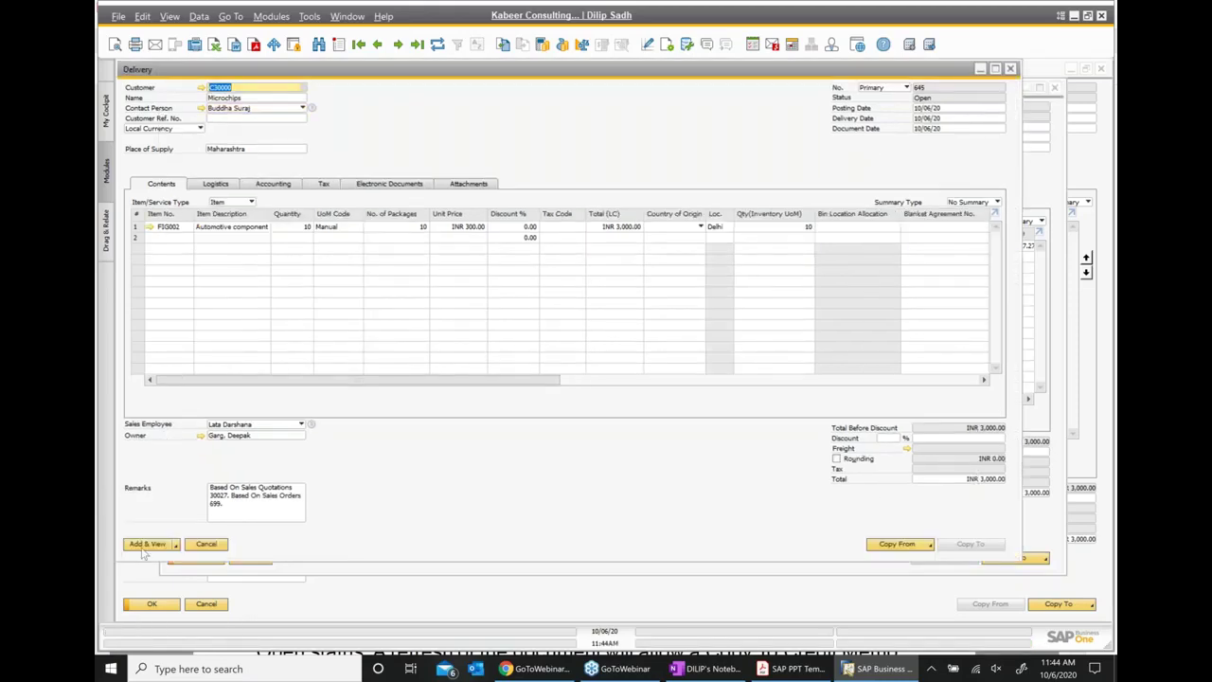
click(145, 544)
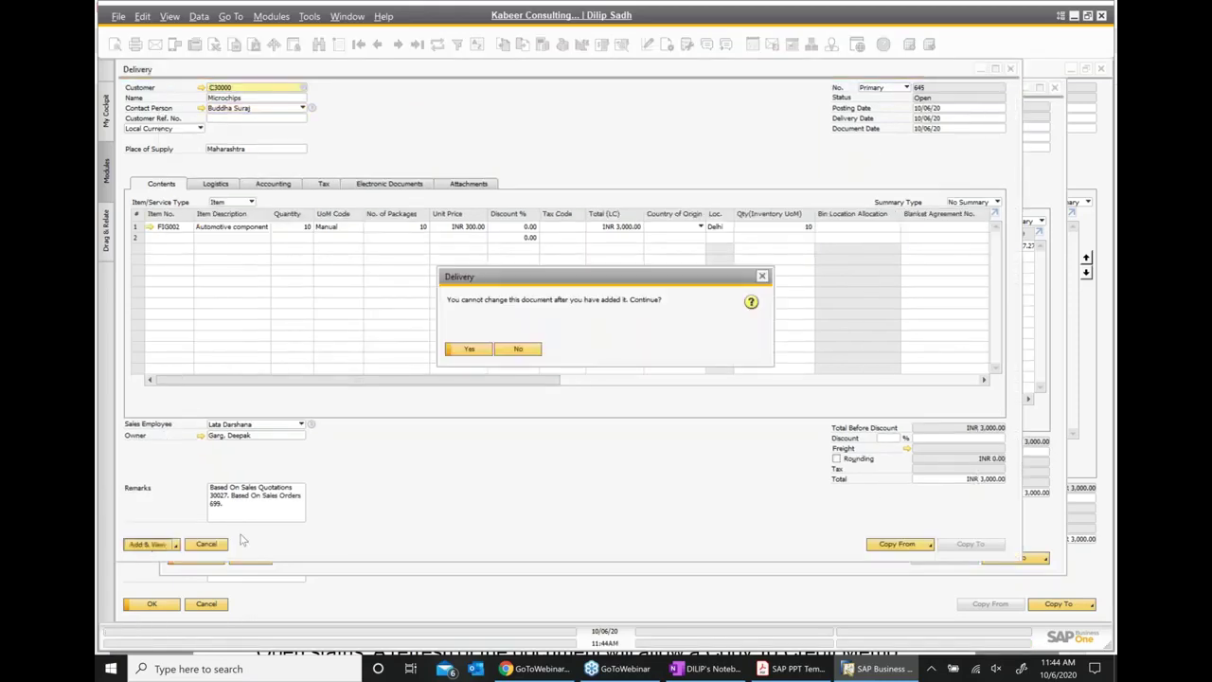
click(468, 348)
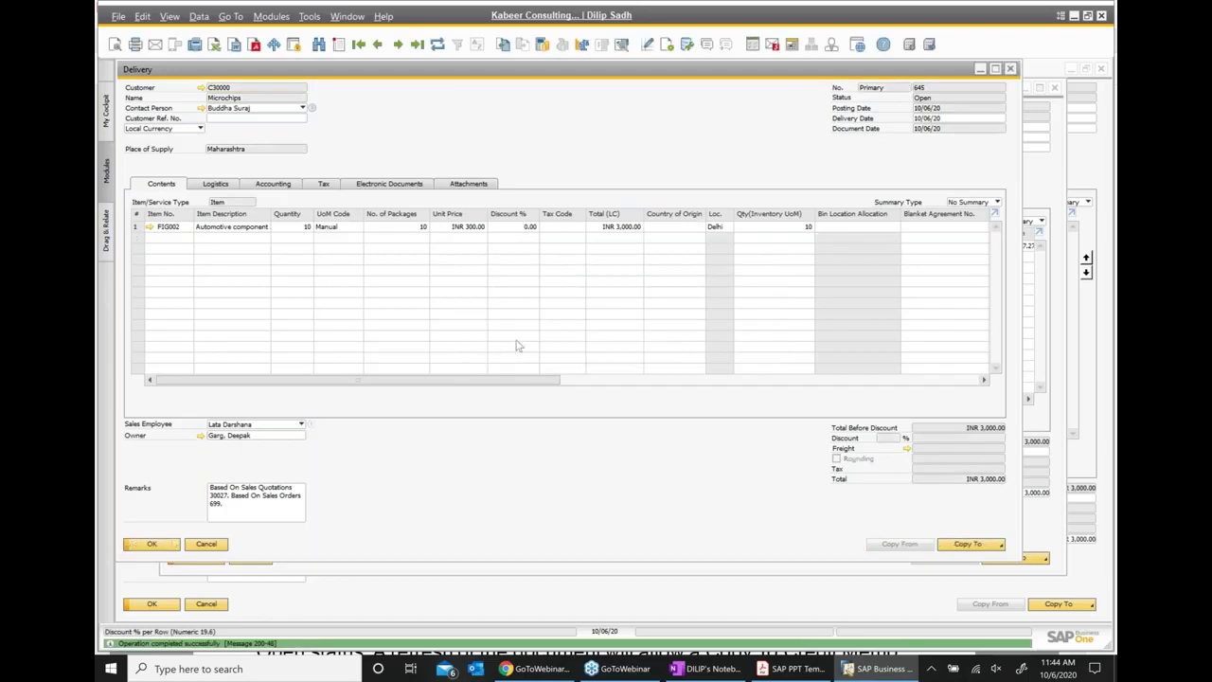
Step: Copy the delivery to an A/R invoice, assign tax code CST@4 to the FIG002 row, and add the invoice
click(966, 545)
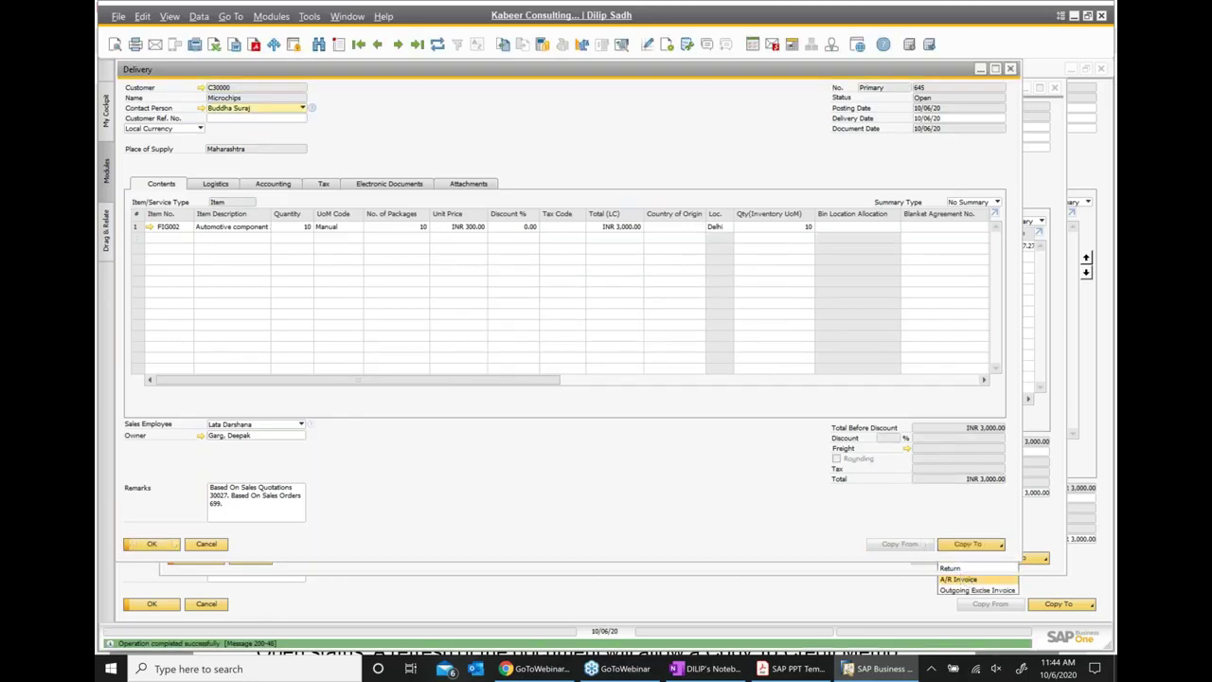
click(959, 579)
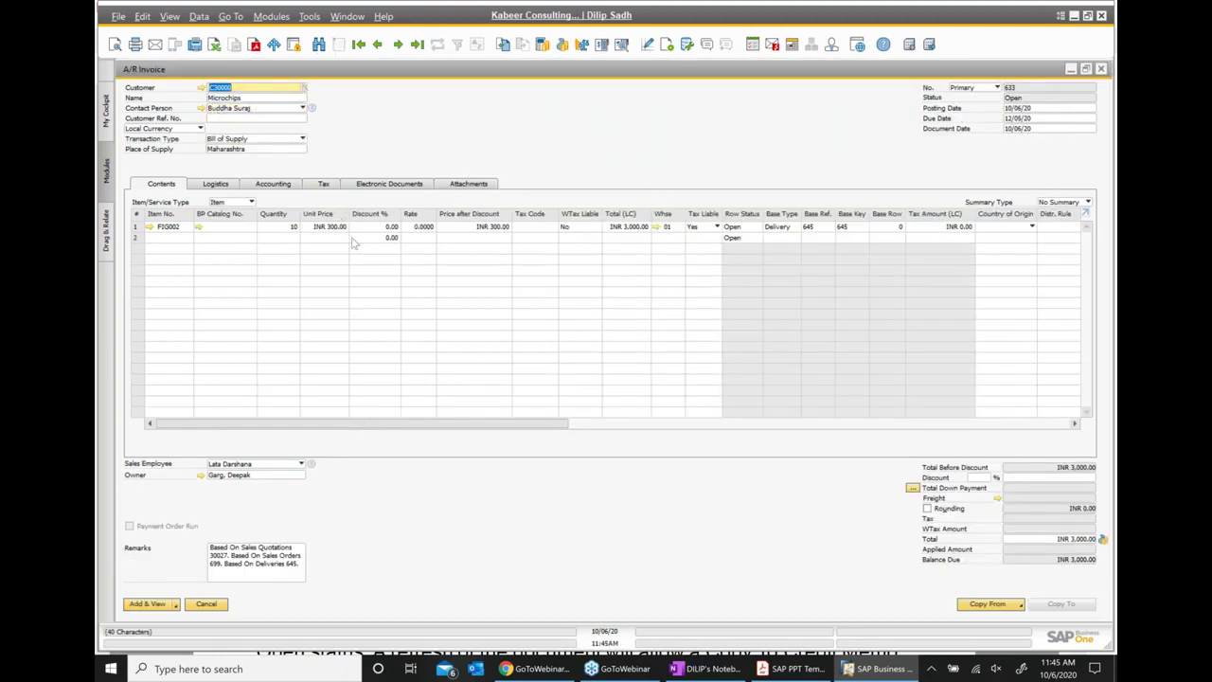
click(536, 228)
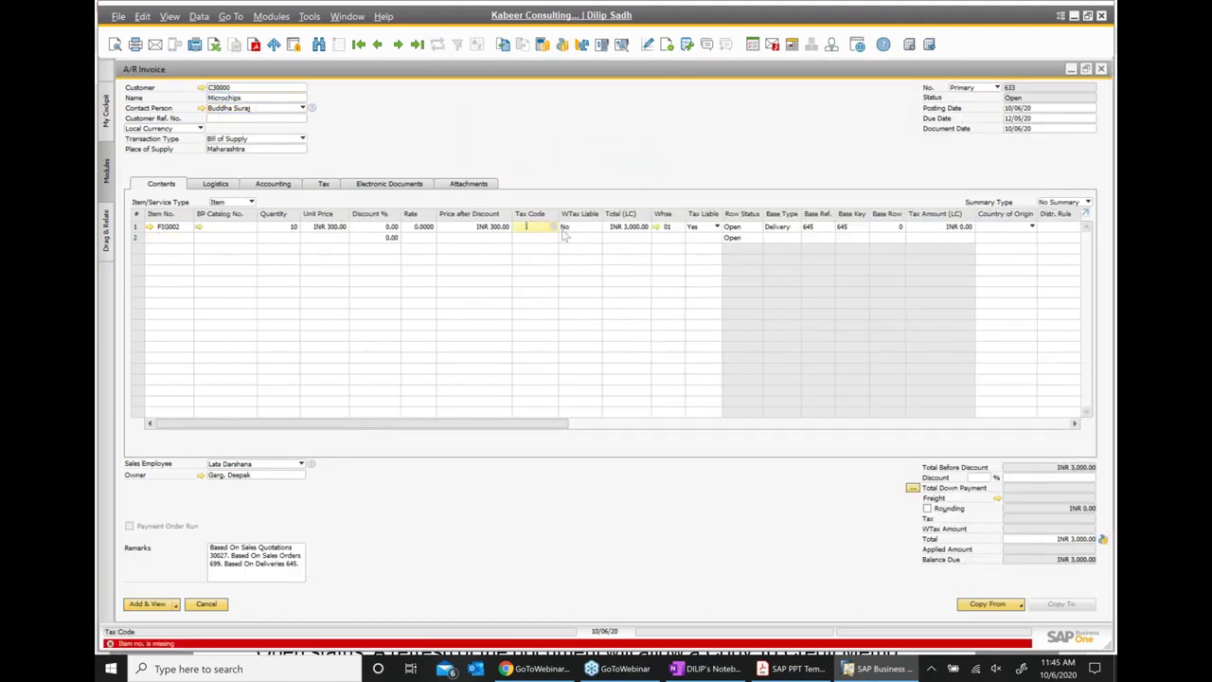
click(552, 229)
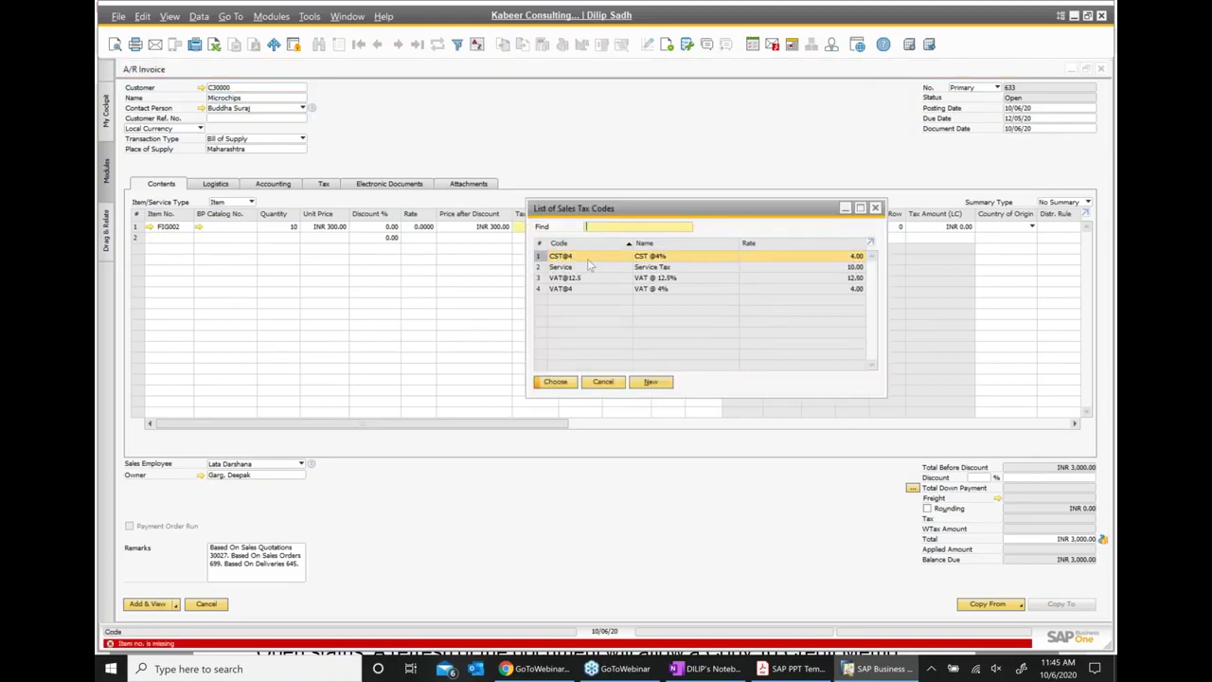
double_click(642, 259)
click(148, 605)
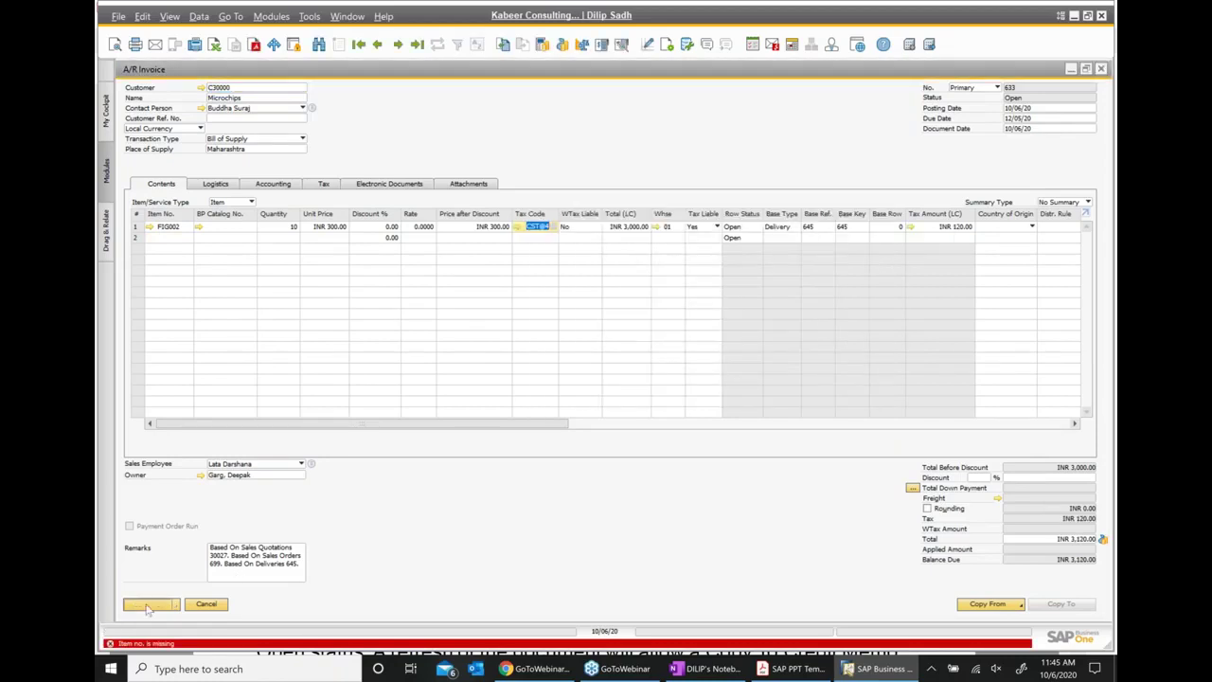
click(470, 349)
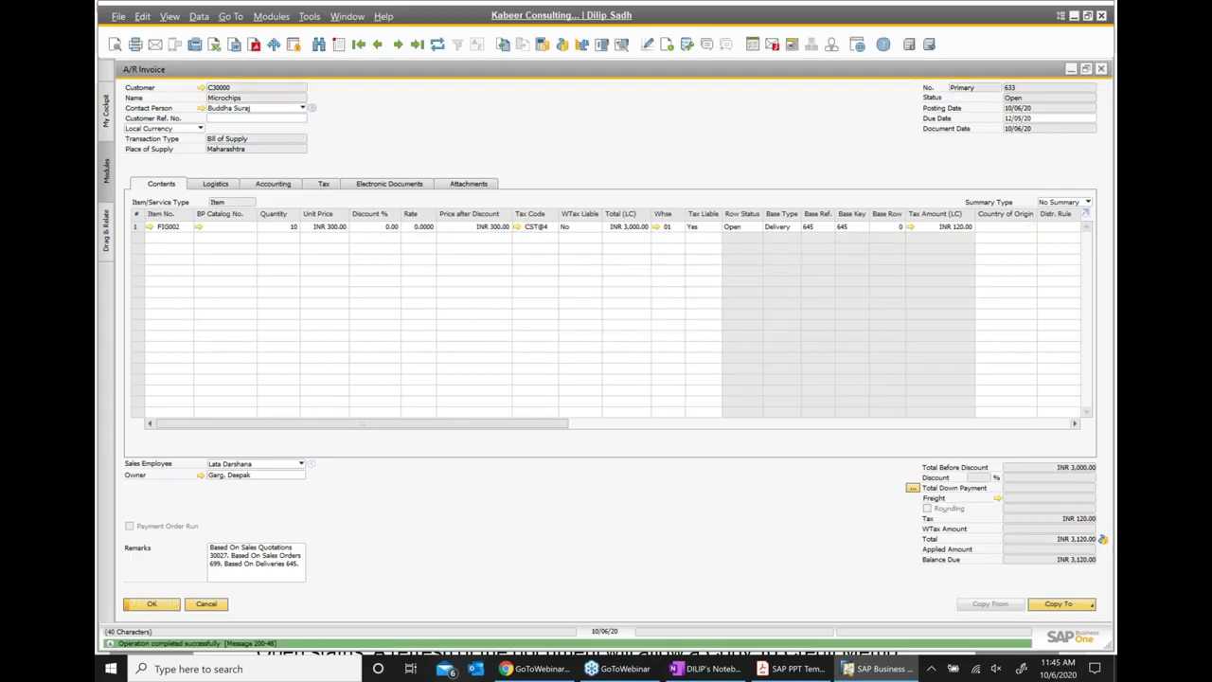
Step: Examine the A/R invoice's Relationship Map and close it
right_click(540, 143)
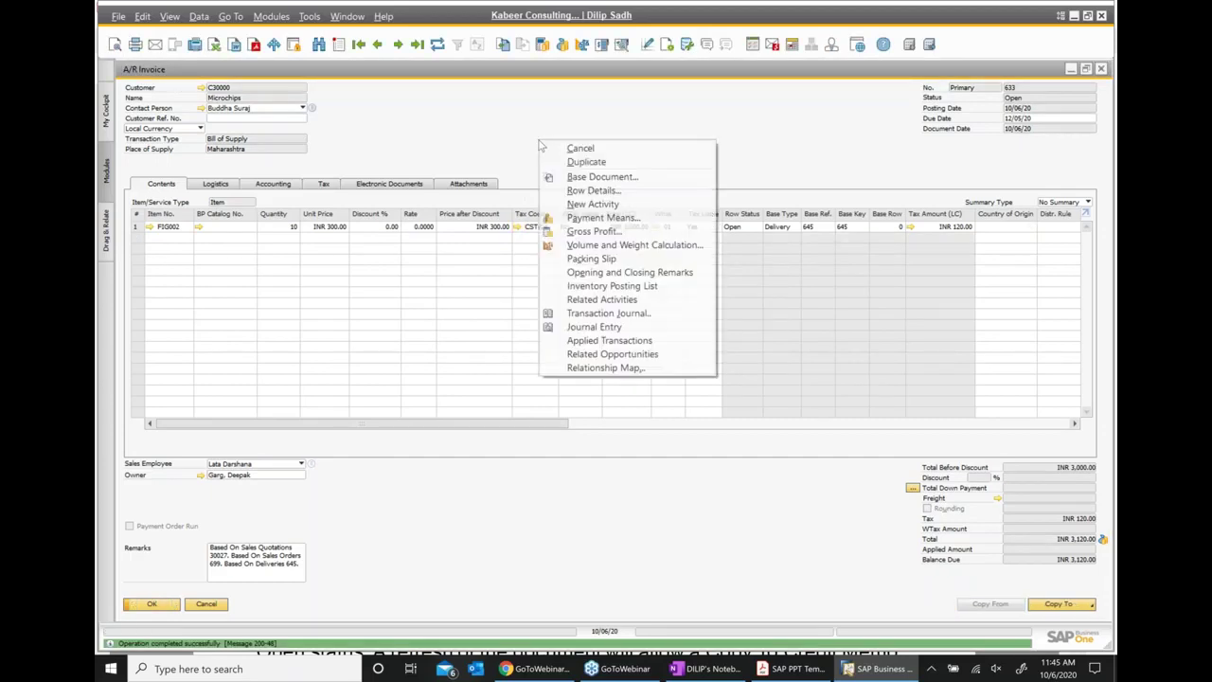
click(597, 370)
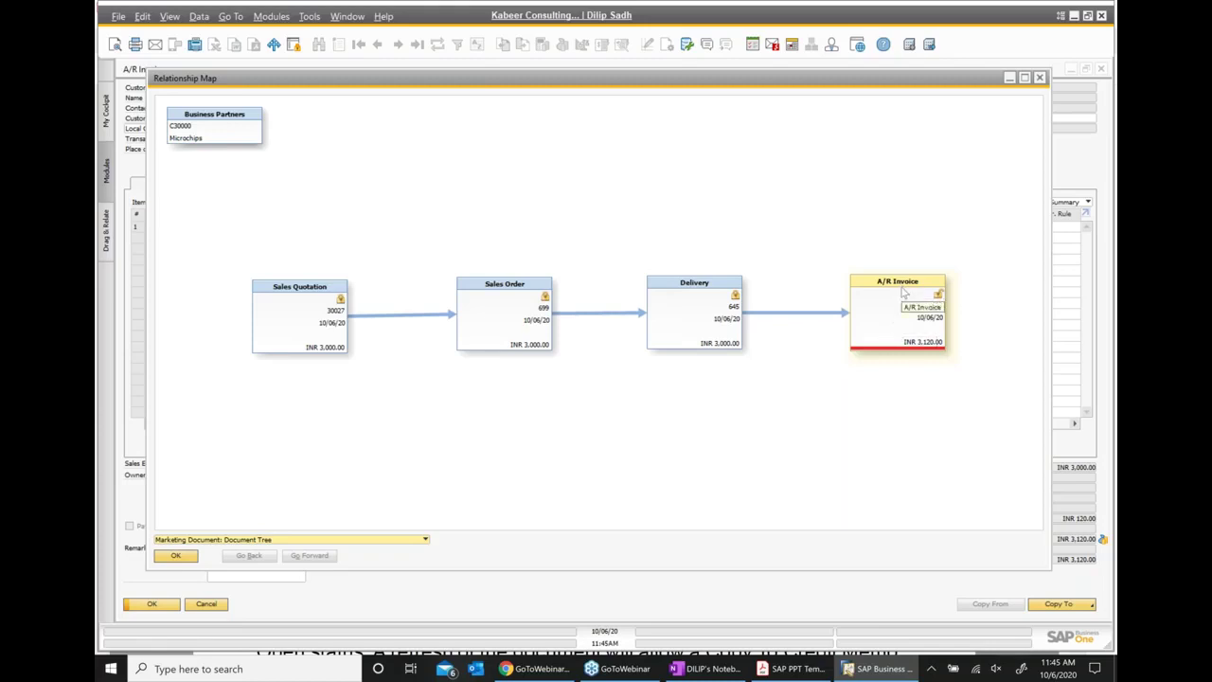
click(1039, 79)
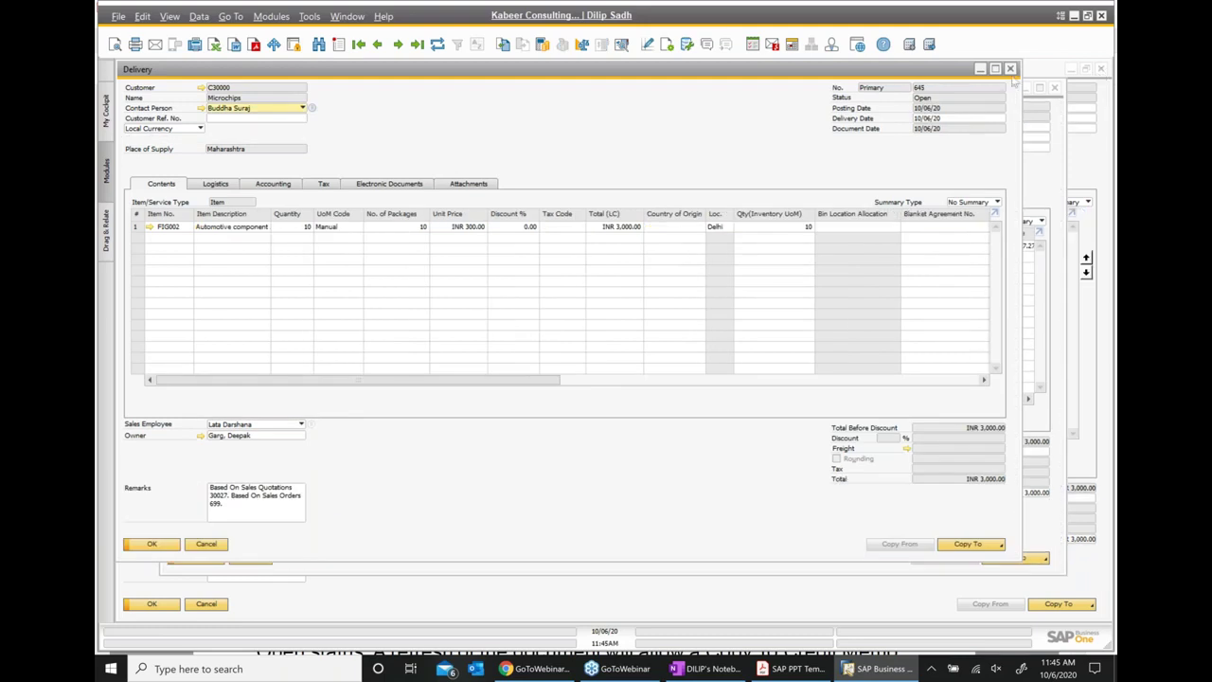
Step: Close the open delivery, sales order and sales quotation windows
click(1011, 68)
click(1056, 89)
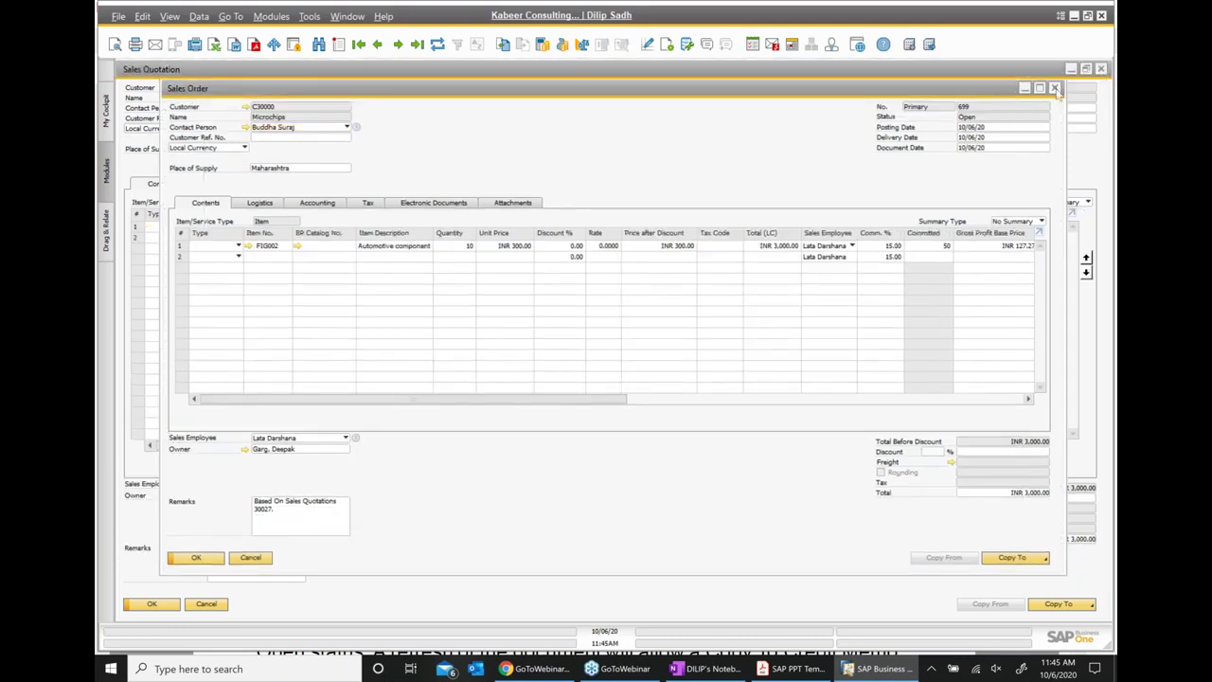
click(1102, 72)
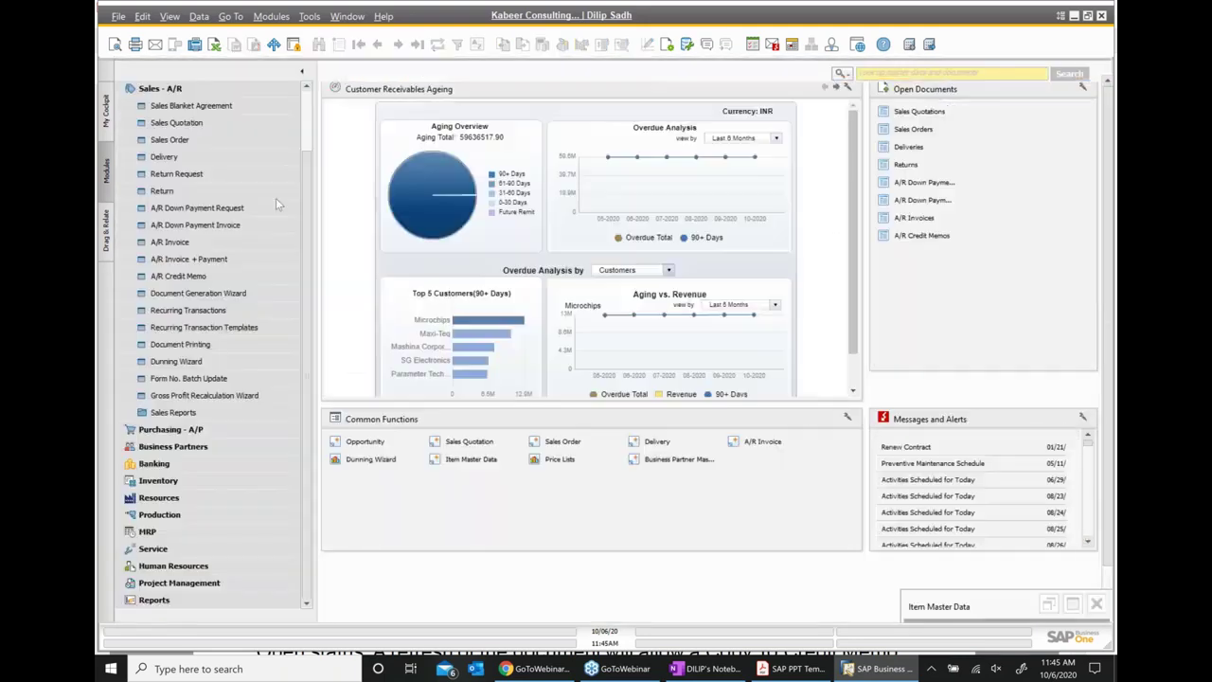
Step: Start a new incoming payment from the Banking module for the customer Microchips
click(172, 89)
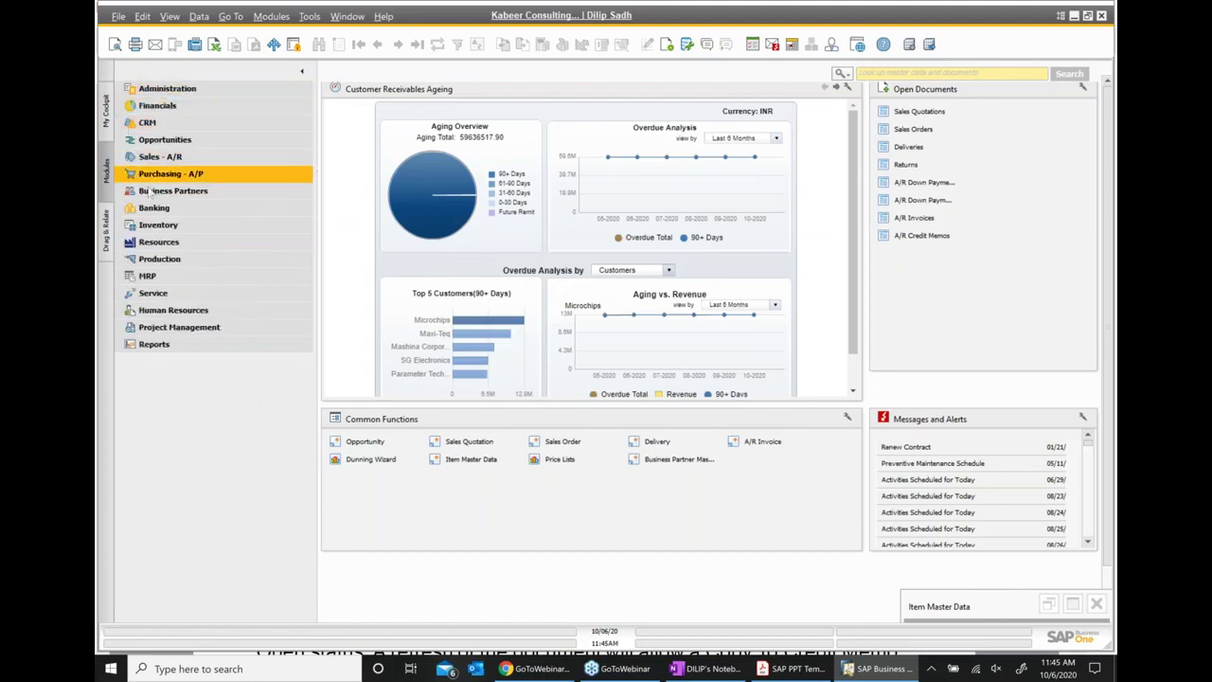
click(185, 208)
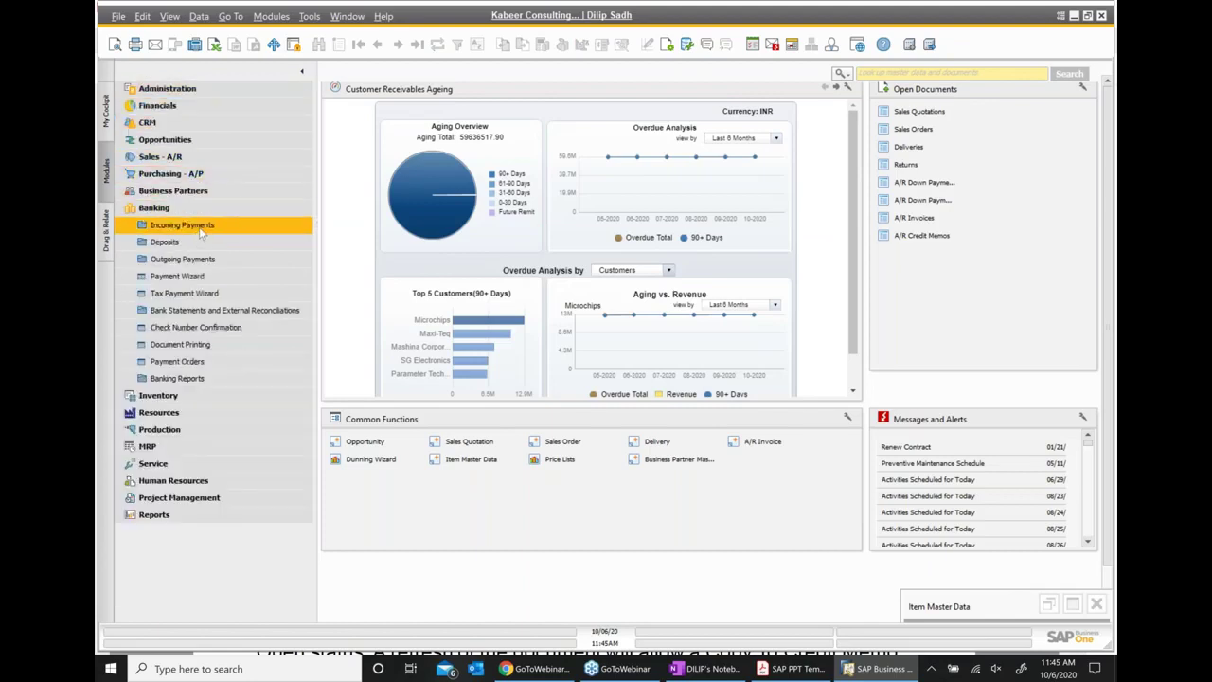
click(201, 227)
click(212, 244)
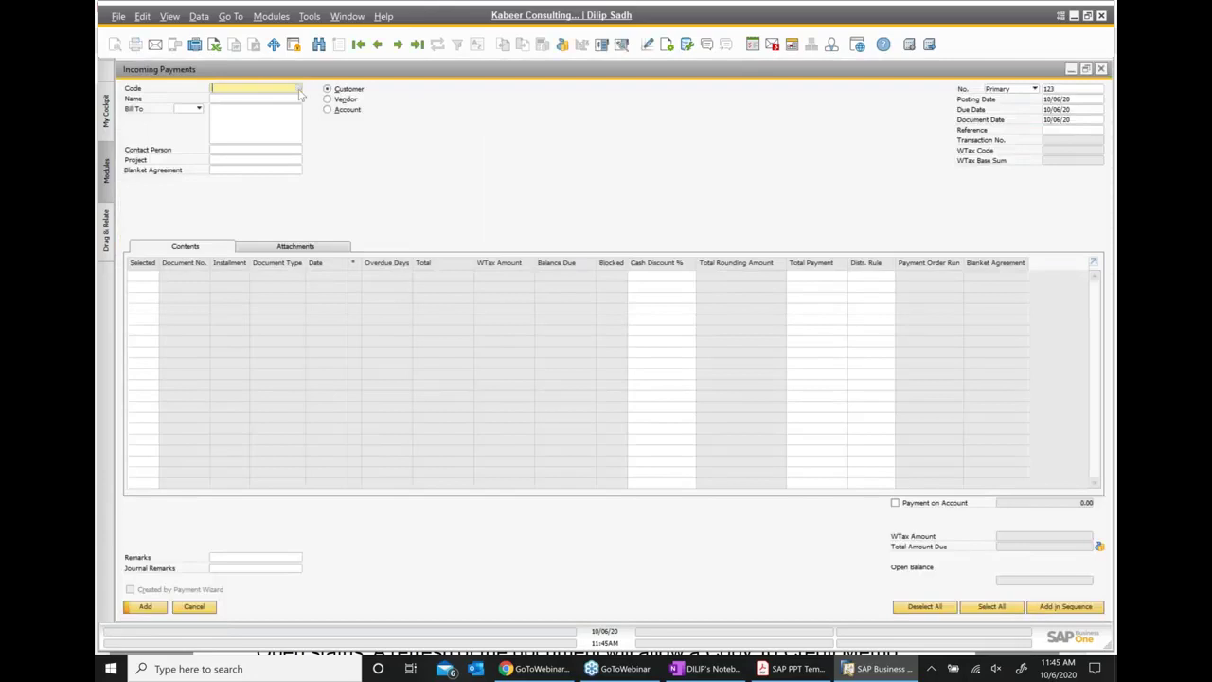
click(299, 92)
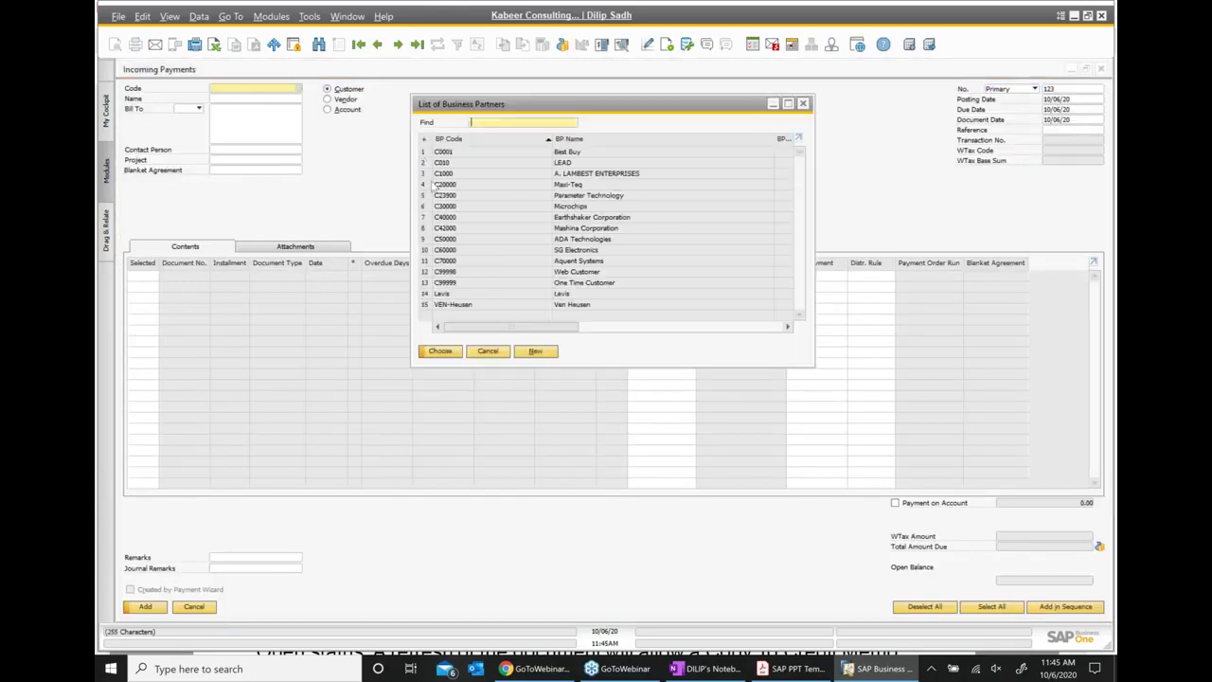
double_click(572, 208)
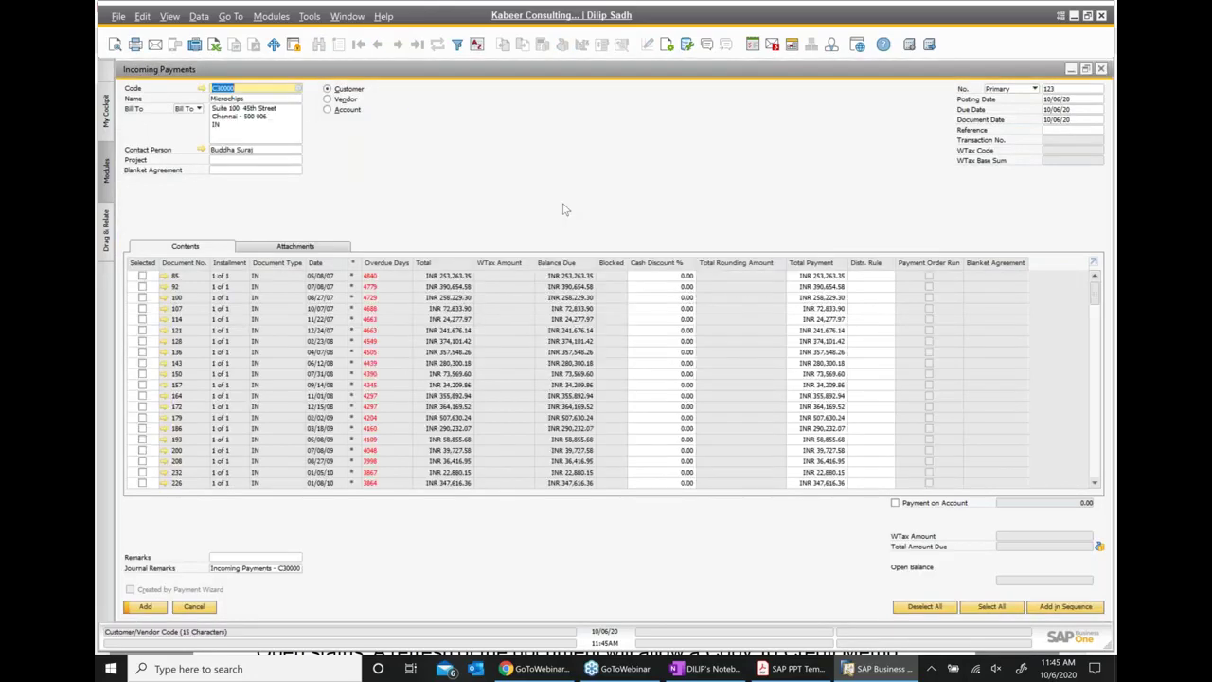
Step: Select A/R invoice 633 for payment and clear its cash discount percentage
click(1096, 458)
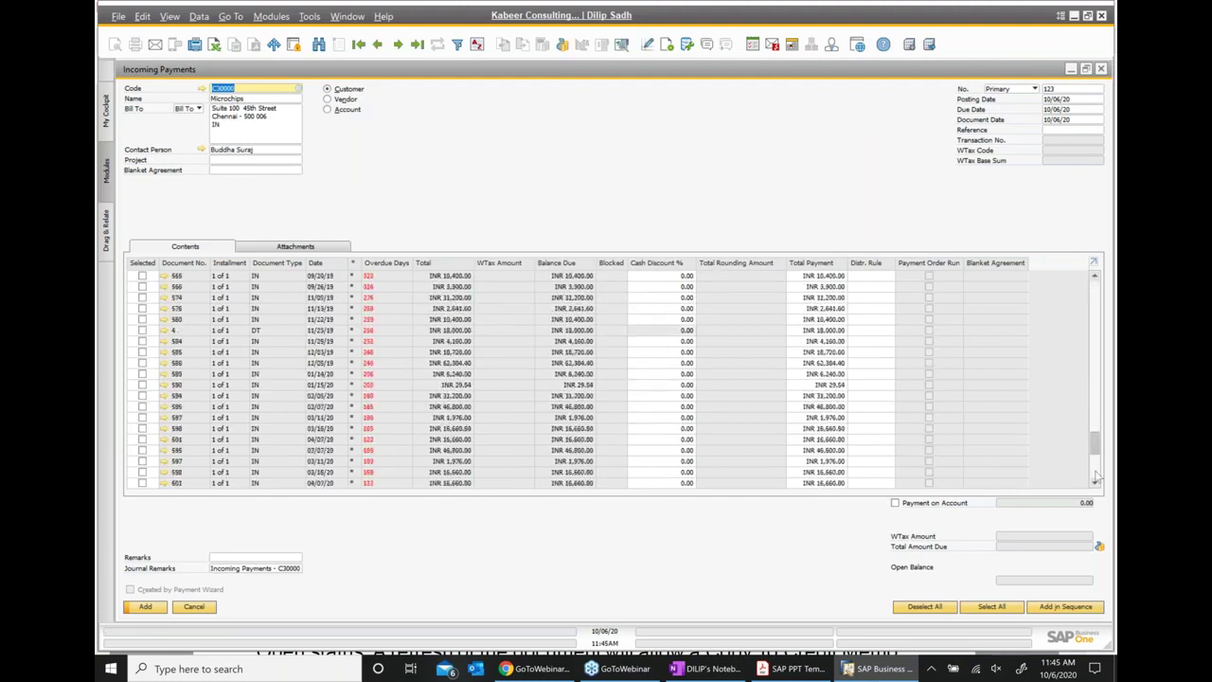
click(1096, 458)
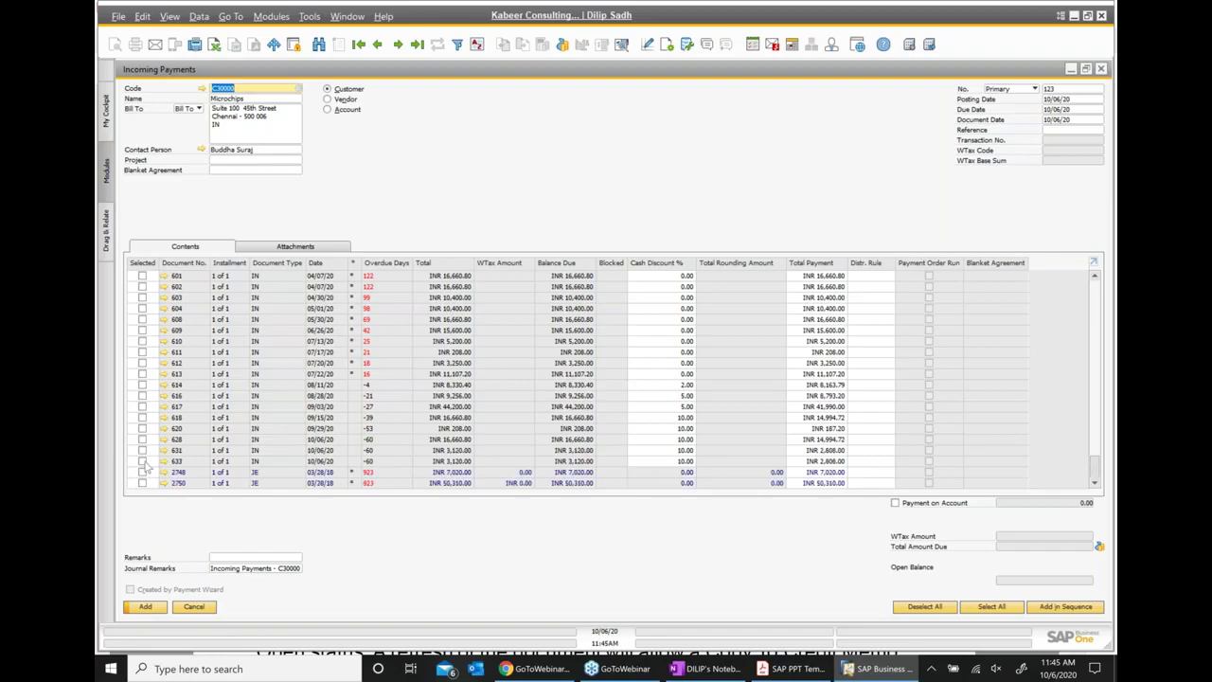
click(142, 461)
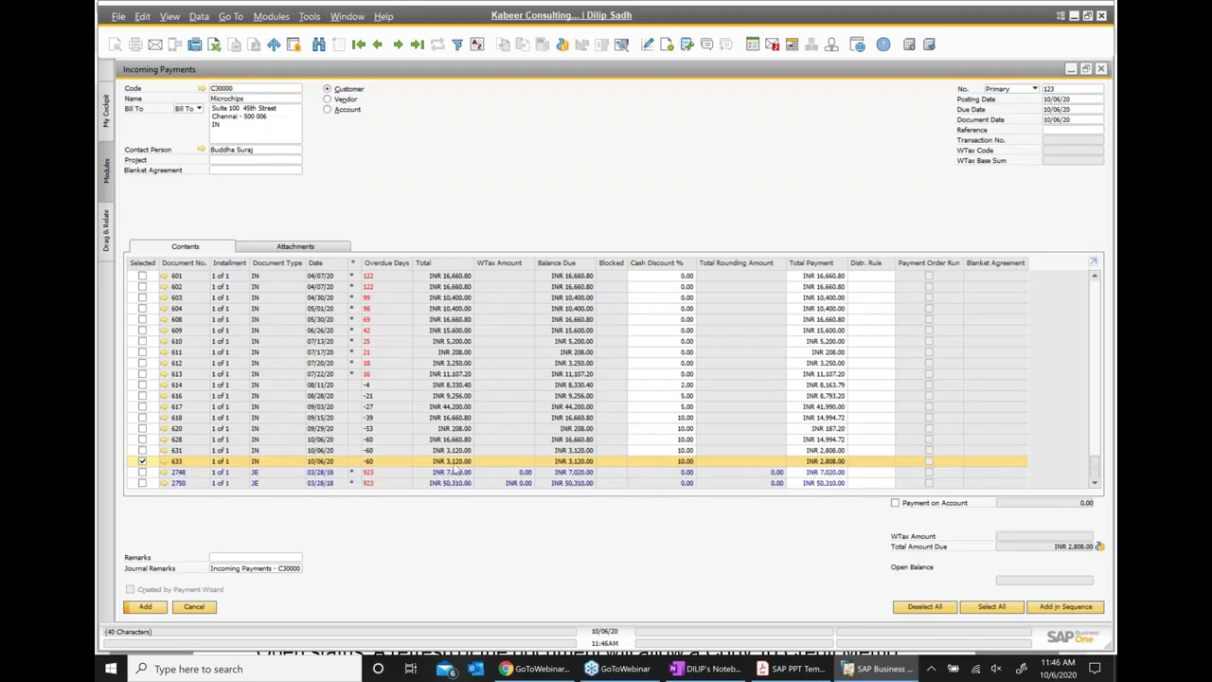
click(684, 463)
key(Delete)
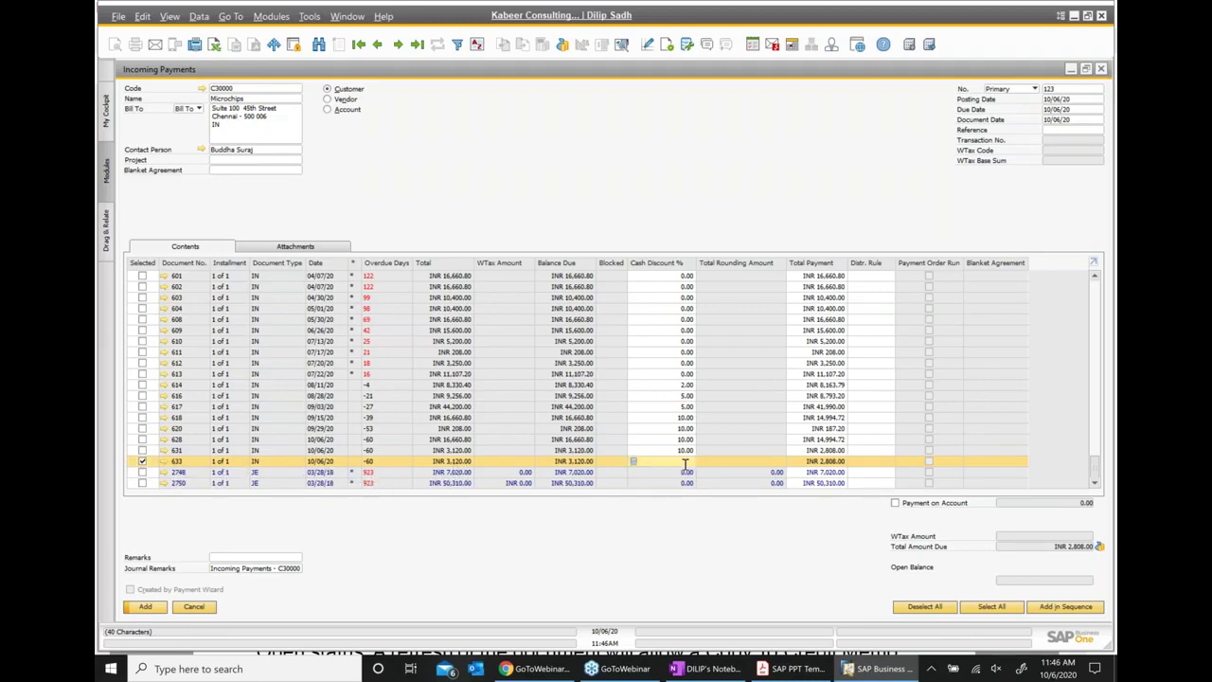
Step: Enter a check amount of 3120 as the payment means and add the incoming payment
click(1101, 547)
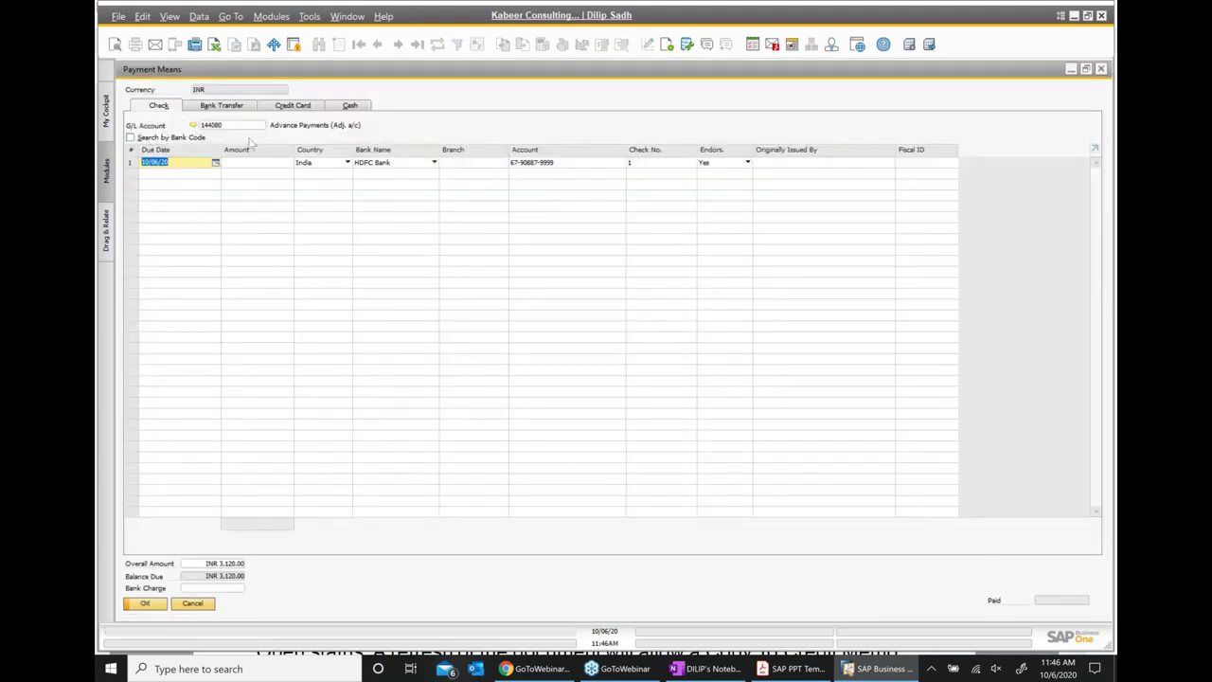
click(248, 167)
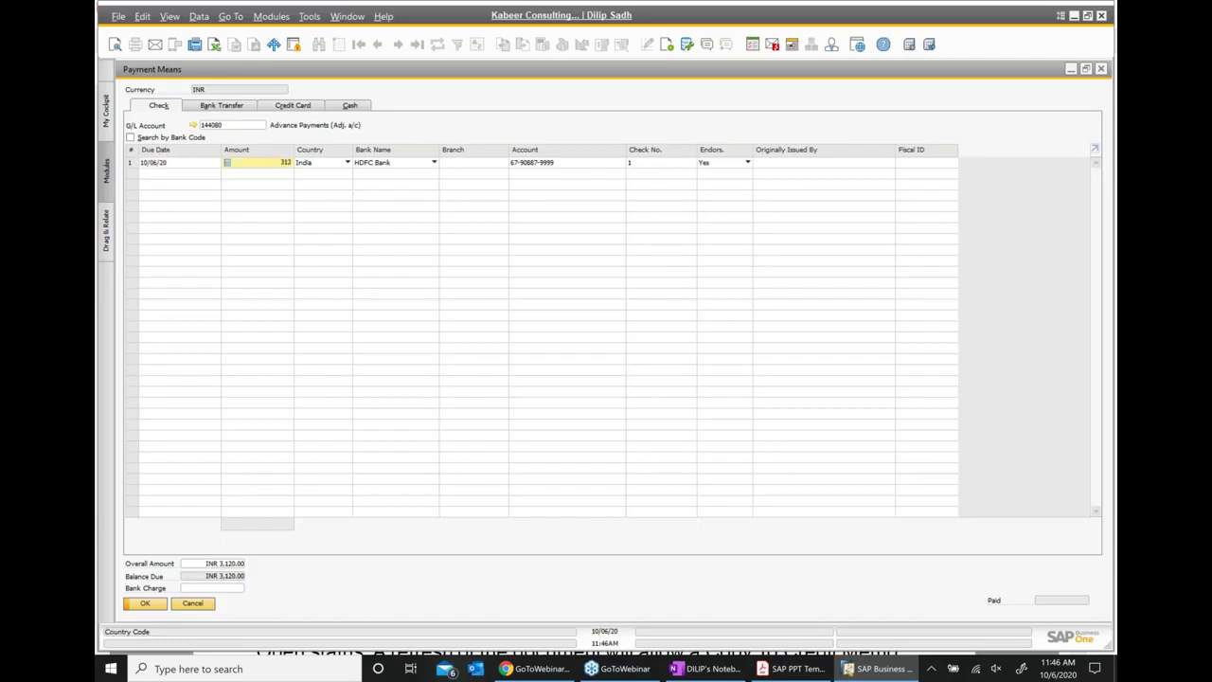
text(3120)
click(159, 608)
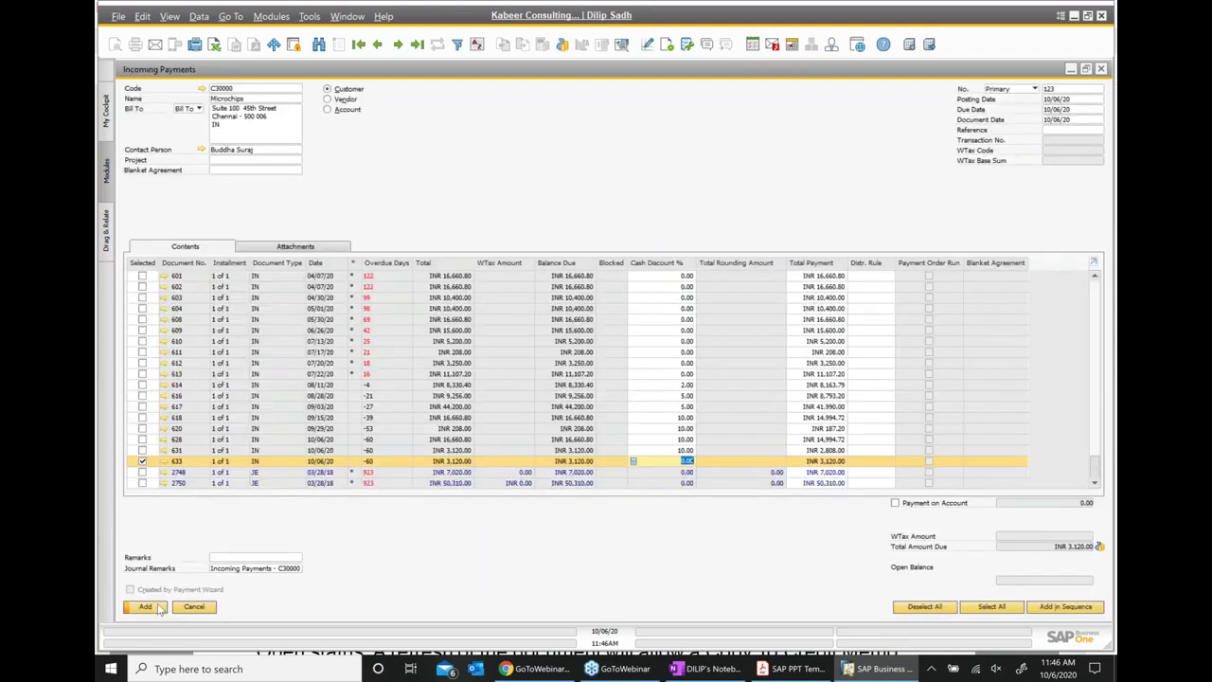
click(151, 607)
click(470, 349)
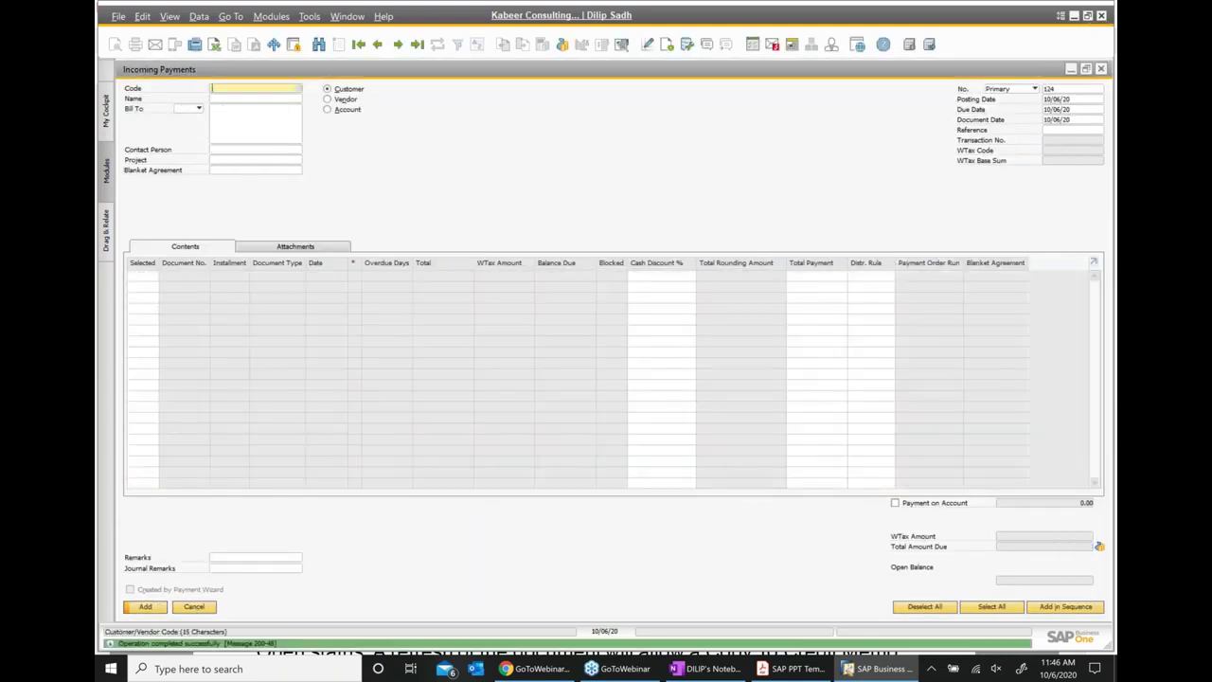
Step: Reopen the added incoming payment, follow its Relationship Map to the A/R invoice, and display the invoice's own Relationship Map
click(377, 45)
right_click(532, 168)
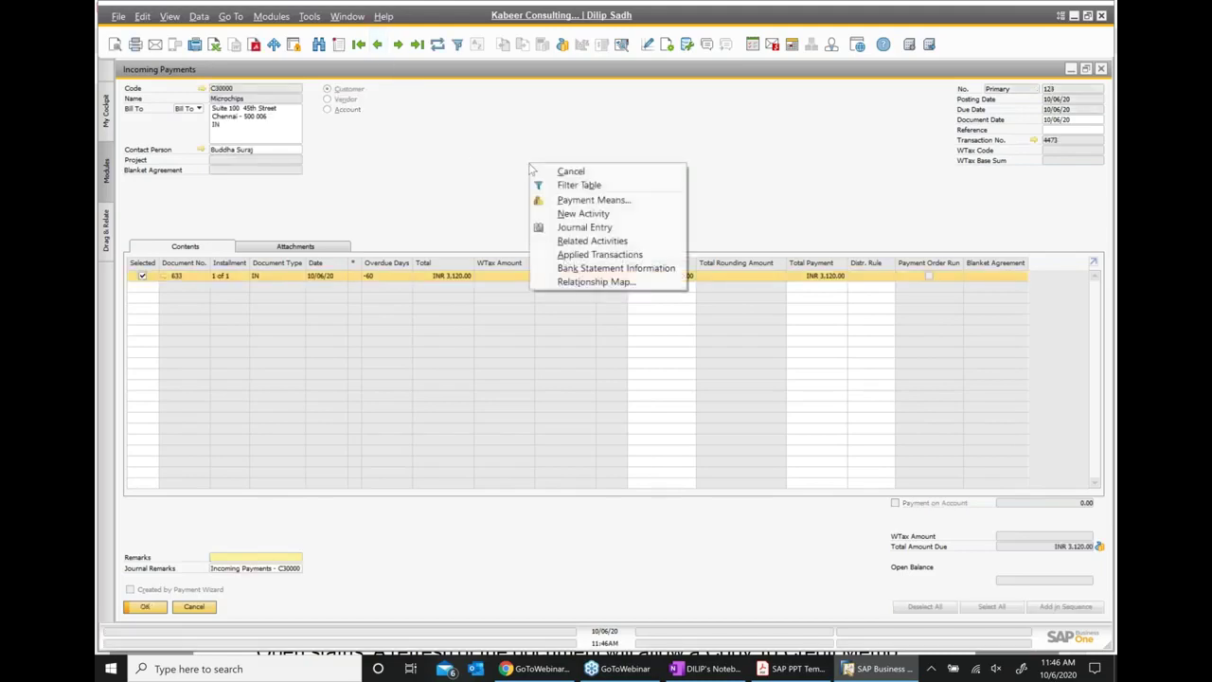
click(599, 282)
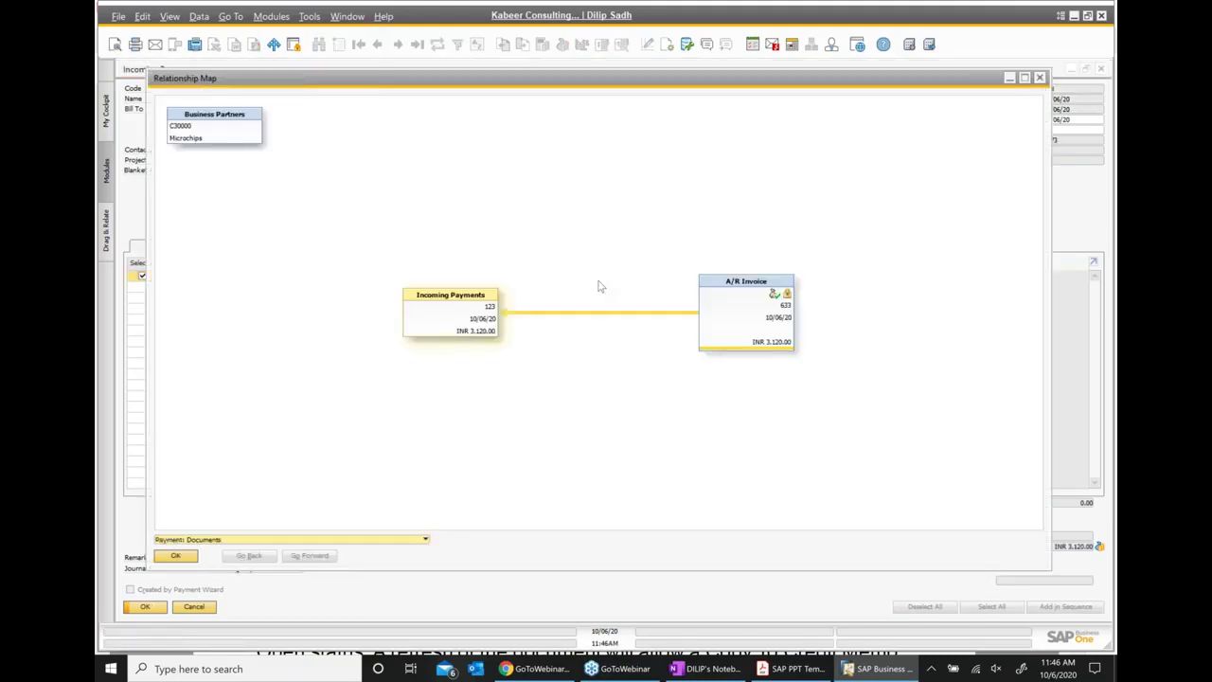
double_click(718, 321)
right_click(599, 195)
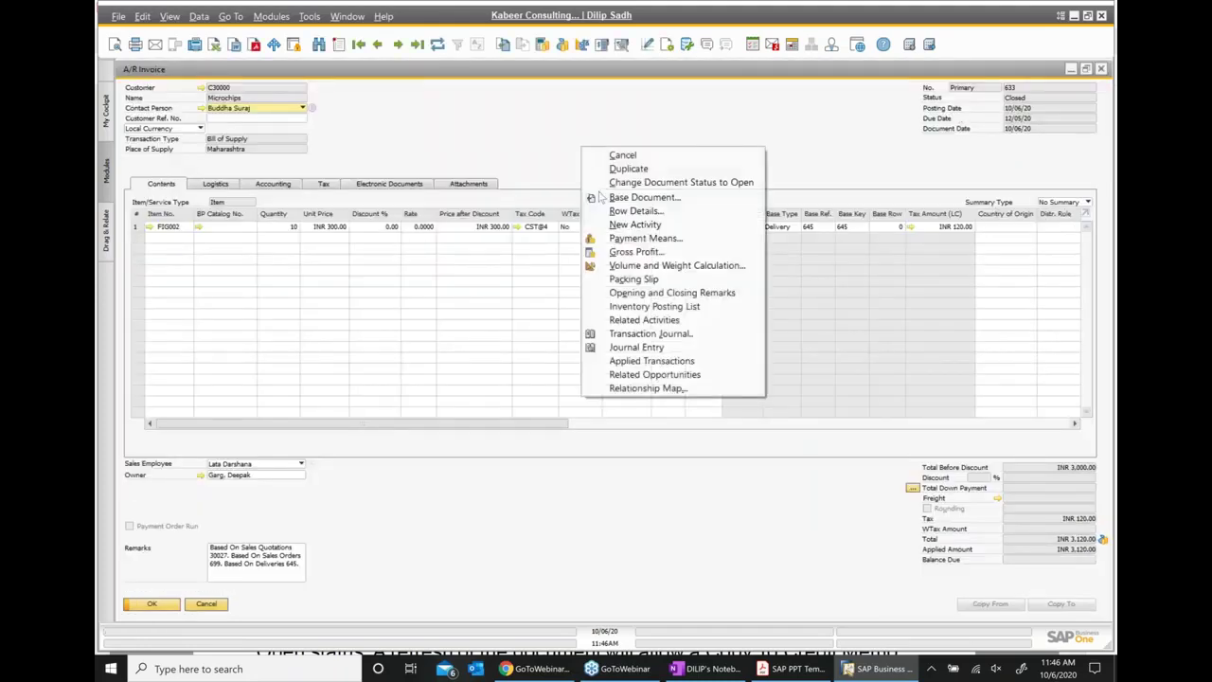
click(635, 388)
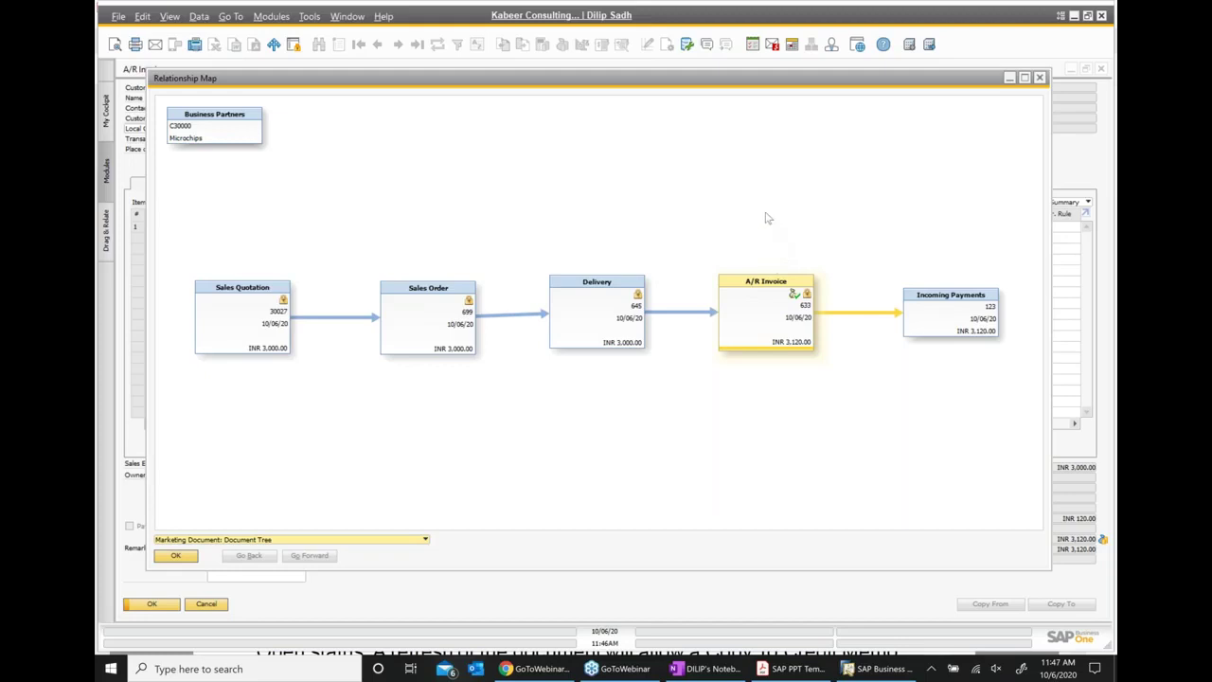
Step: Switch to OneNote and write "Is my voice coming to you all? Please make sure your mike and speaker on." below "Credit memo exercise"
click(705, 669)
key(Return)
key(Return)
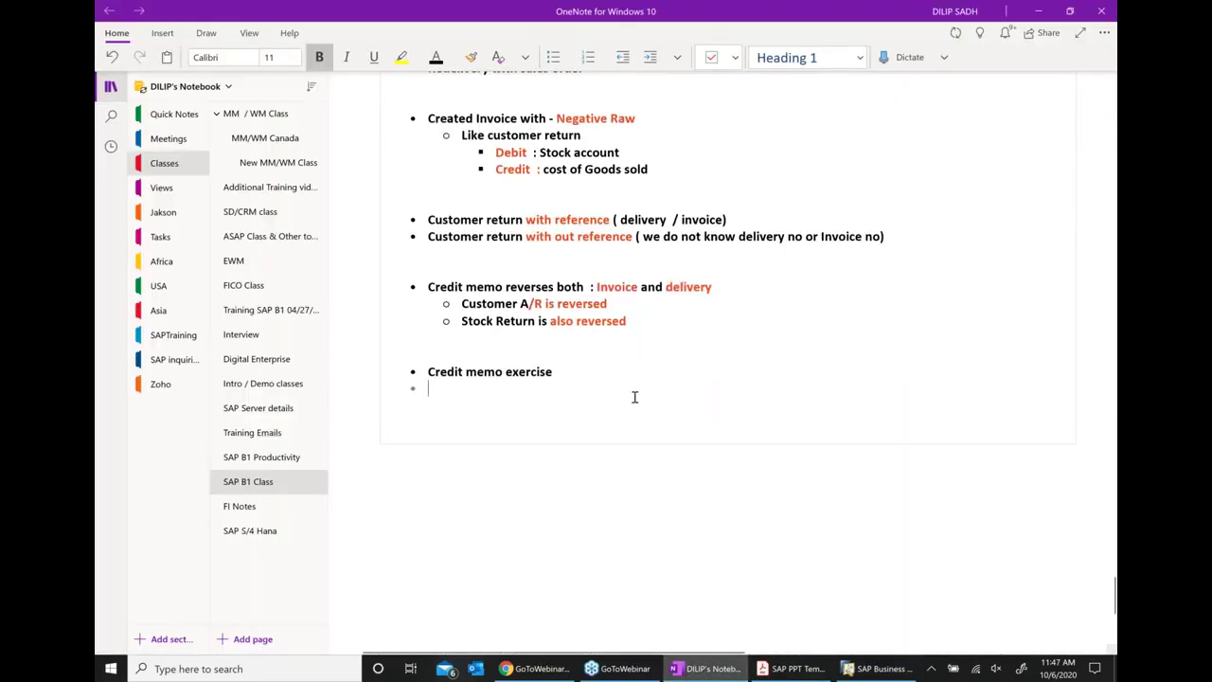
key(Return)
text(is my)
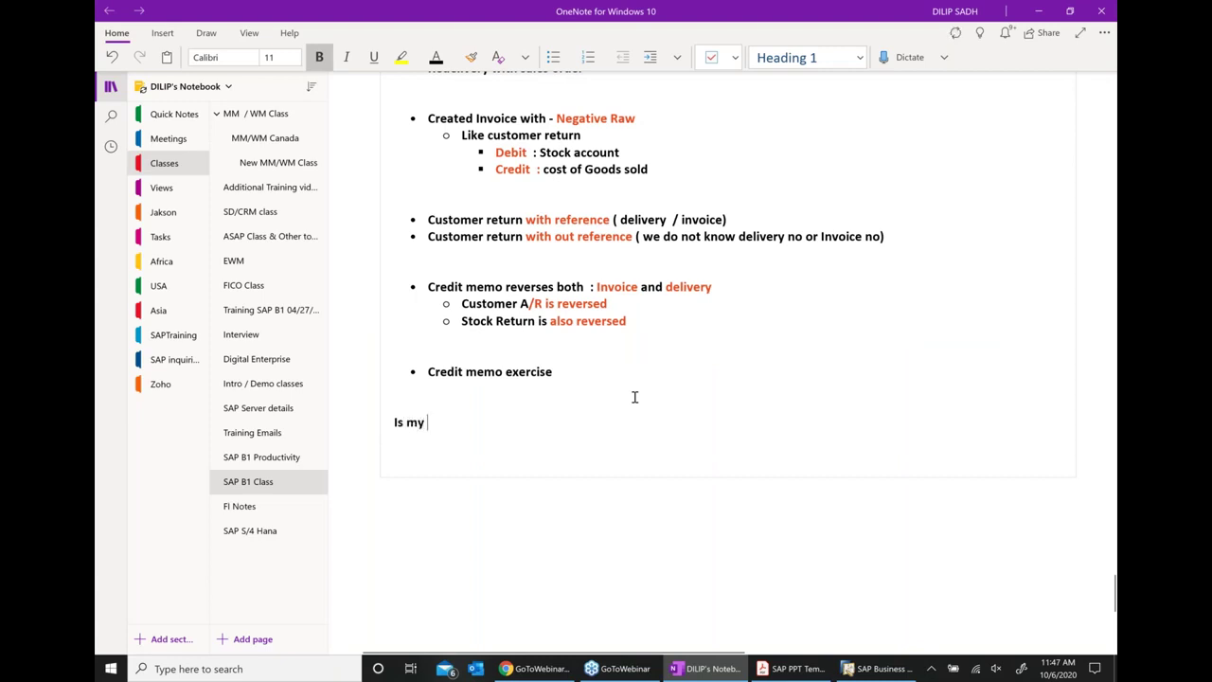
text(ce c)
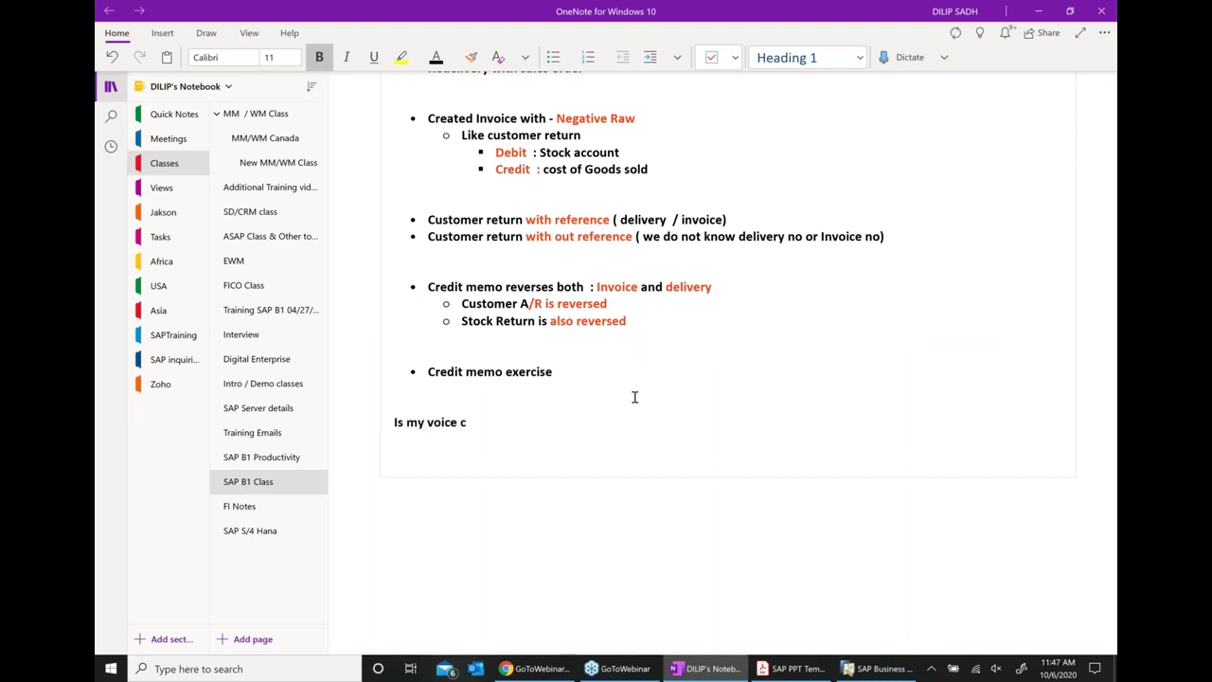
text(oming to you all?)
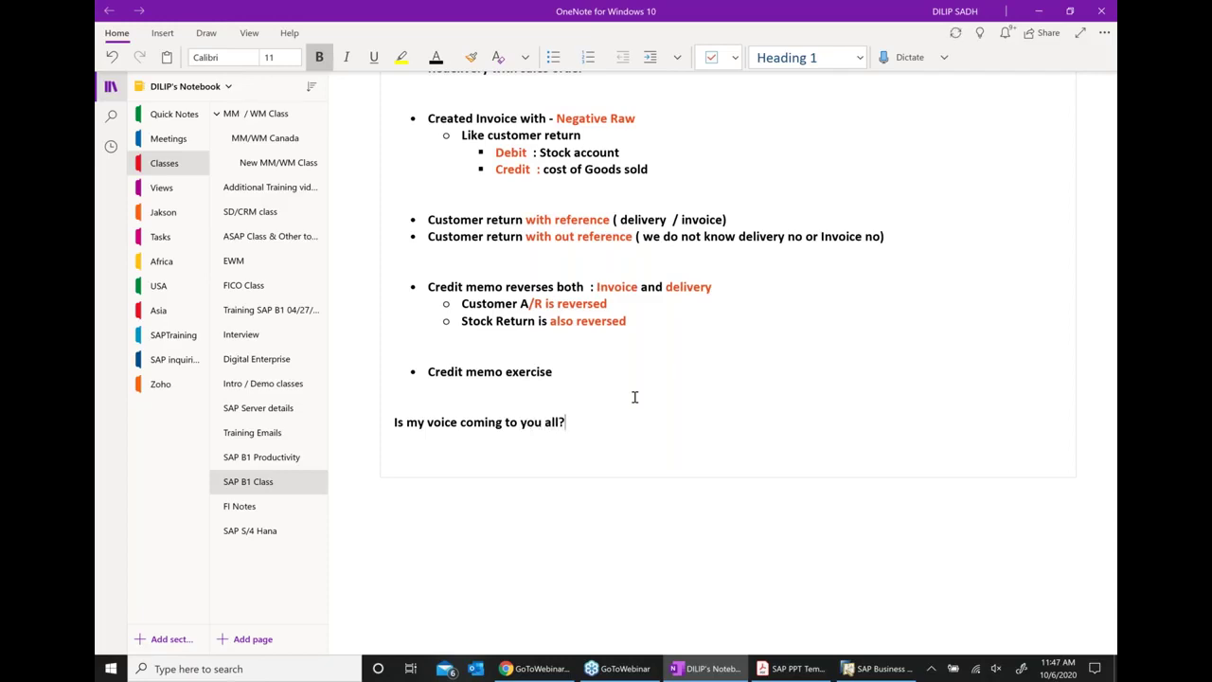
text(Please make sure your mike an)
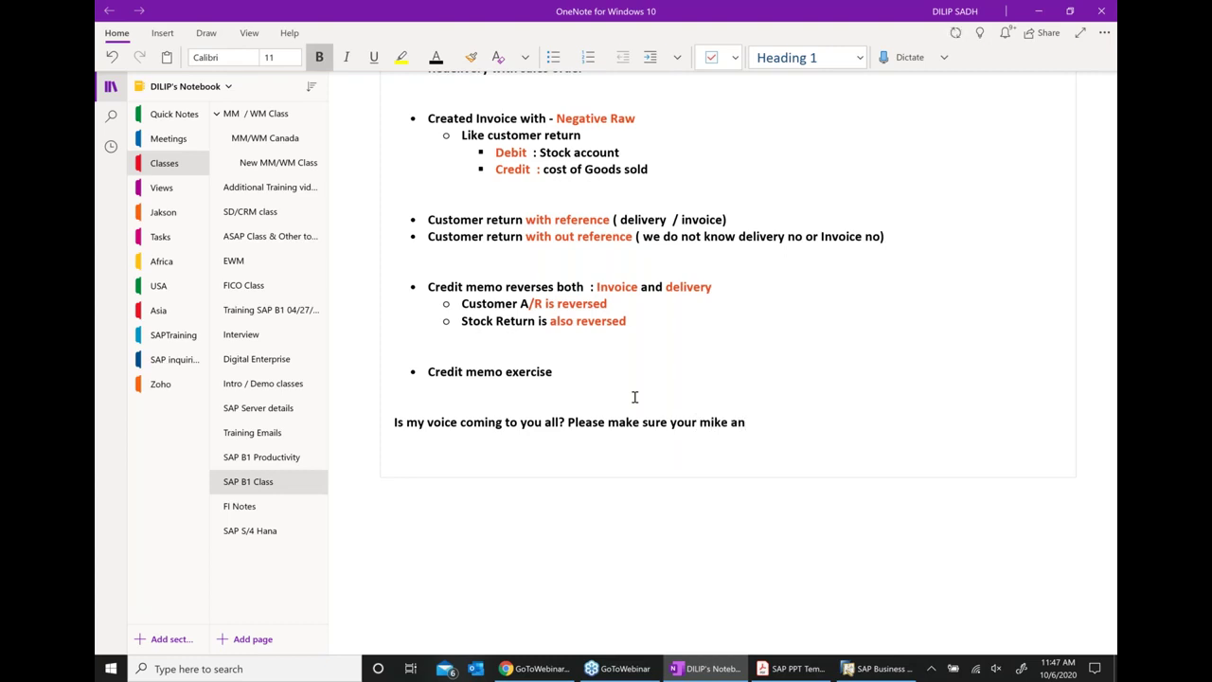
text(d speaker on.)
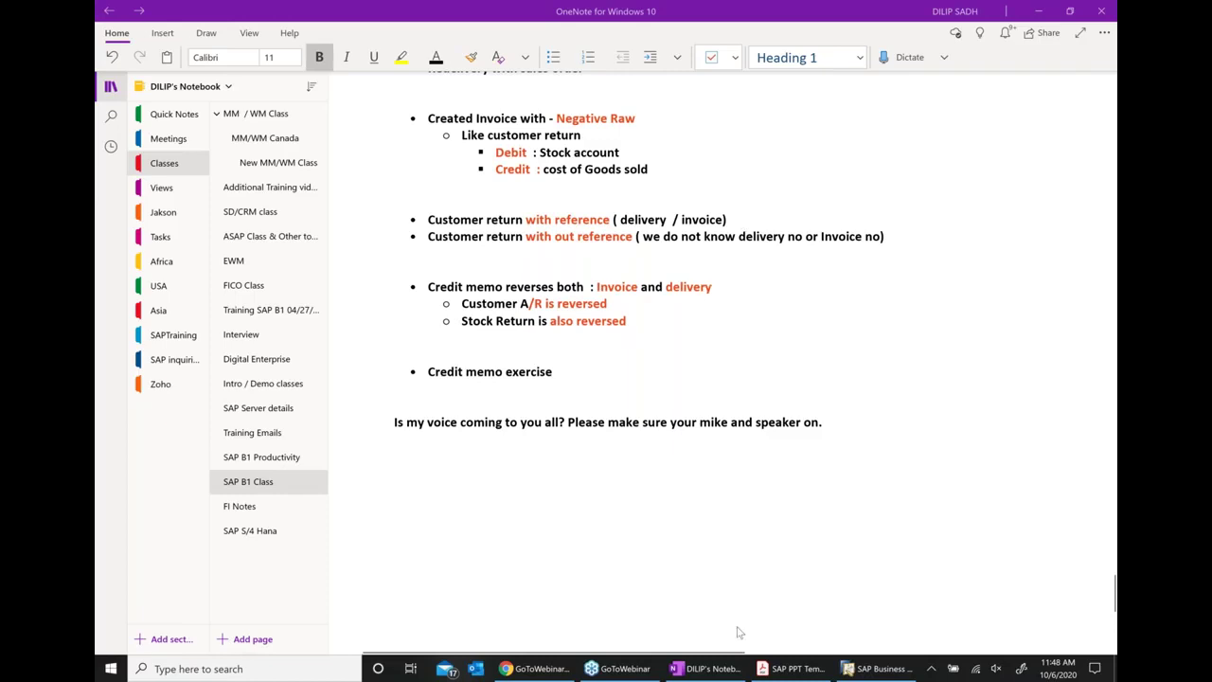
Step: Return to SAP Business One, close the Relationship Map, change the A/R invoice's document status to Open, and update it
click(859, 667)
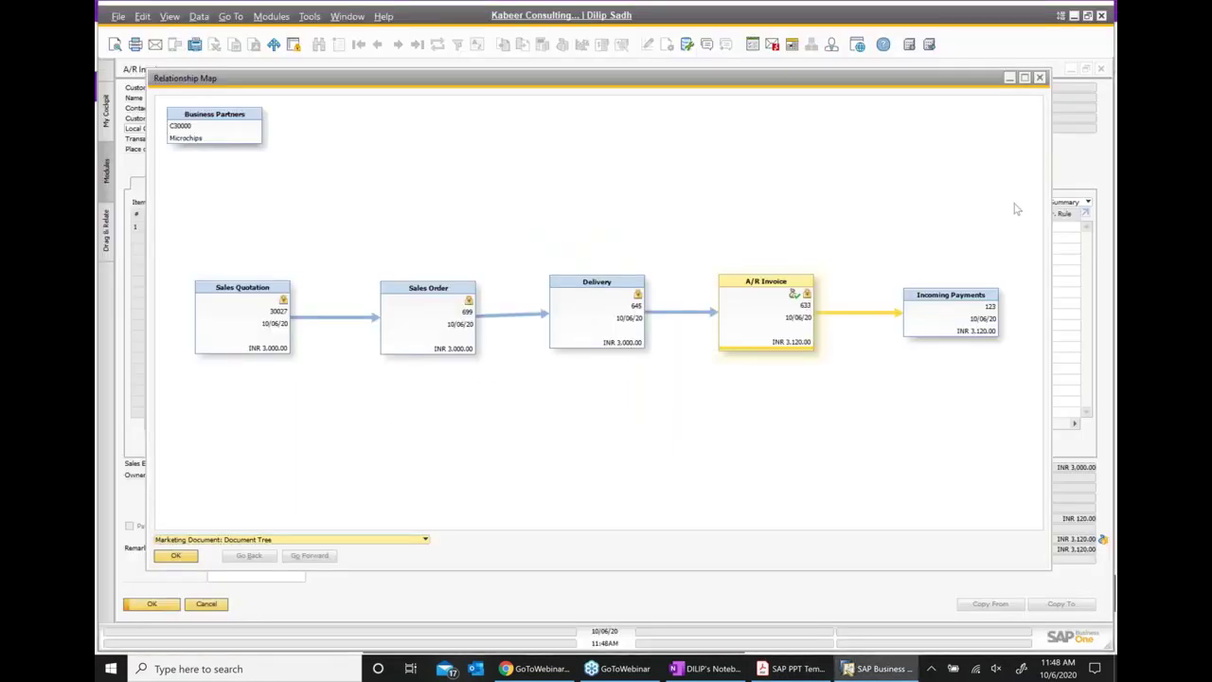
click(1041, 77)
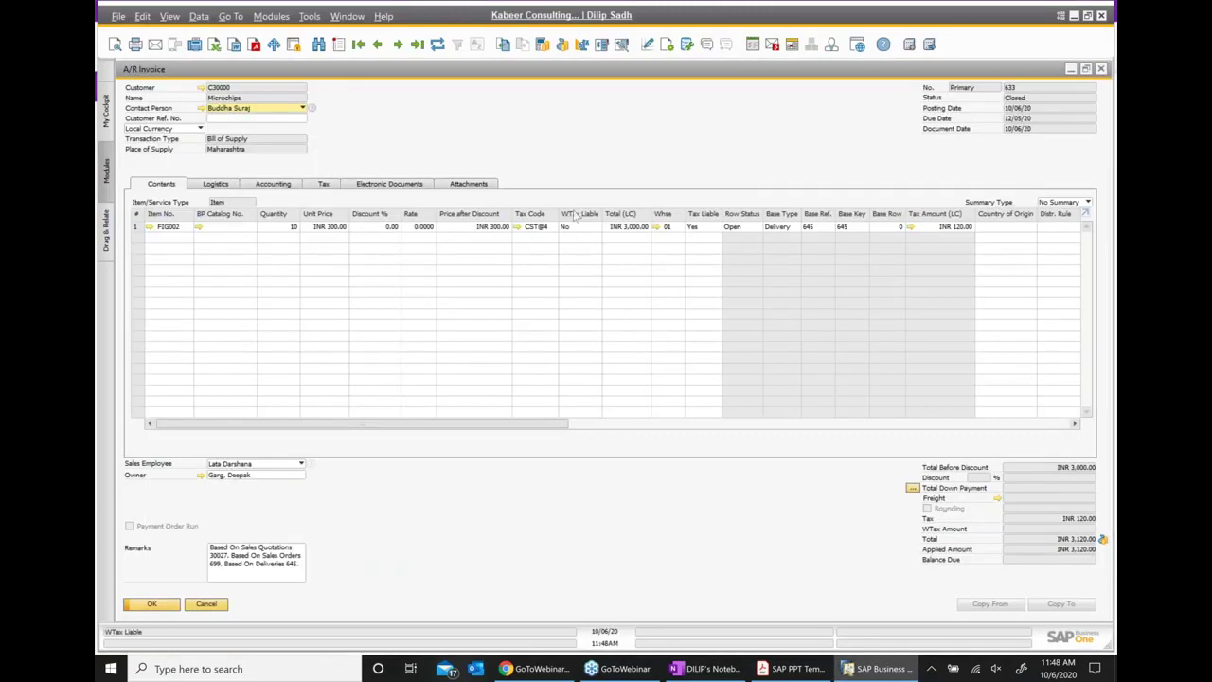
right_click(669, 133)
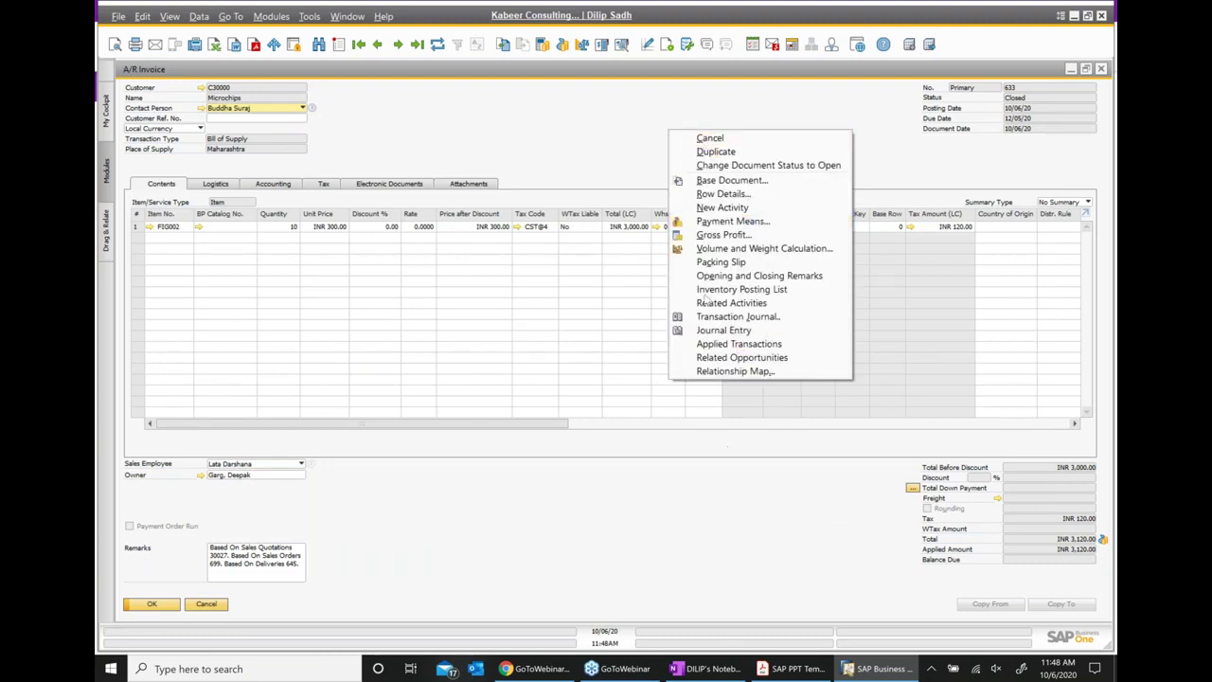
click(796, 167)
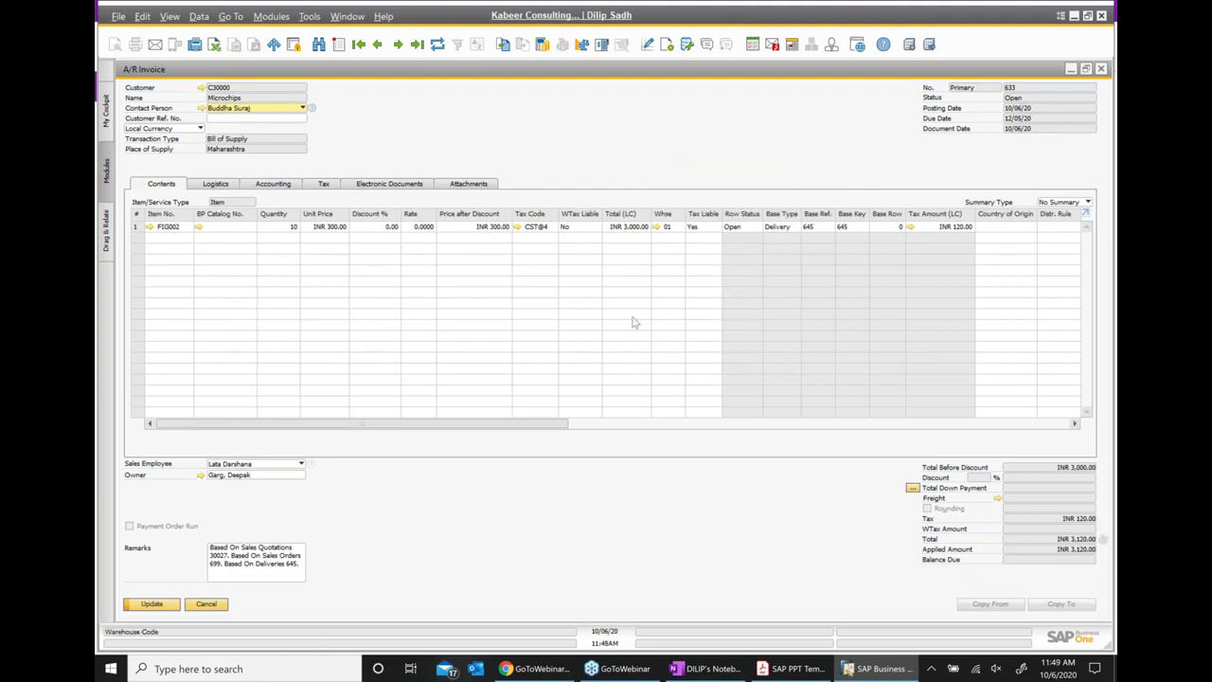
click(152, 605)
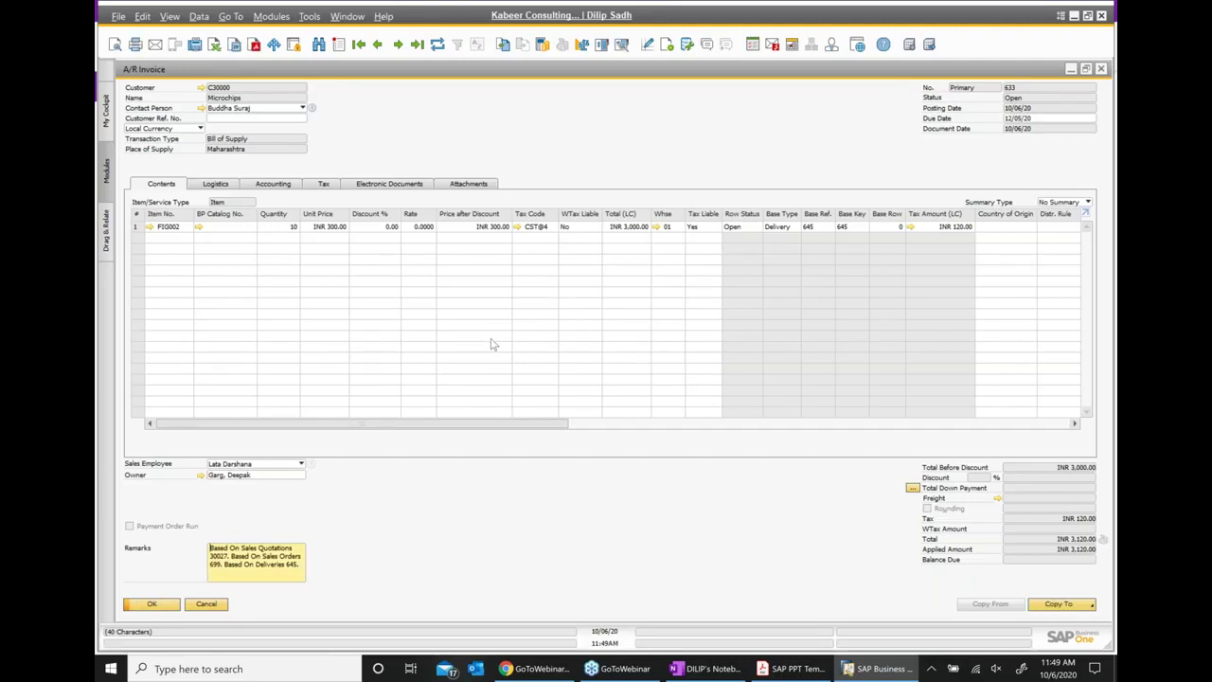
Step: Copy the reopened A/R invoice to a return request and add the request
click(1057, 605)
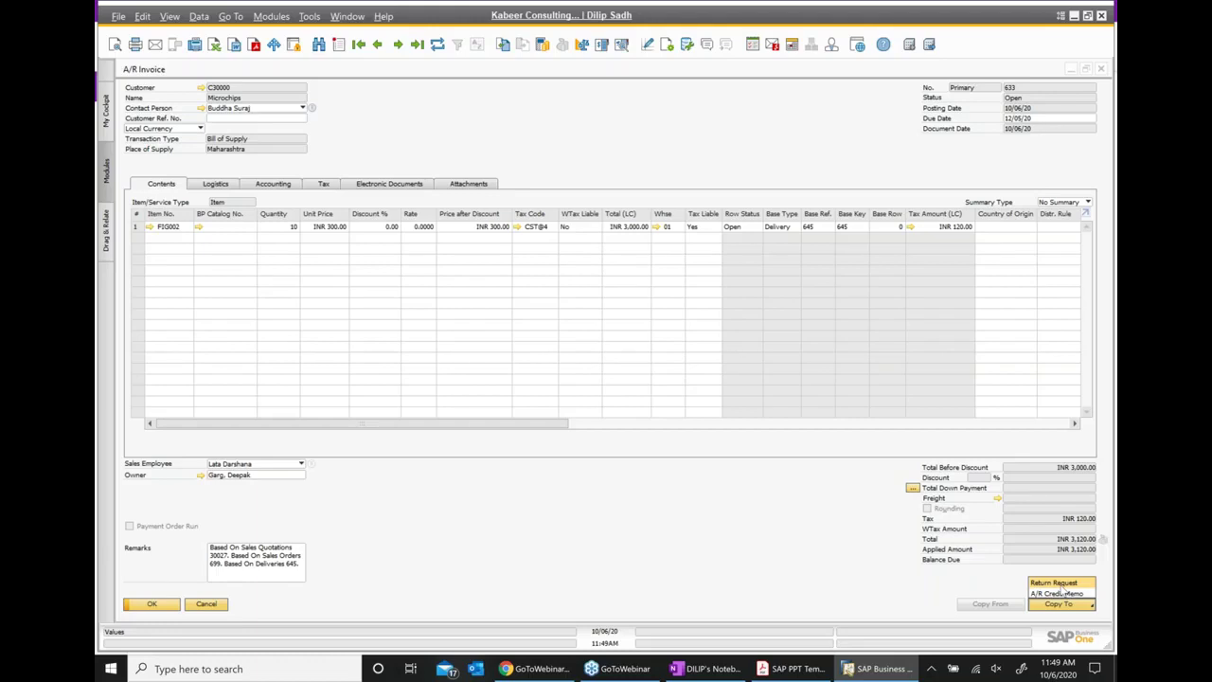
click(1056, 584)
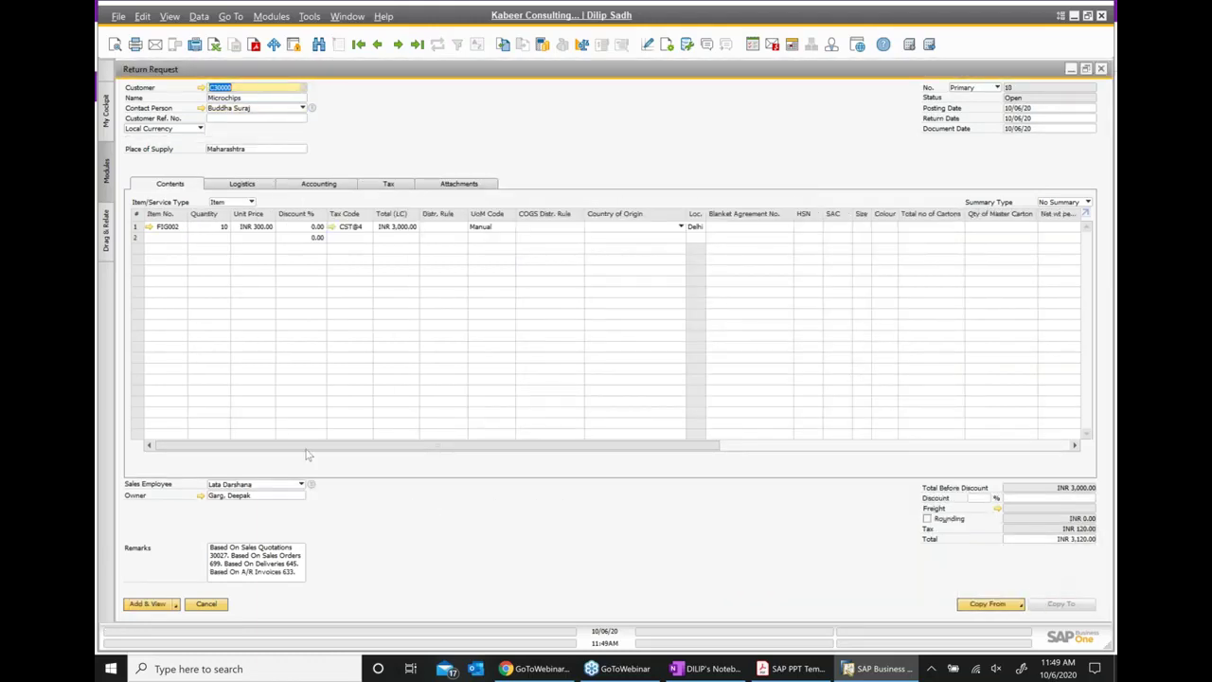
click(150, 606)
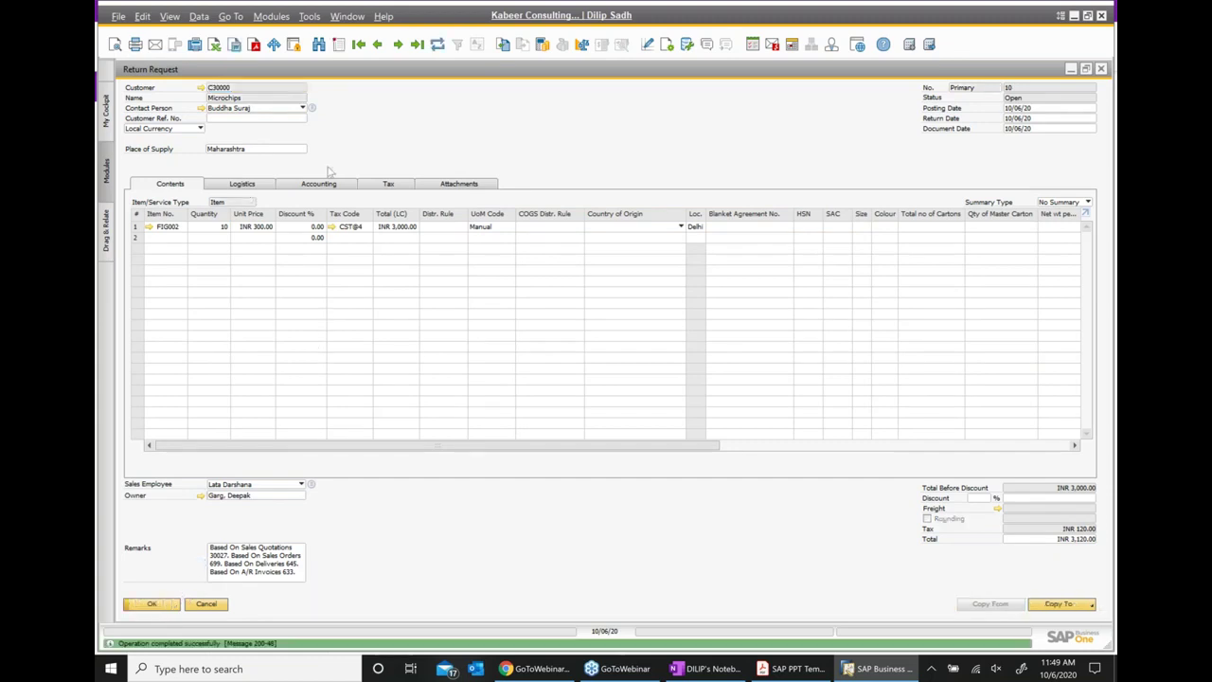
Step: Copy the return request to an A/R credit memo and add the credit memo
click(1058, 605)
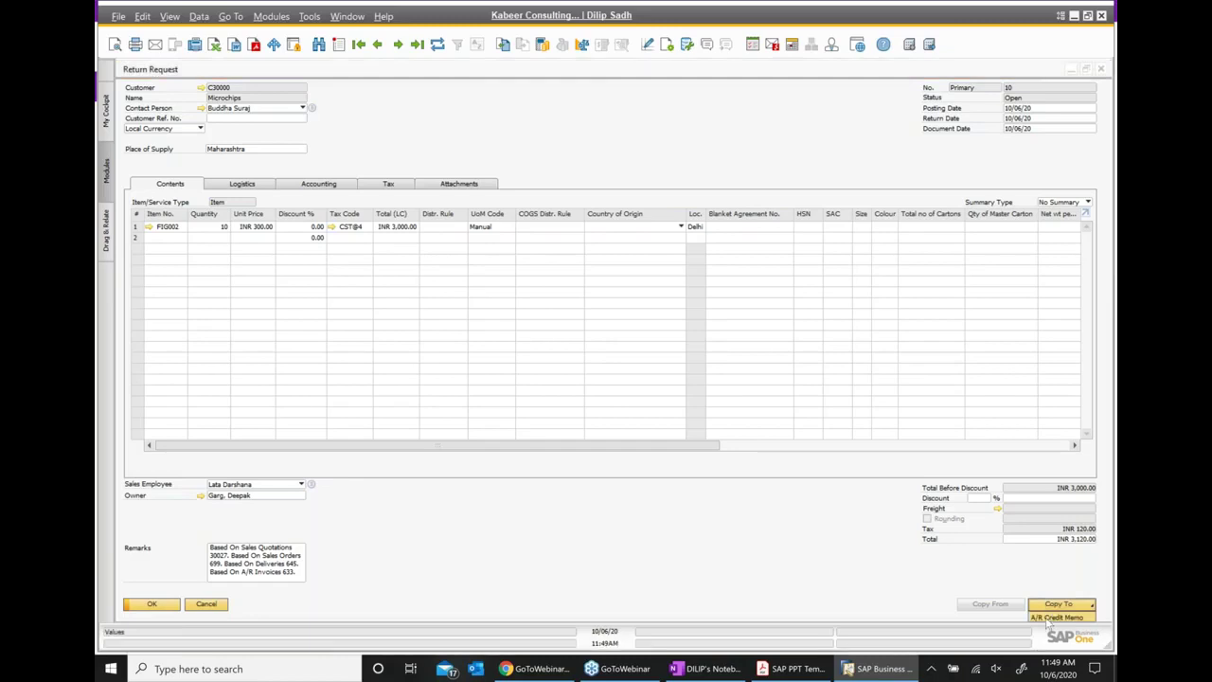
click(1056, 617)
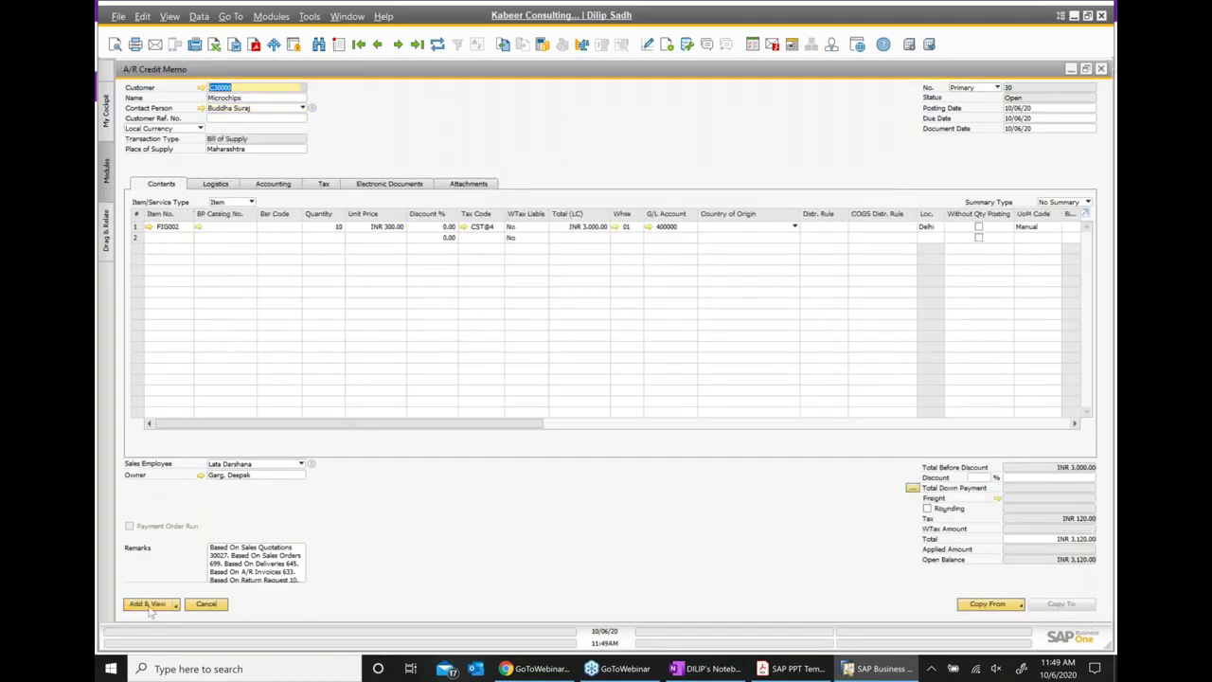
click(148, 607)
click(470, 349)
click(477, 357)
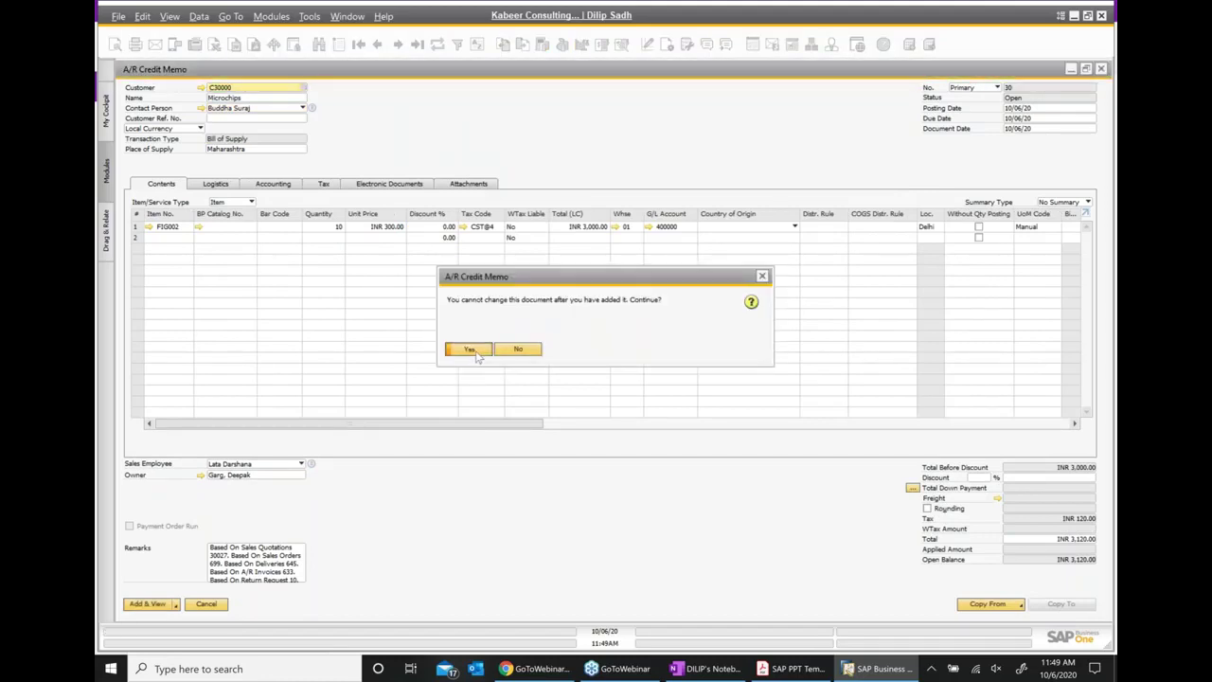
Step: Examine the added A/R credit memo's Relationship Map, and switch to the Acrobat Reader slide about credit memos from closed (paid) invoices
right_click(557, 142)
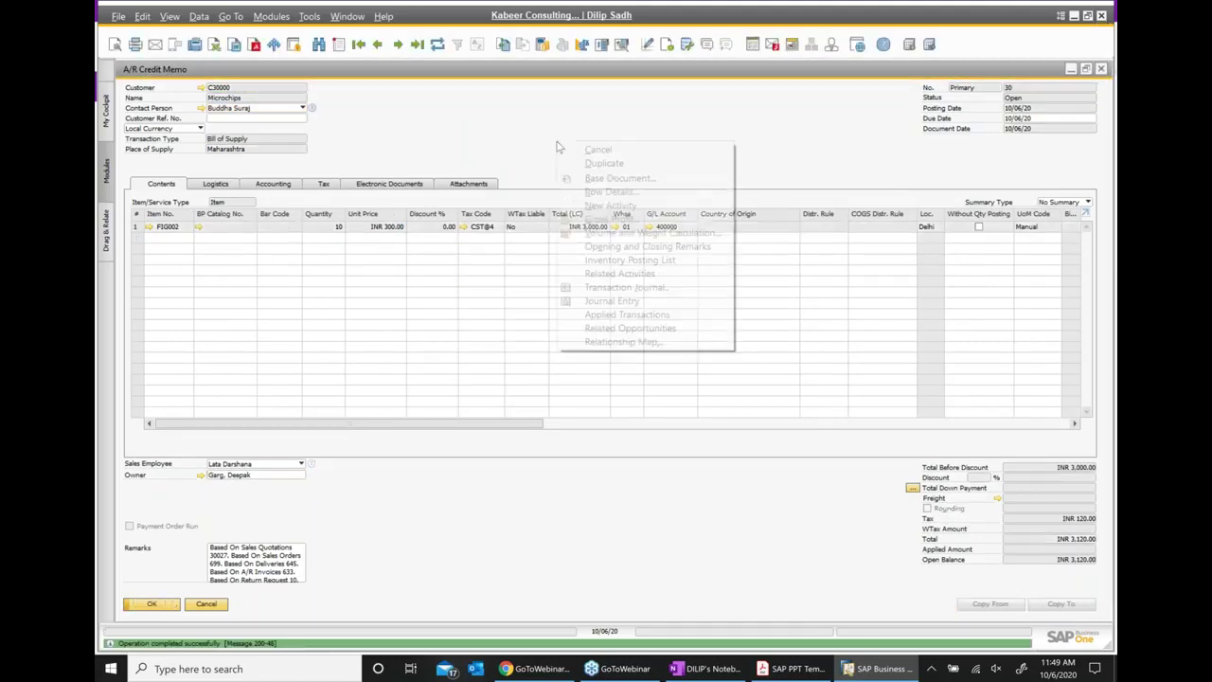
click(620, 342)
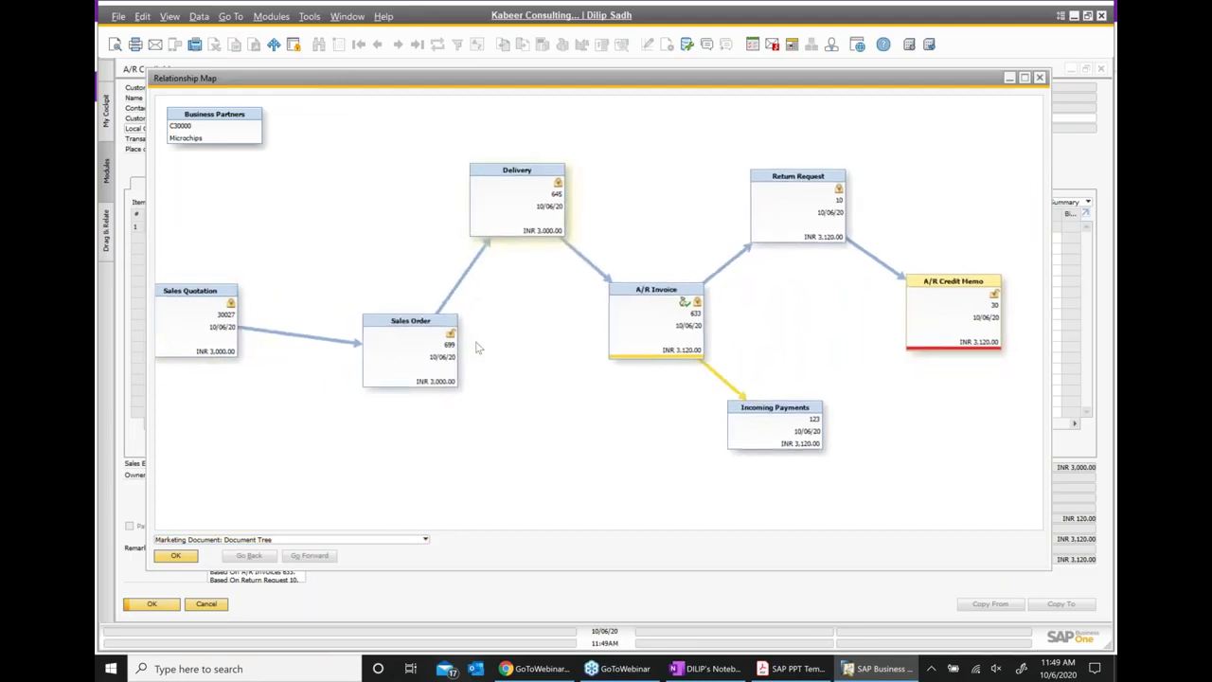
click(1024, 77)
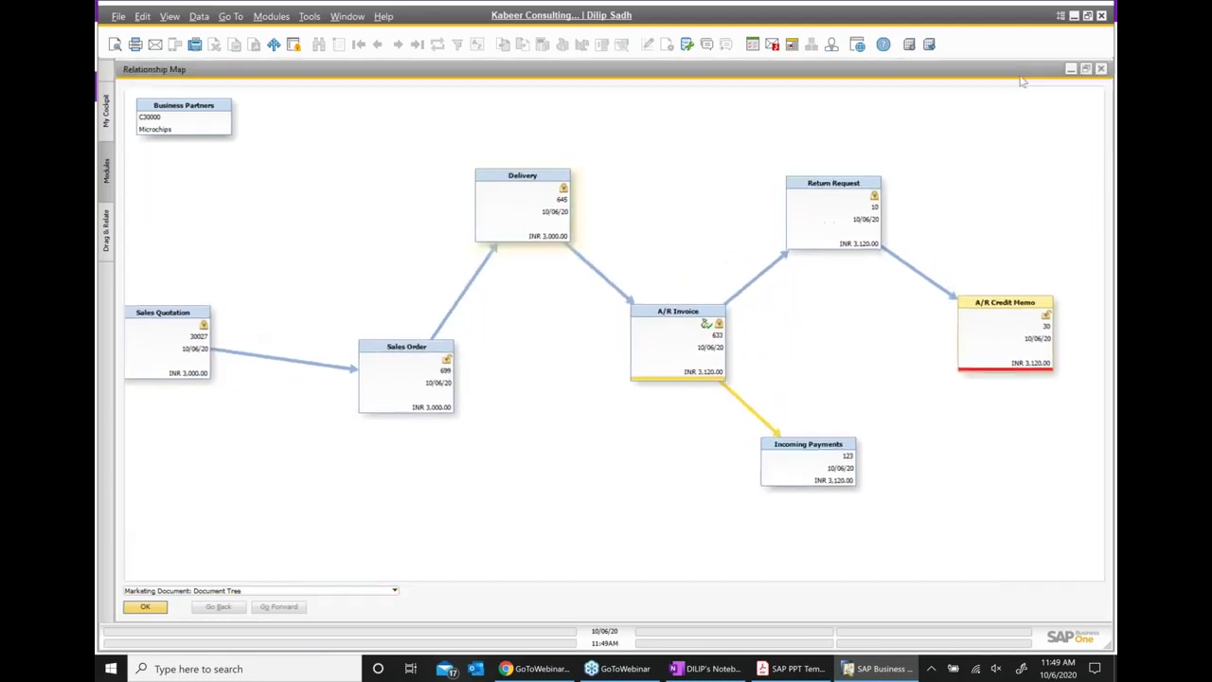
click(1102, 69)
right_click(624, 161)
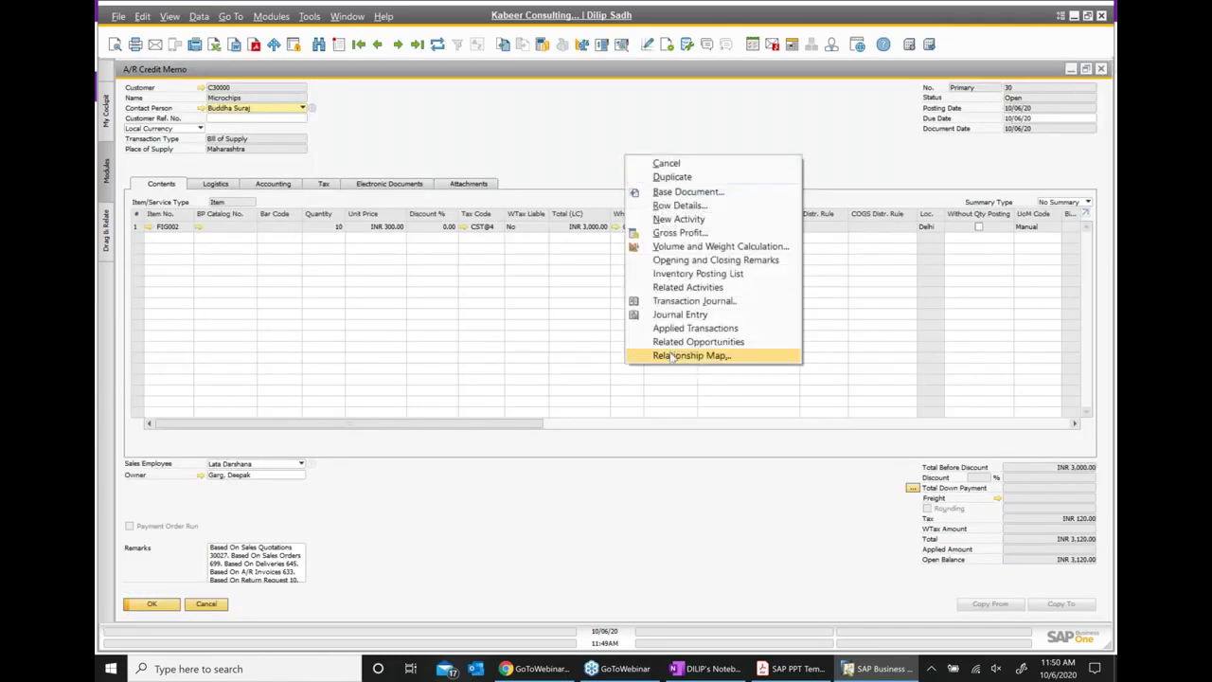
click(677, 357)
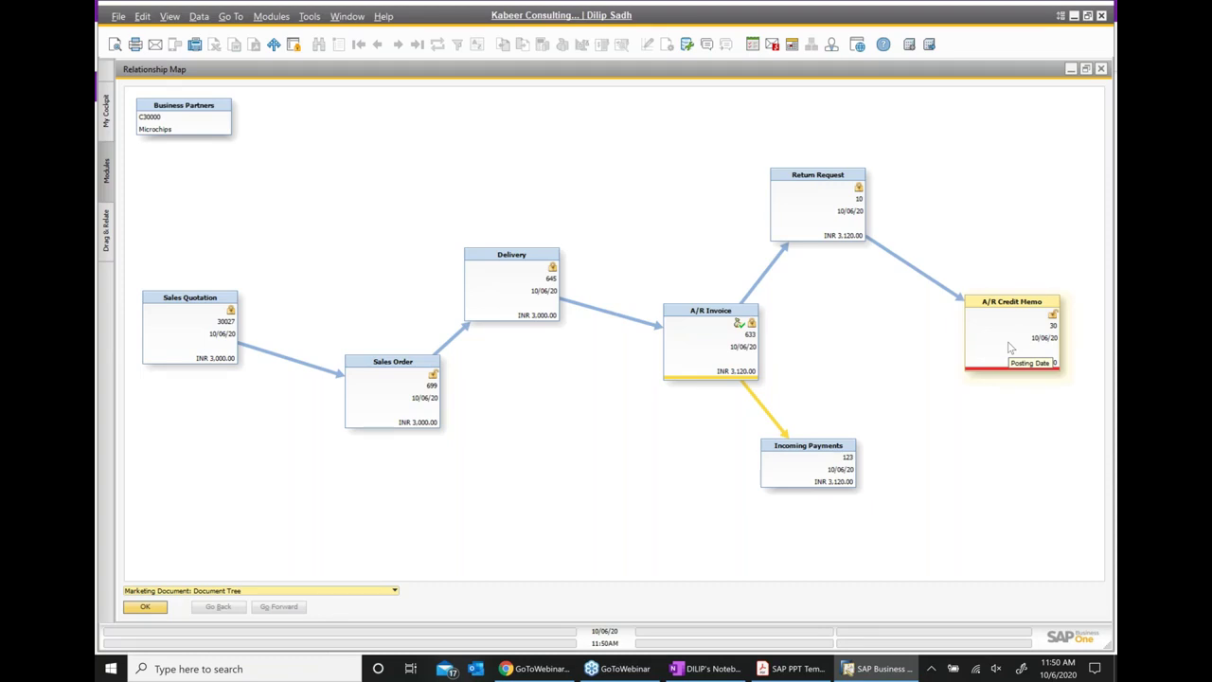
click(793, 668)
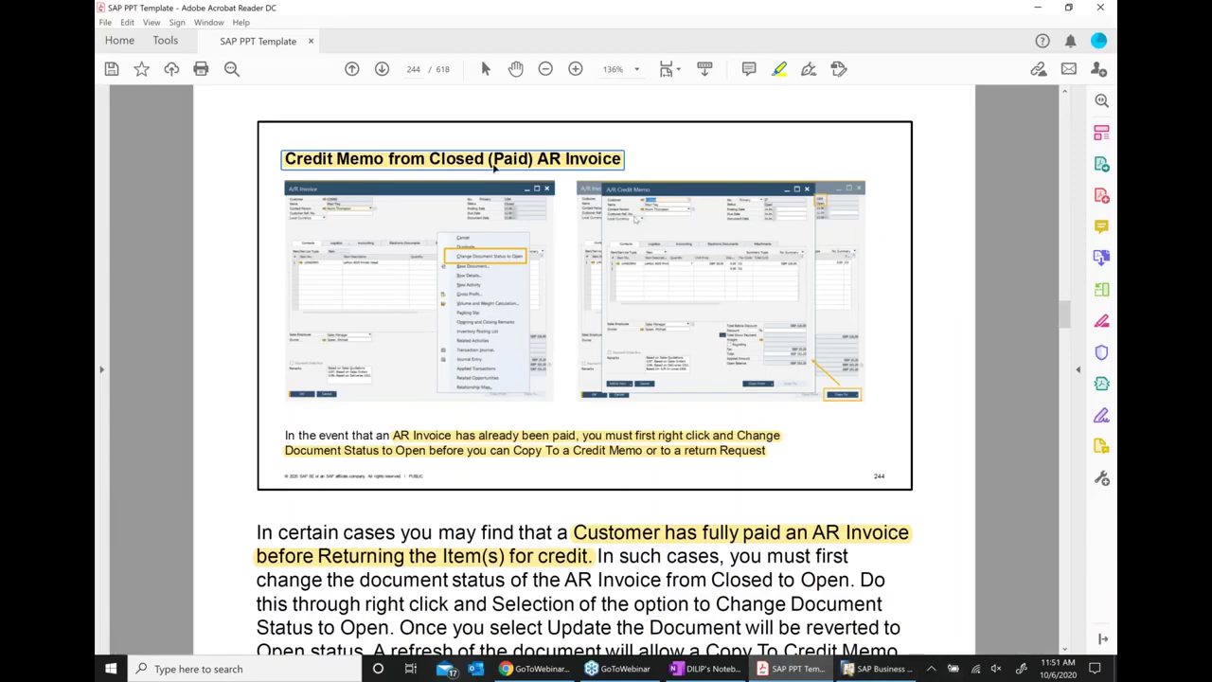
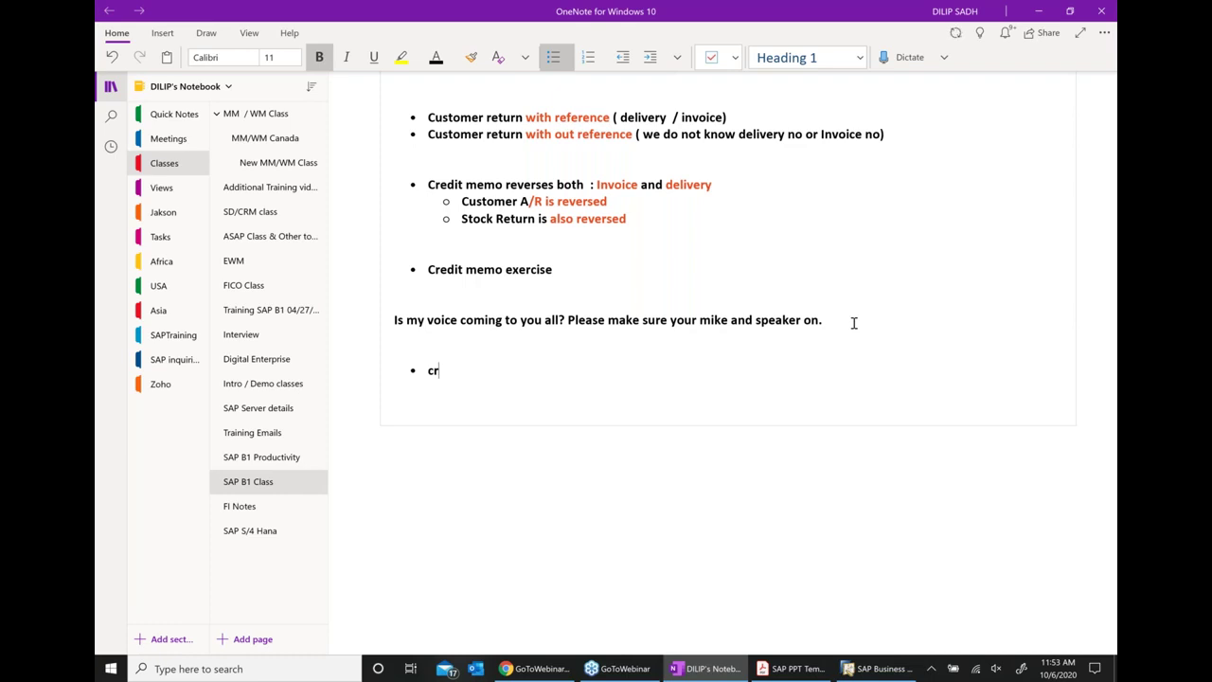
Step: In OneNote, complete the new bullet below the voice-check line as "Credit to customer with STOCK return"
text(ed )
text(it r)
text( to customer)
text( with )
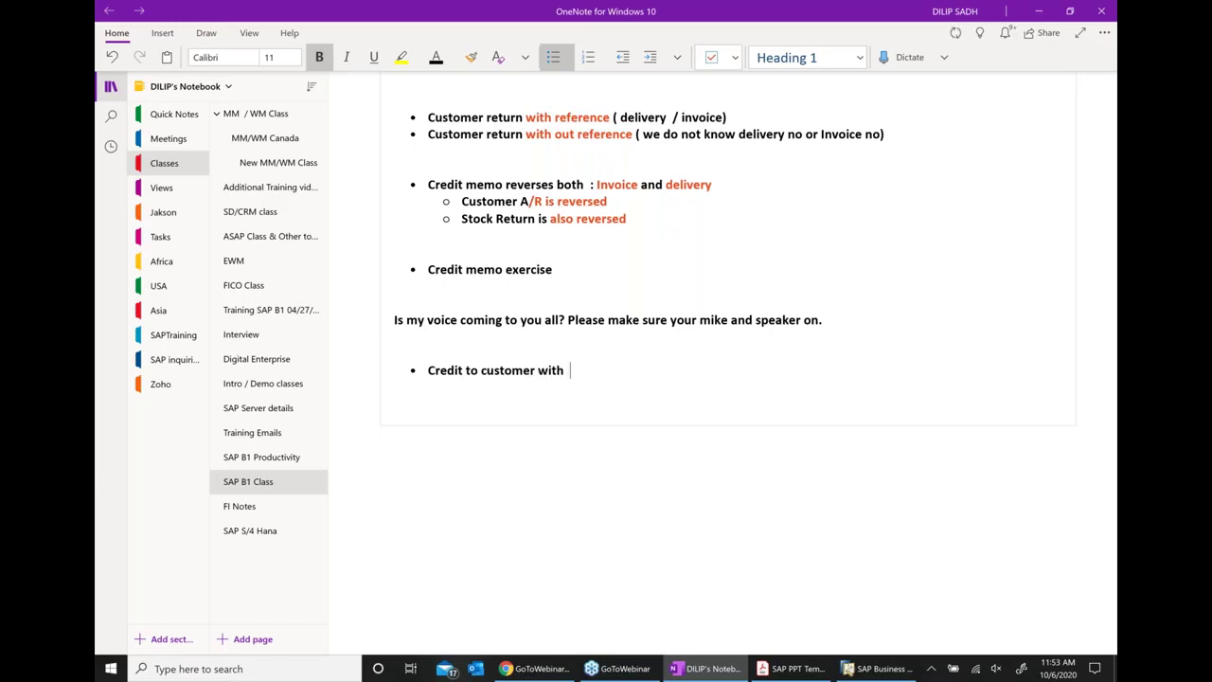
text(S TOCK retin)
key(BackSpace)
key(BackSpace)
key(BackSpace)
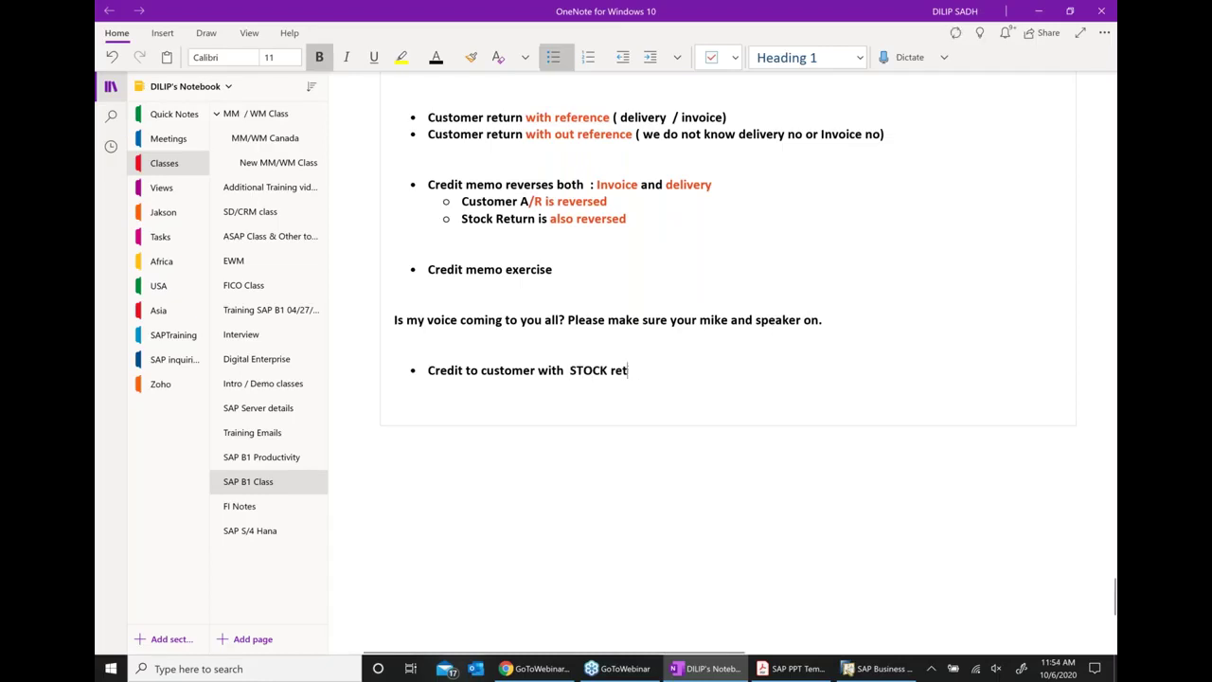
text(urn)
Step: Insert "out" after "with" in the new bullet and enclose "with out" in double quotation marks
click(567, 372)
text(our)
key(BackSpace)
text(t)
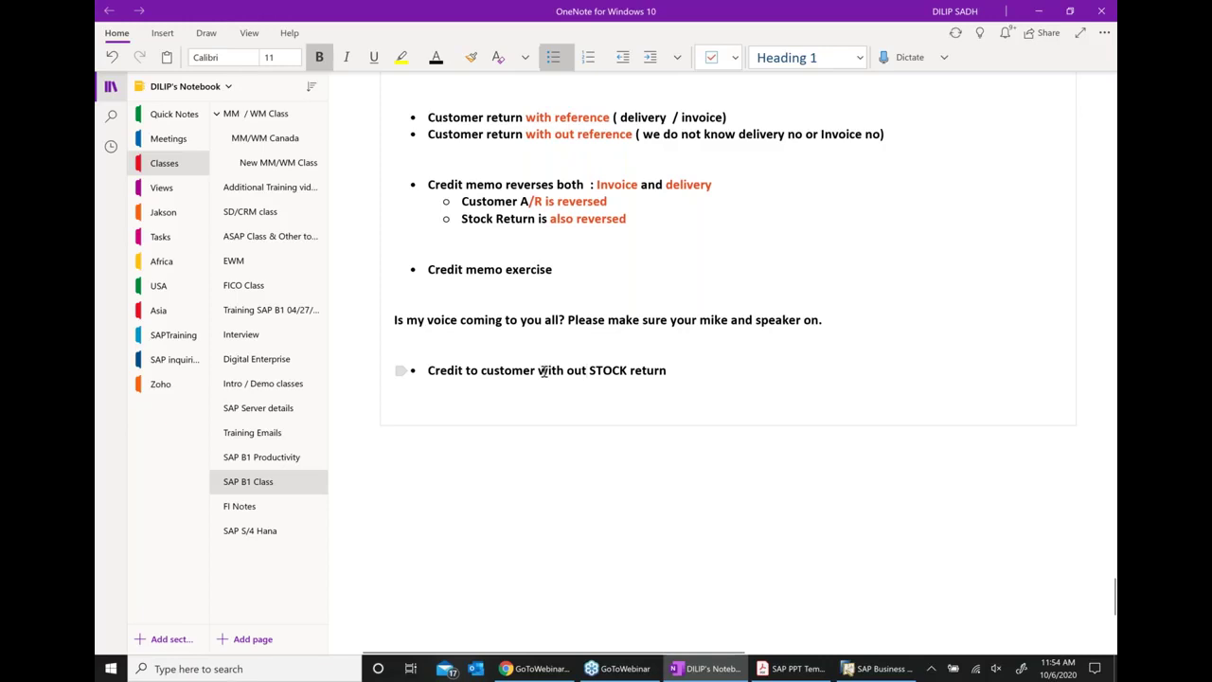
text(")
text(")
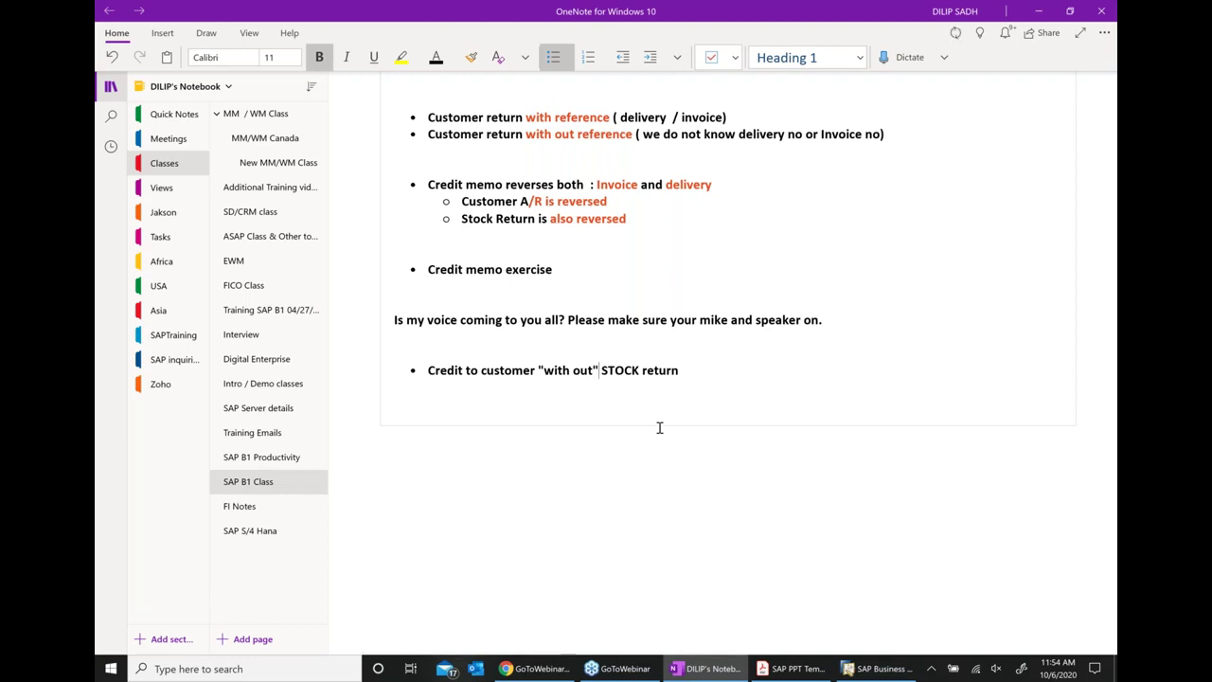
Step: Switch to Acrobat Reader and review the "Credit without Return to Stock" slide and its example on the following page
key(alt+Tab)
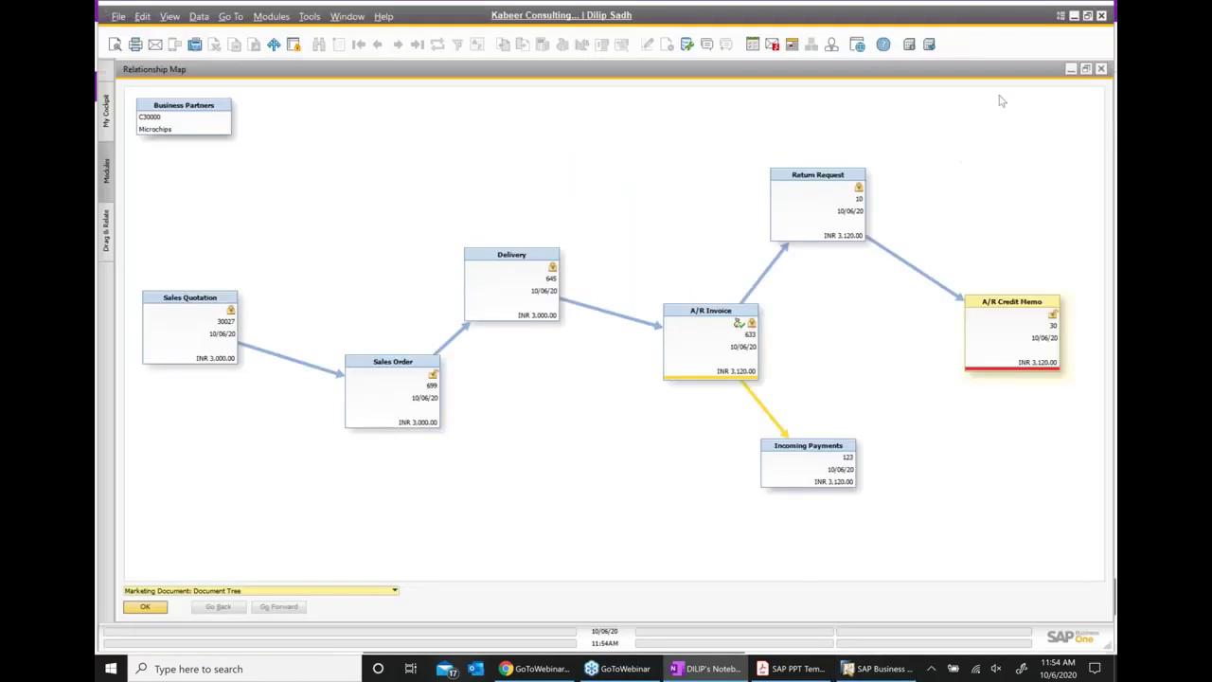
click(791, 669)
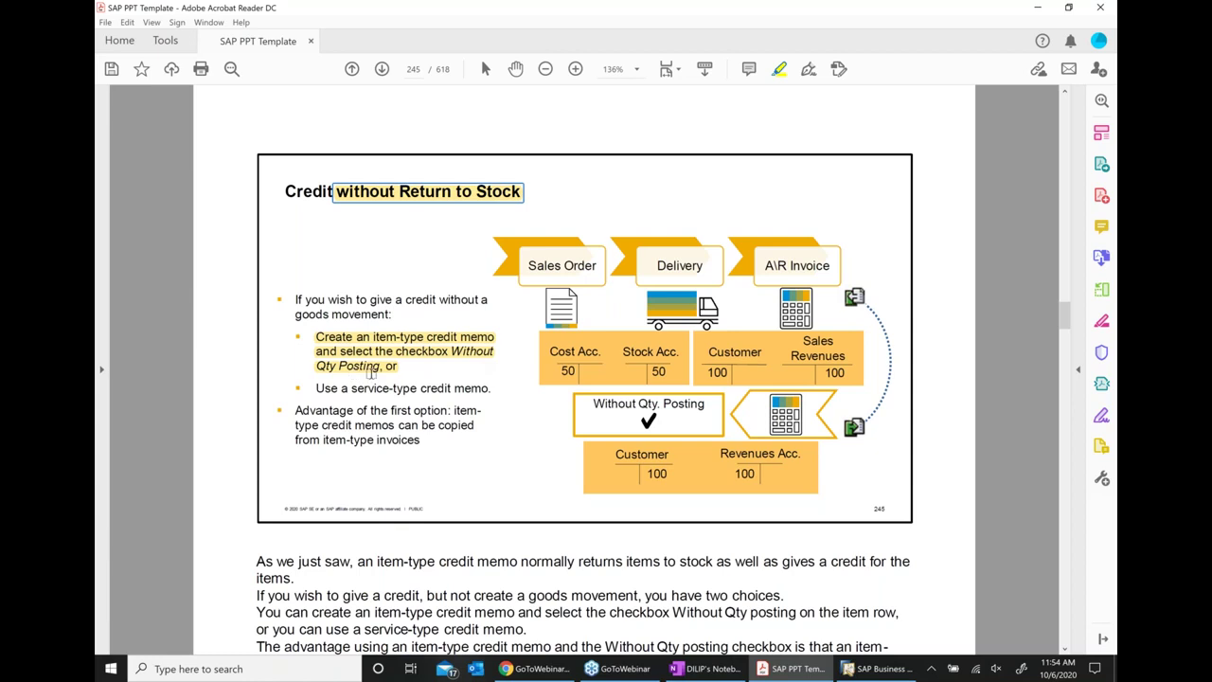
click(382, 69)
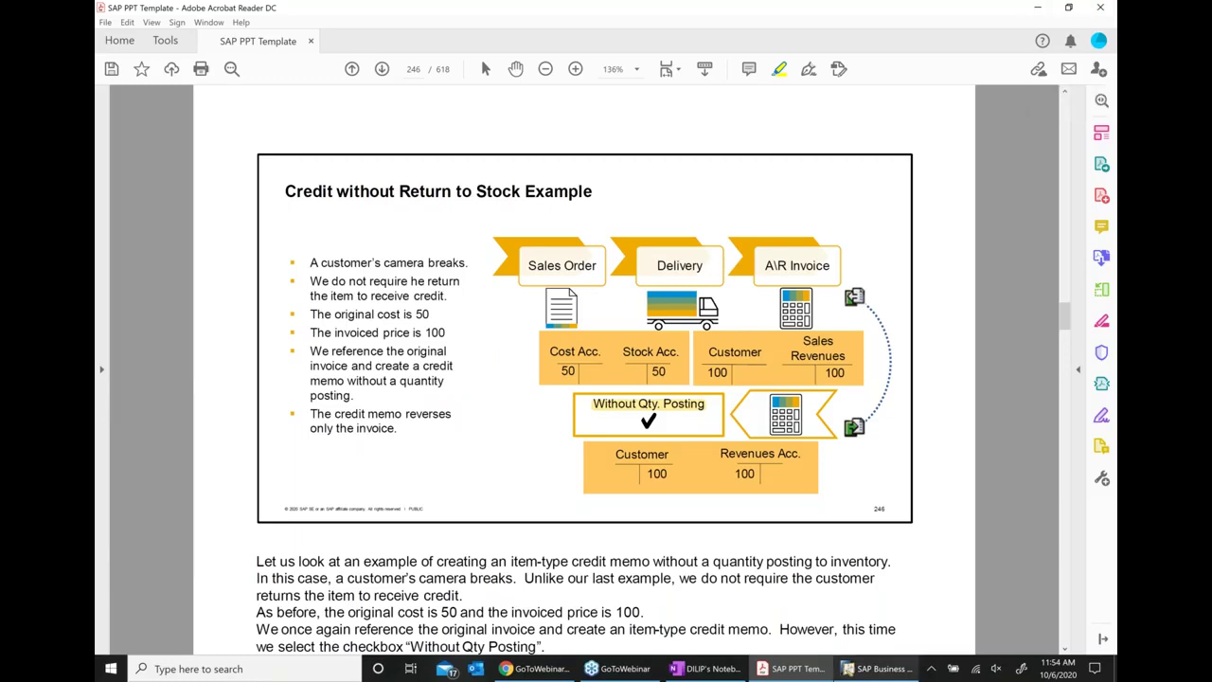
Step: Return to SAP Business One, close the open document, Relationship Map and Incoming Payments windows, and collapse the Banking module
click(877, 669)
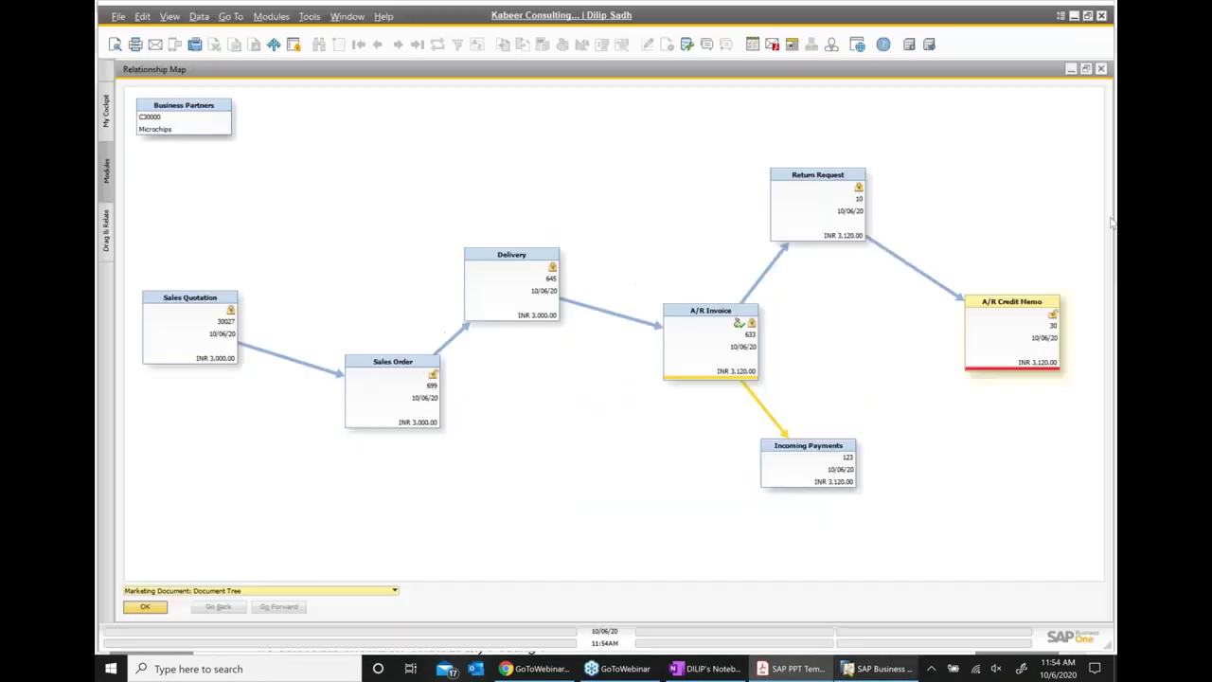
click(1100, 68)
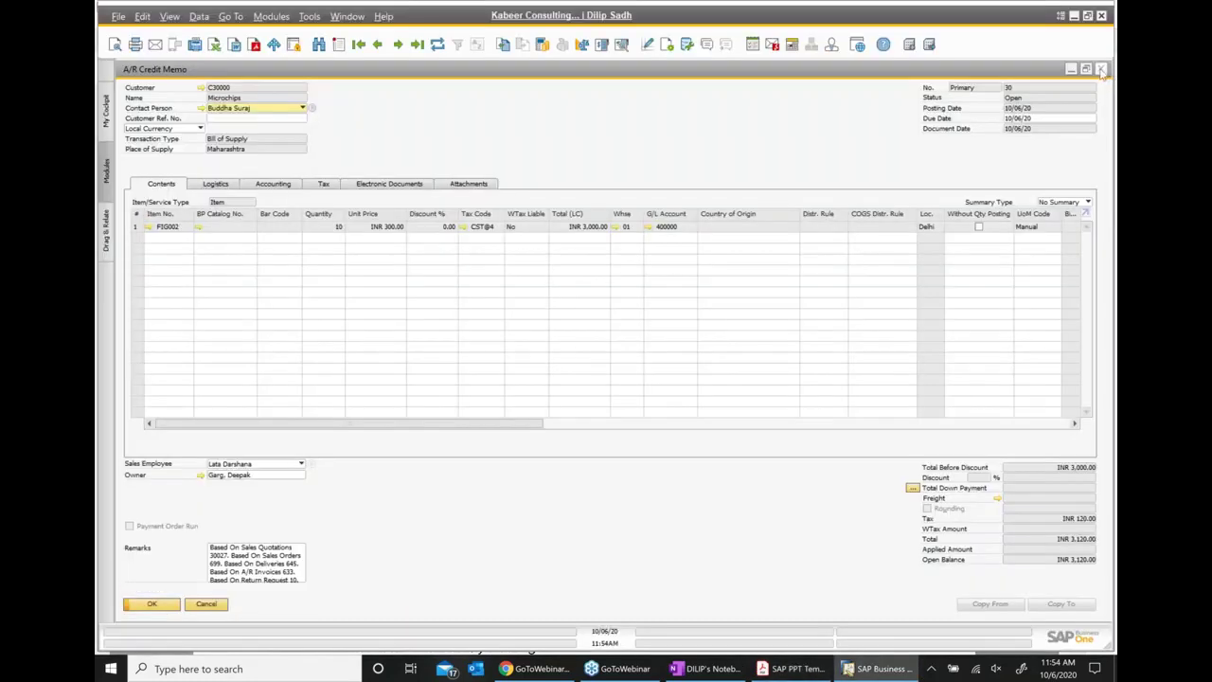
click(1101, 69)
click(1101, 68)
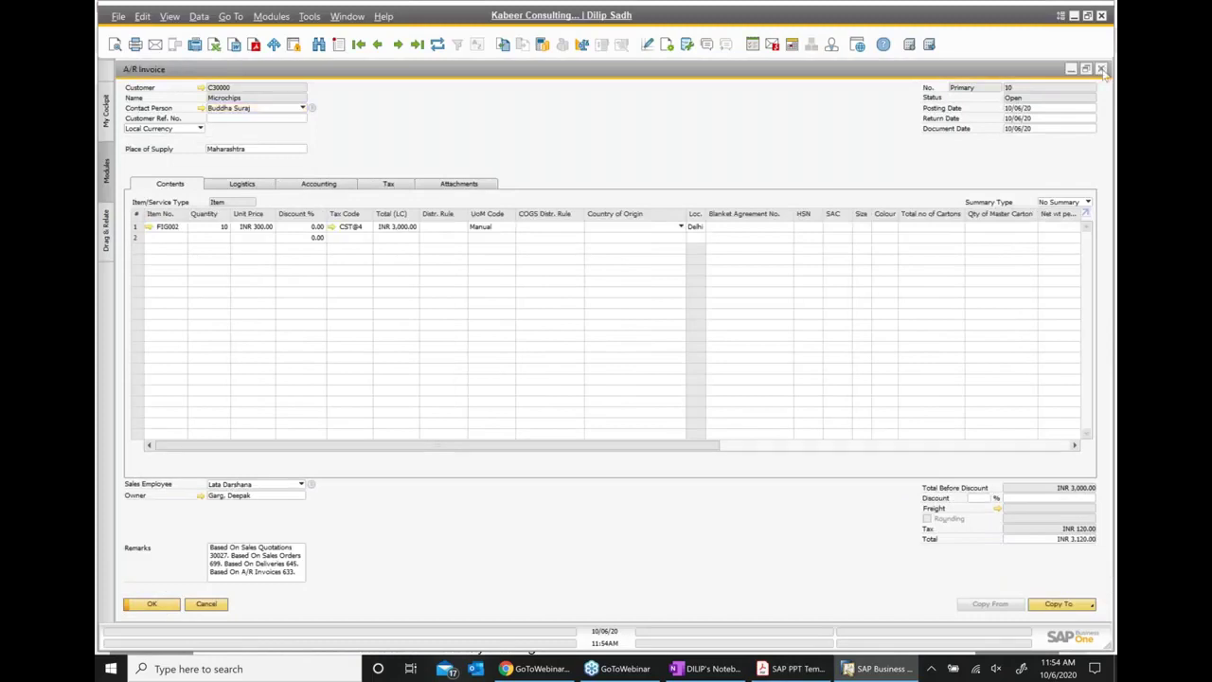
click(1102, 68)
click(1101, 68)
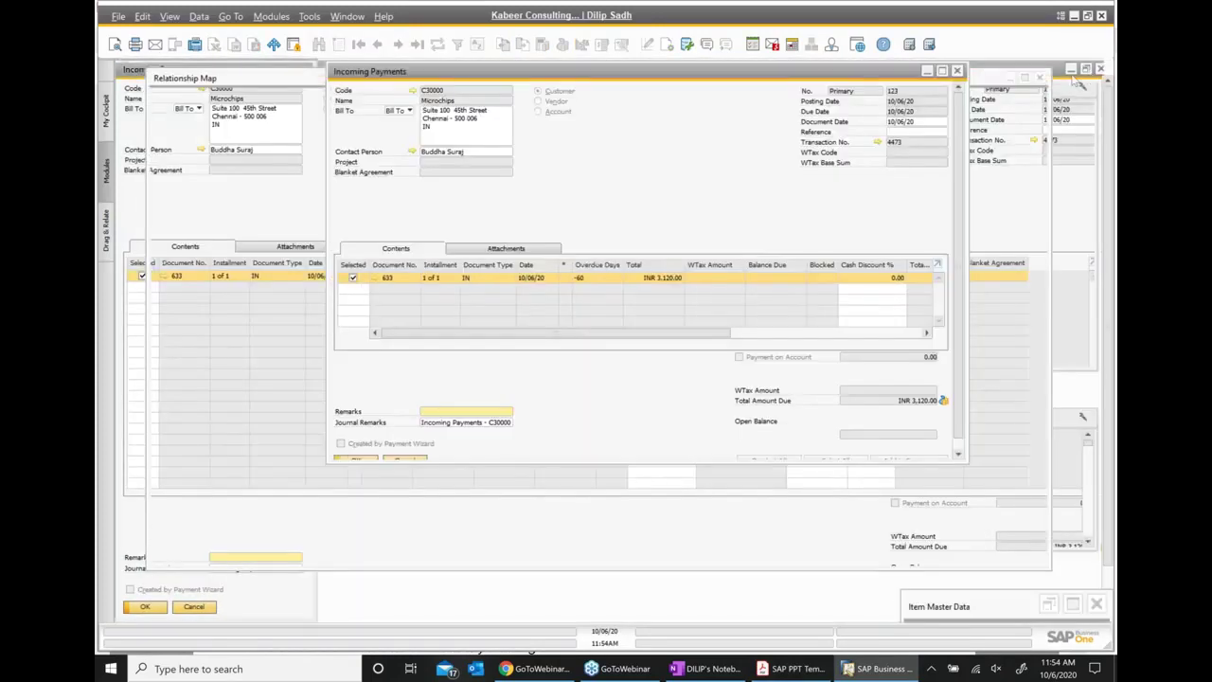
click(956, 71)
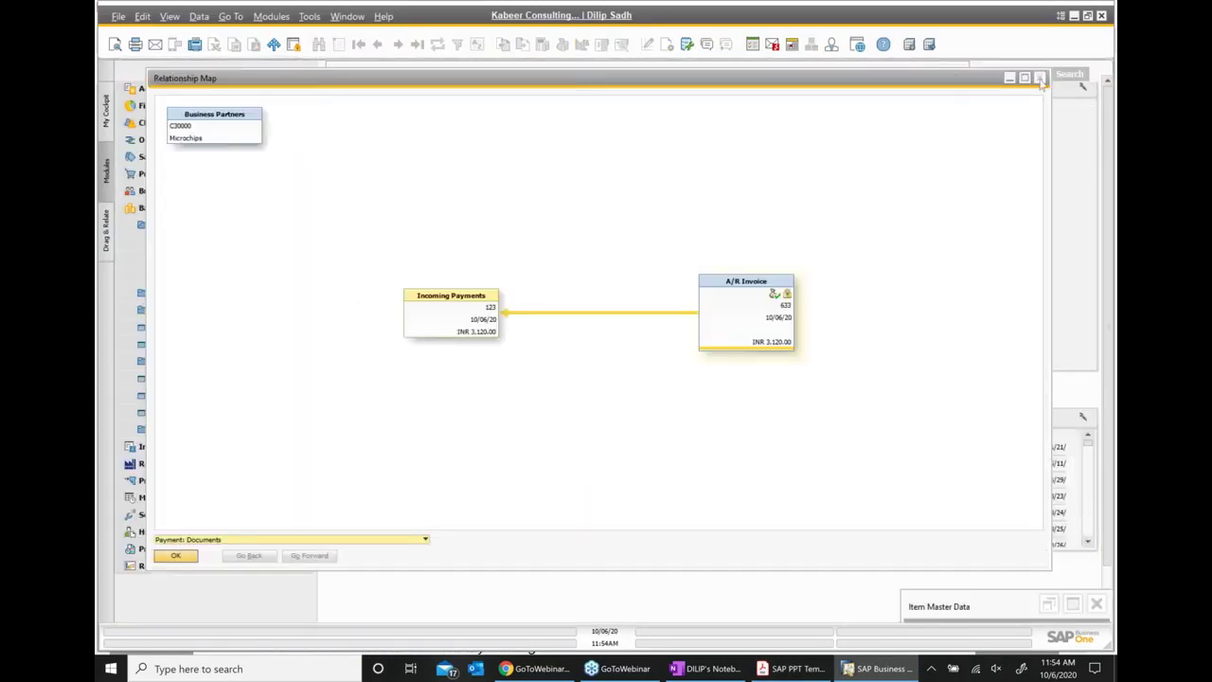
click(1040, 79)
click(956, 71)
click(155, 208)
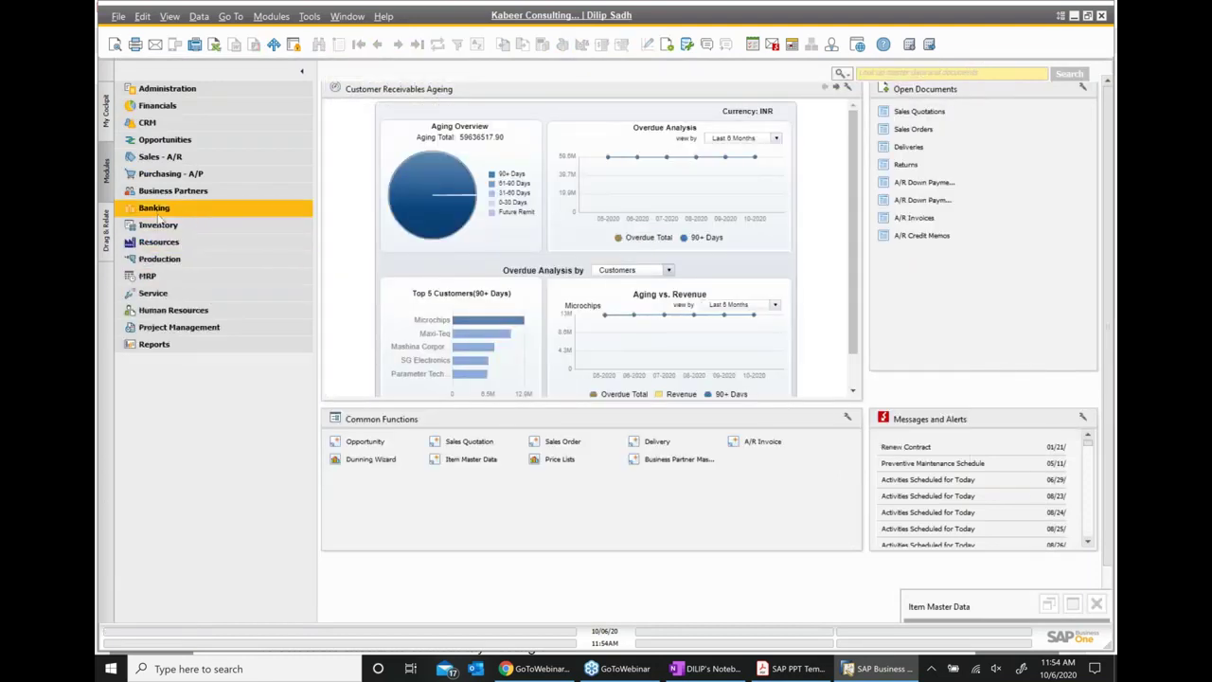
Step: Start a new A/R credit memo from the Sales - A/R module and choose Microchips as the customer
click(165, 161)
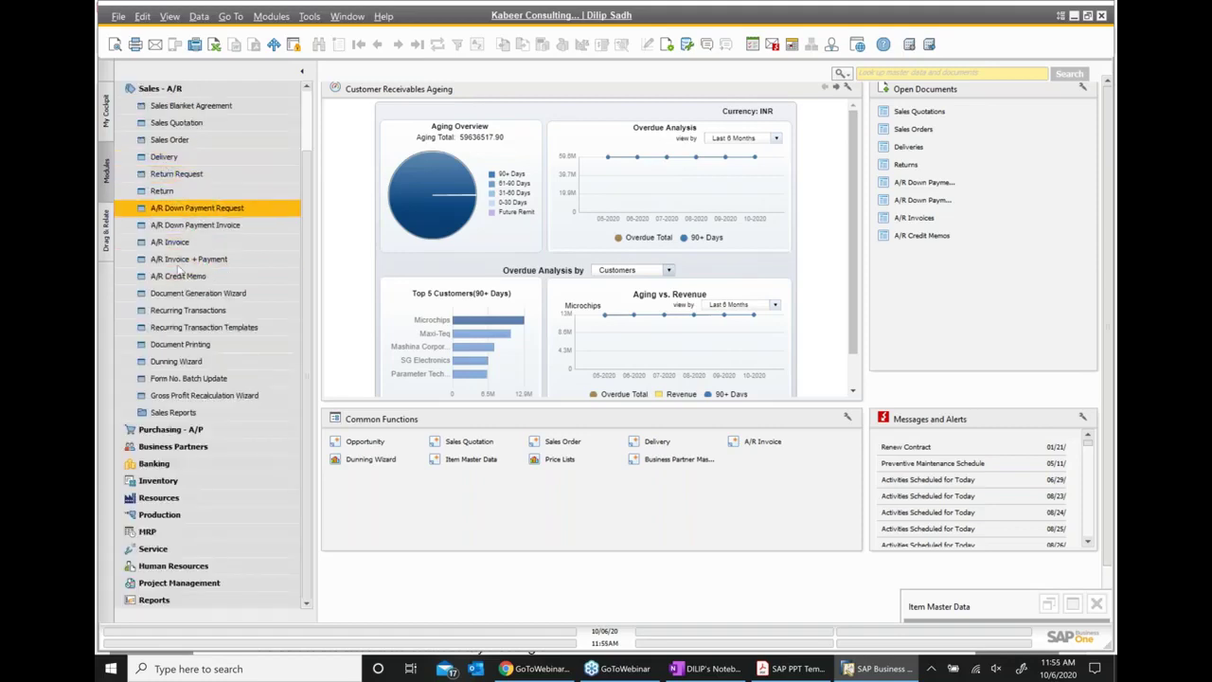
click(206, 277)
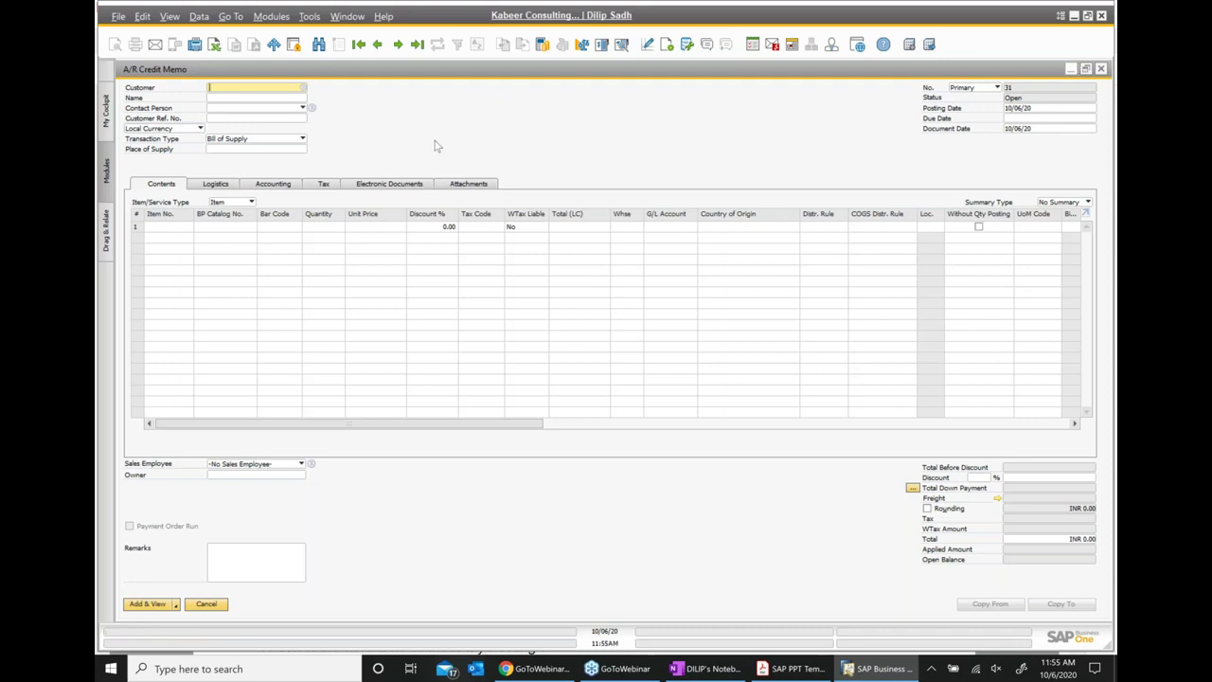
click(304, 89)
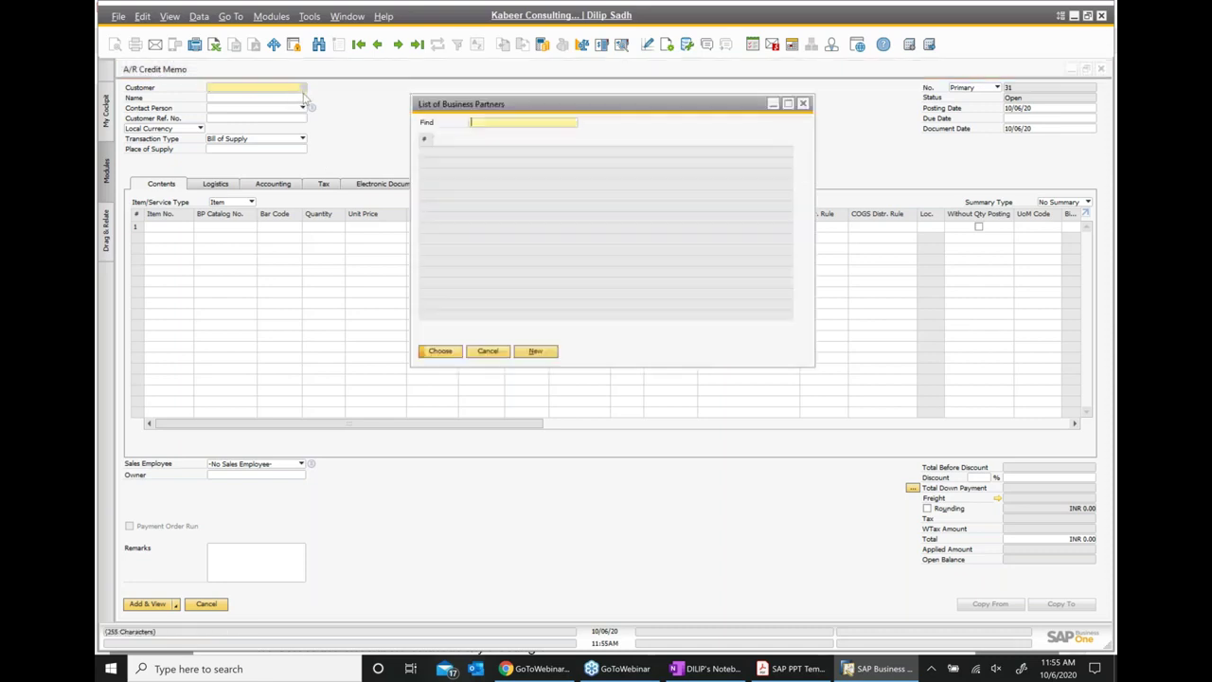
double_click(576, 207)
Step: Enter item FIG002 in the first row with a unit price of 300 and enable Without Qty Posting for it
click(163, 229)
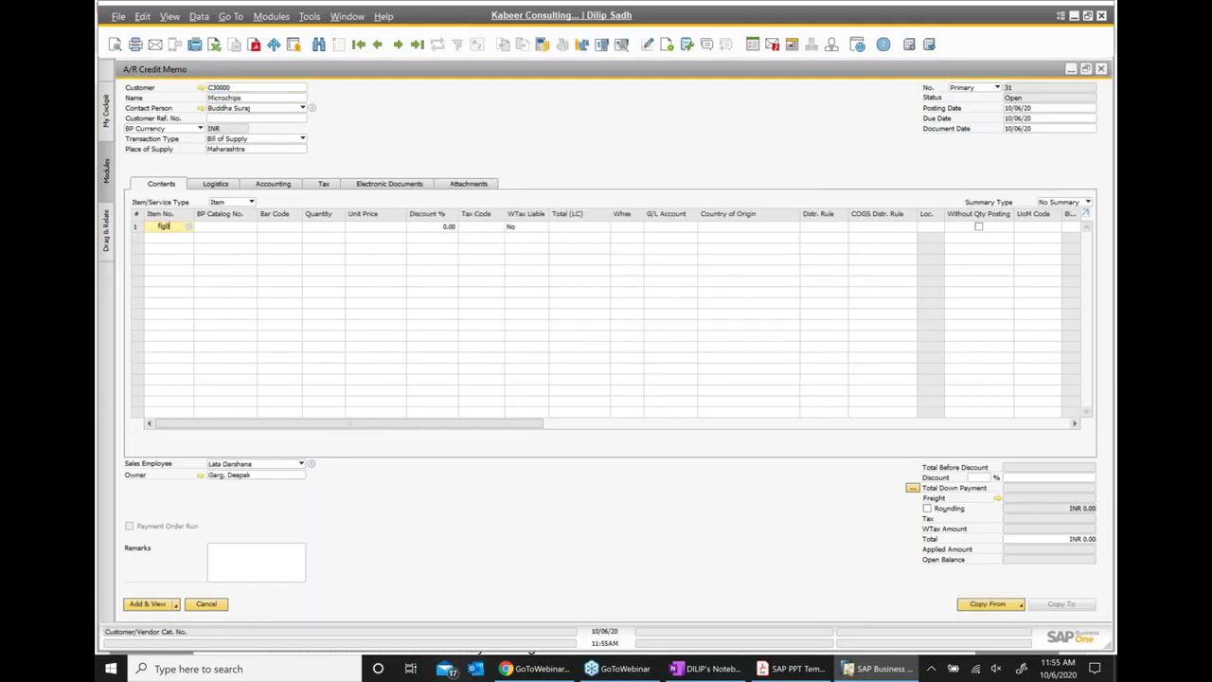
text(fg002)
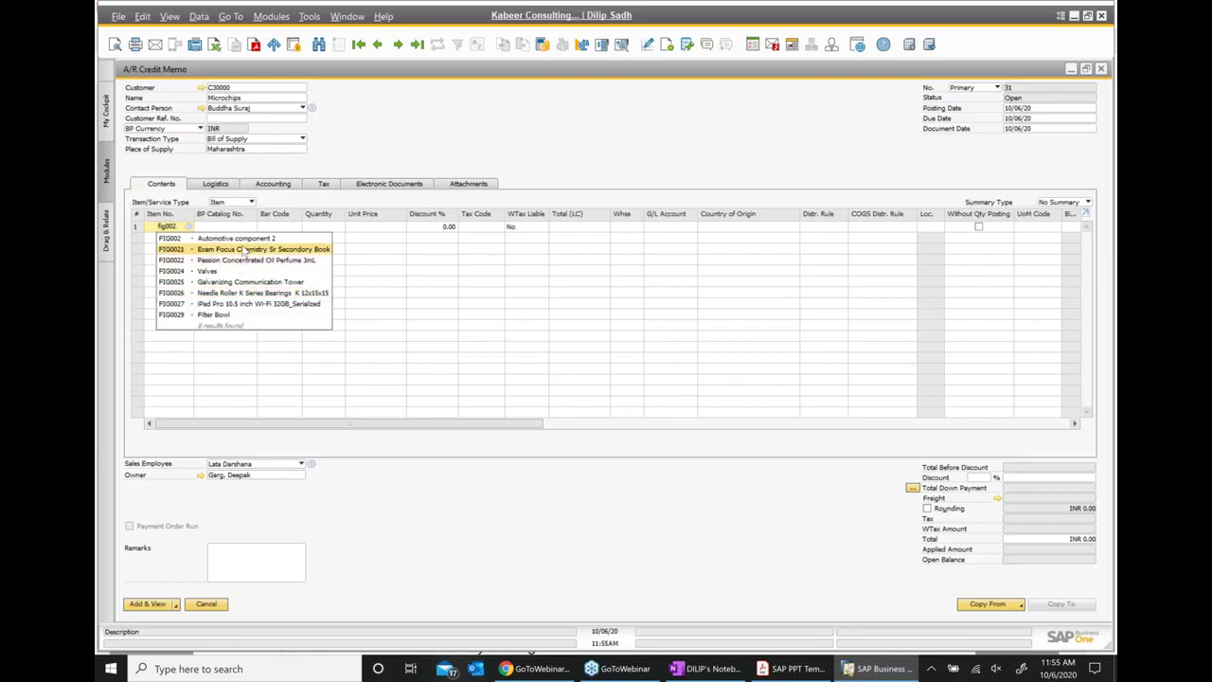
click(284, 239)
click(375, 228)
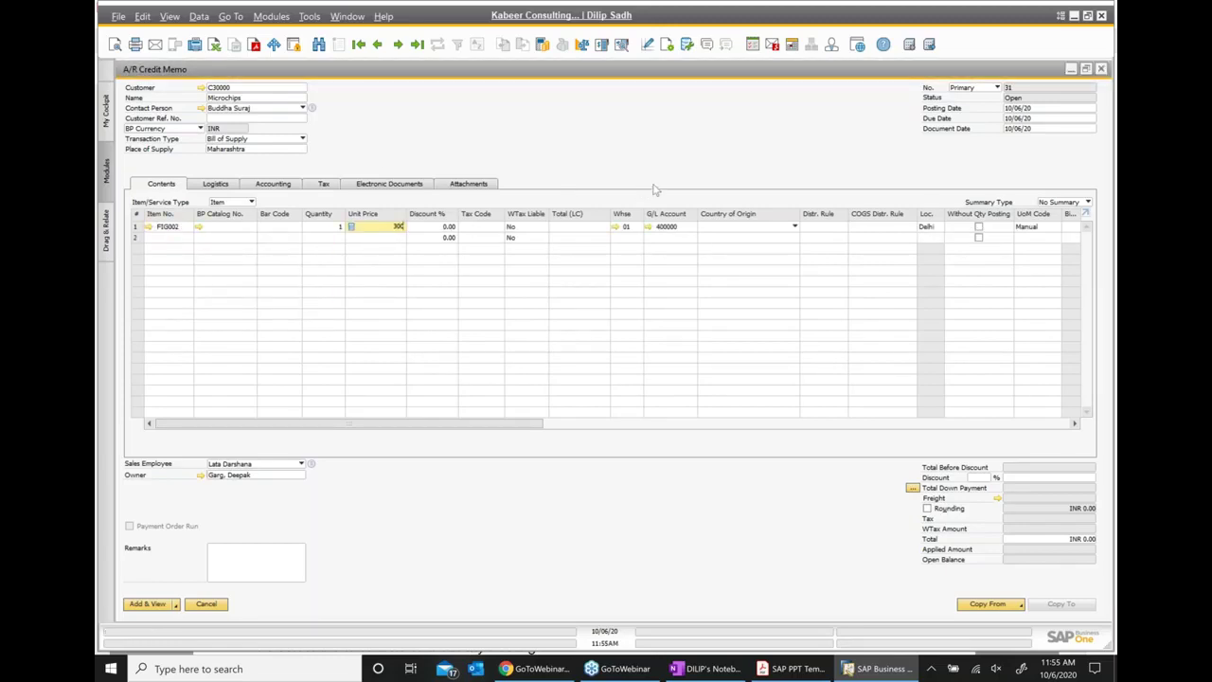
click(980, 230)
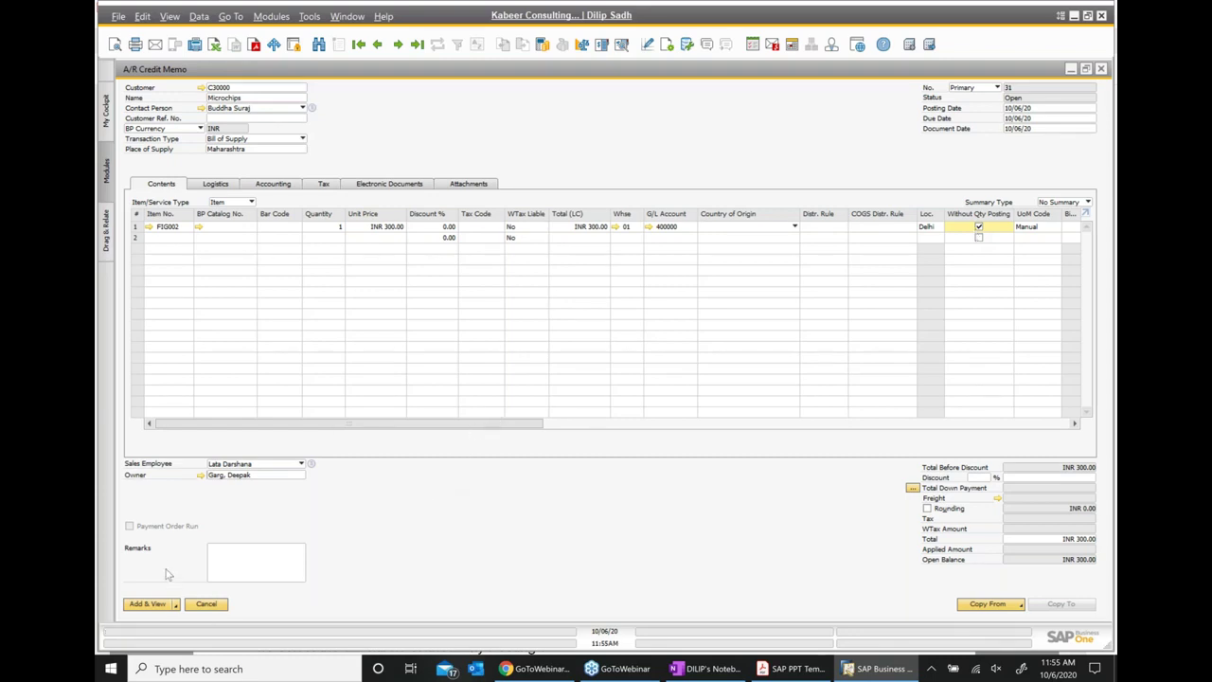
Step: Try to add the credit memo, and assign the tax code CST@4 to the FIG002 row
click(149, 604)
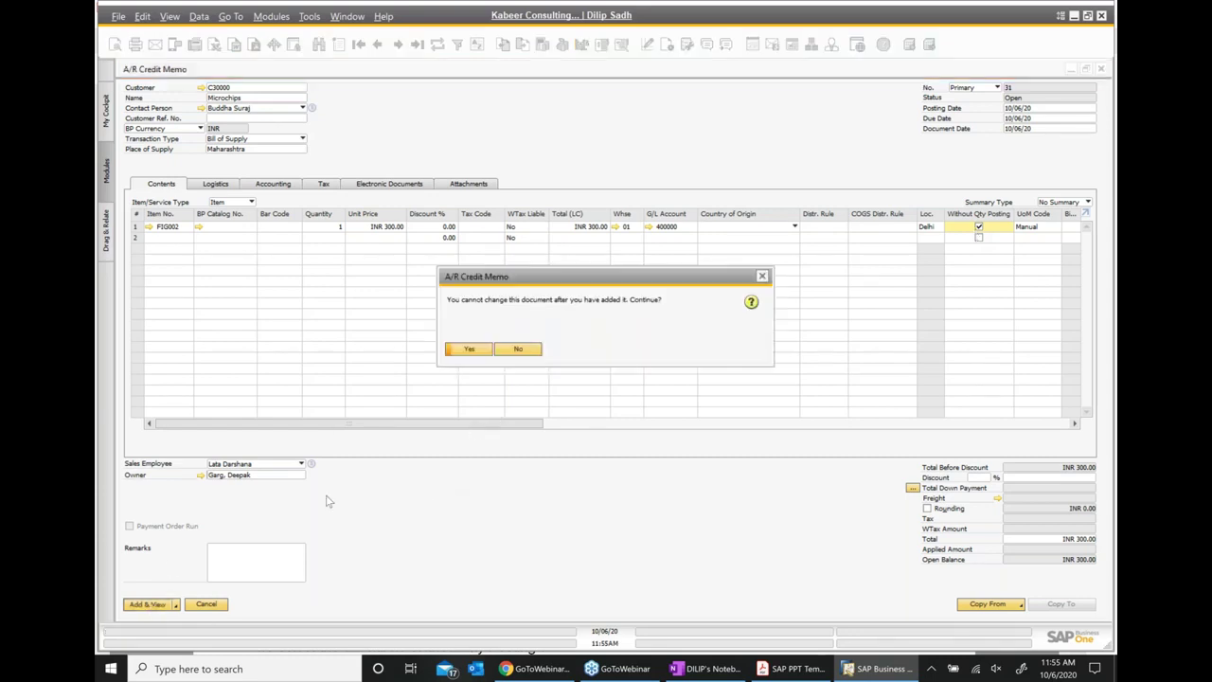
click(468, 350)
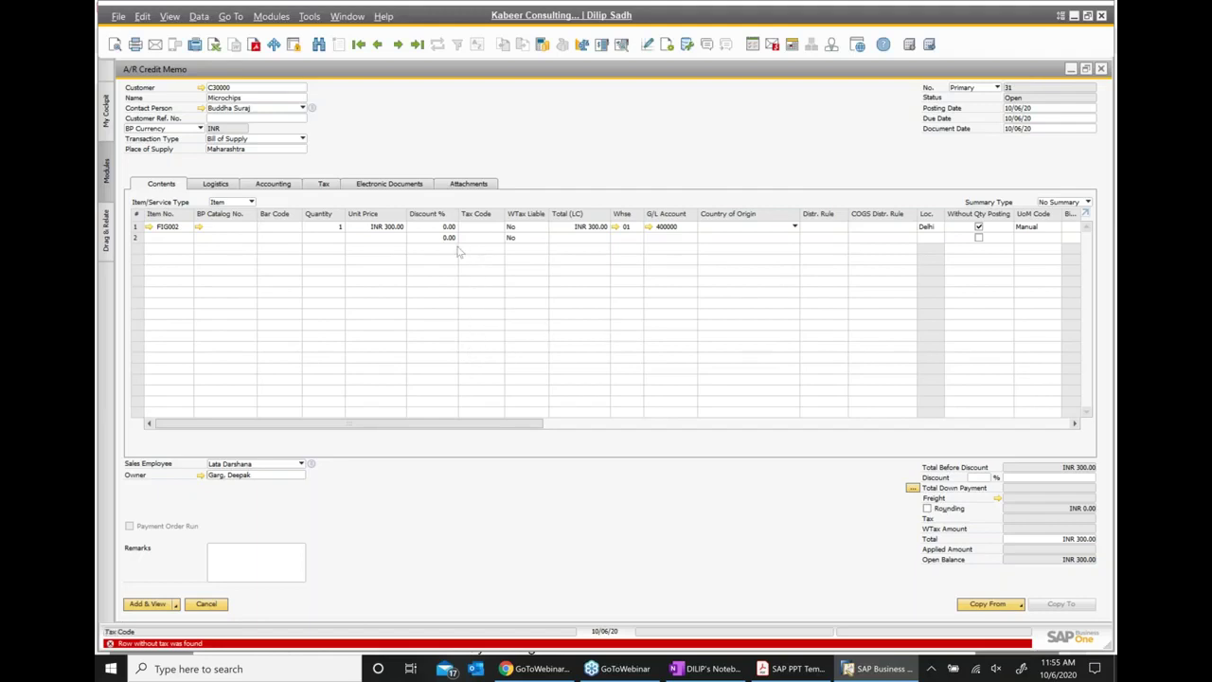
click(491, 228)
click(498, 228)
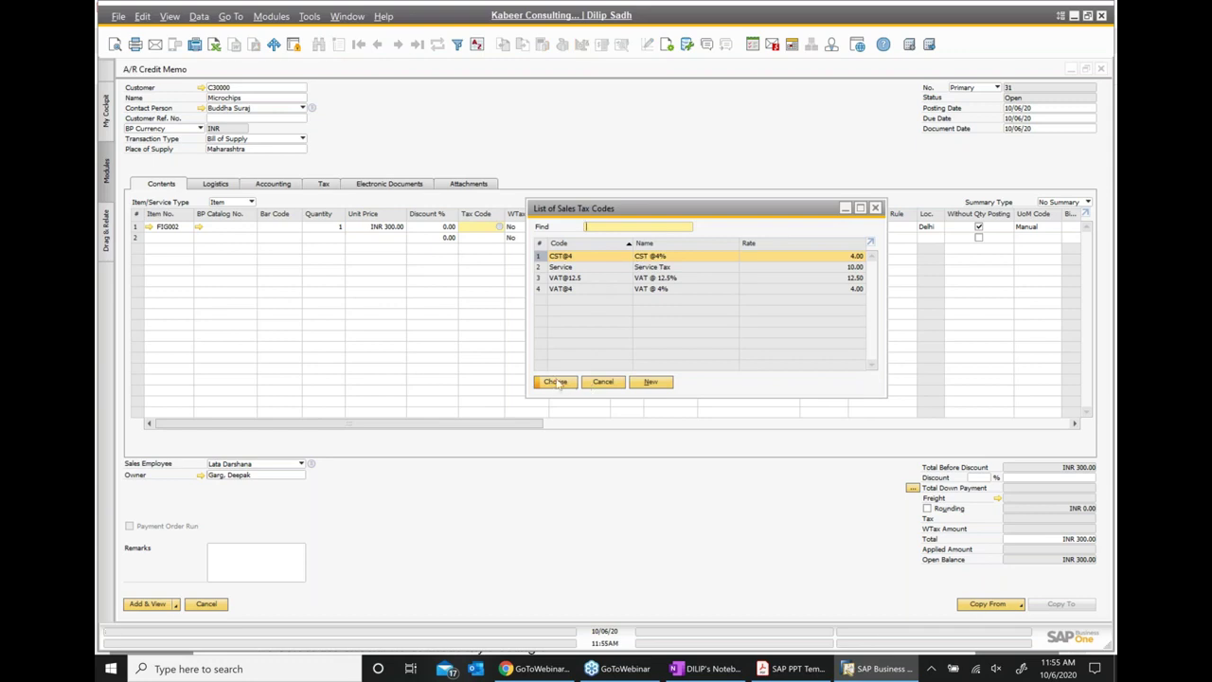
click(556, 382)
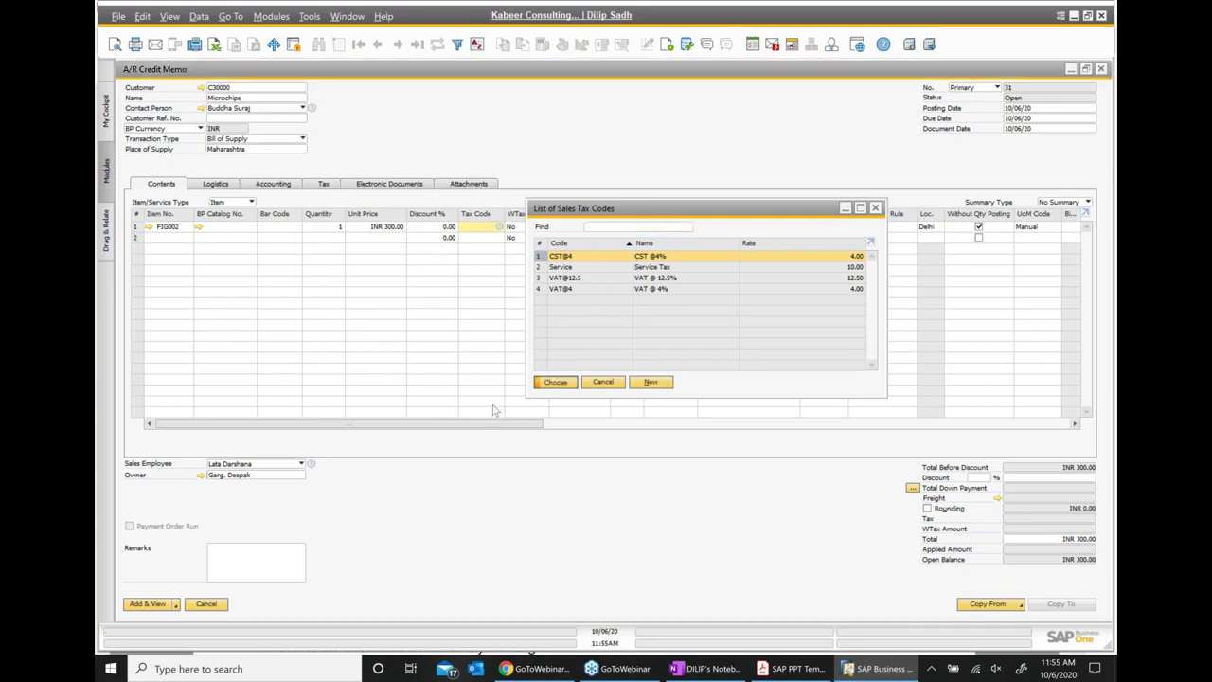
Step: Add the A/R credit memo without quantity posting and open its journal entry
click(152, 605)
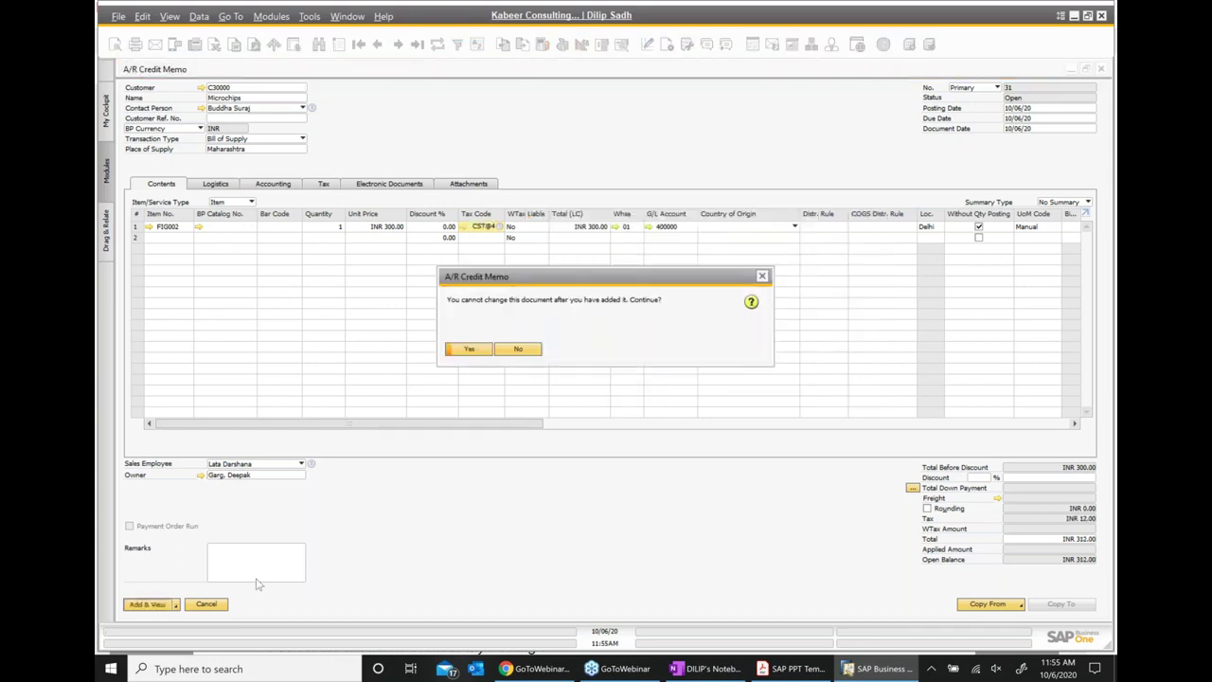
click(471, 350)
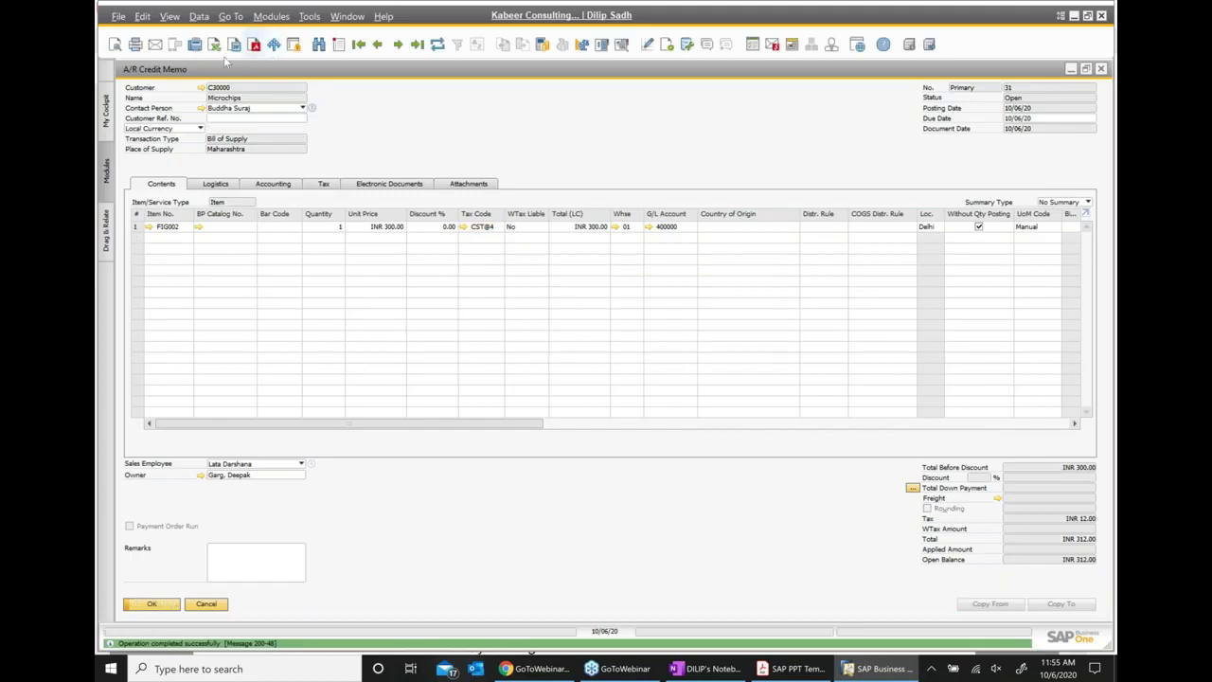
right_click(570, 151)
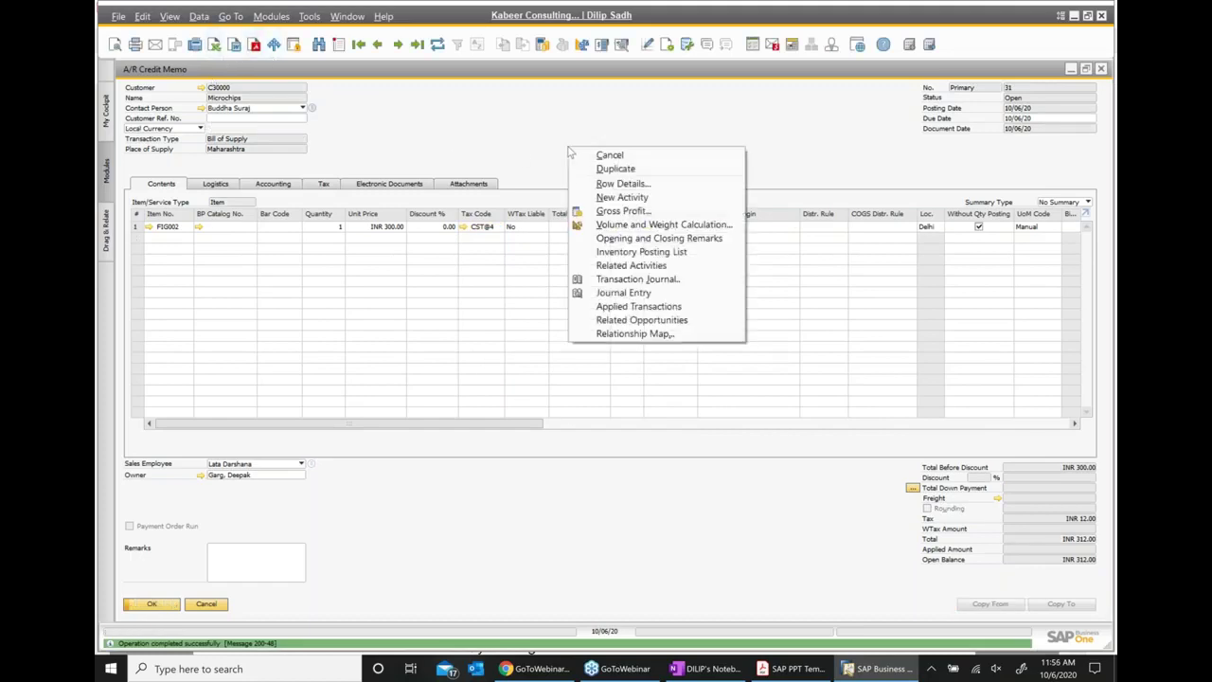
click(621, 296)
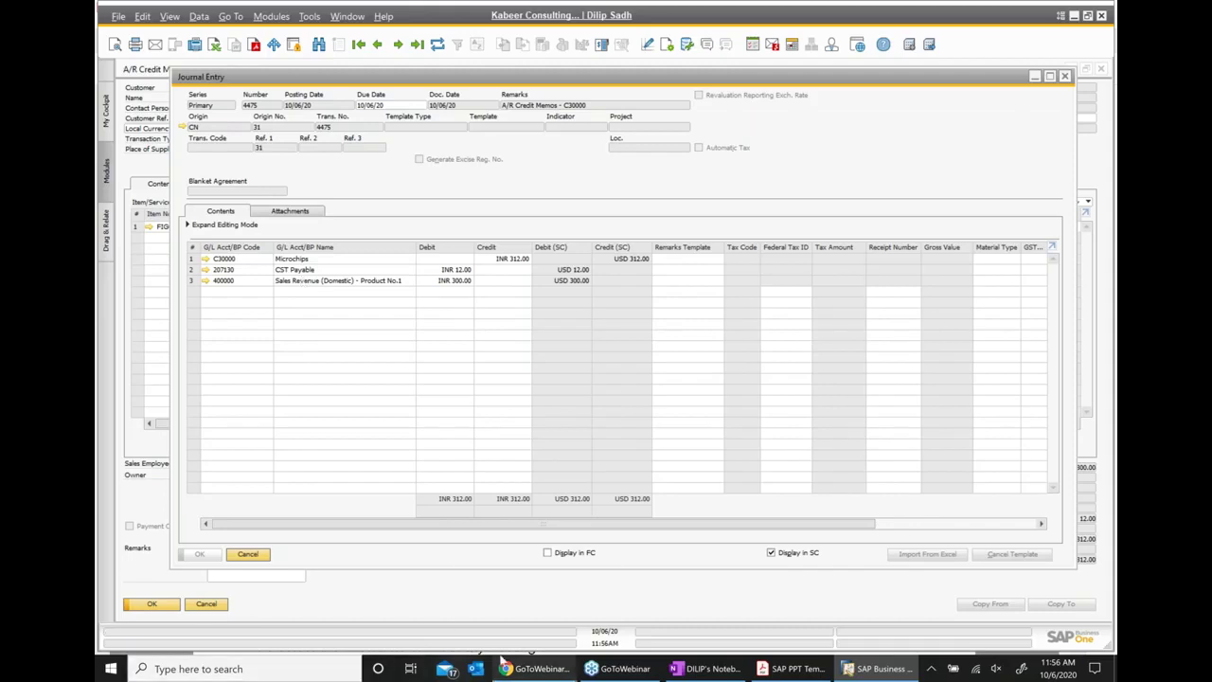
Step: Switch to the SAP PPT Template PDF in Adobe Acrobat Reader and review the slide on credit memos without reference
mouse_move(502, 661)
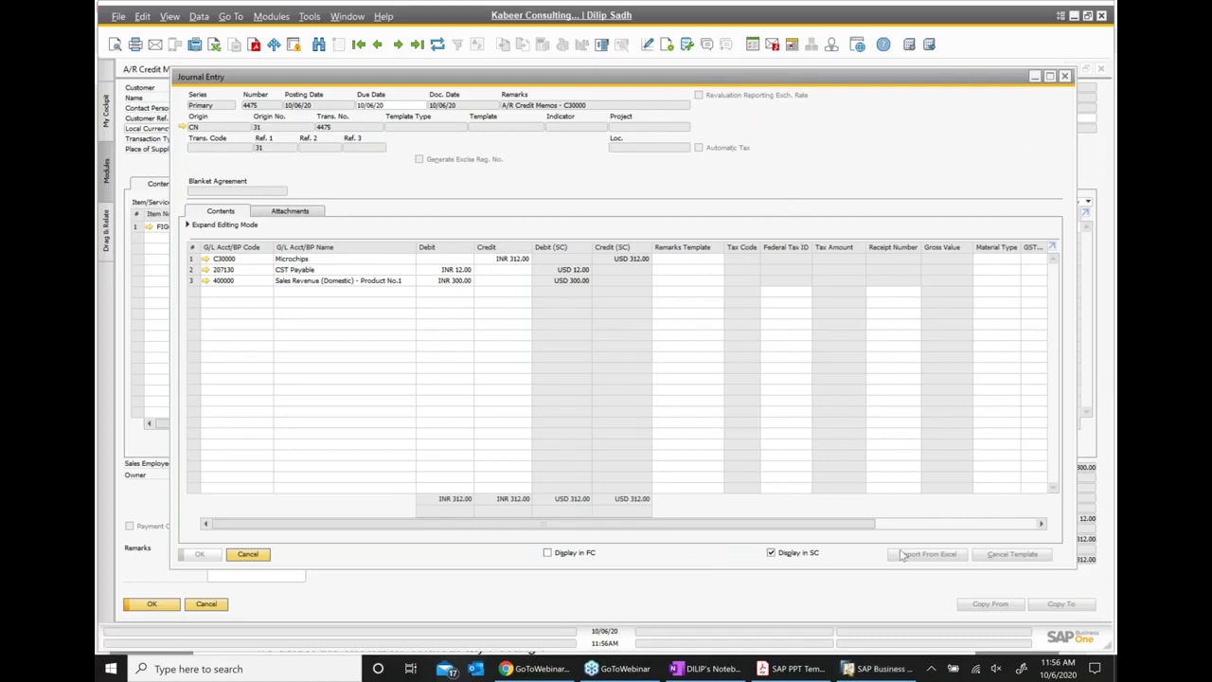
click(793, 668)
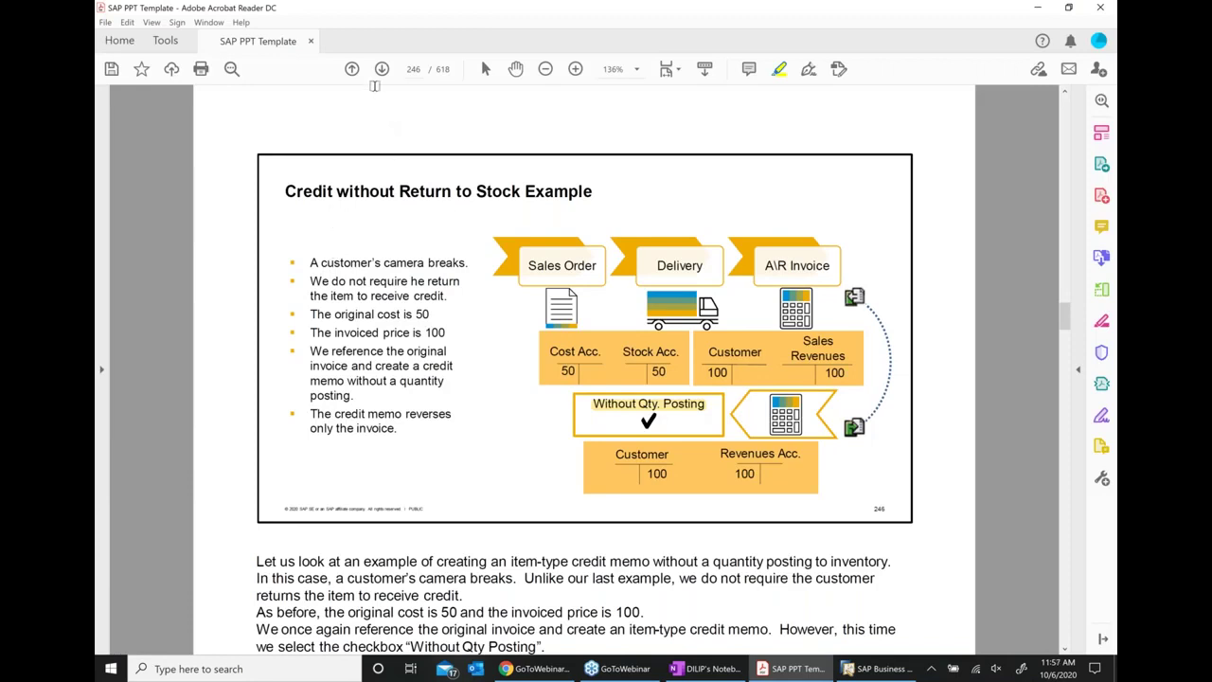
click(383, 71)
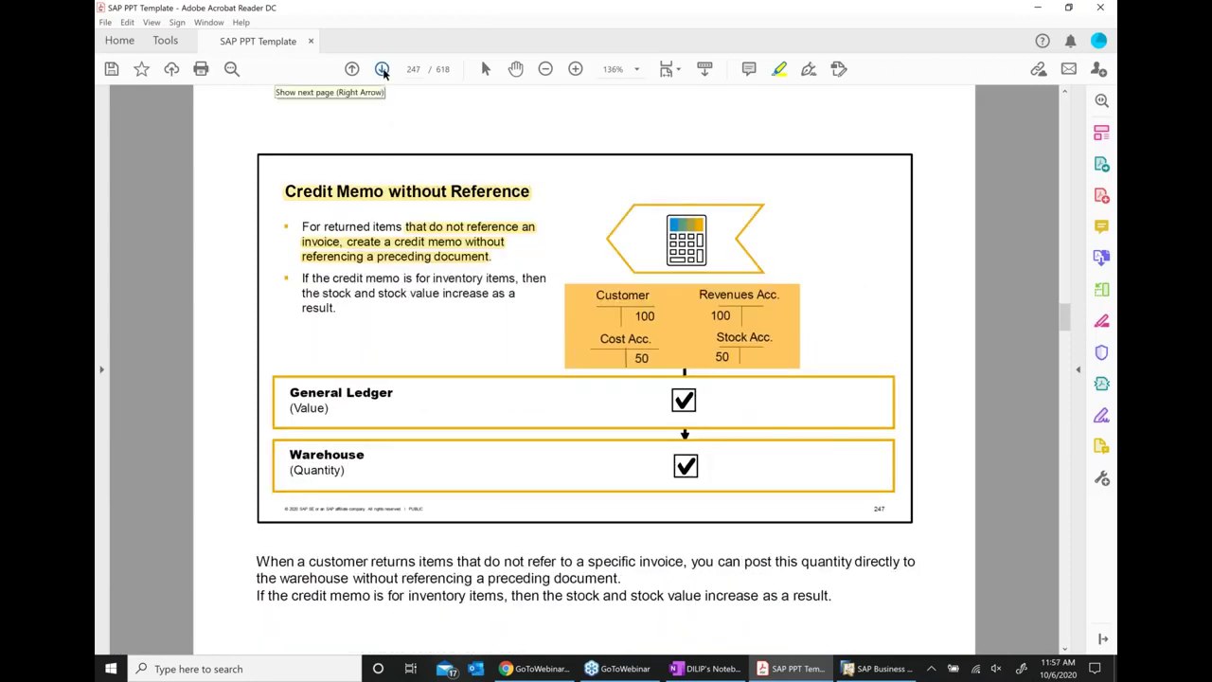
click(428, 196)
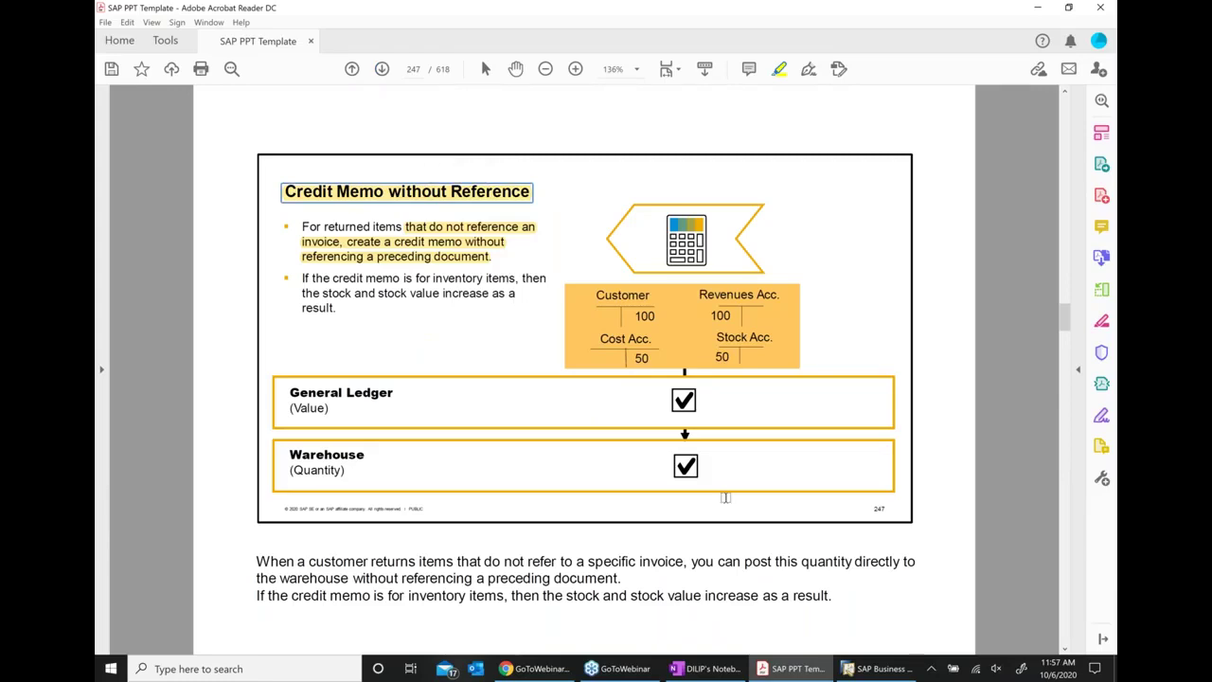
Step: Return to SAP Business One, close the journal entry and open the relationship map of the A/R credit memo
click(860, 668)
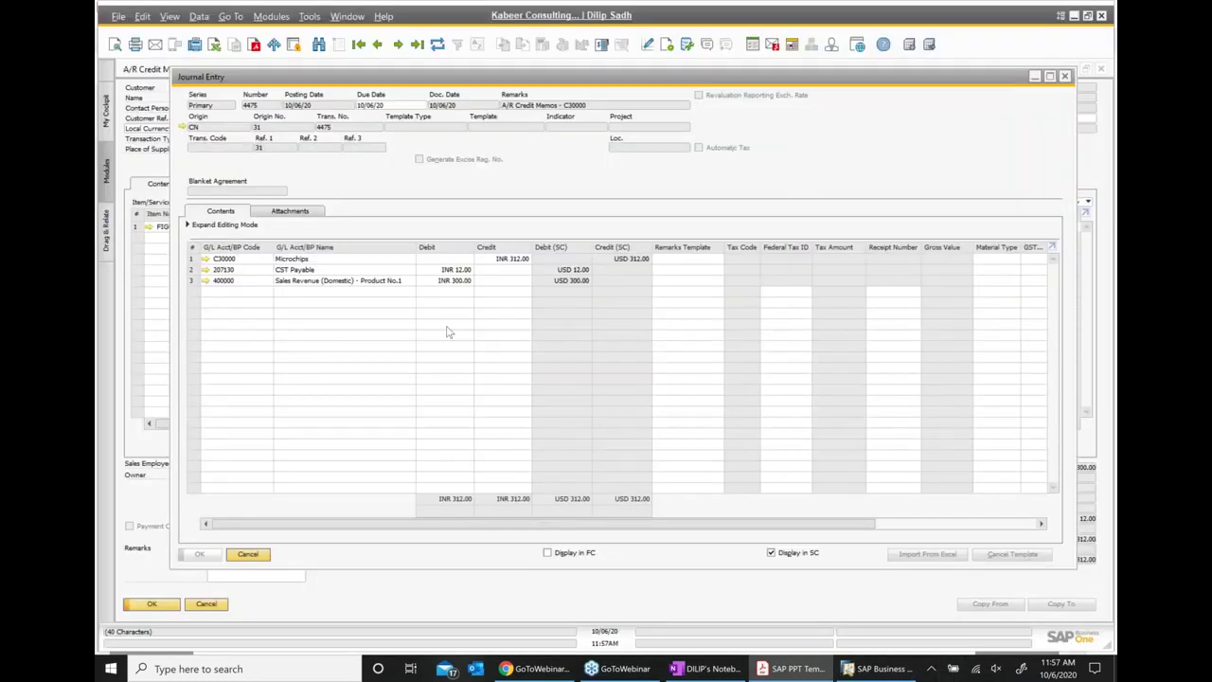
click(1065, 77)
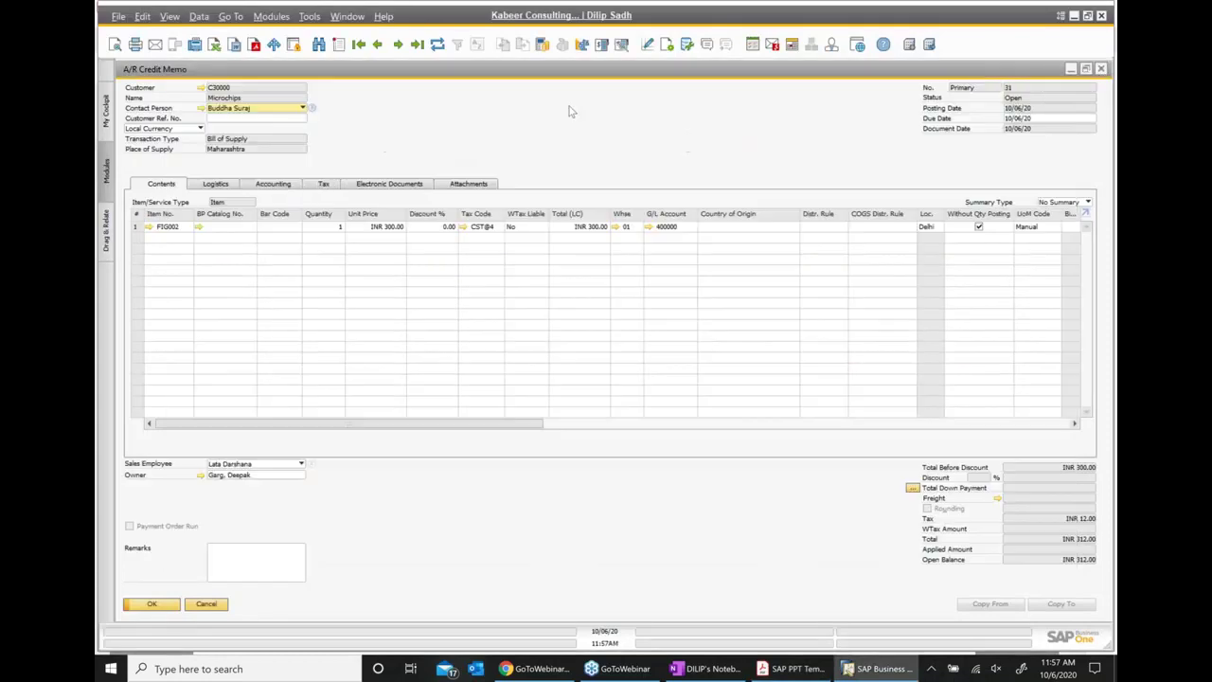
right_click(539, 145)
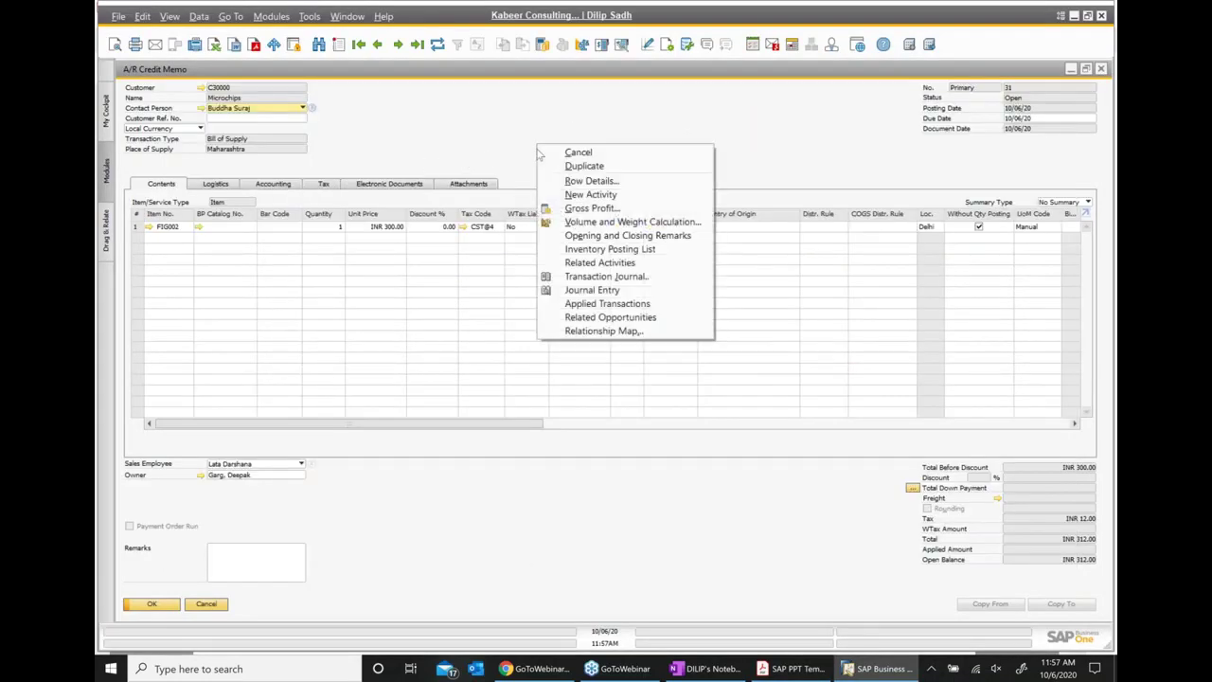
click(574, 329)
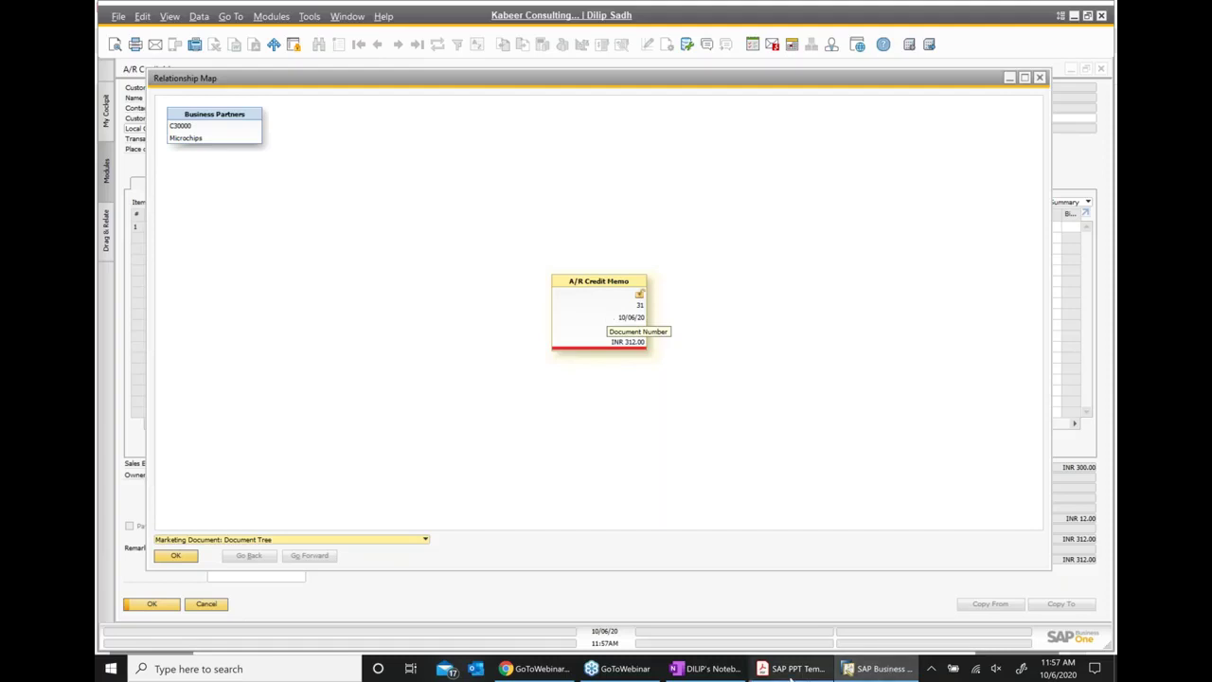
Step: Switch to the PDF slides in Adobe Acrobat Reader and read the pages on Without Qty Posting and invoice cancellation
key(alt+Tab)
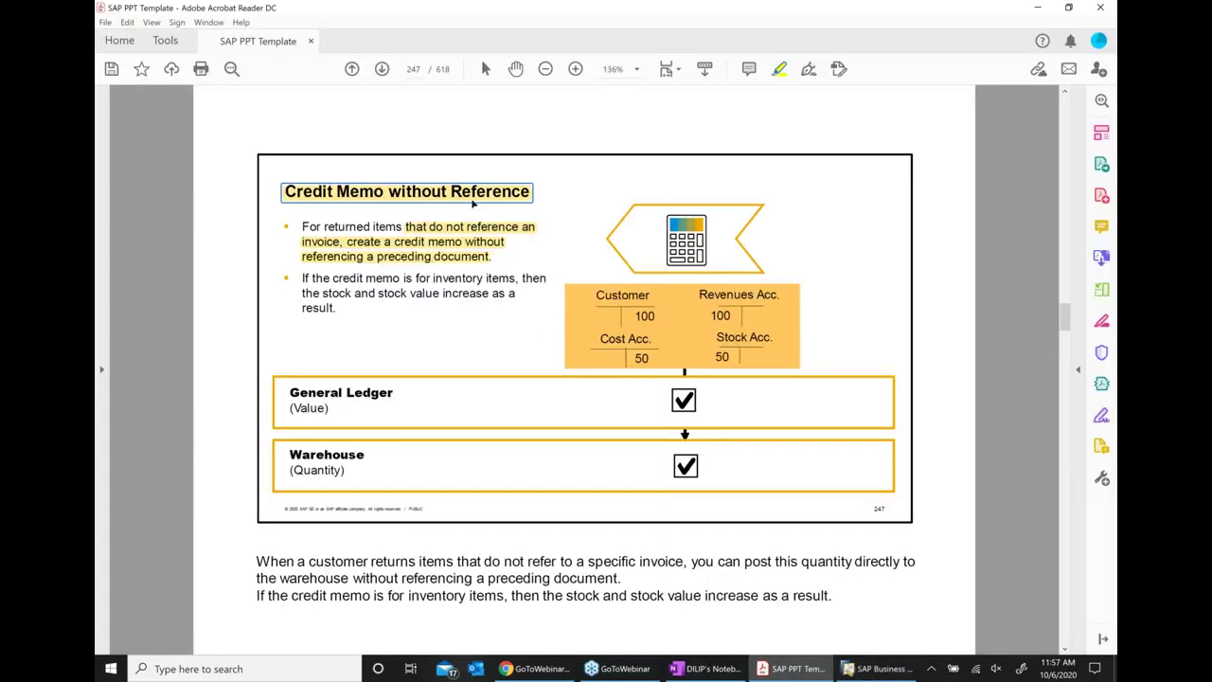
click(381, 72)
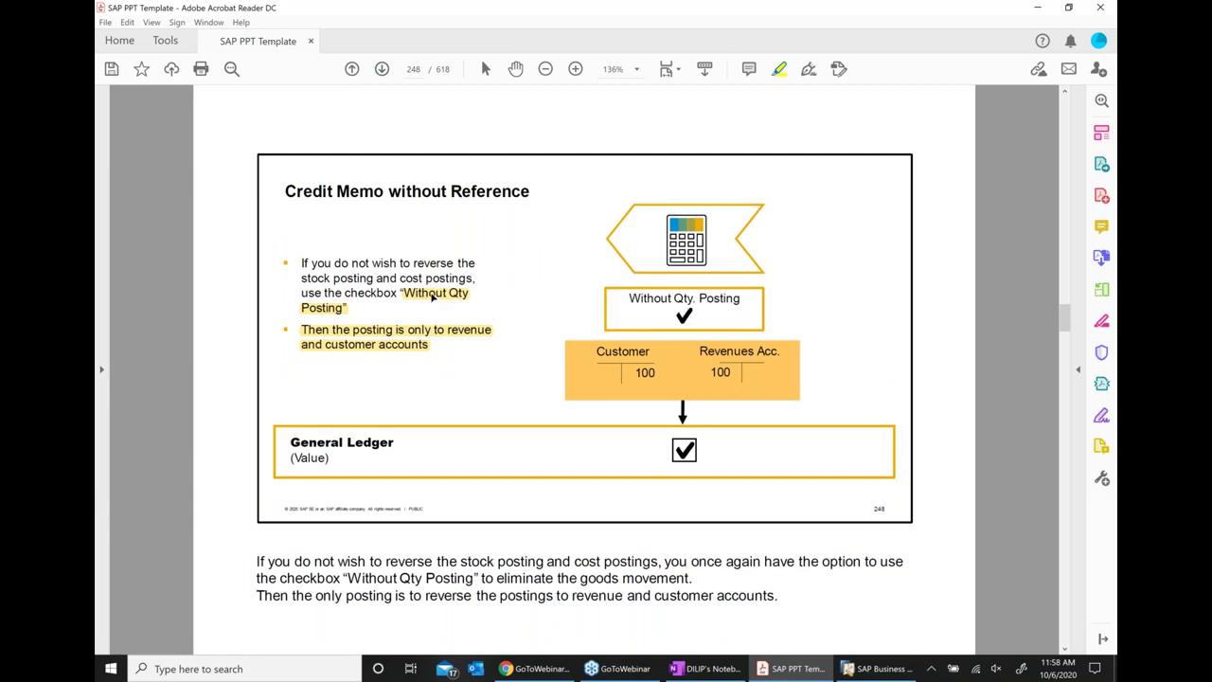
click(383, 69)
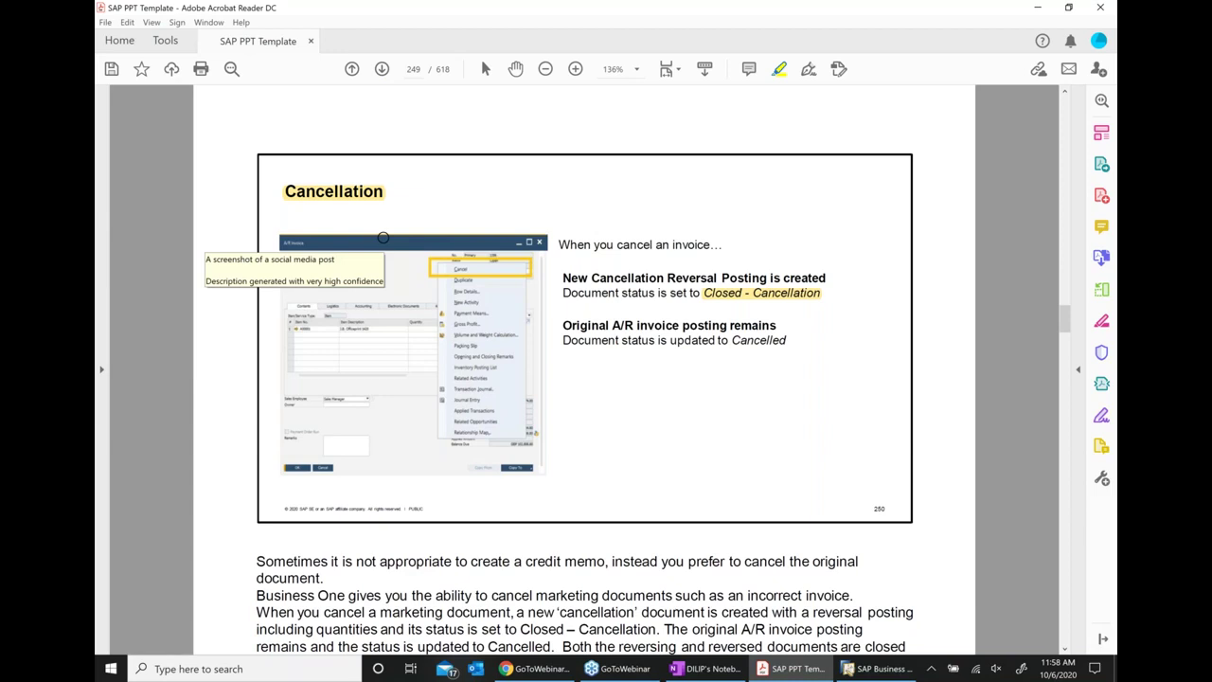
scroll(820, 429, down, 1)
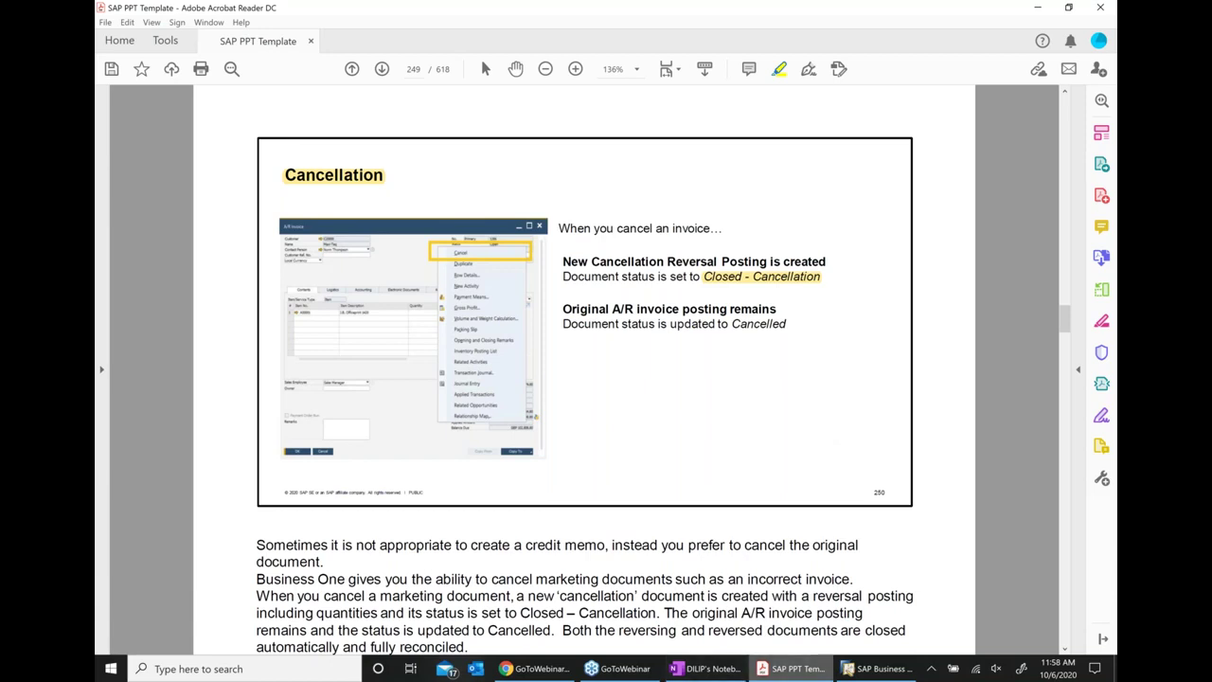
Step: Back in SAP Business One, close the relationship map and credit memo, and start a sales quotation for customer Microchips
click(900, 670)
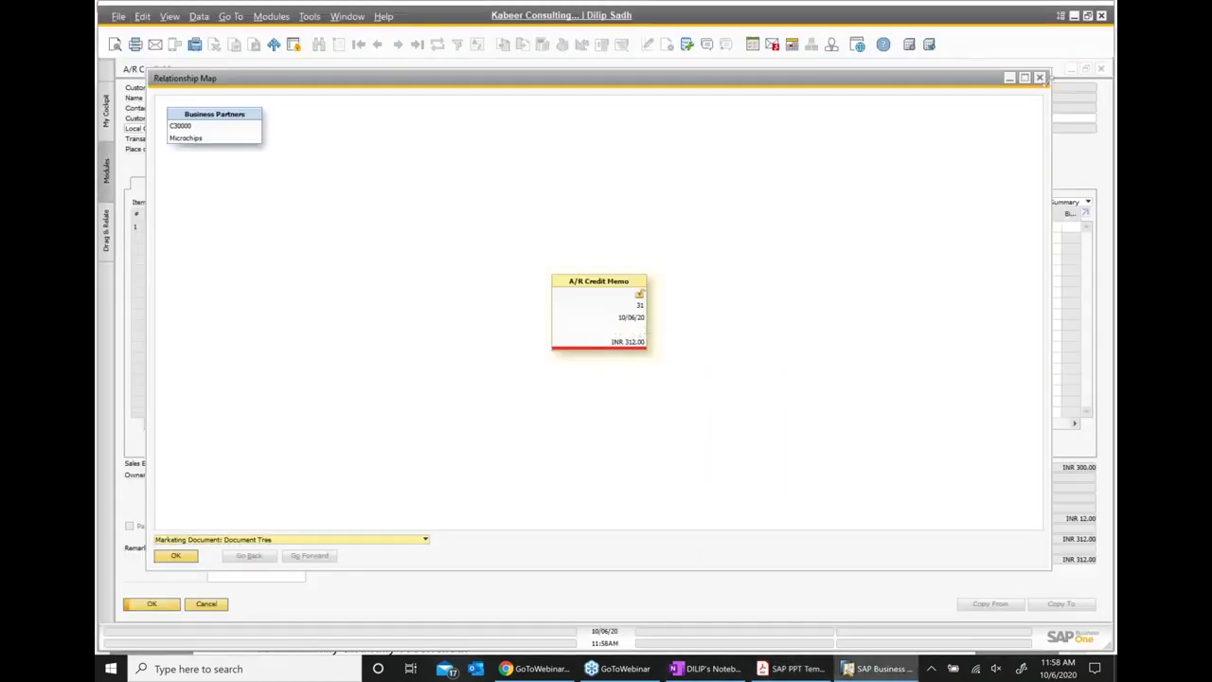
click(1041, 80)
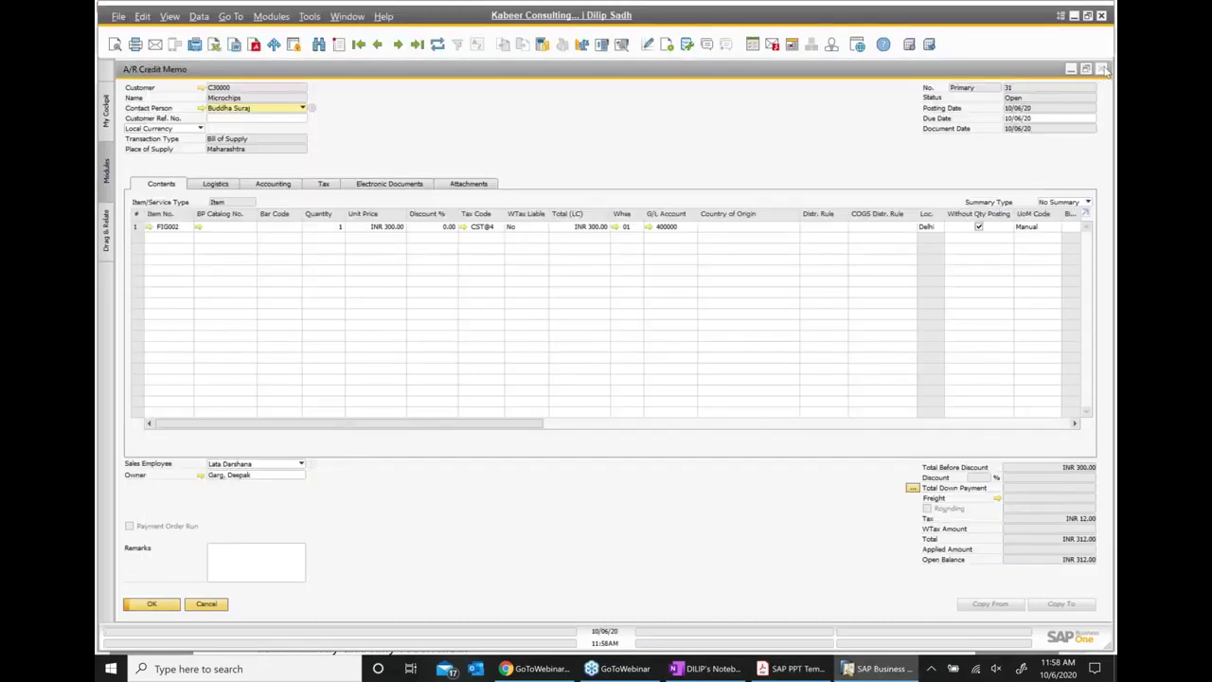
click(1100, 68)
mouse_move(106, 170)
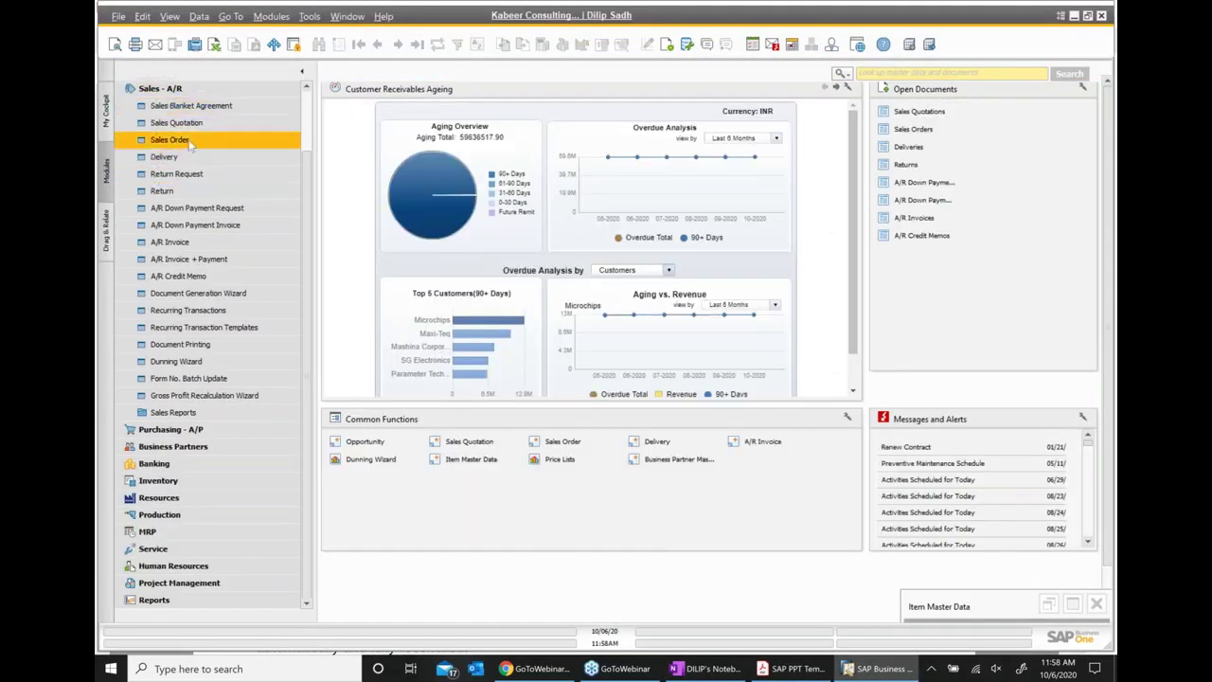
click(226, 128)
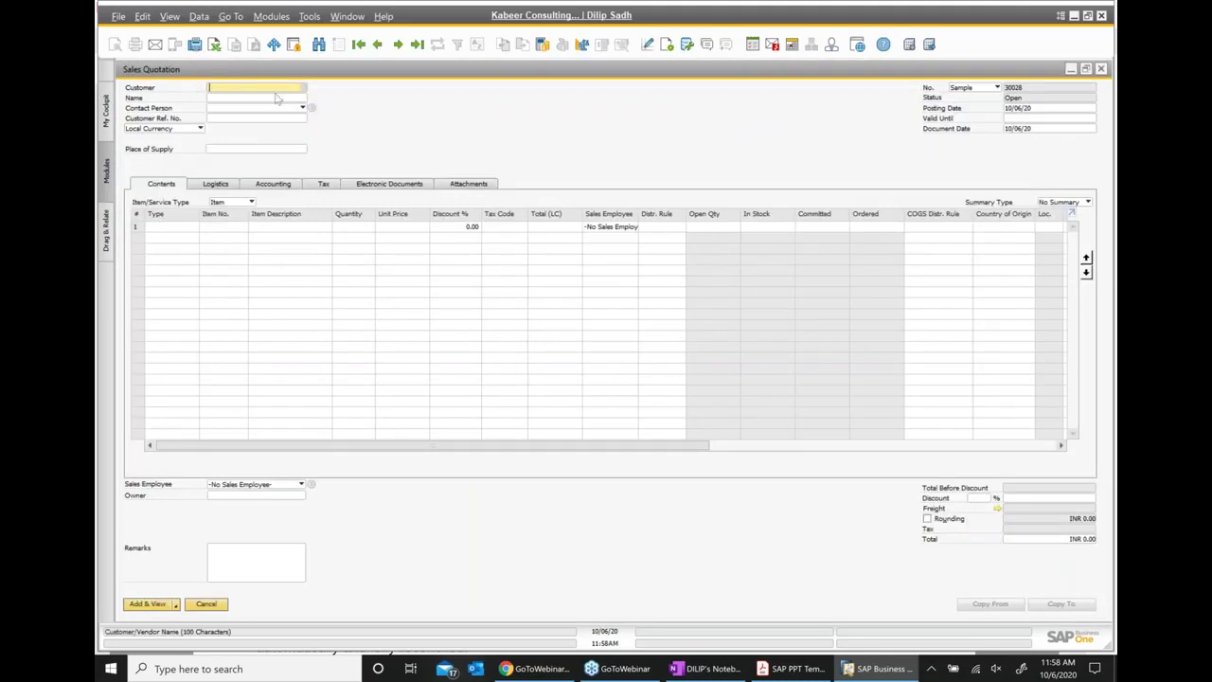
click(304, 89)
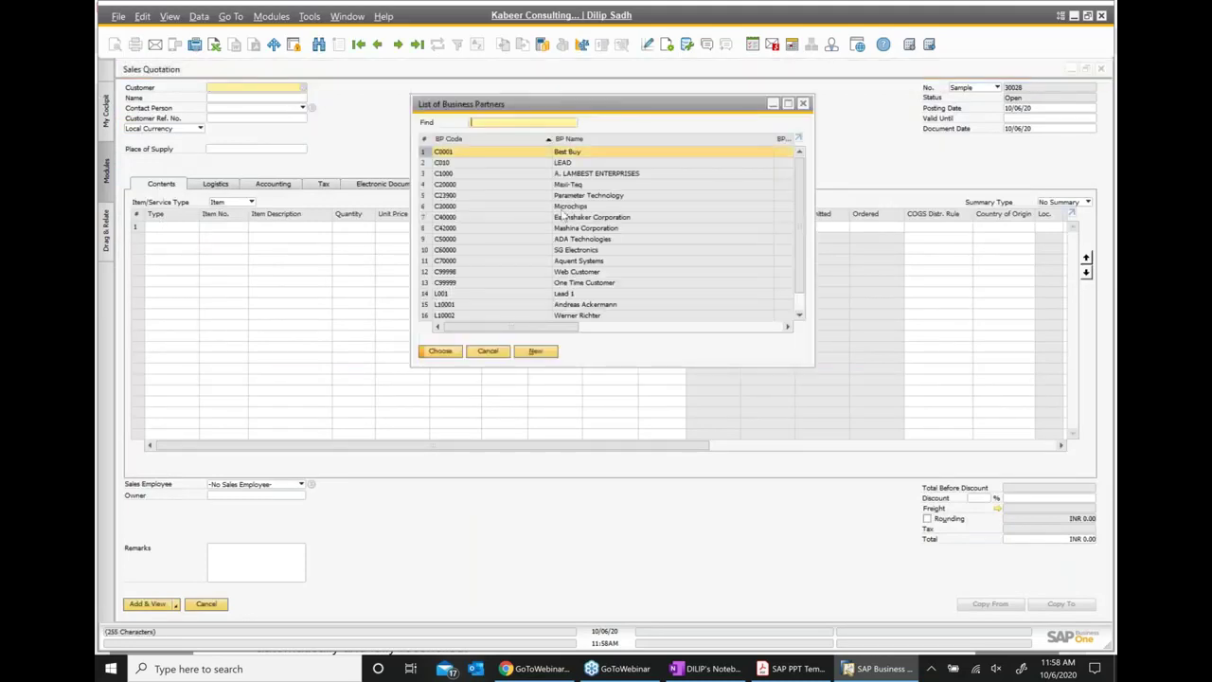
double_click(573, 207)
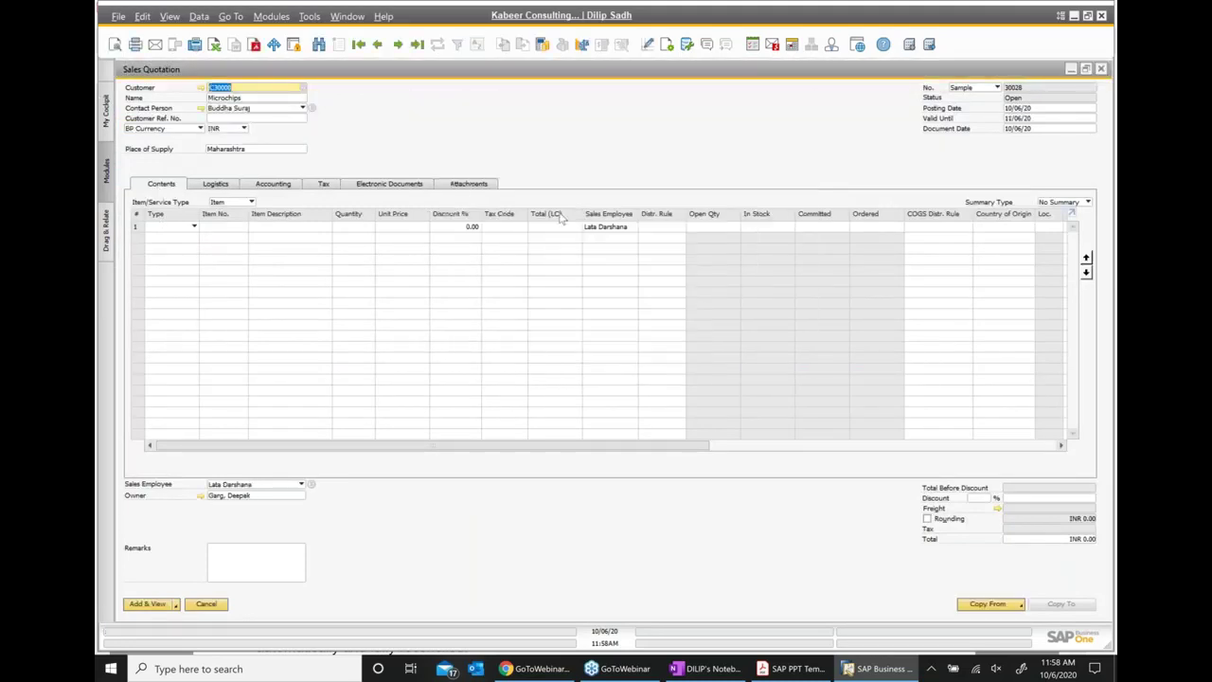
Step: Enter item FIG002 in the quotation's first row with a unit price of 300 and add the quotation
click(215, 228)
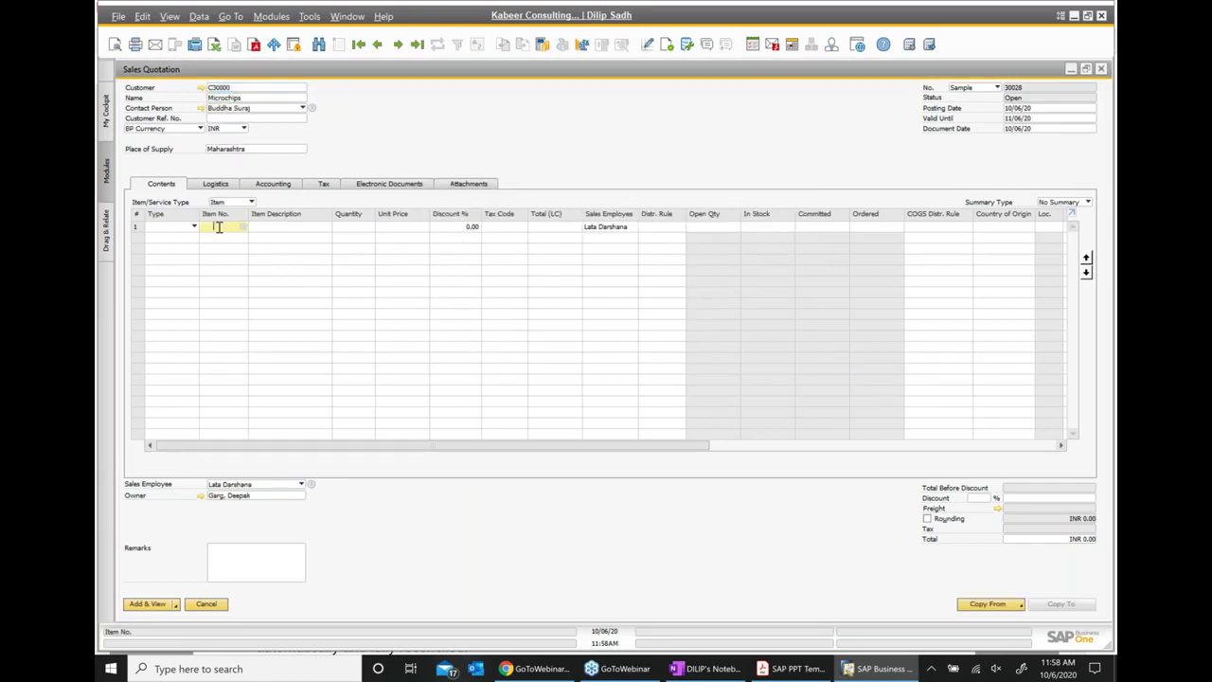
click(244, 228)
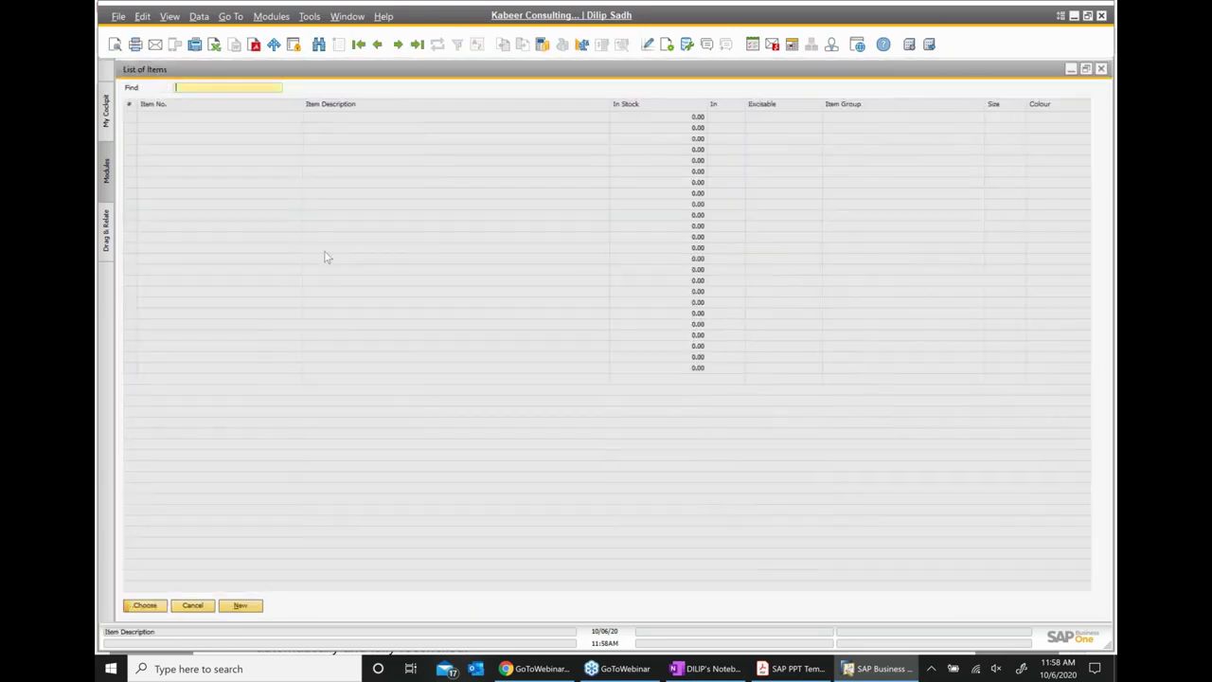
click(1101, 70)
text(fig)
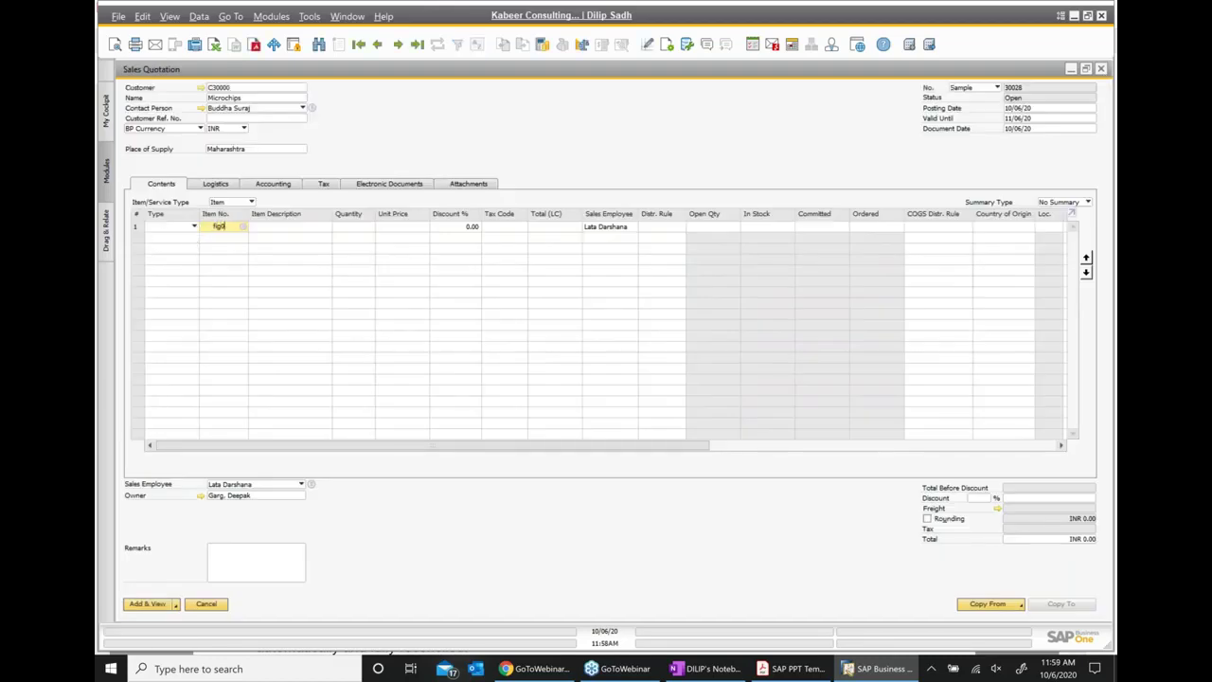
text(002)
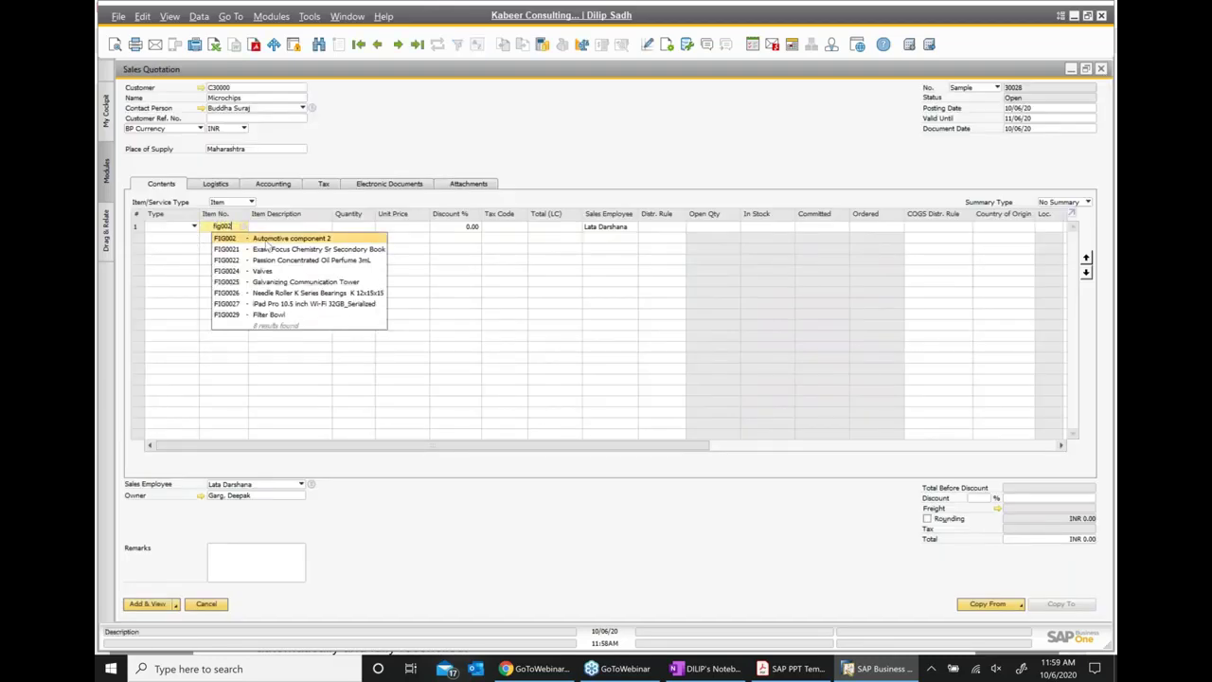
click(357, 241)
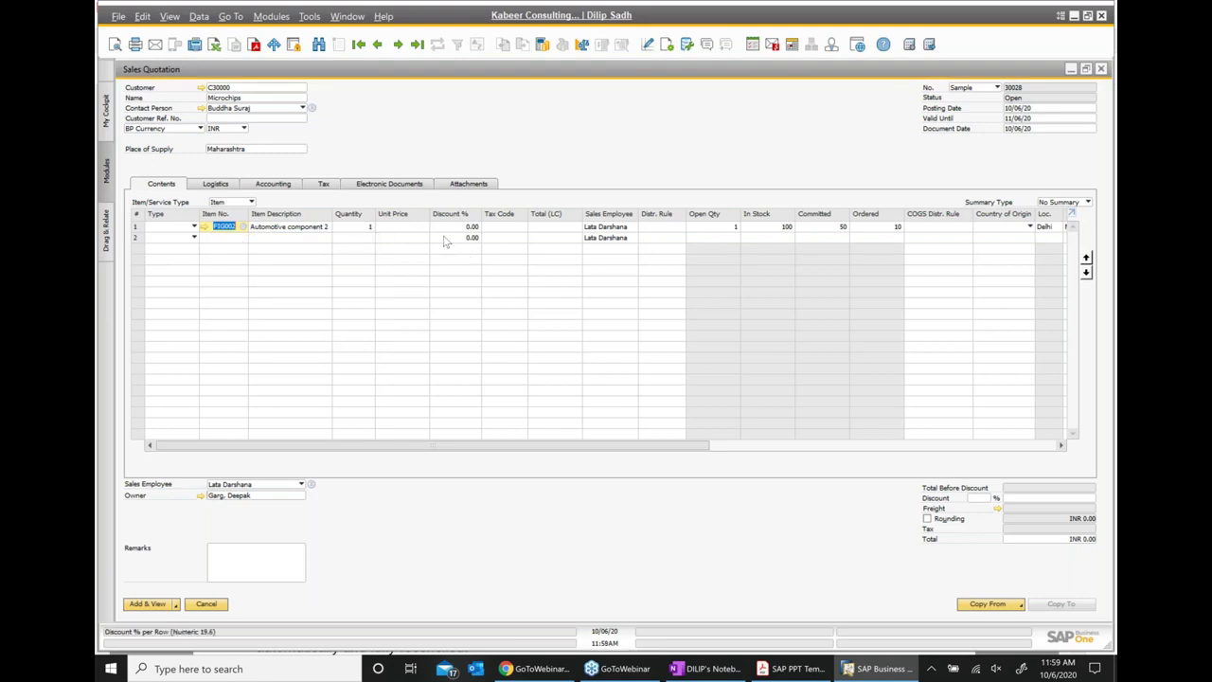
click(412, 228)
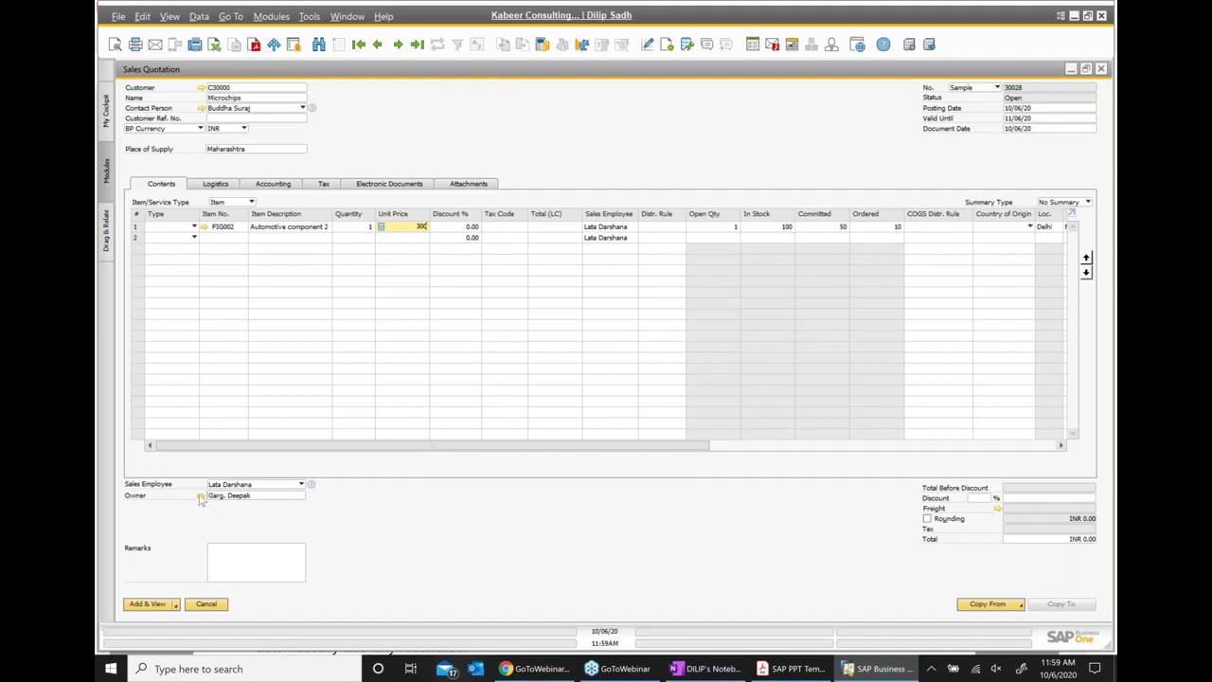
click(161, 606)
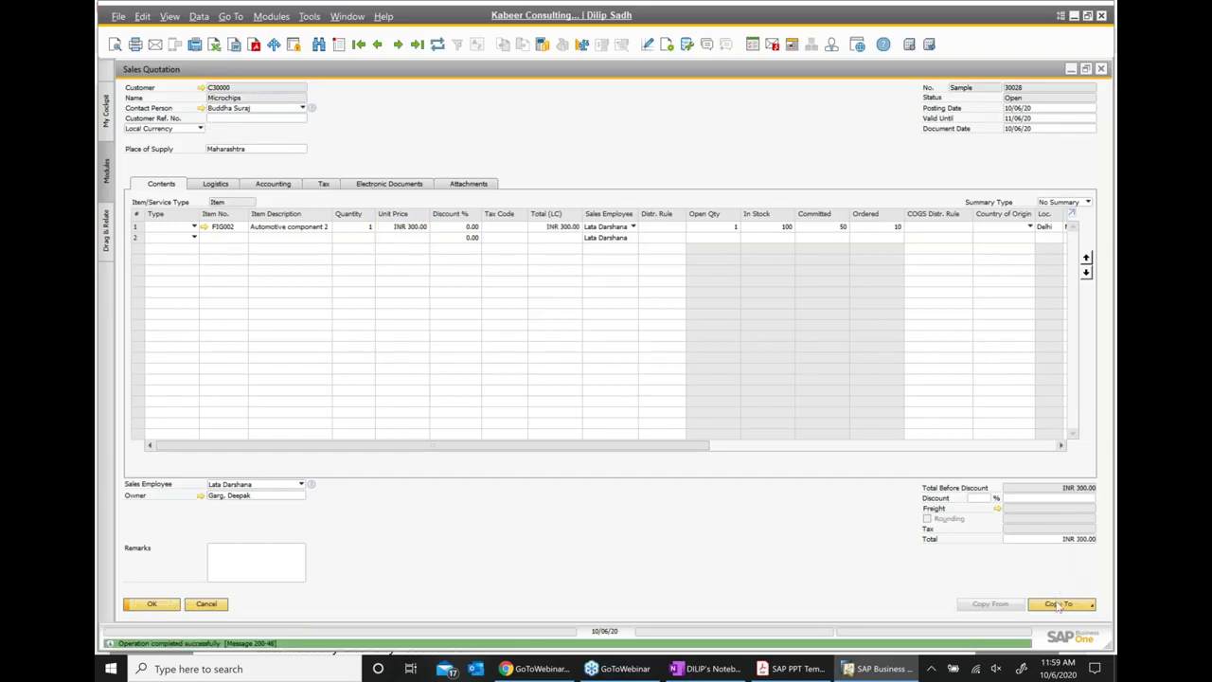
Step: Copy the sales quotation to a sales order and try to add the order
click(1058, 605)
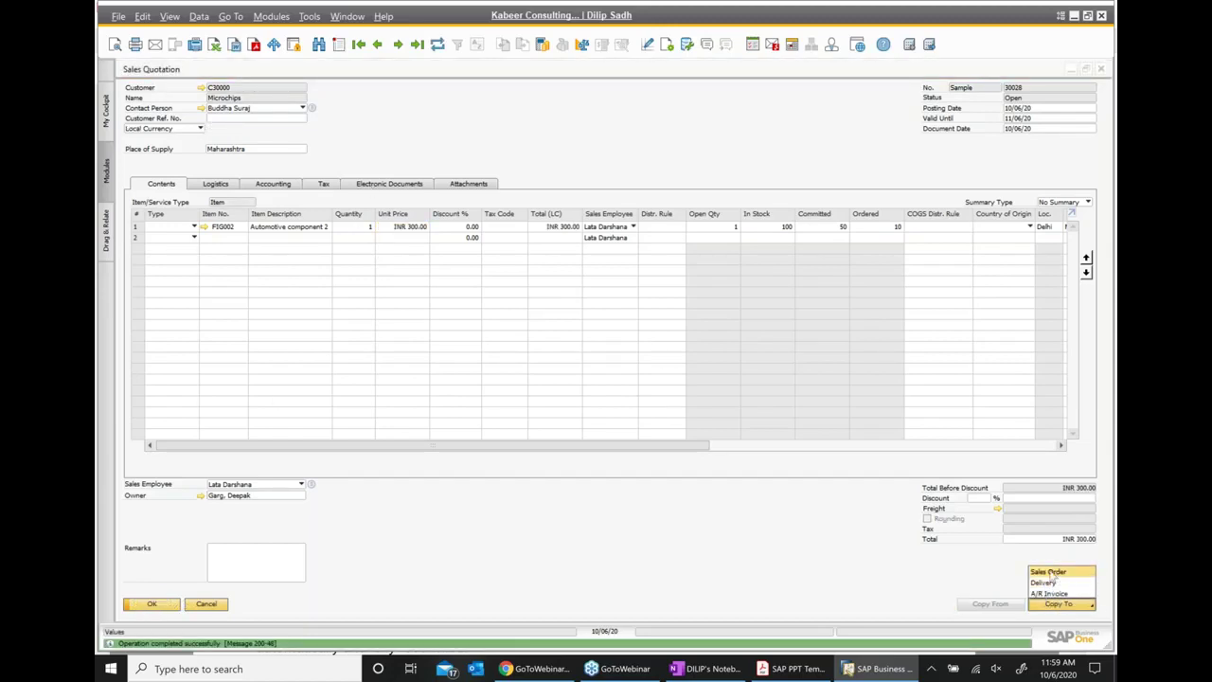
click(1051, 572)
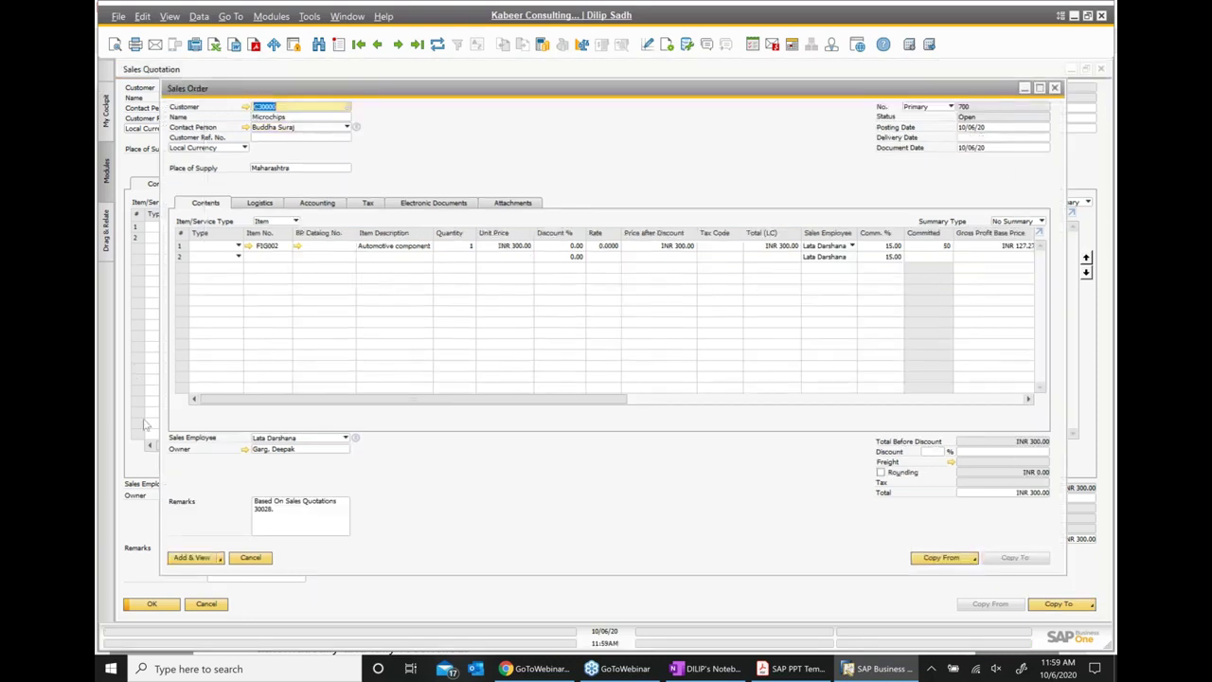
click(195, 558)
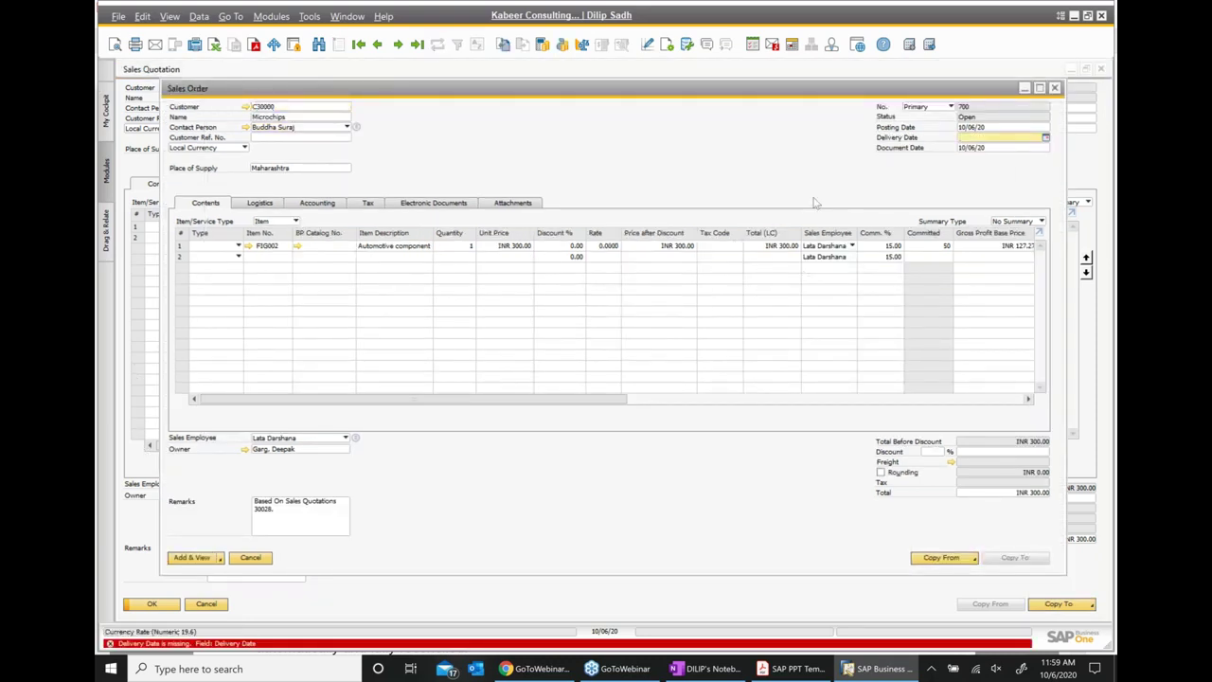
Step: Set the sales order's delivery date to 10/06/20 and update the existing rows with that date
click(1045, 137)
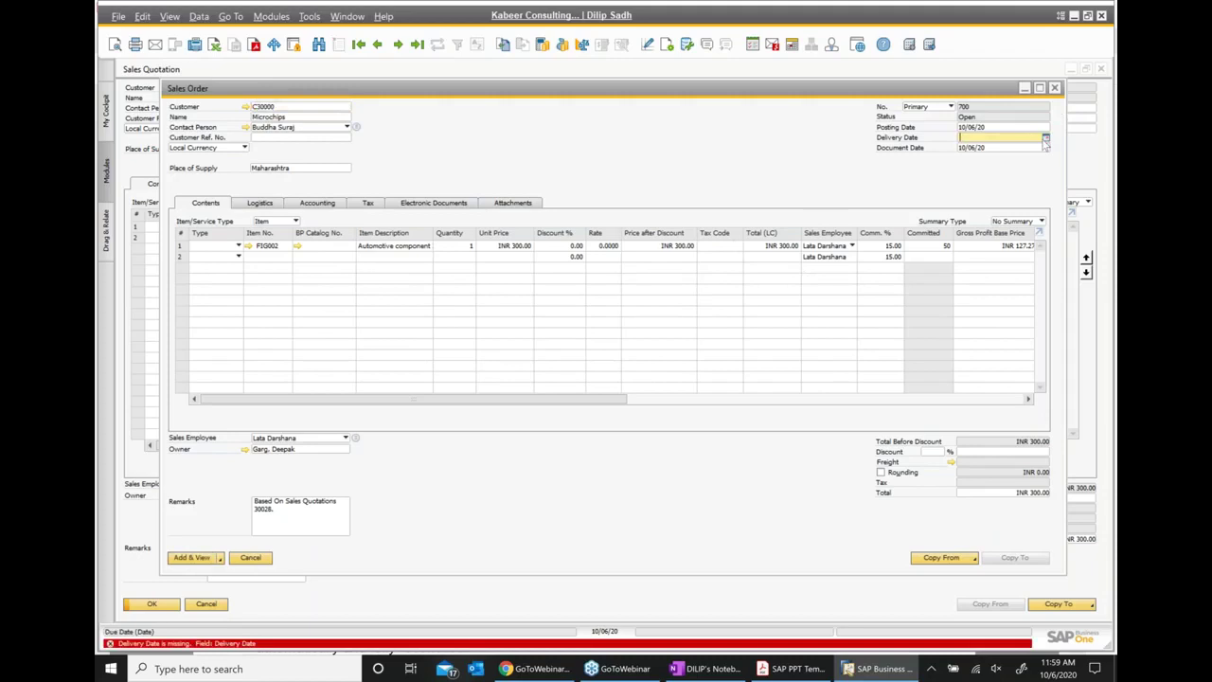
click(993, 199)
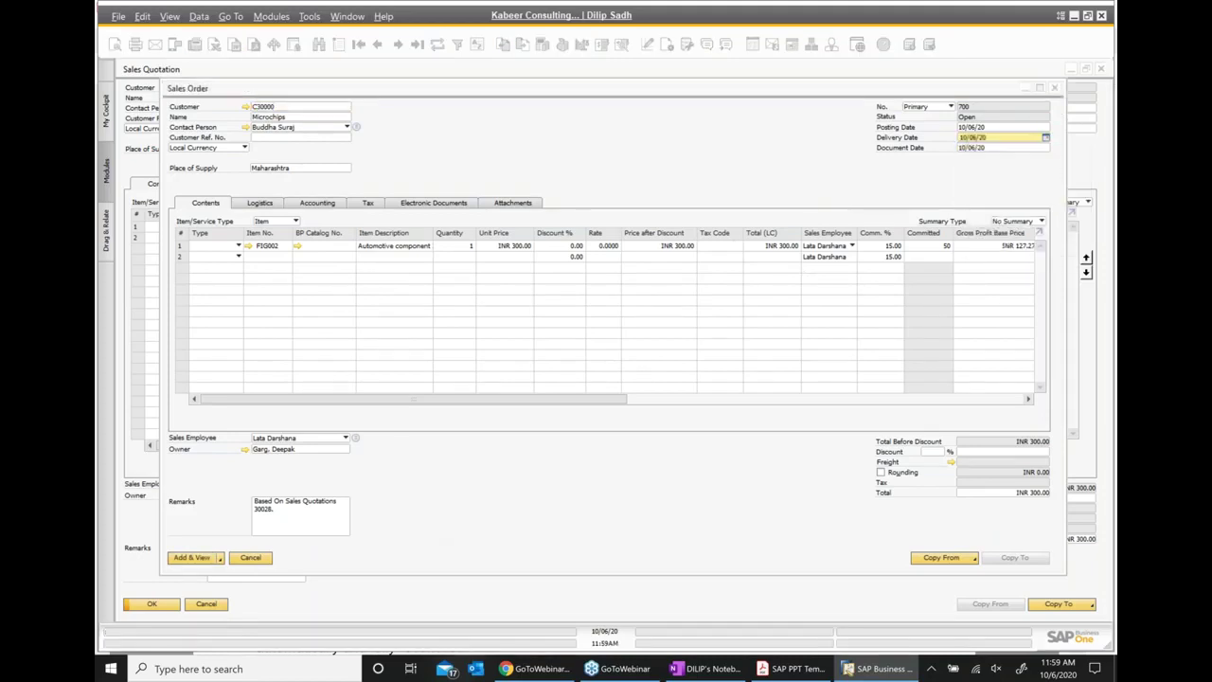
click(193, 563)
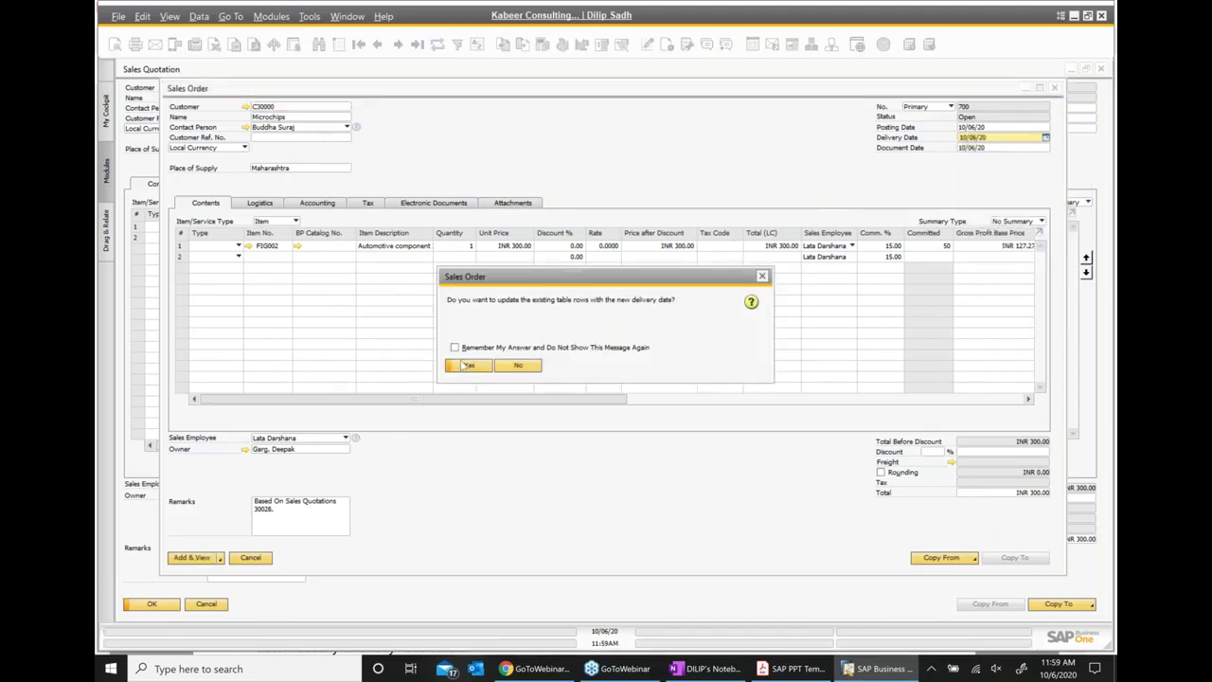
click(472, 368)
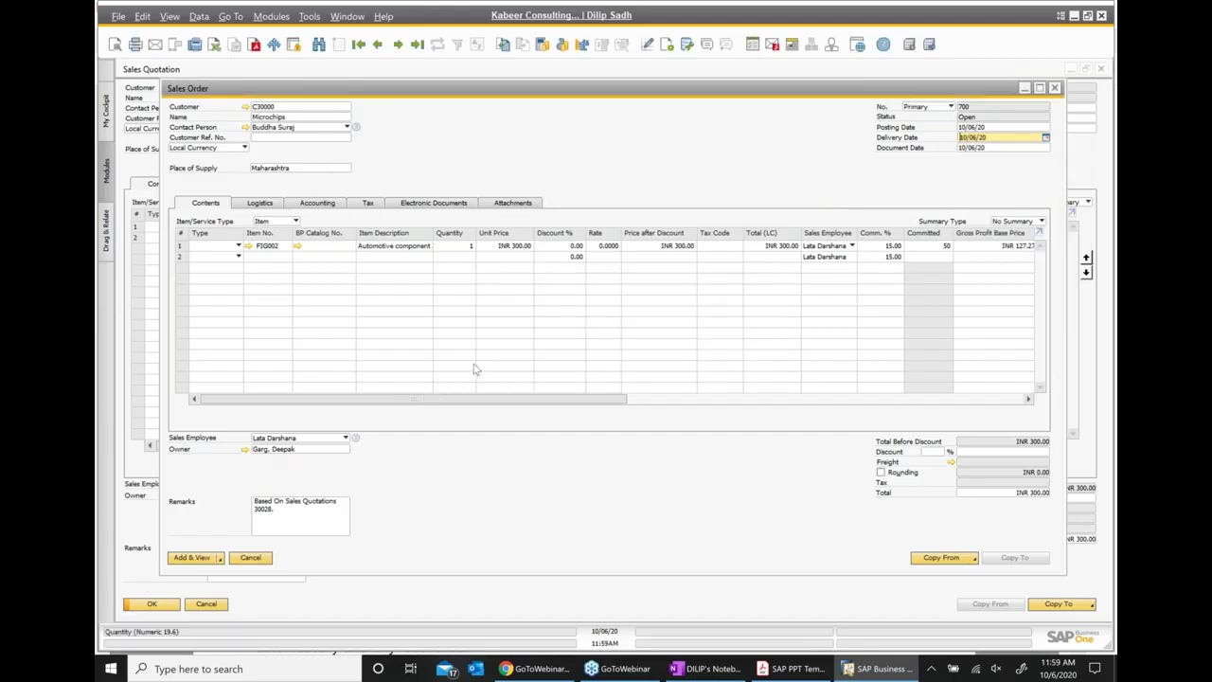
Step: Add the sales order and copy it to a delivery
click(199, 560)
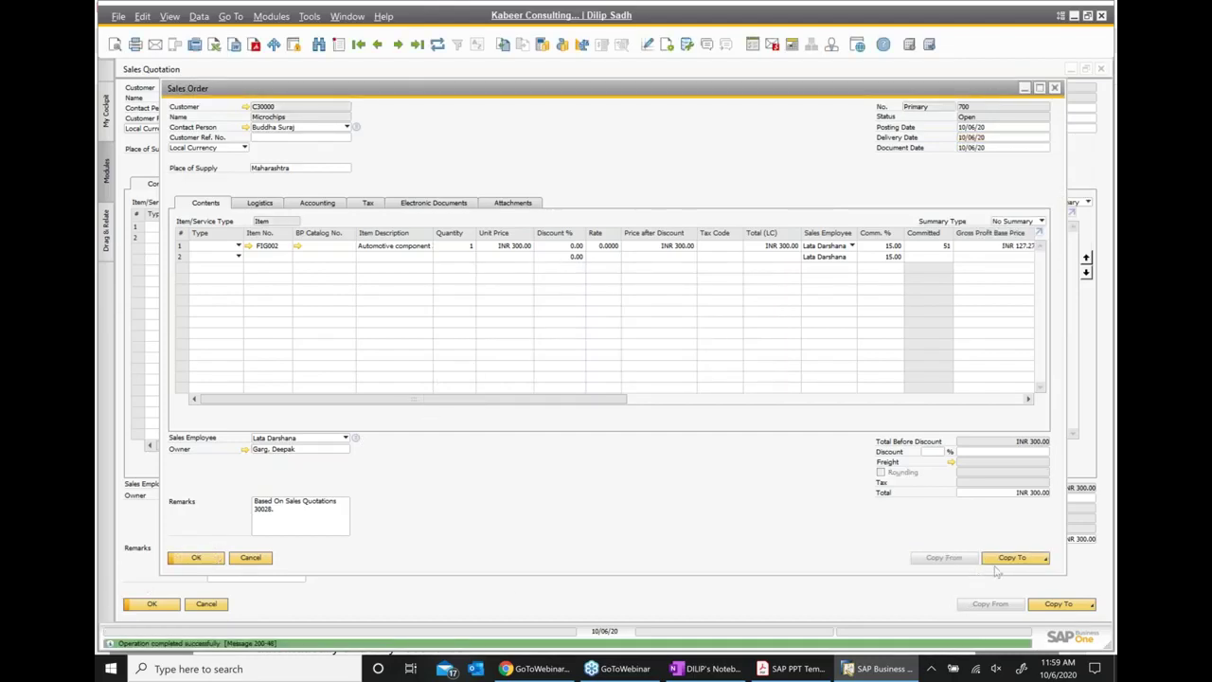
click(1006, 560)
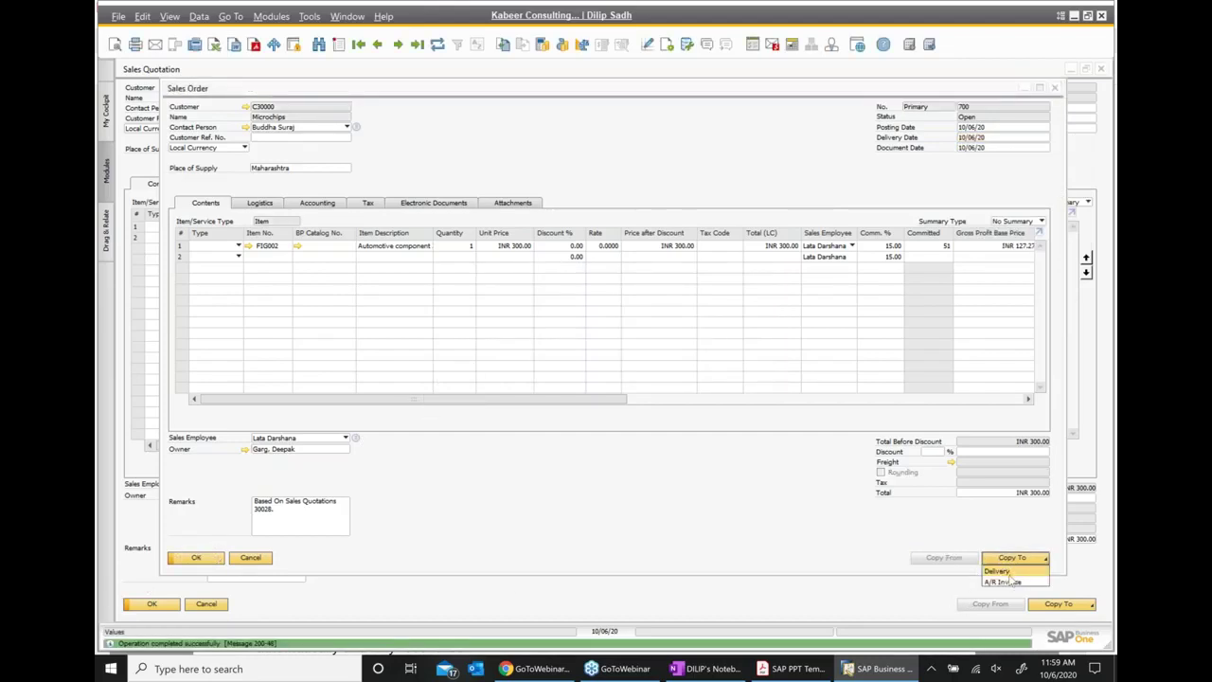
click(1007, 572)
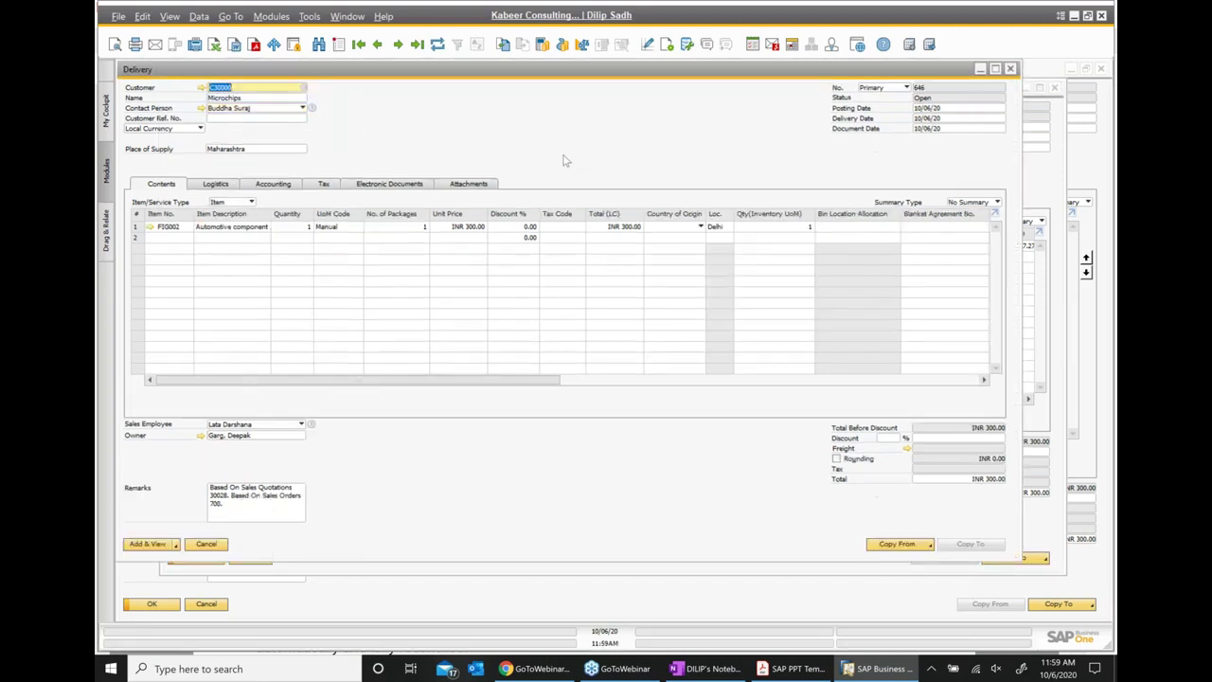
Step: Add the delivery for item FIG002 and copy it to an A/R invoice
click(147, 543)
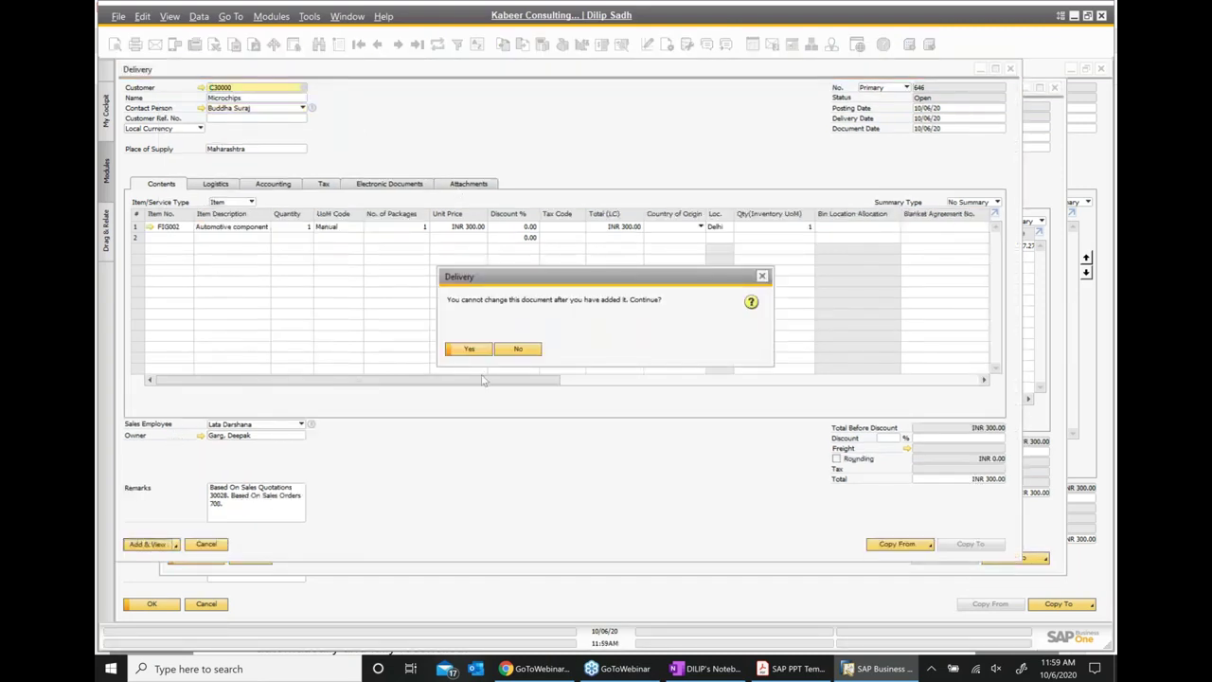
click(470, 349)
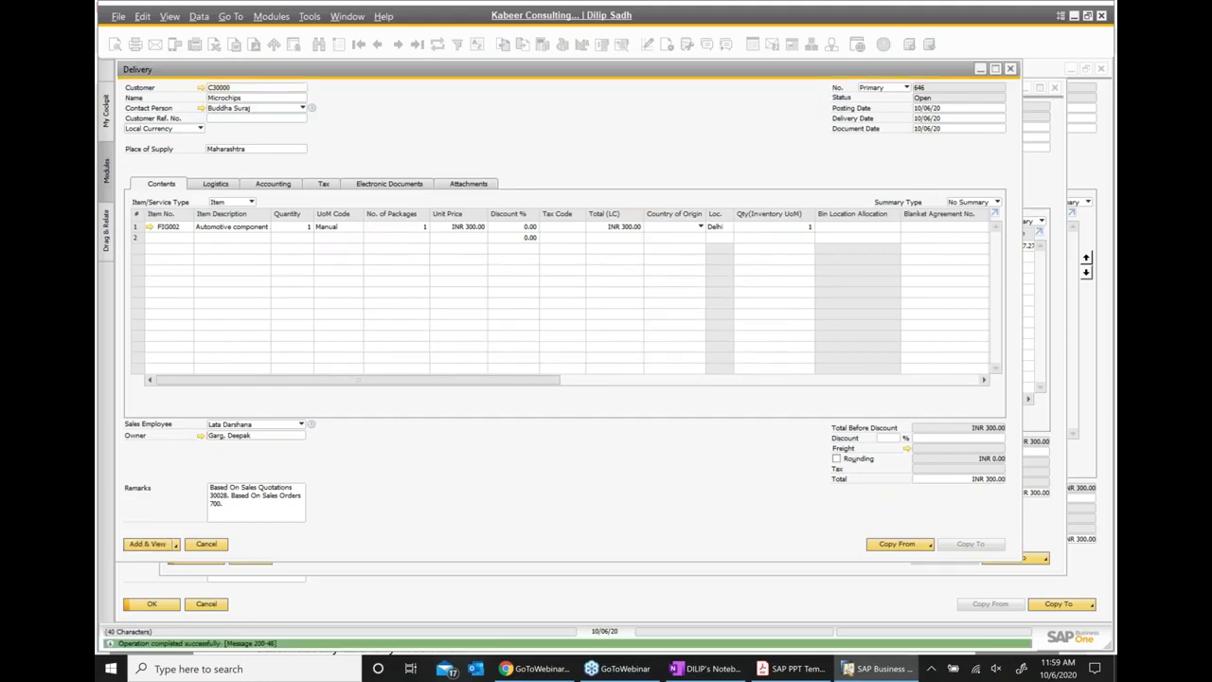
click(976, 547)
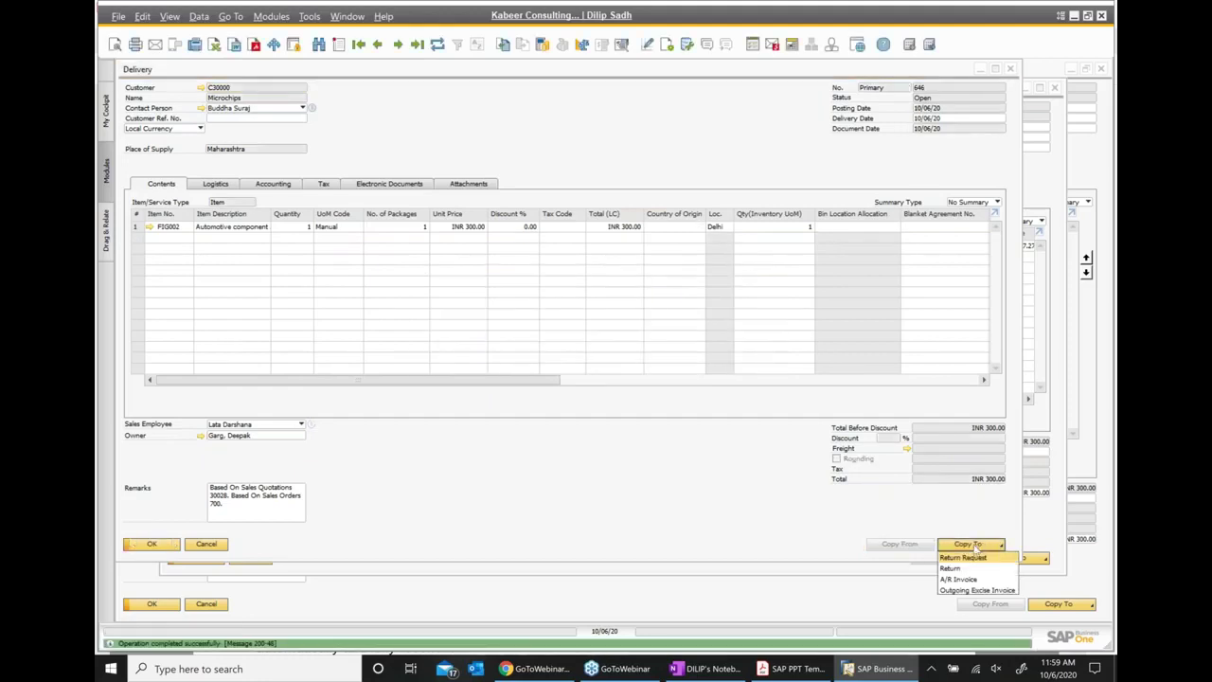
click(959, 578)
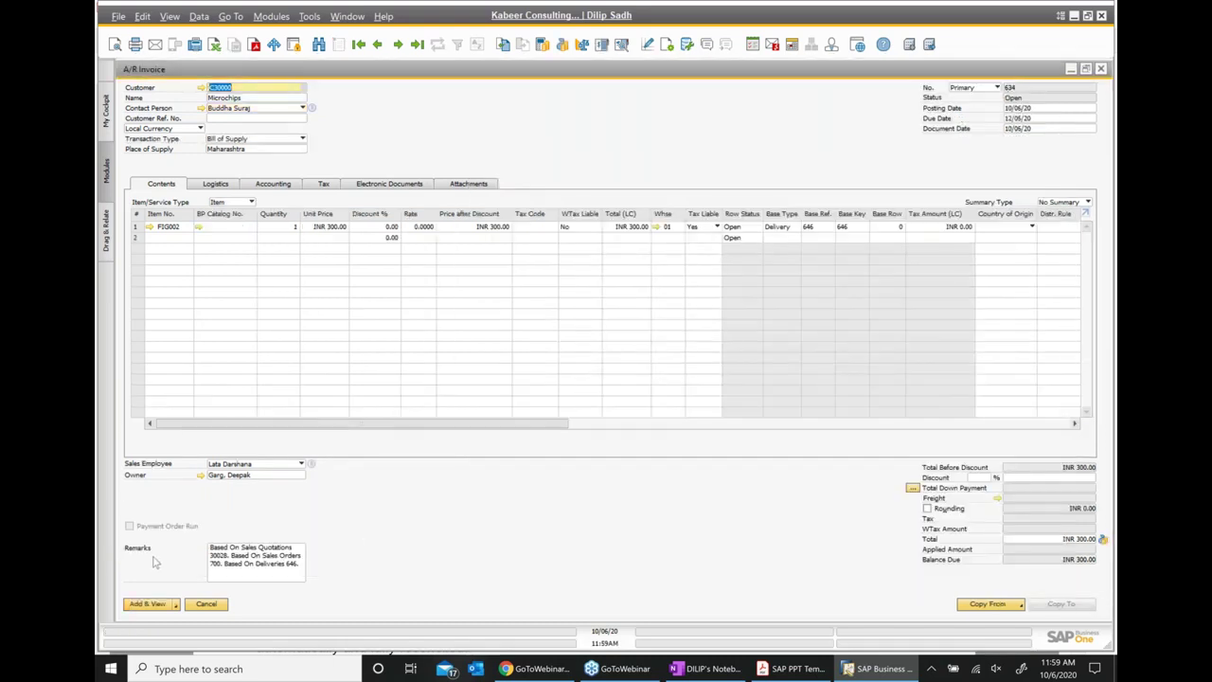
Step: Set the tax code of the invoice's FIG002 row to CST@4 and add the A/R invoice
click(153, 606)
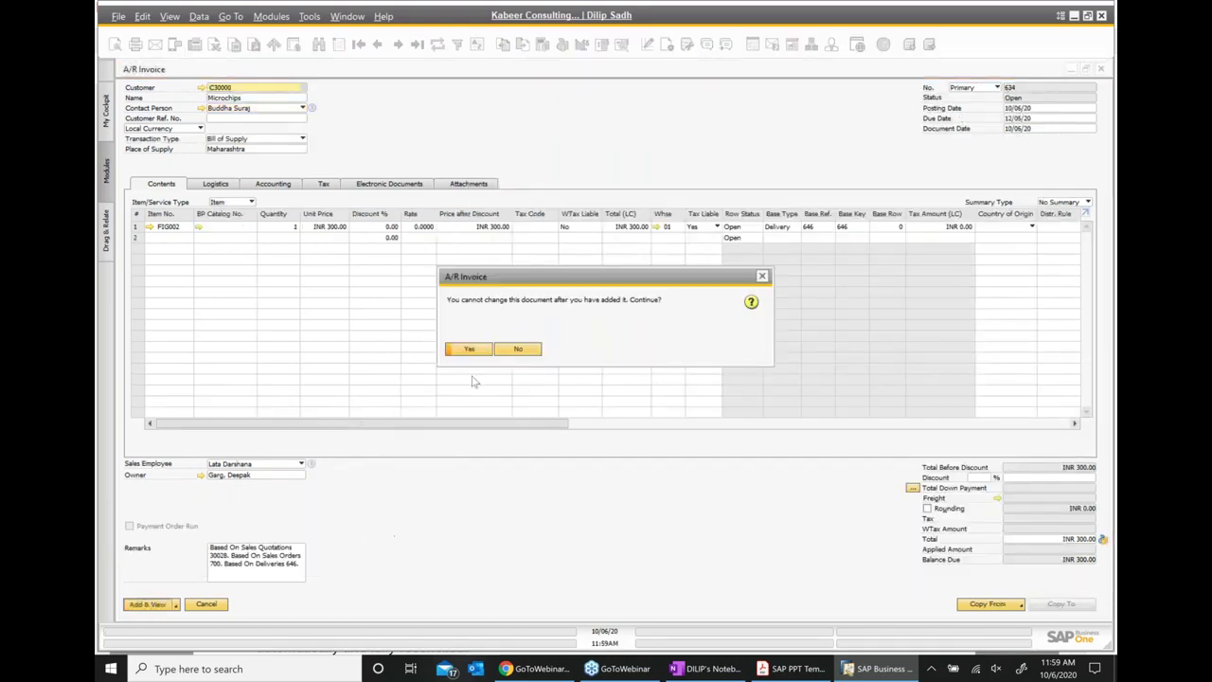
click(477, 354)
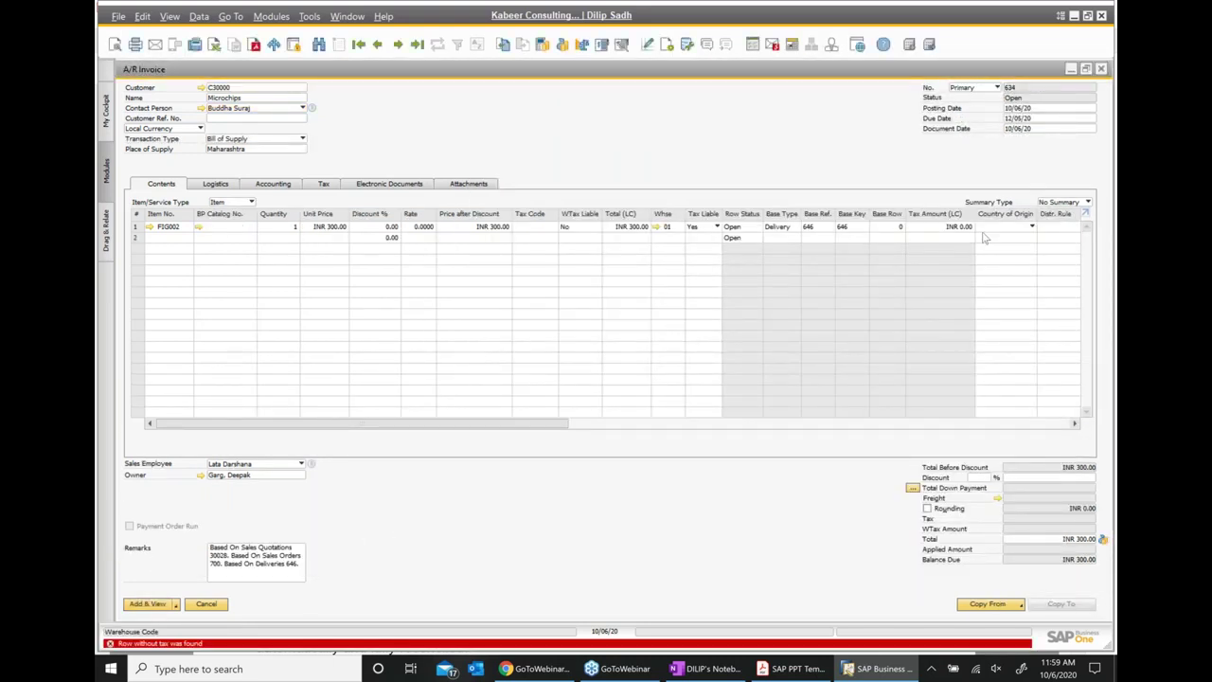
click(536, 228)
key(Tab)
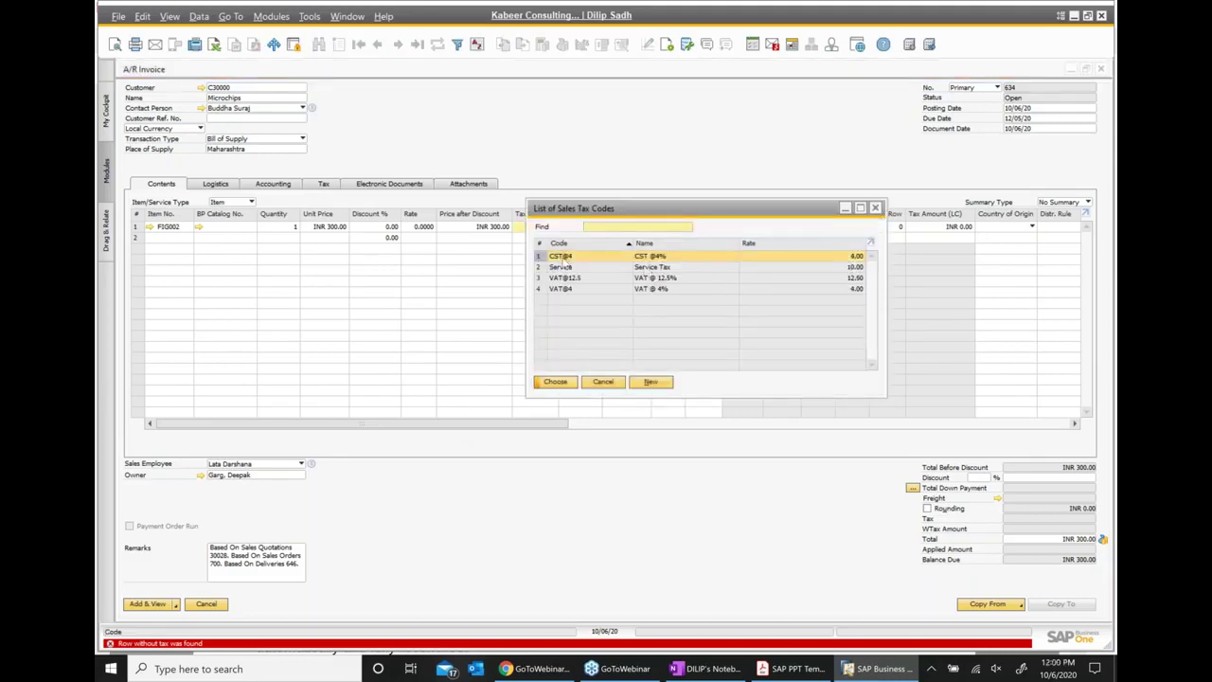
click(556, 382)
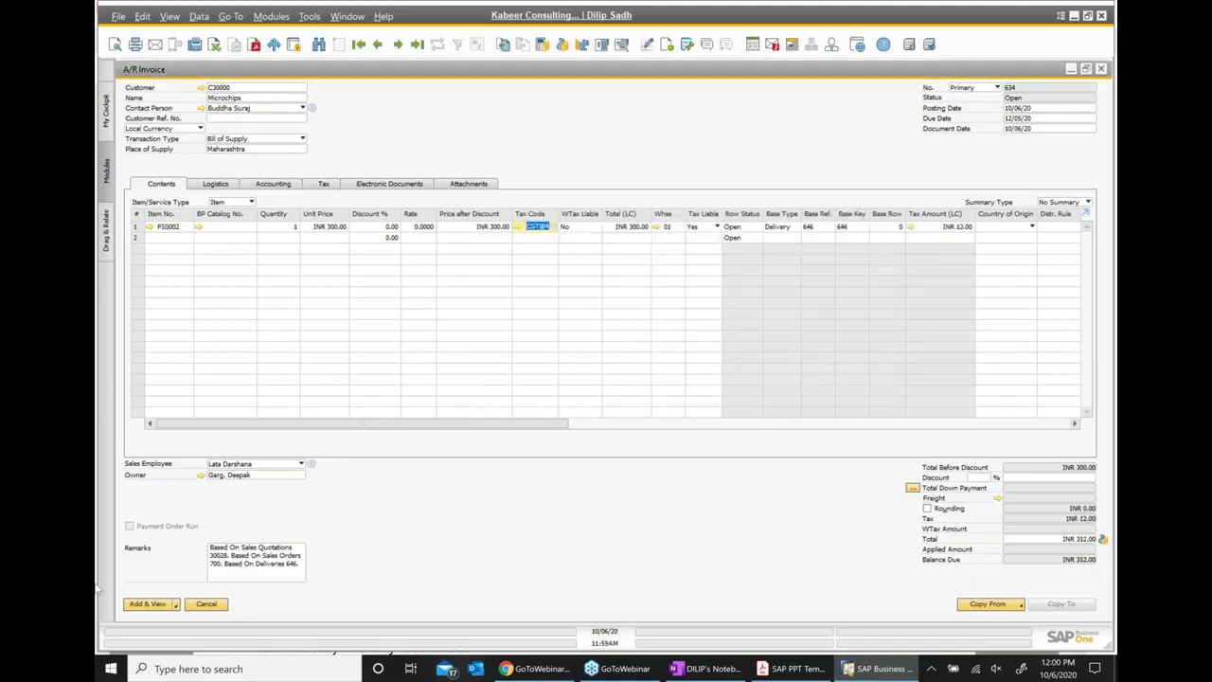
click(148, 606)
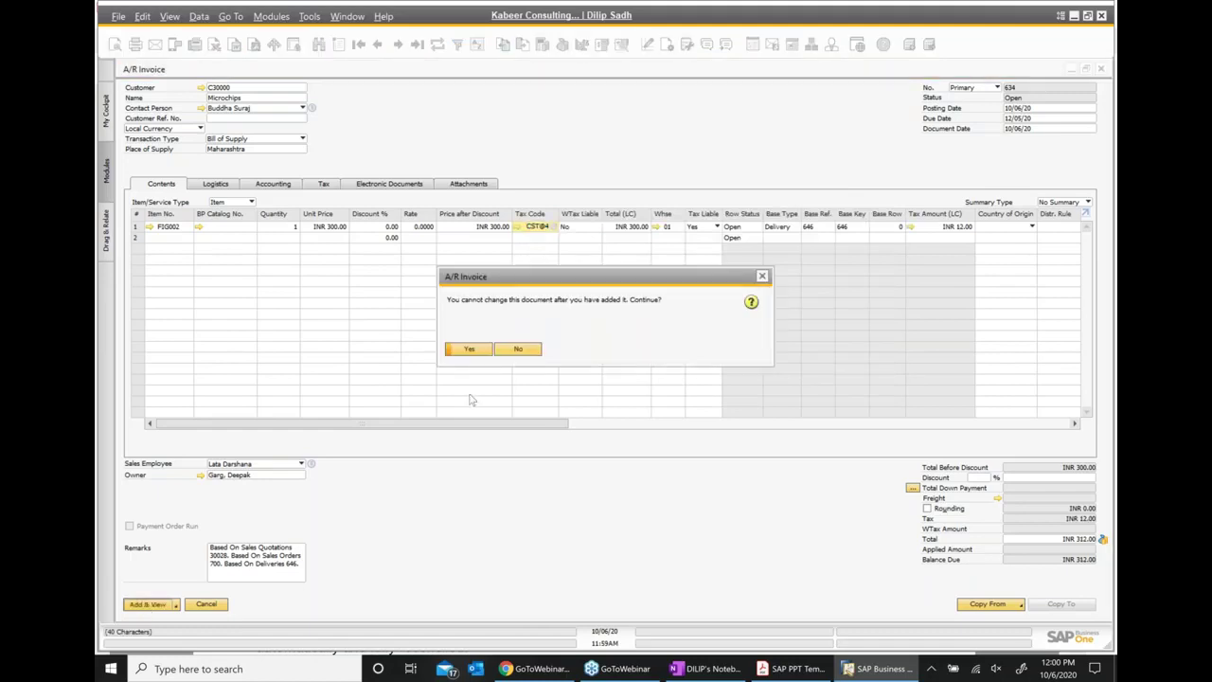
click(469, 349)
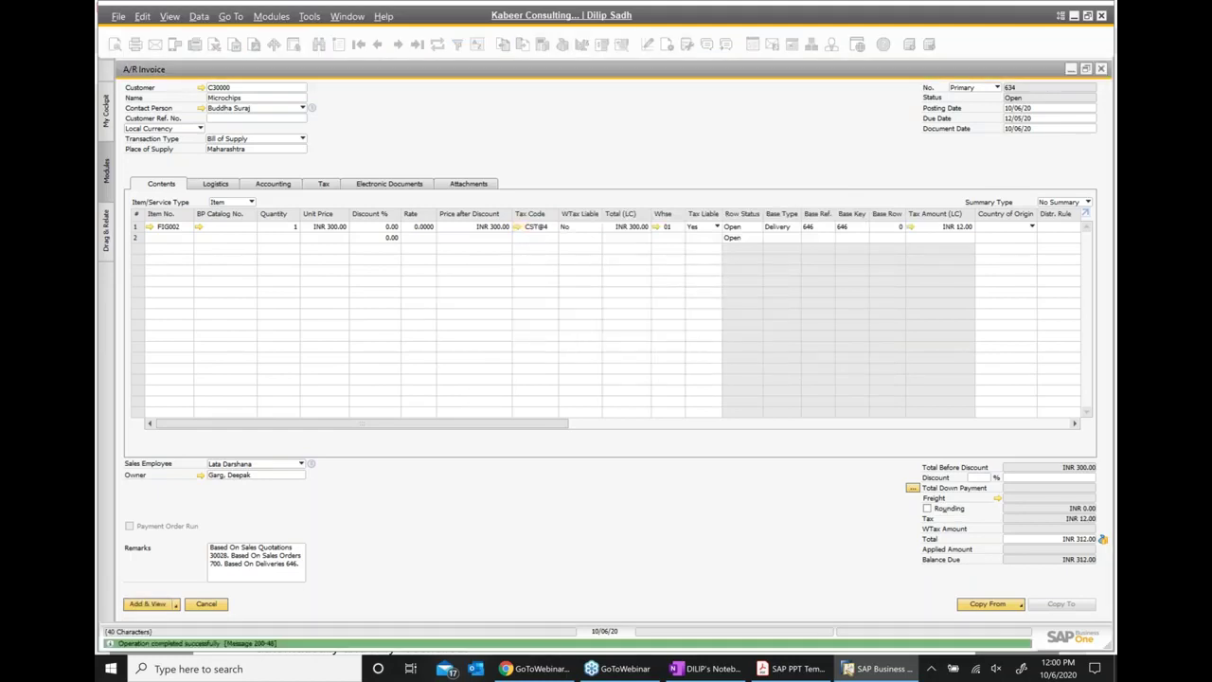
Step: View the relationship map of the added A/R invoice and close it
right_click(571, 147)
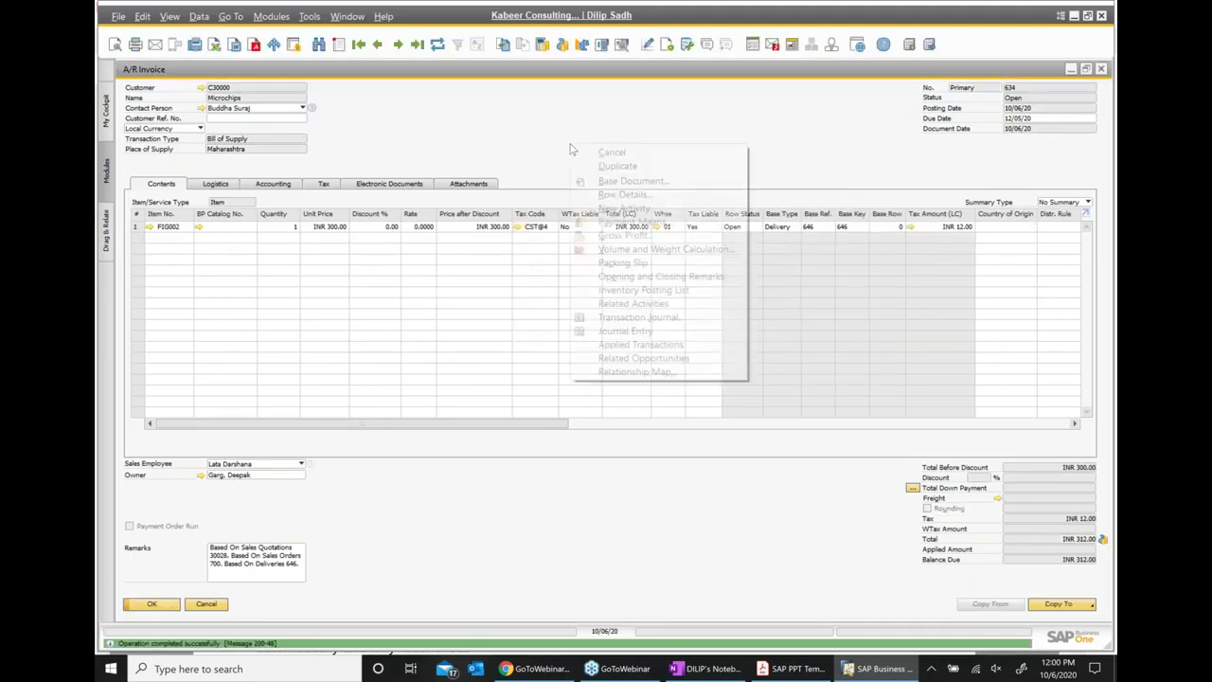
click(638, 371)
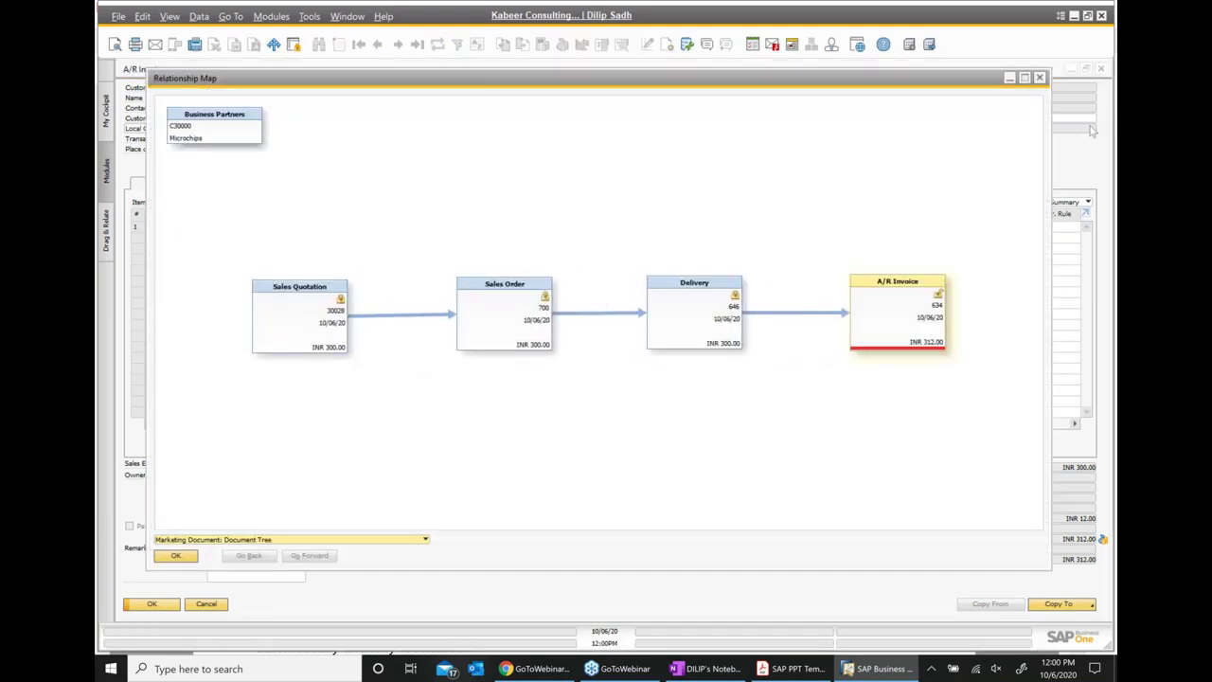
click(1040, 78)
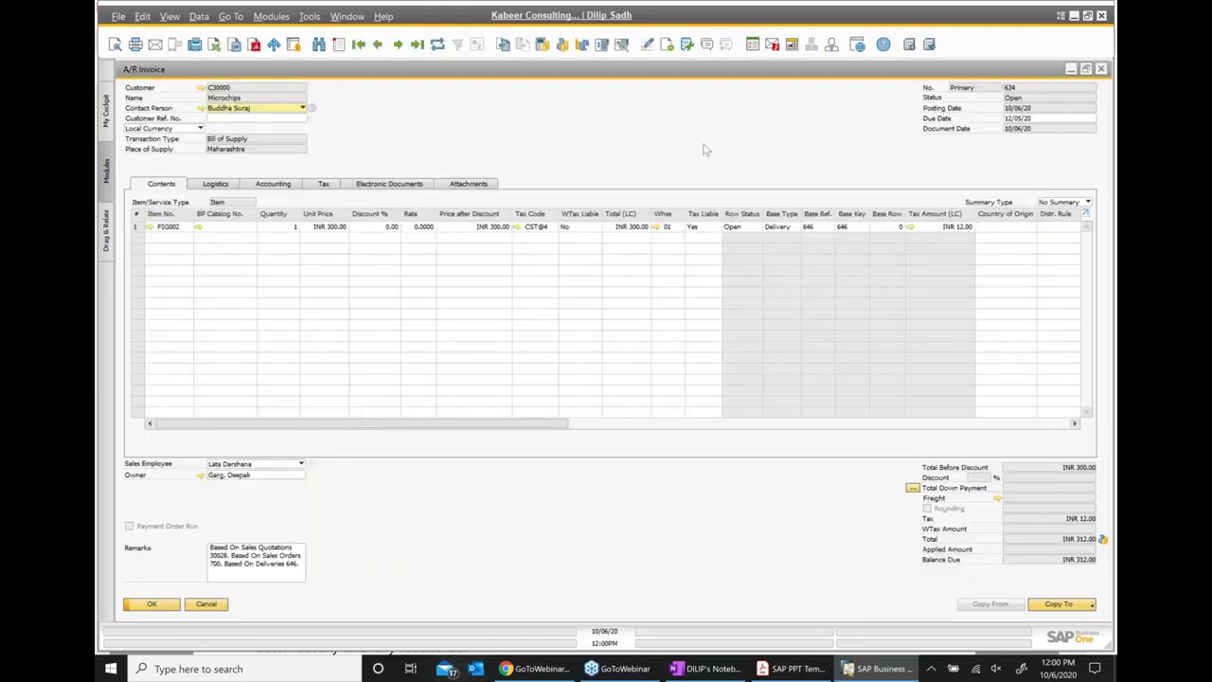
Step: Cancel the A/R invoice by adding its cancellation document, and open that document's relationship map
right_click(575, 129)
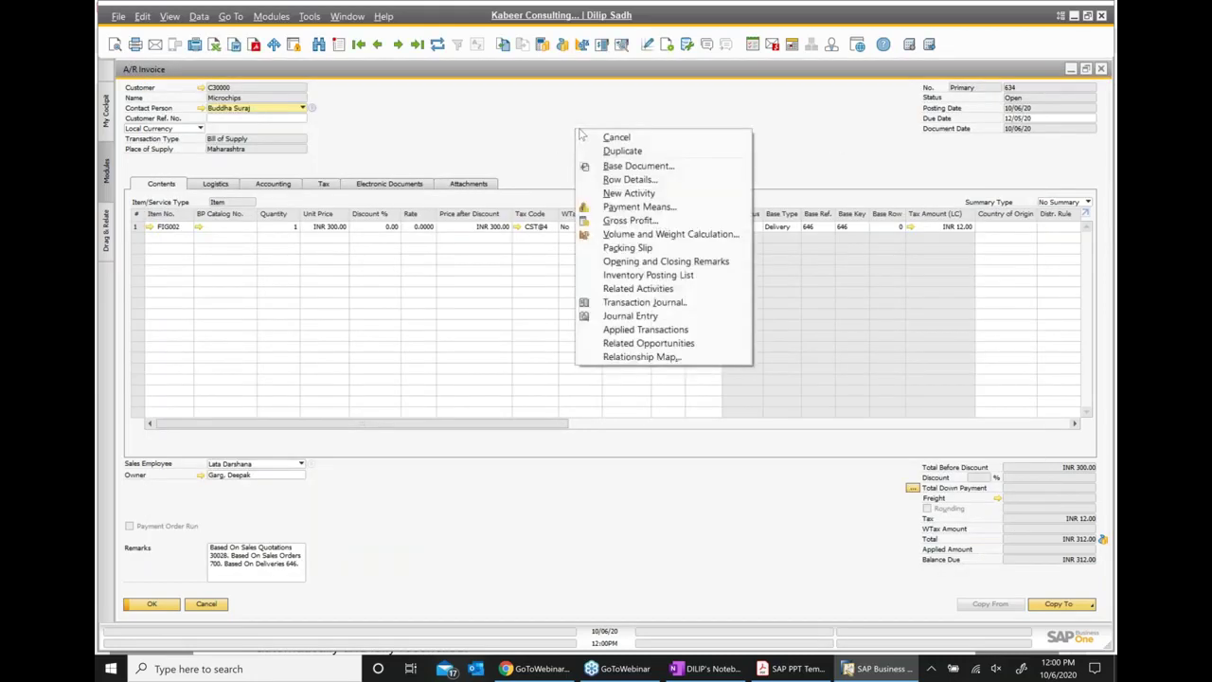
click(635, 140)
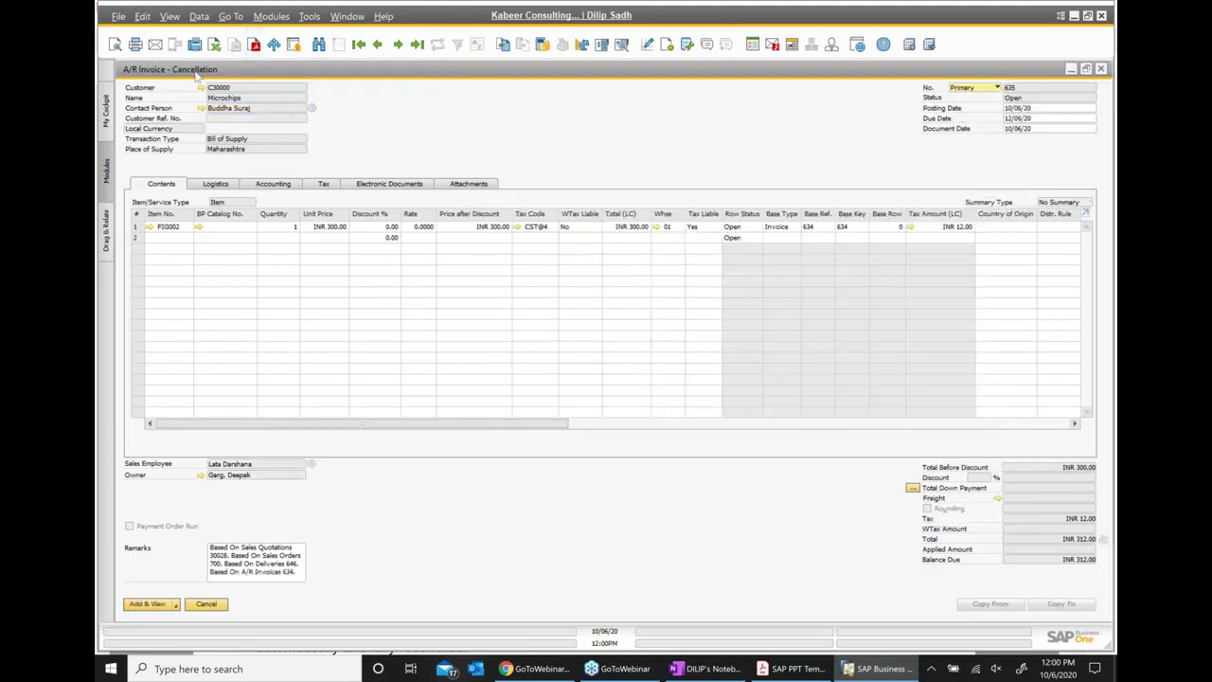
click(148, 605)
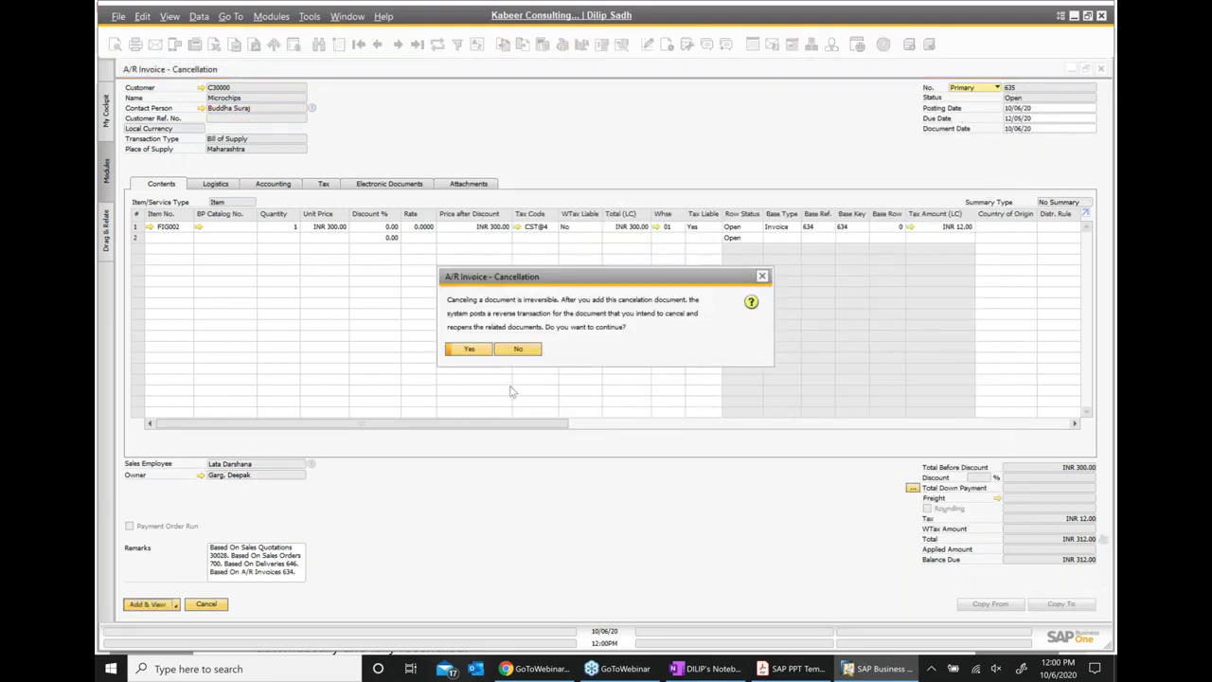
click(468, 350)
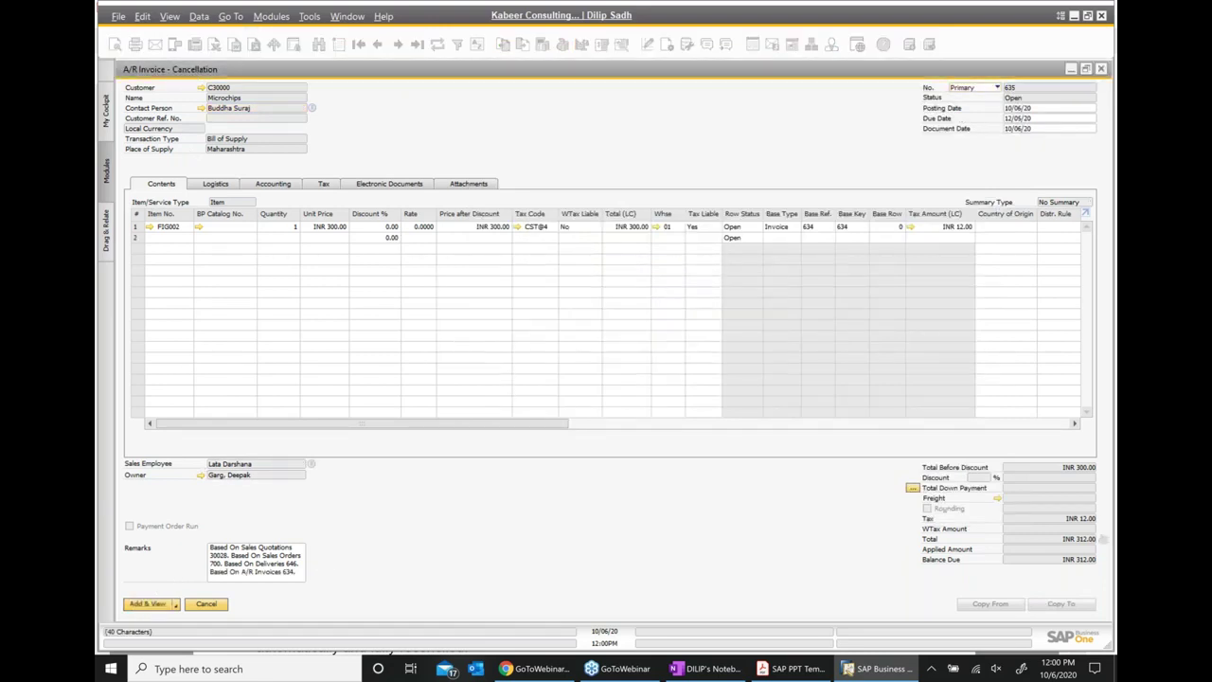
right_click(595, 143)
click(637, 324)
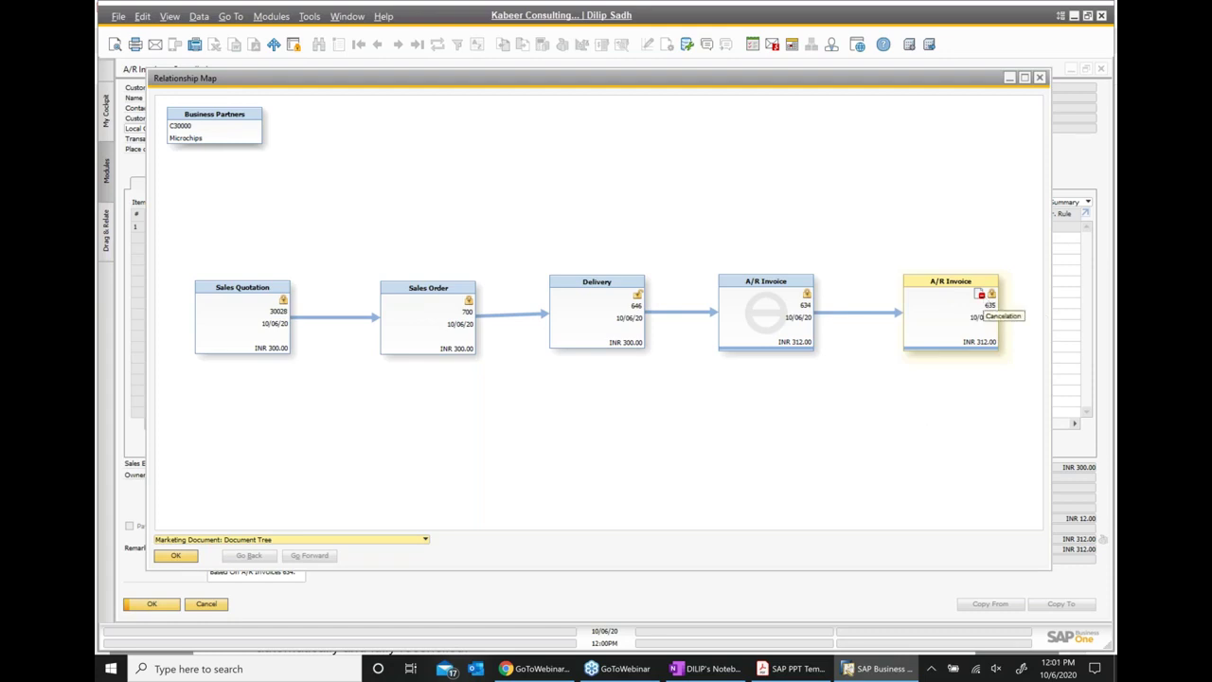
Step: Switch to Acrobat Reader and review the slides from Cancellation through the returns summary up to the Item Master Data title page
click(791, 669)
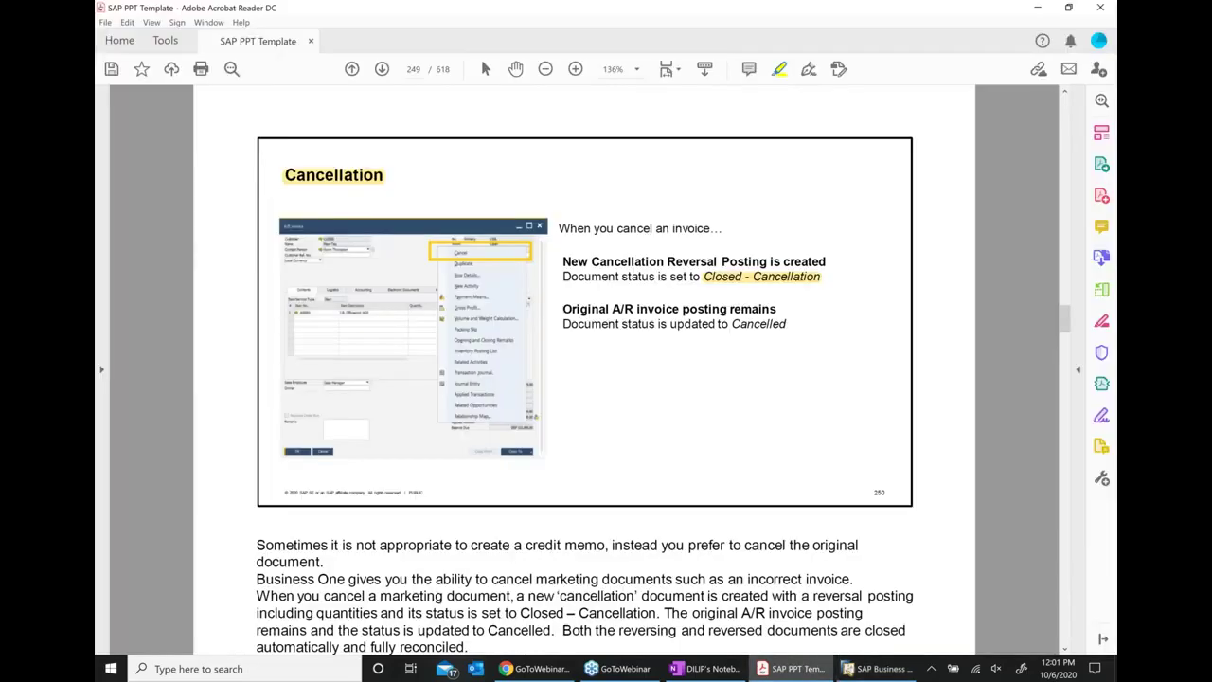
click(380, 69)
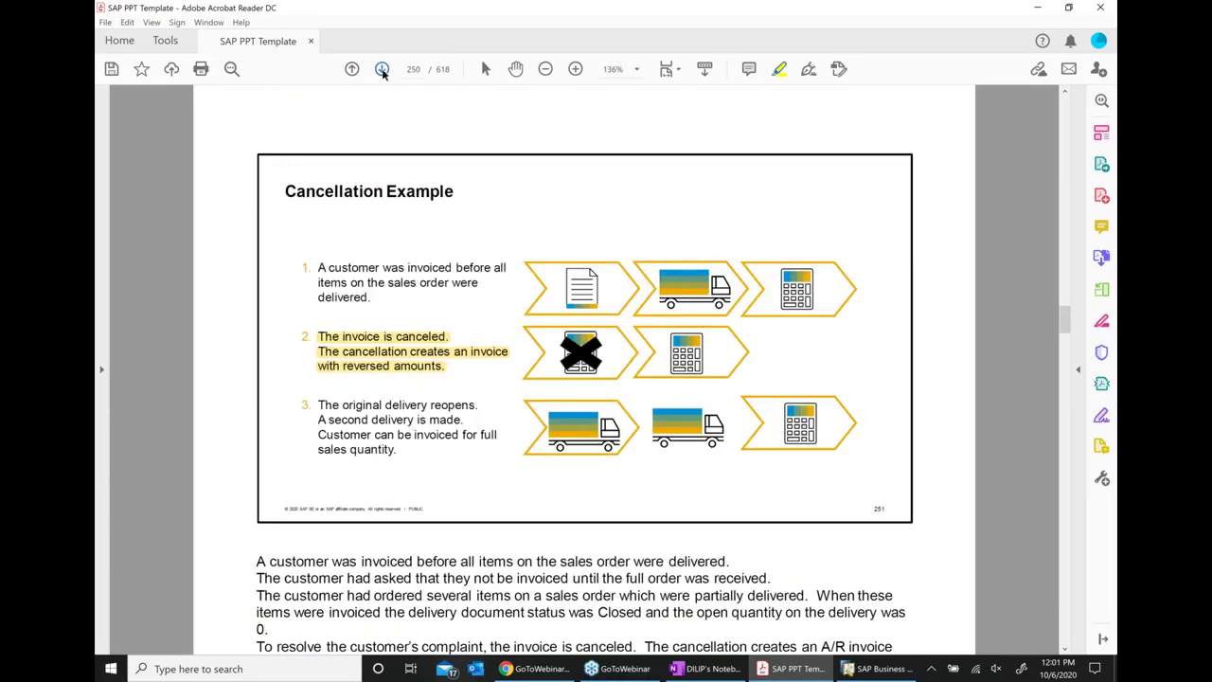
click(382, 69)
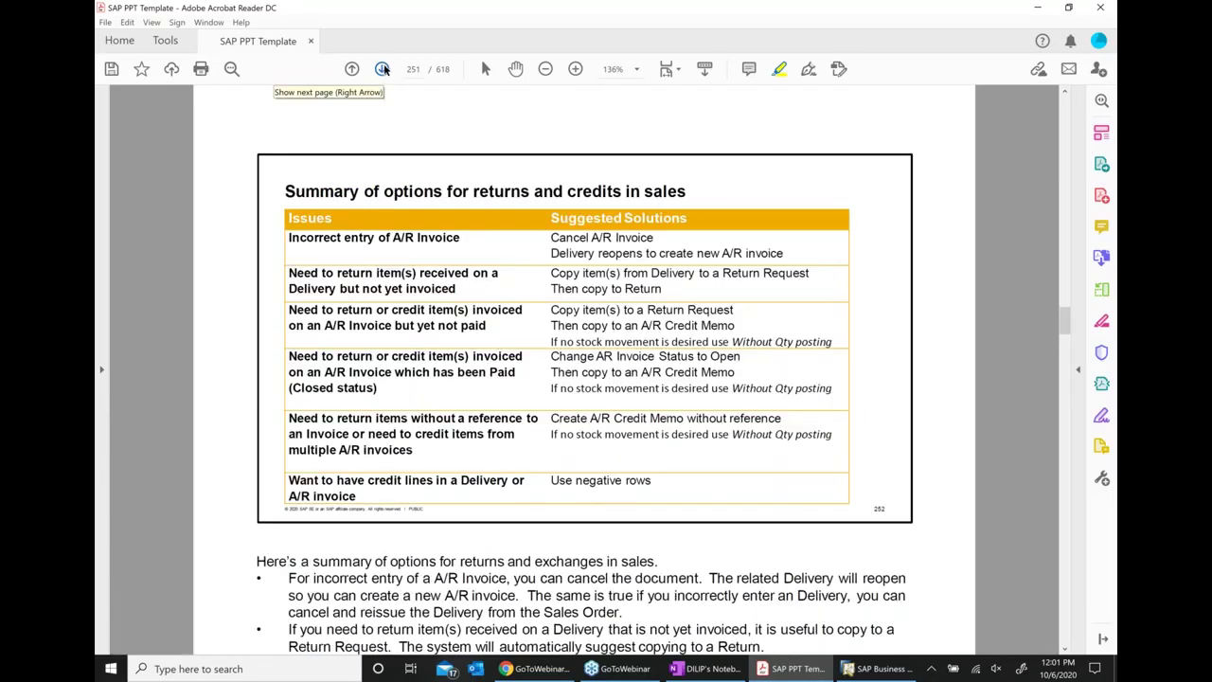
click(383, 69)
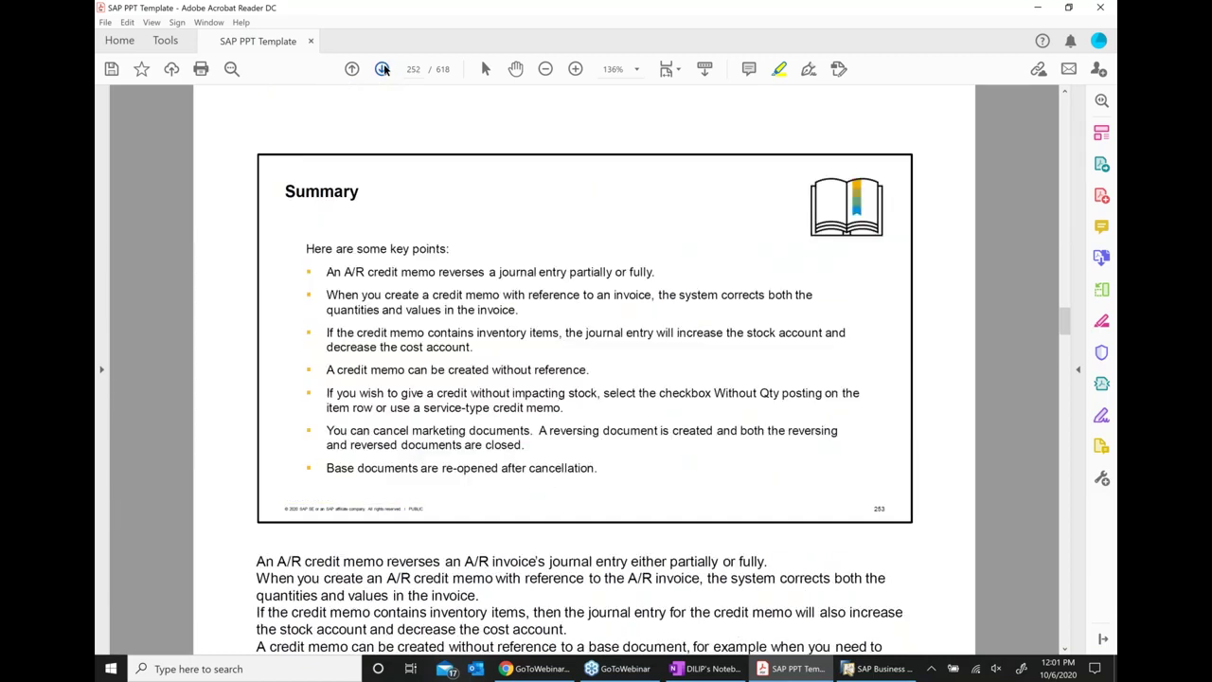
click(382, 70)
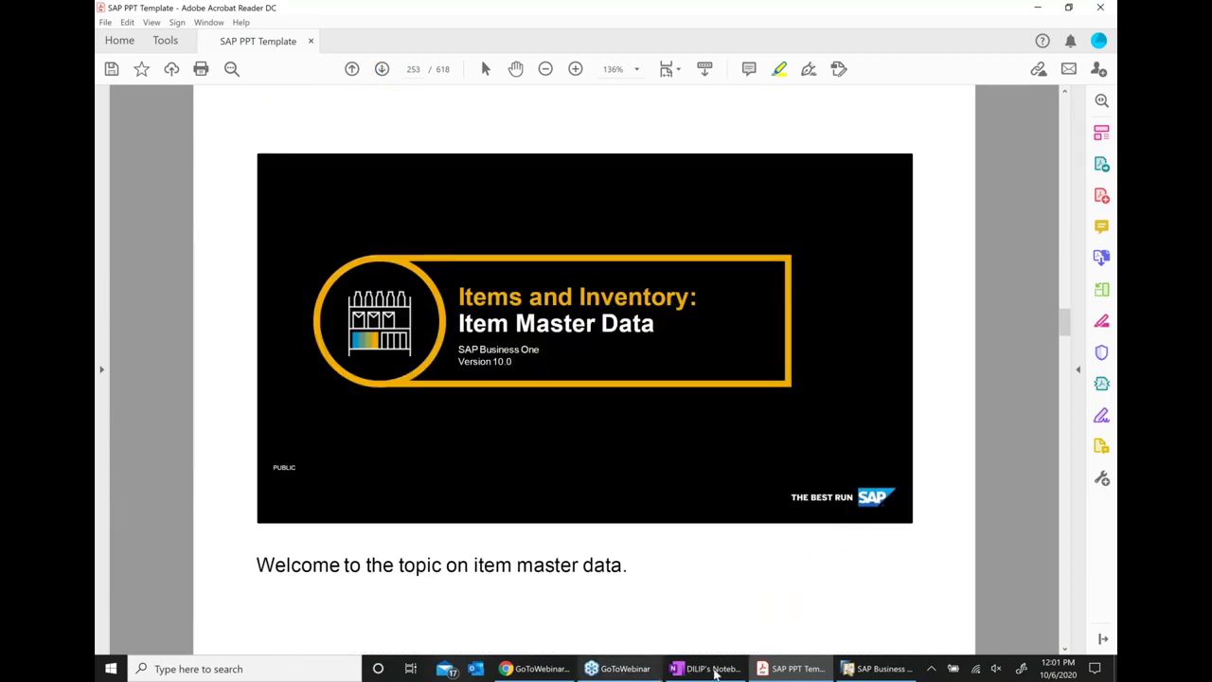
Step: Switch to OneNote and add the line "I have a GOOD NEWS !" below the class notes
click(712, 669)
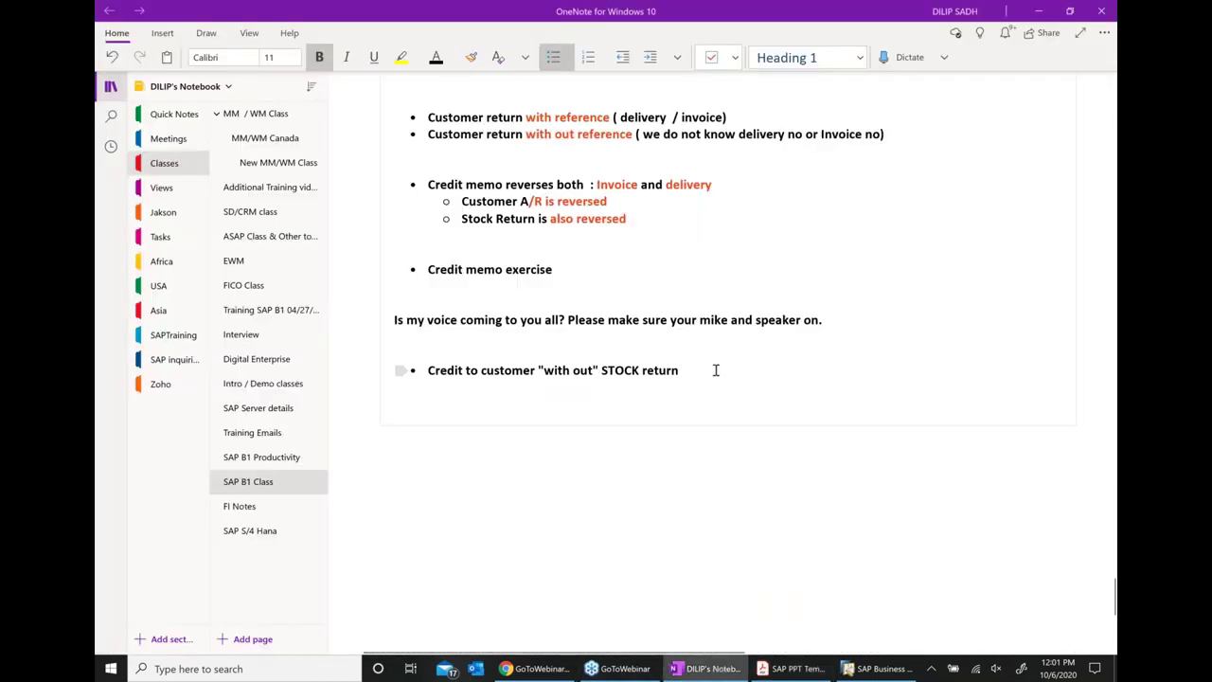
key(Return)
key(Return)
key(Return)
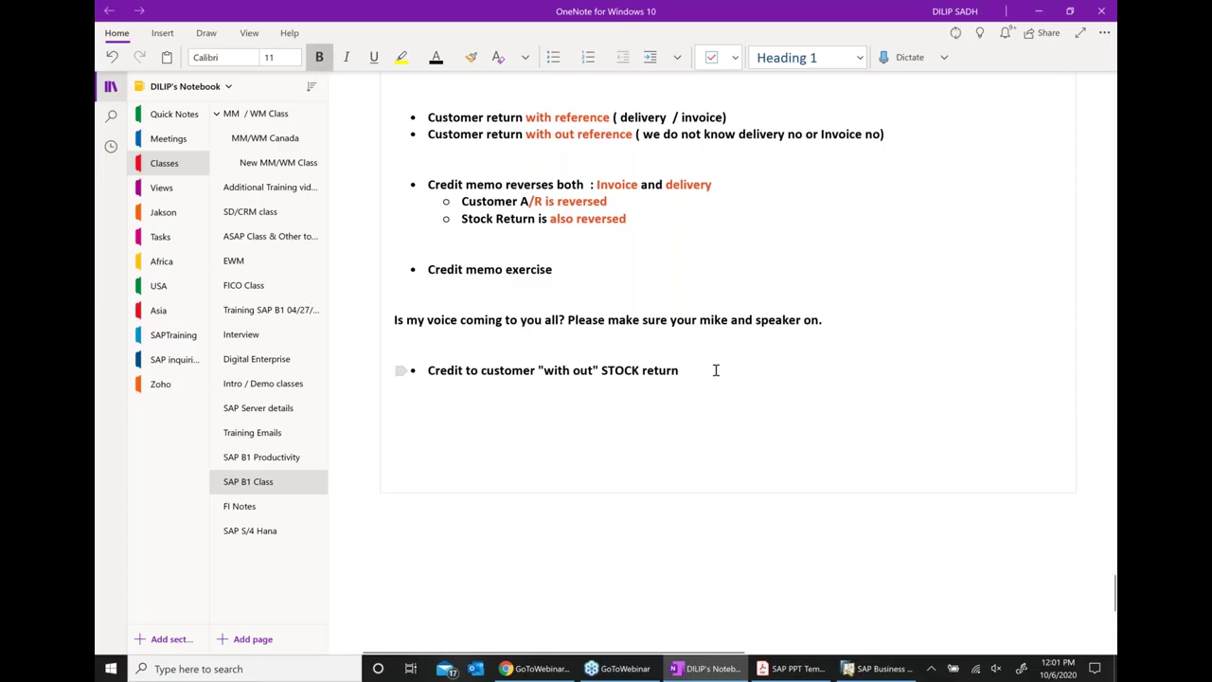
text(I ahve a )
text(GOOD)
key(BackSpace)
text(D NEWS !)
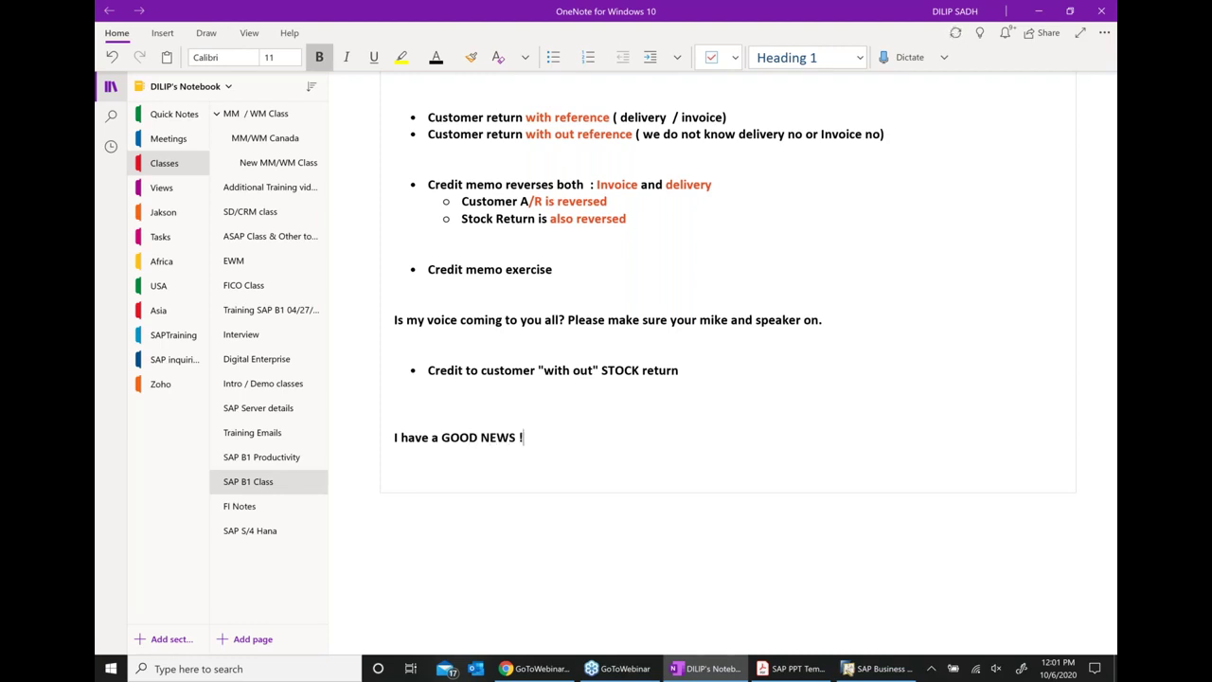
Step: Add the closing line "KILASS is over. Thank you for joining the class. Talk to you tomorrow." under the good news line
text(KILASS is ove)
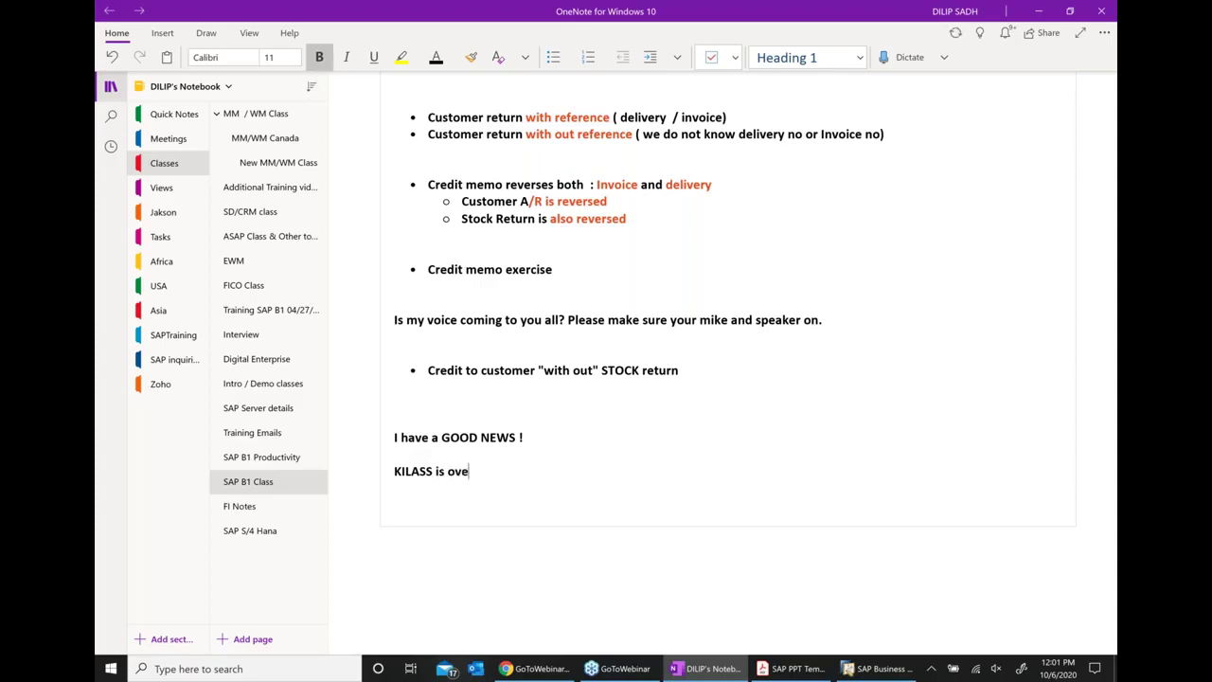
text(r.  Thank you f)
key(BackSpace)
text(fpr)
key(BackSpace)
key(BackSpace)
text(or joining the class/)
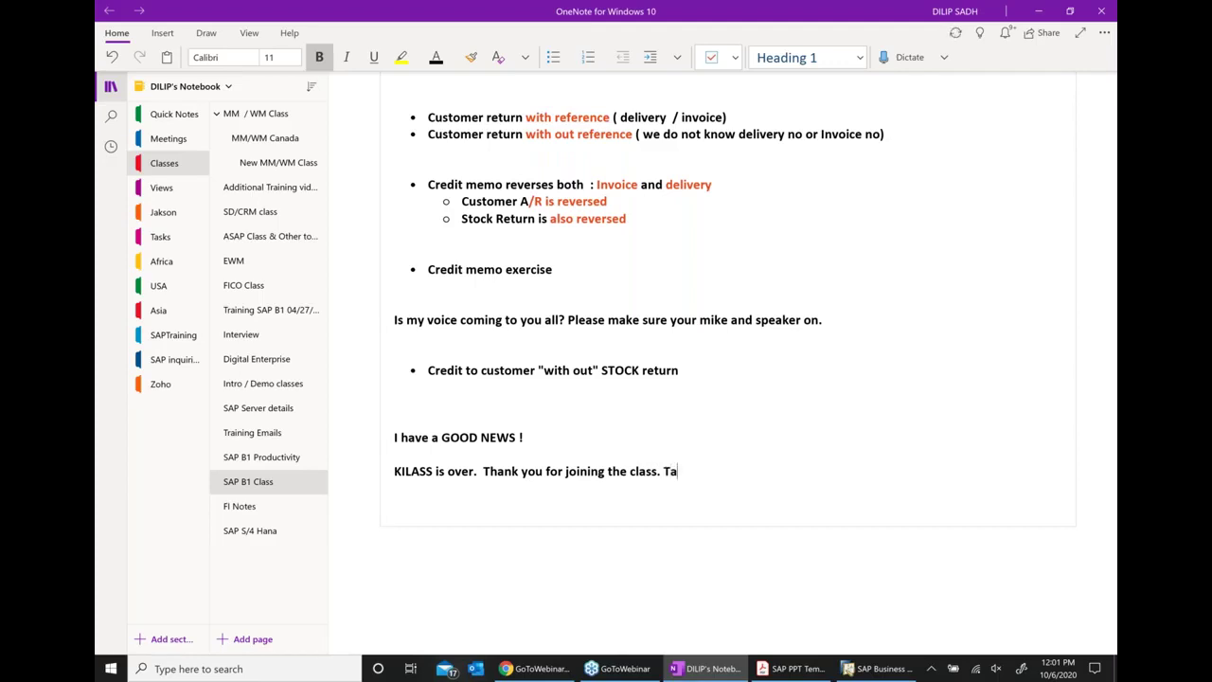
text( Talk to you tomoro)
text(w.)
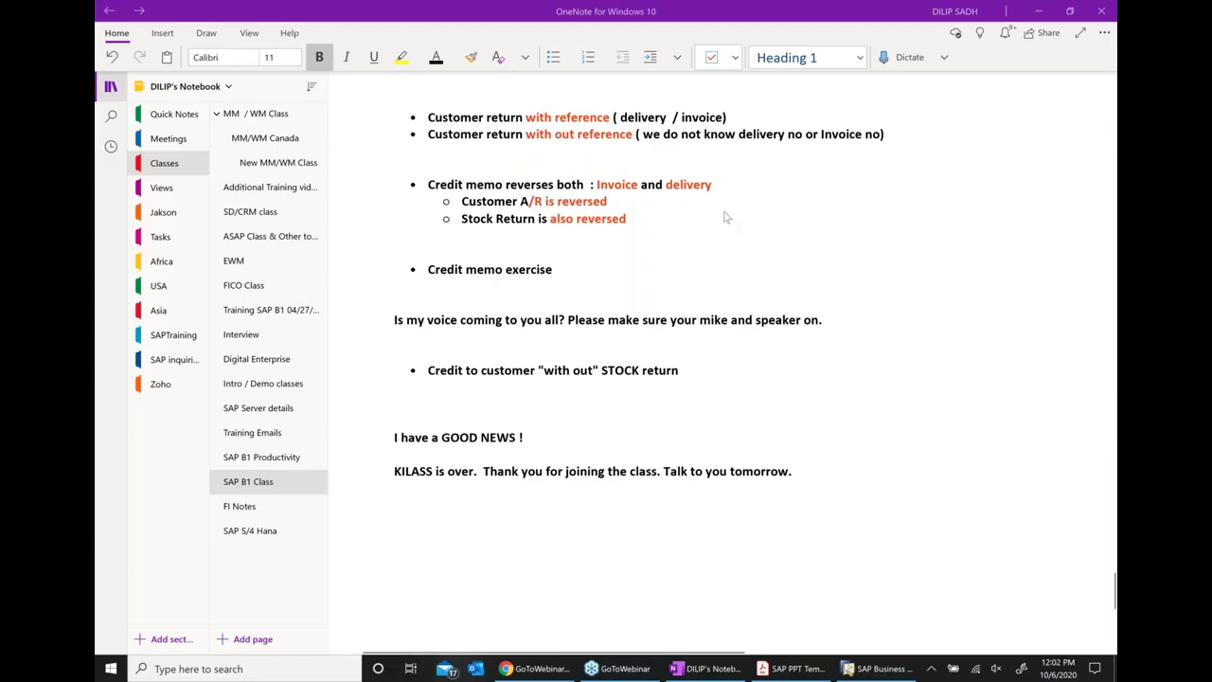
Step: Return to SAP Business One and close the relationship map, all open sales documents and the minimized Item Master Data window
click(1046, 11)
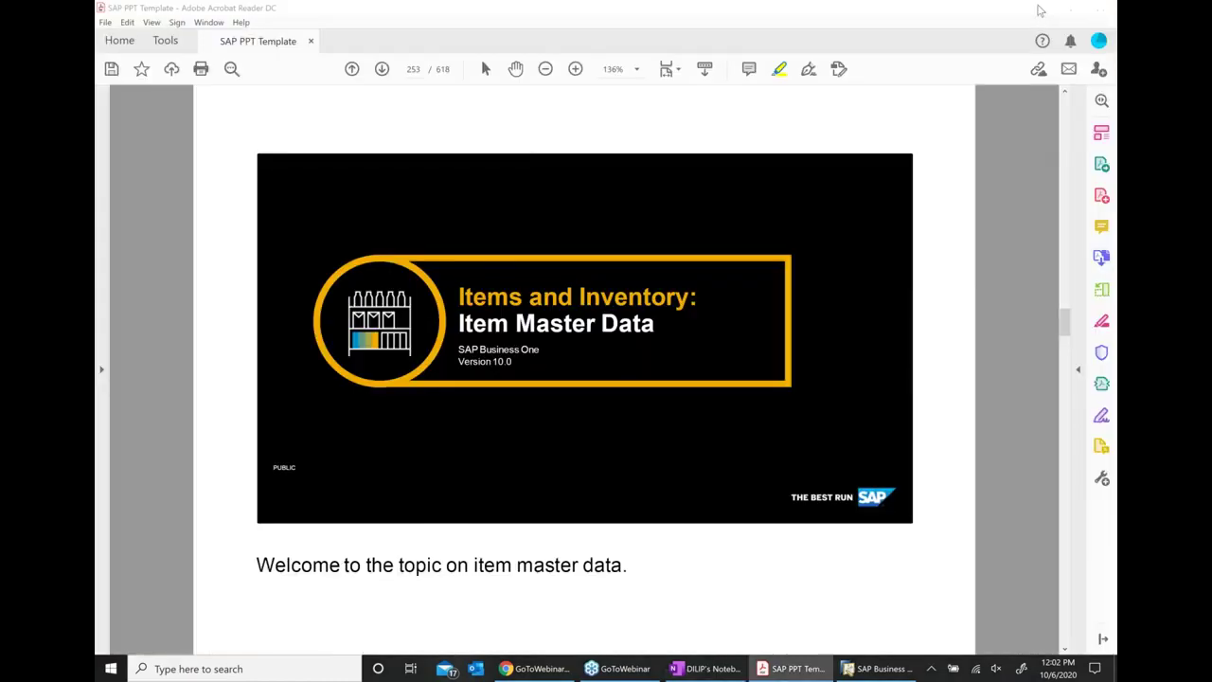
click(1040, 9)
click(1042, 81)
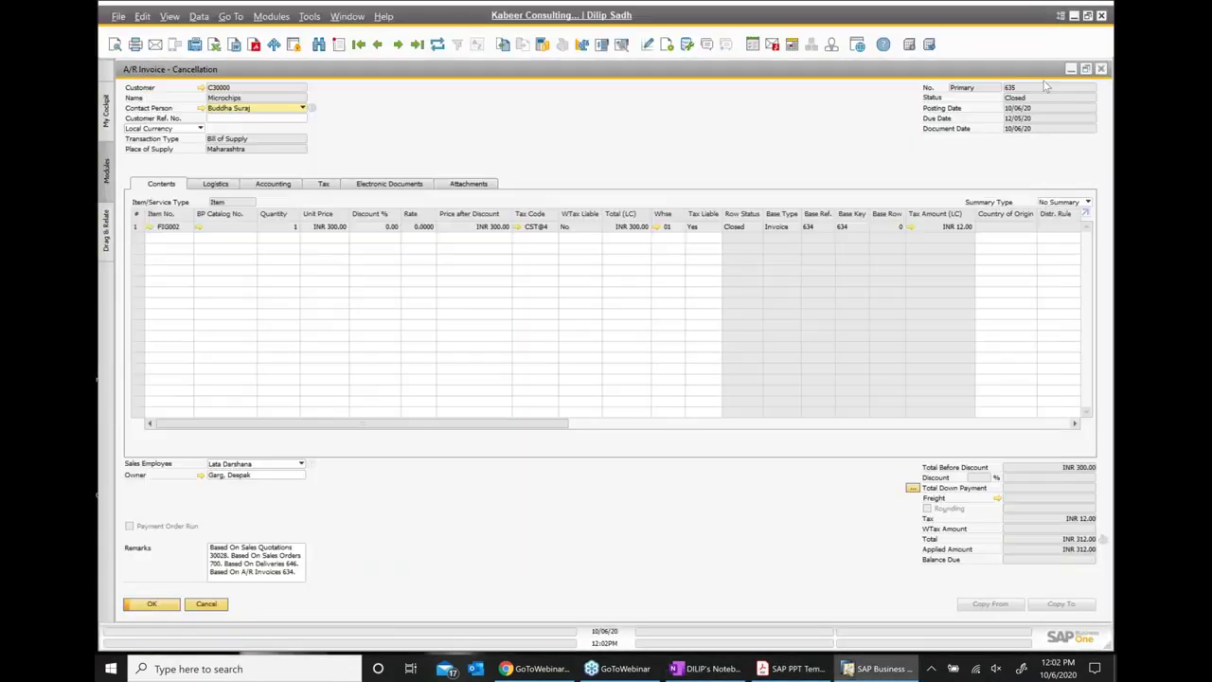
click(1103, 70)
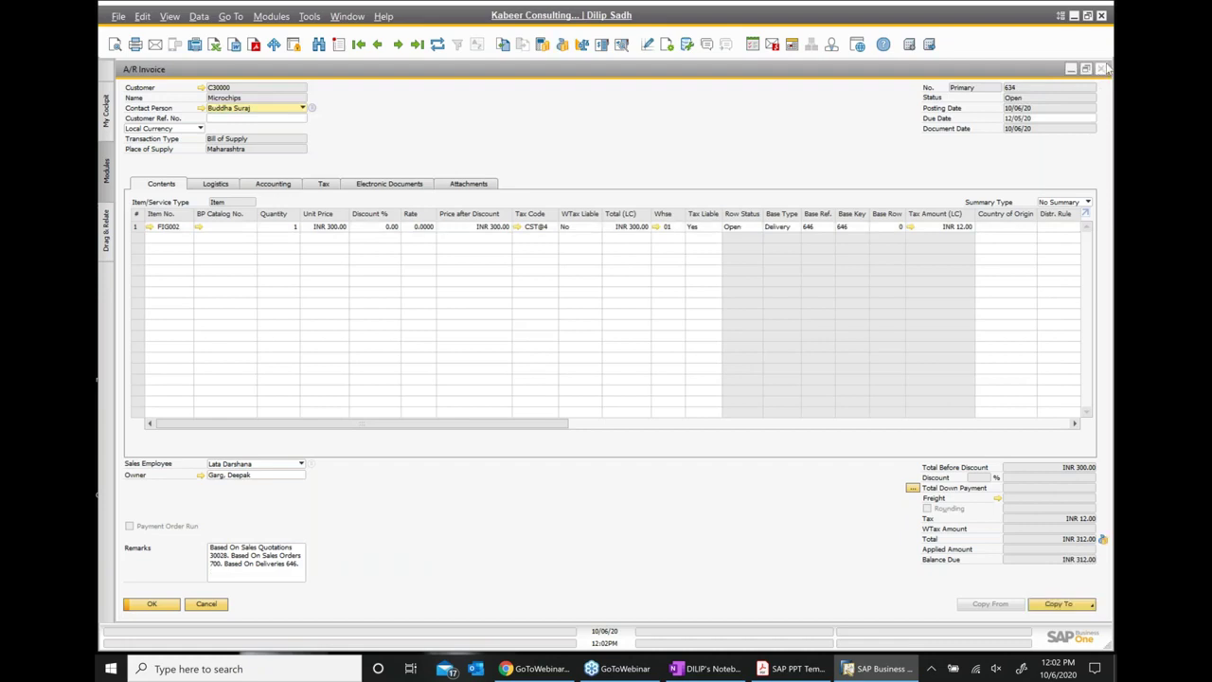
click(1102, 70)
click(1011, 70)
click(1102, 70)
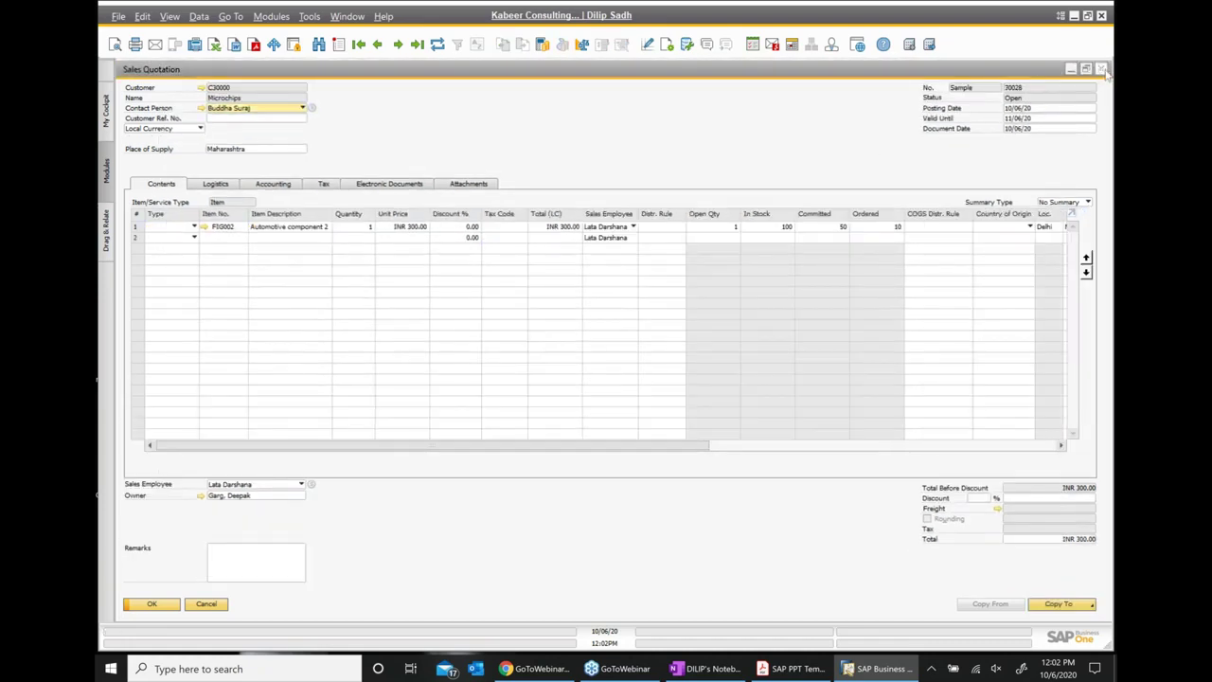
click(1102, 70)
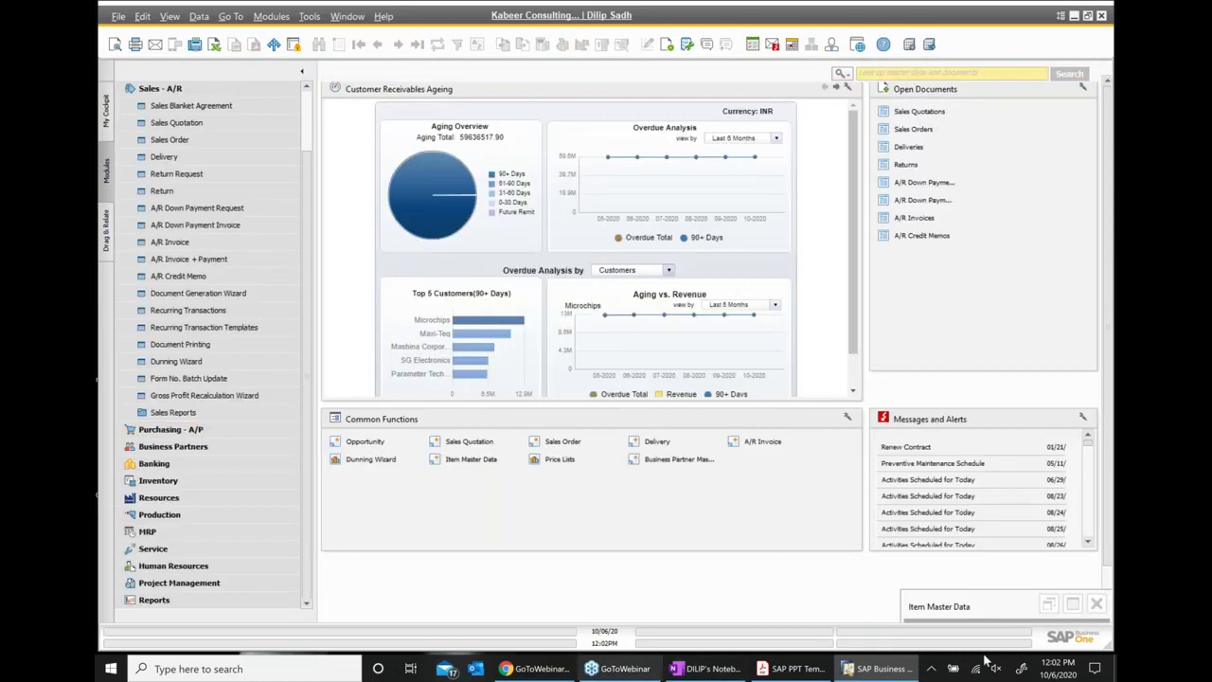
click(1097, 604)
Step: Exit SAP Business One and confirm closing all running processes
click(118, 16)
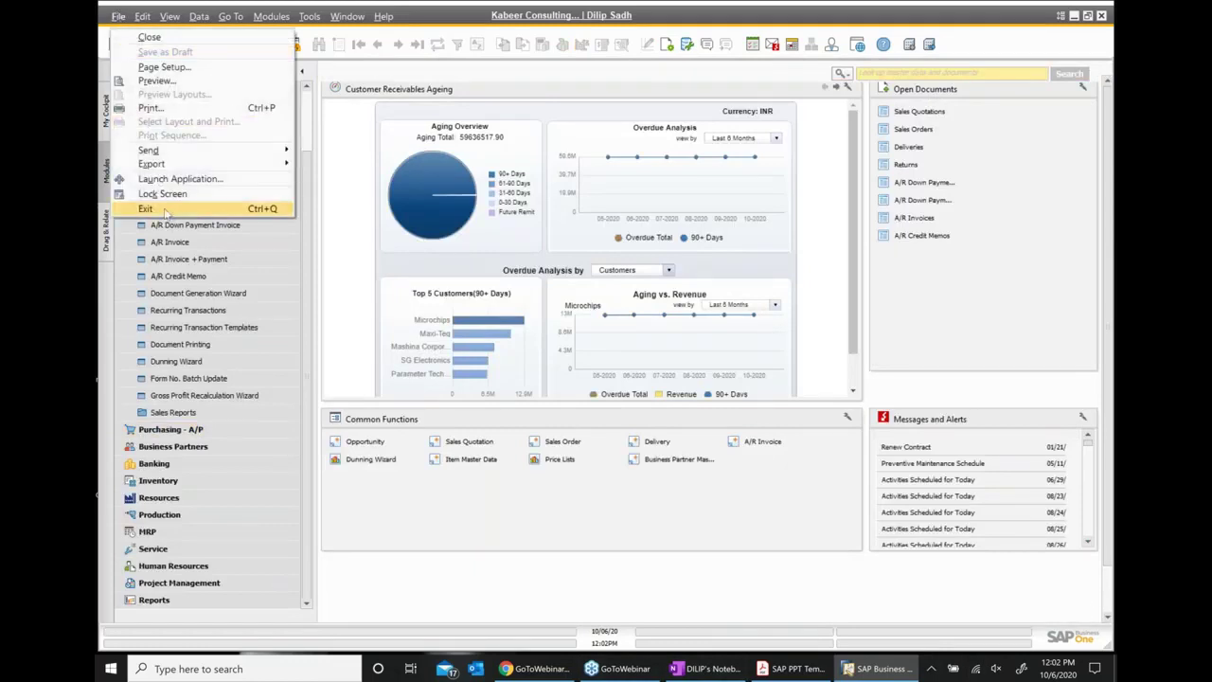
click(163, 210)
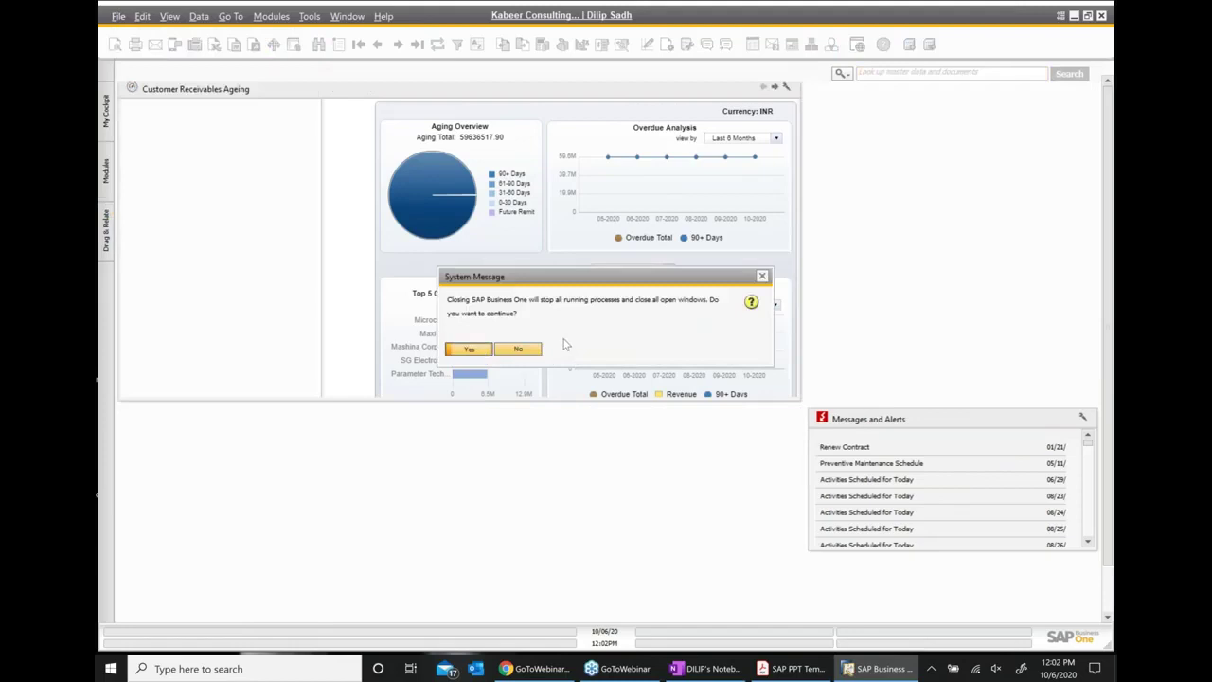
key(Return)
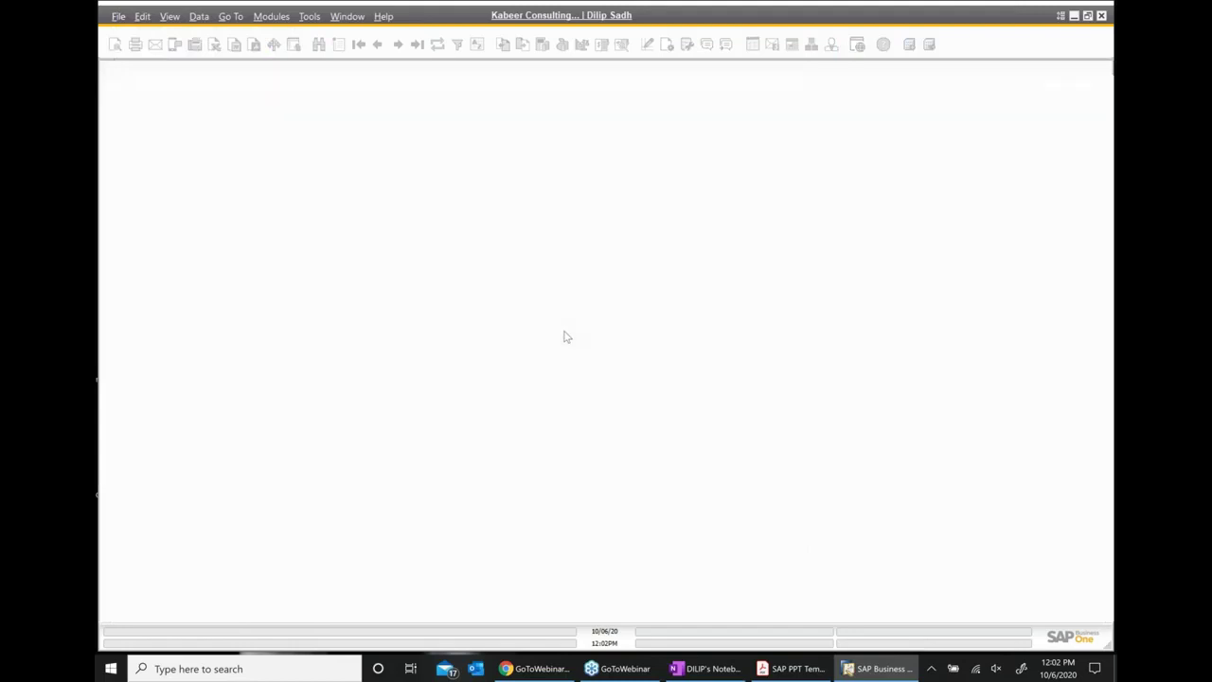
Step: Switch to Acrobat Reader and close it with the course slides
click(792, 669)
click(1100, 7)
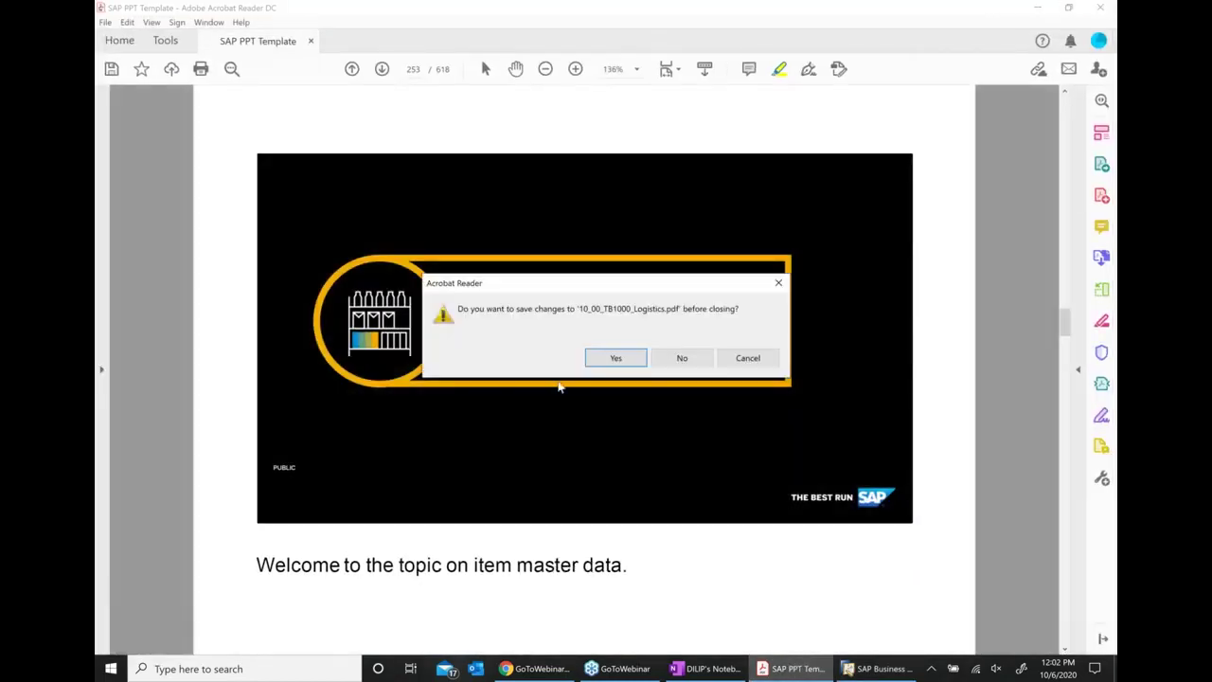